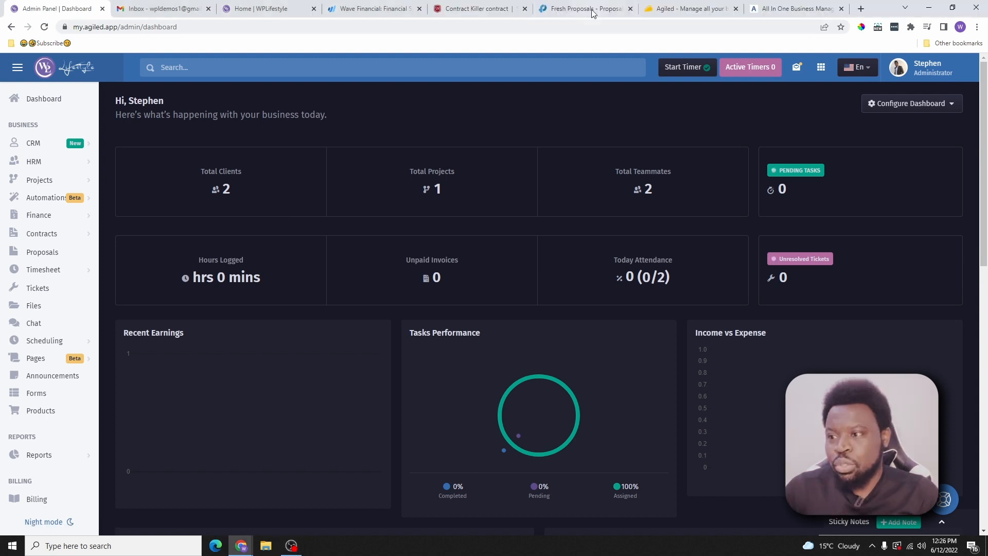
Step: Look over the Fresh Proposals homepage and return to the Agiled admin dashboard
{"action": "left_click", "coordinate": [592, 11]}
{"action": "scroll", "coordinate": [489, 159], "scroll_direction": "down", "scroll_amount": 7}
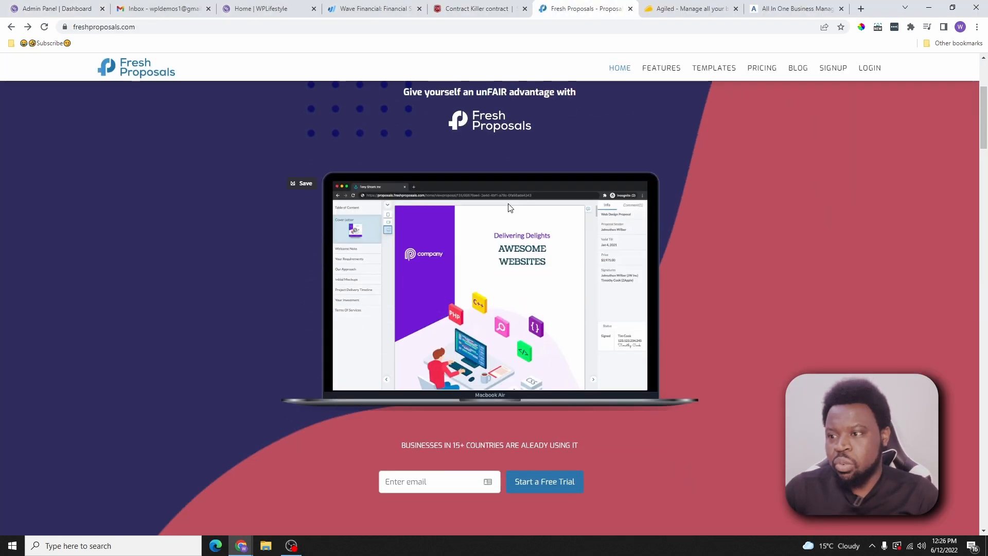
{"action": "scroll", "coordinate": [500, 211], "scroll_direction": "up", "scroll_amount": 7}
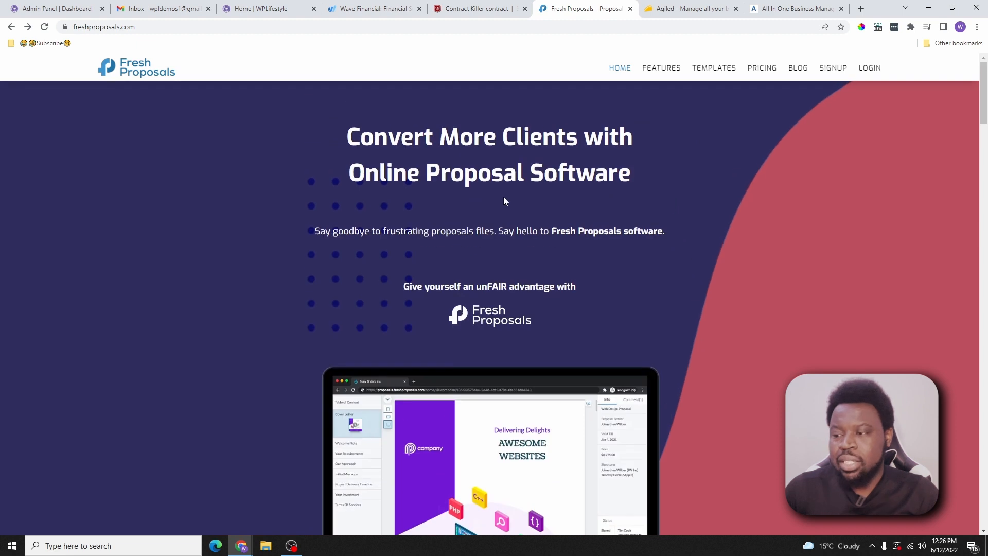
{"action": "left_click", "coordinate": [765, 70]}
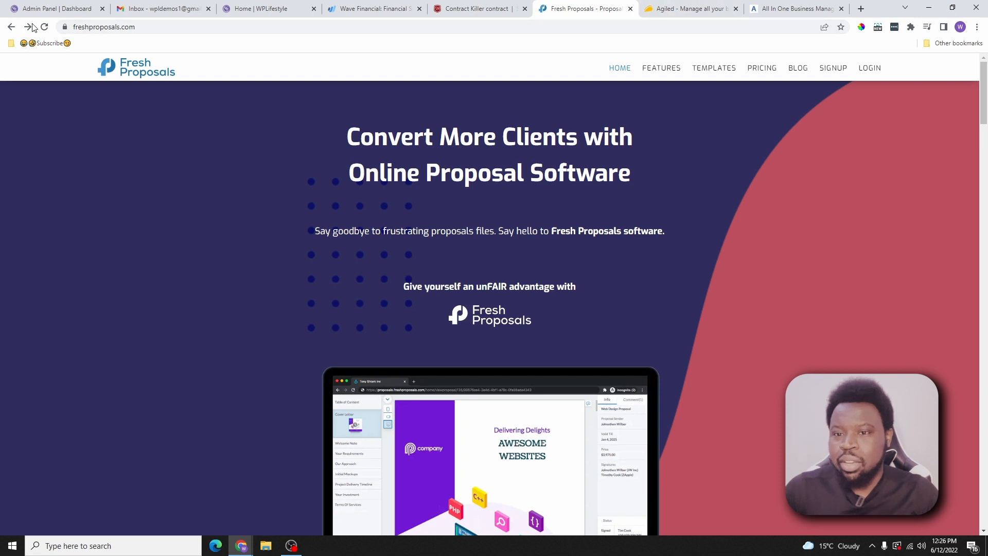
{"action": "left_click", "coordinate": [57, 9]}
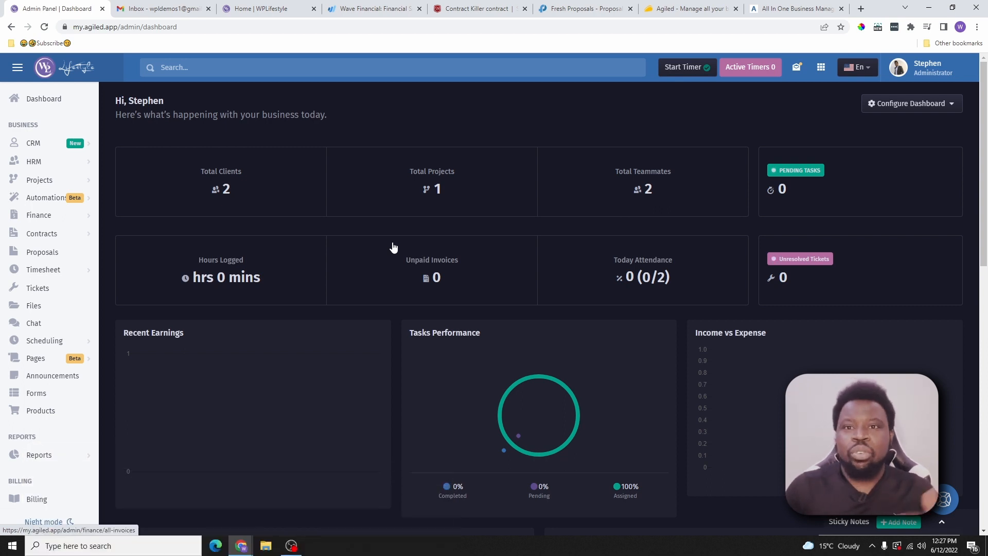
Step: View the Fresh Proposals and Wave websites and go back to the Agiled admin dashboard
{"action": "left_click", "coordinate": [586, 10]}
{"action": "left_click", "coordinate": [386, 12]}
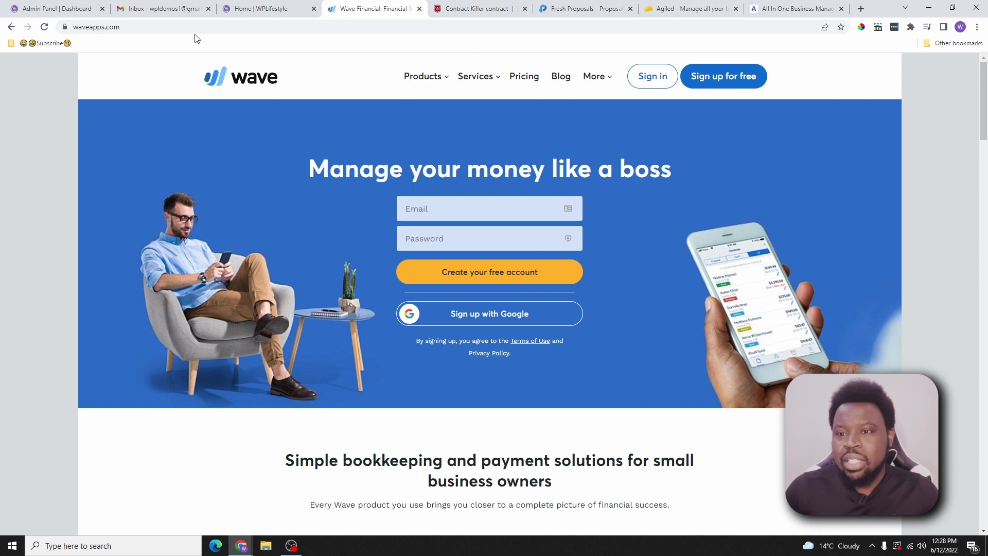
{"action": "left_click", "coordinate": [72, 16]}
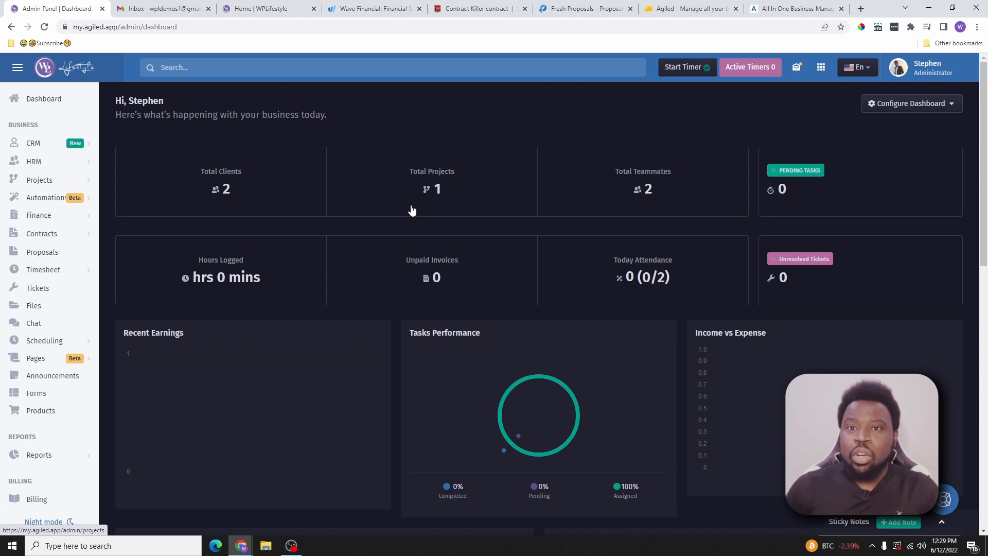
Step: Open the plans of the Agiled deal on AppSumo and examine the Single plan's automation and email client limits
{"action": "left_click", "coordinate": [675, 9]}
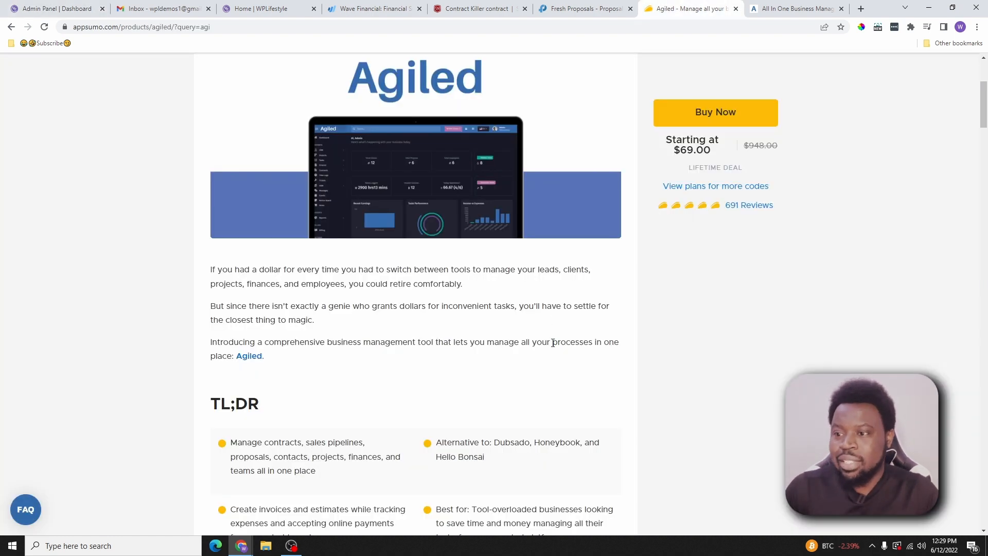
{"action": "scroll", "coordinate": [553, 343], "scroll_direction": "up", "scroll_amount": 4}
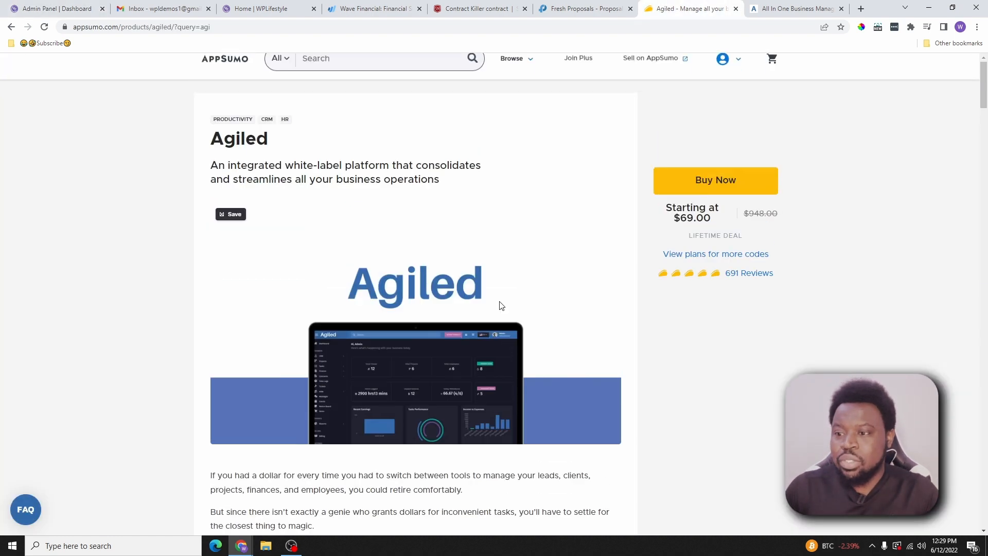
{"action": "left_click", "coordinate": [718, 253]}
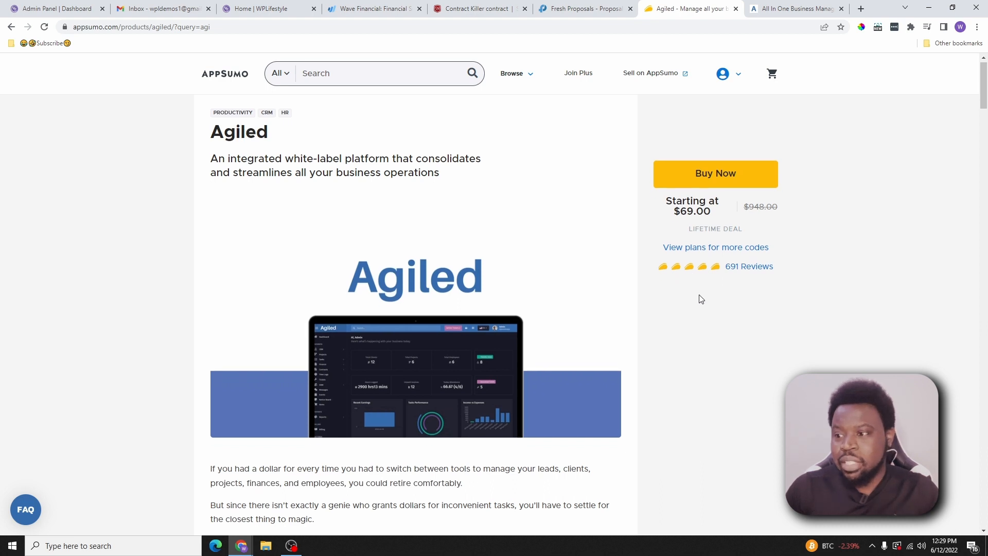
{"action": "scroll", "coordinate": [731, 252], "scroll_direction": "up", "scroll_amount": 5}
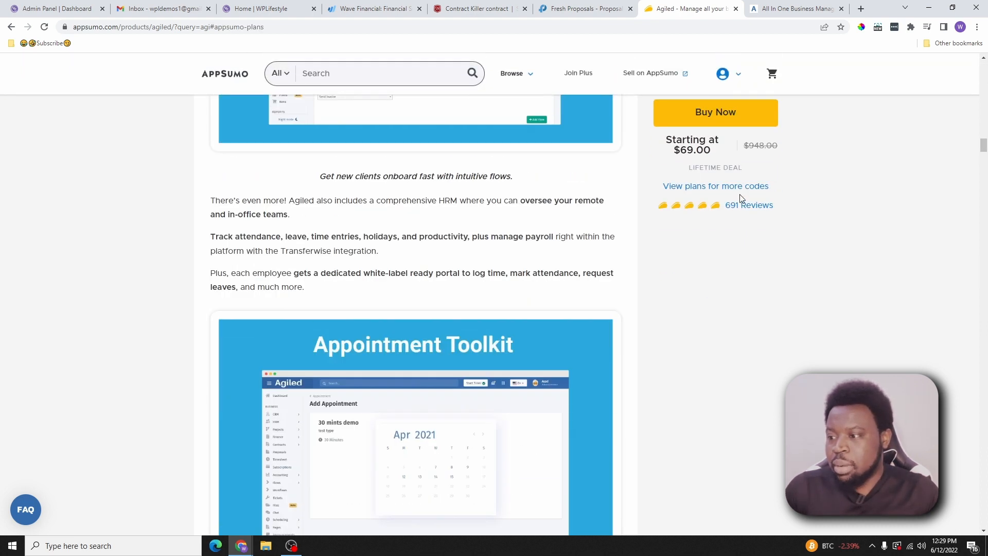
{"action": "scroll", "coordinate": [532, 298], "scroll_direction": "down", "scroll_amount": 20}
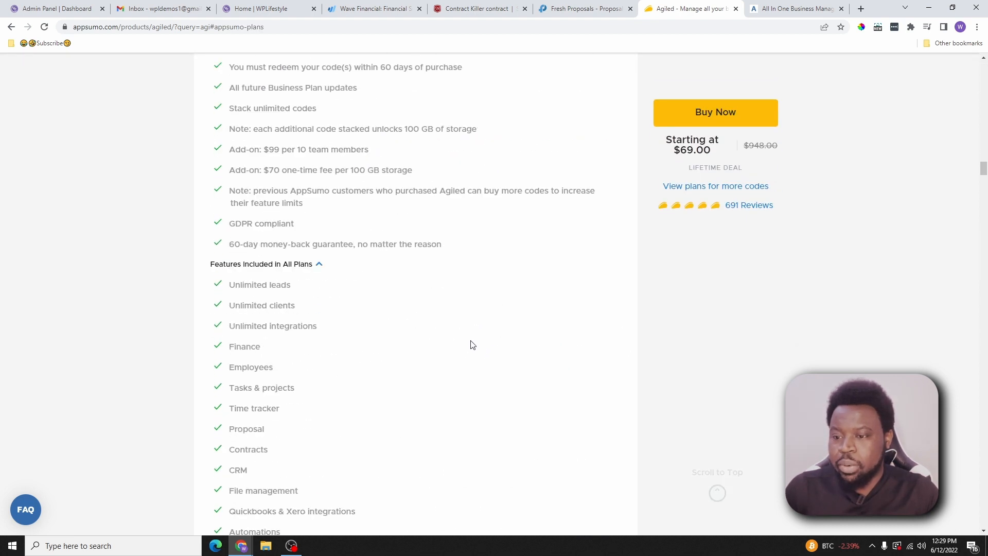
{"action": "scroll", "coordinate": [459, 346], "scroll_direction": "down", "scroll_amount": 5}
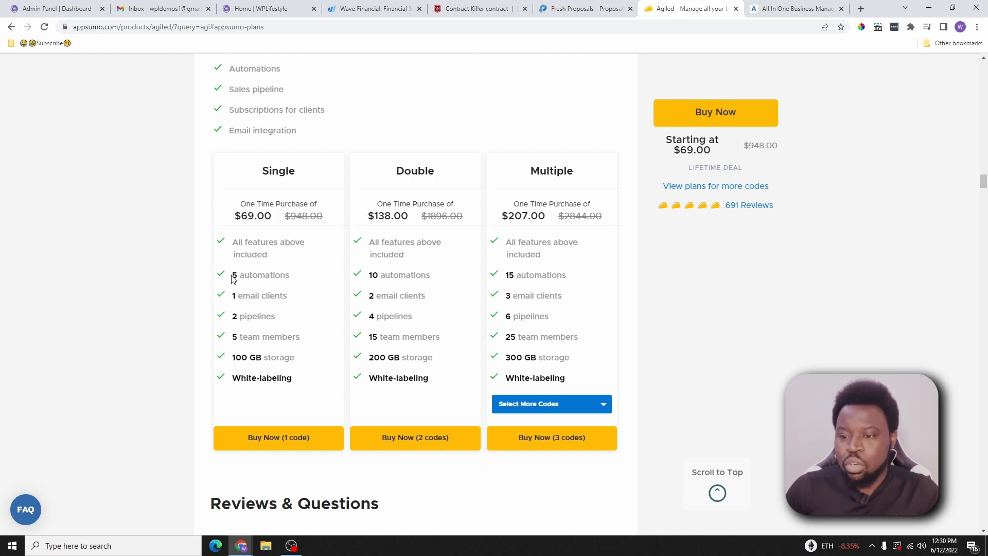
{"action": "left_click_drag", "start_coordinate": [233, 278], "coordinate": [295, 284]}
{"action": "left_click_drag", "start_coordinate": [232, 297], "coordinate": [290, 302]}
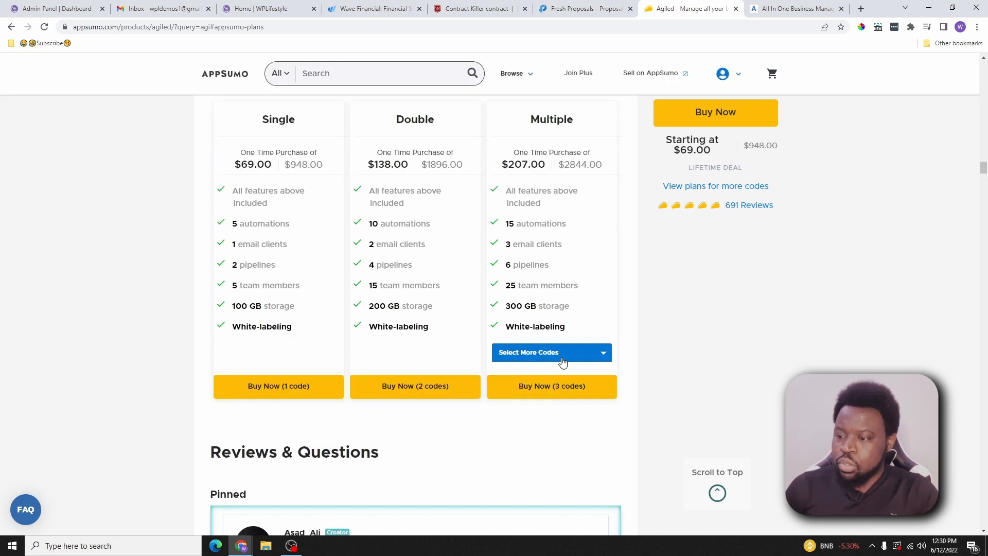
Step: Select 10 Codes for the Multiple plan
{"action": "left_click", "coordinate": [562, 360]}
{"action": "scroll", "coordinate": [561, 406], "scroll_direction": "down", "scroll_amount": 1}
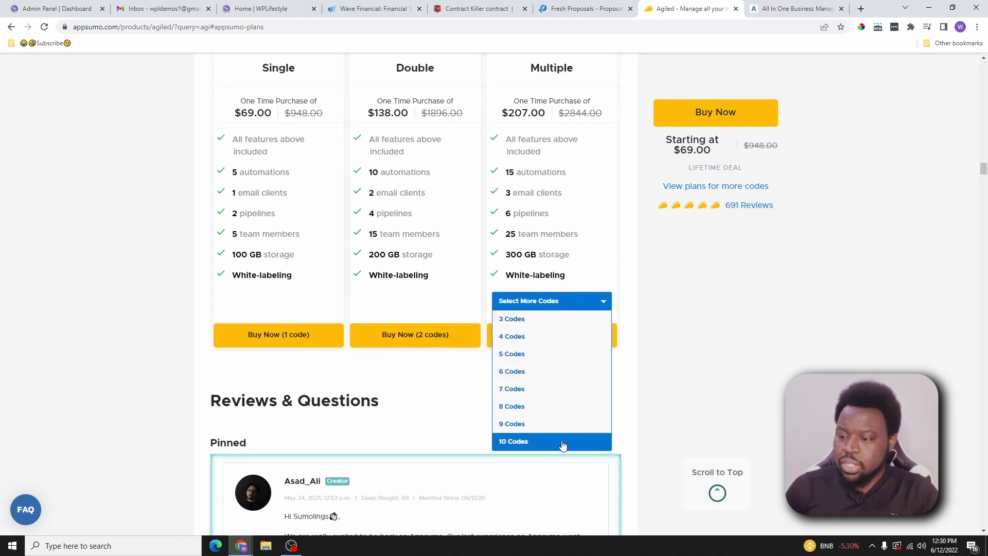
{"action": "left_click", "coordinate": [561, 442]}
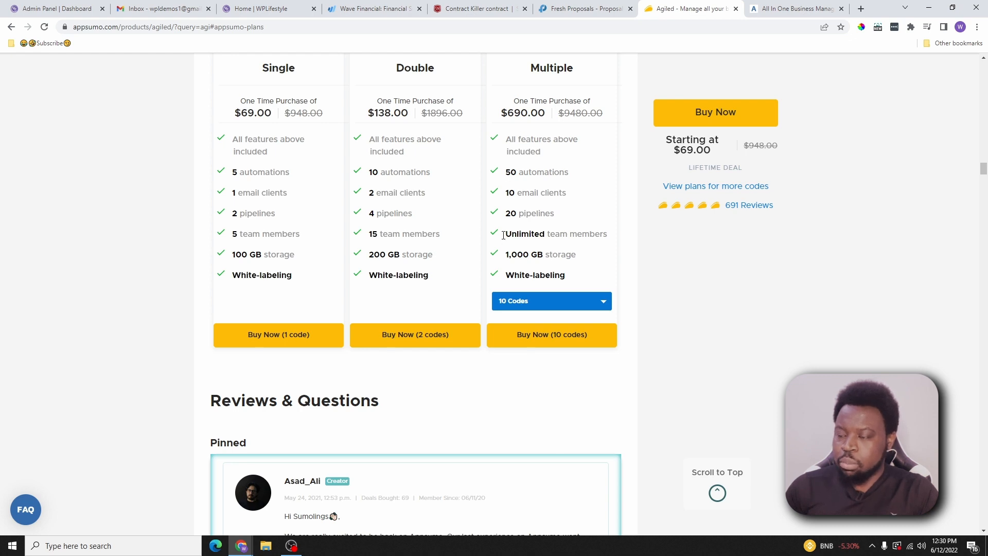
Step: Examine the Multiple plan's limits for automations, email clients and pipelines, and compare them with the other plans
{"action": "left_click_drag", "start_coordinate": [511, 173], "coordinate": [570, 176]}
{"action": "left_click", "coordinate": [570, 176]}
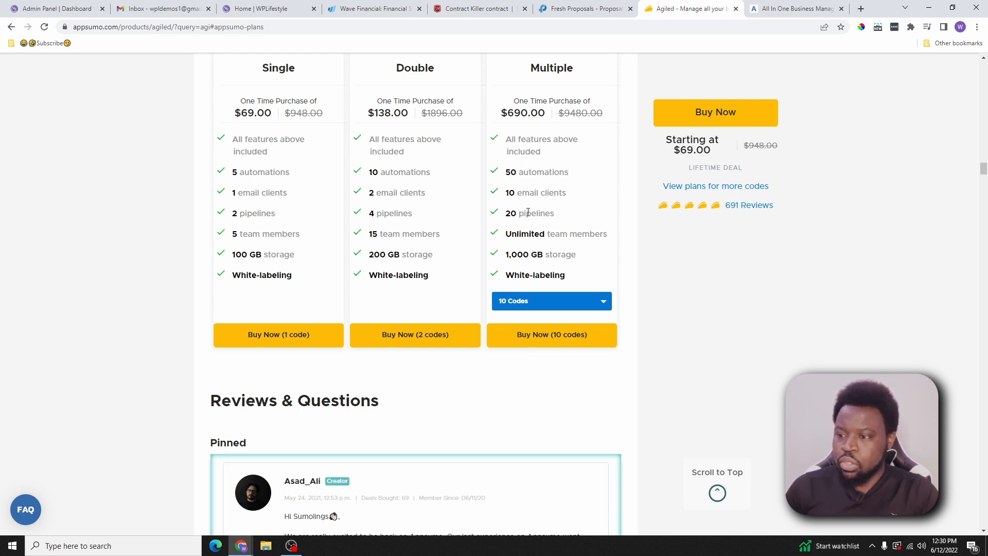
{"action": "left_click_drag", "start_coordinate": [506, 195], "coordinate": [572, 193]}
{"action": "left_click", "coordinate": [574, 194]}
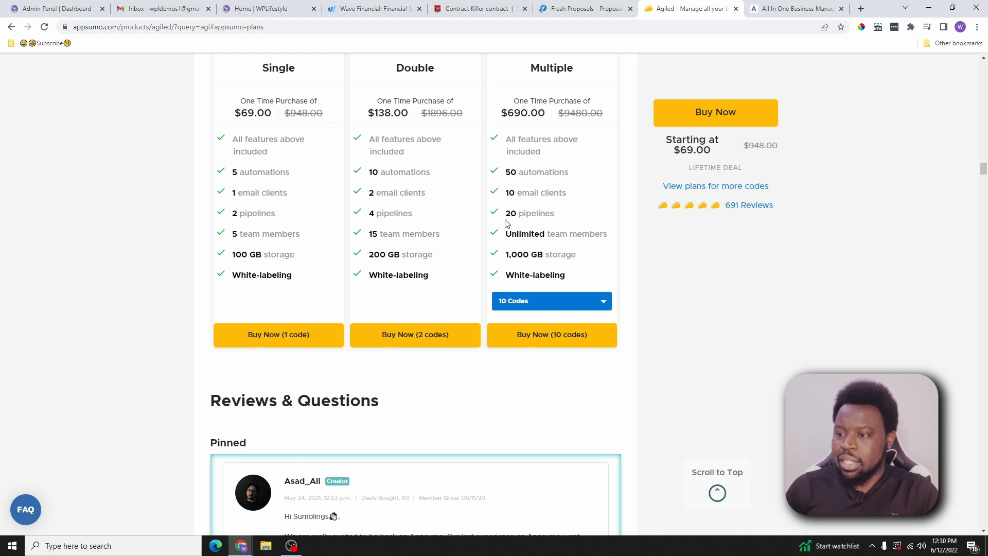
{"action": "left_click_drag", "start_coordinate": [509, 214], "coordinate": [568, 216]}
{"action": "left_click", "coordinate": [567, 216]}
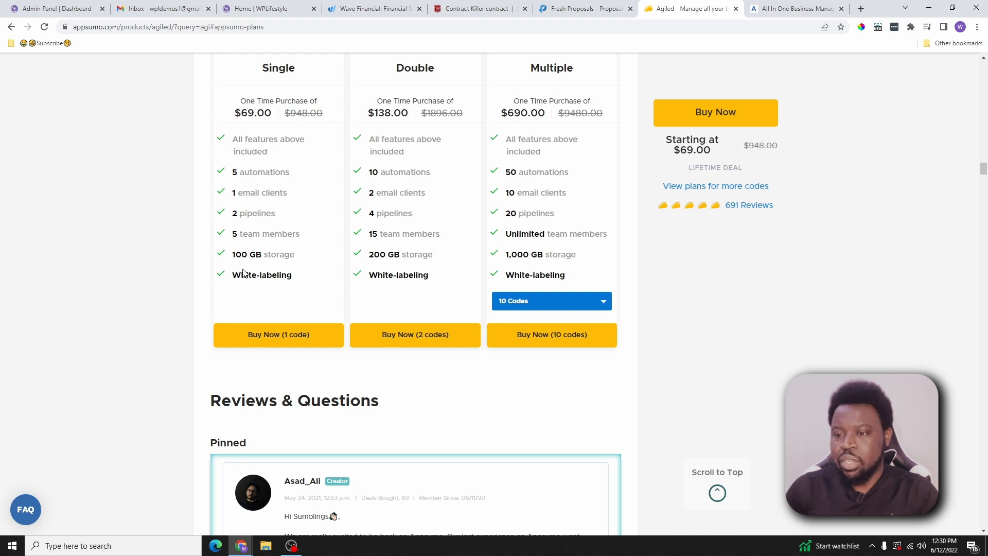
{"action": "scroll", "coordinate": [263, 291], "scroll_direction": "up", "scroll_amount": 2}
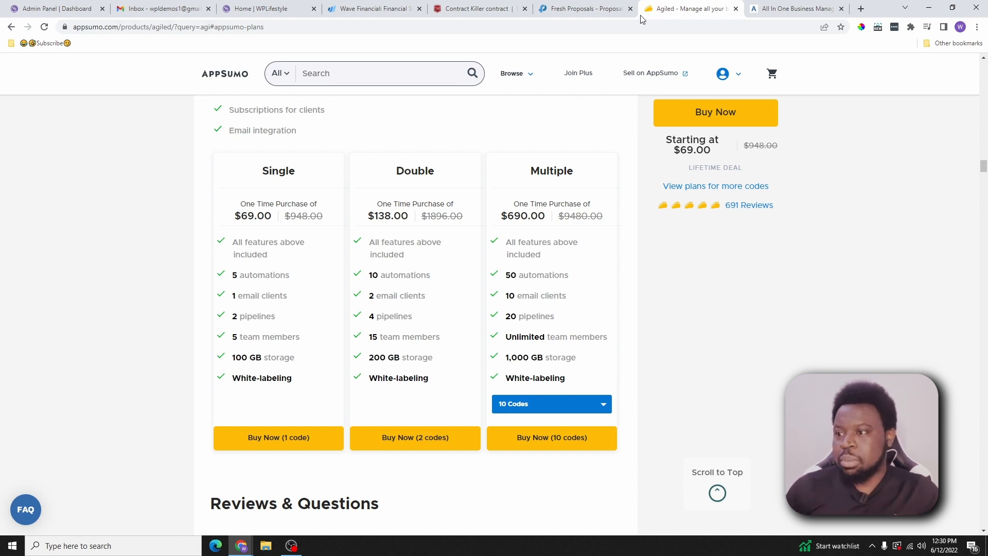
Step: View the Agiled homepage and return to the AppSumo plan comparison
{"action": "left_click", "coordinate": [748, 19]}
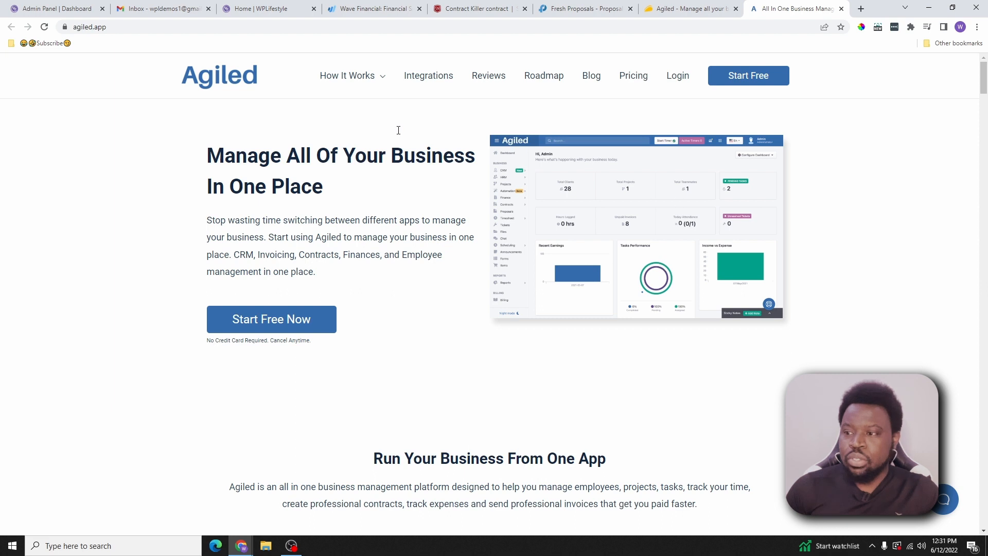
{"action": "key", "text": "ctrl+shift+Tab"}
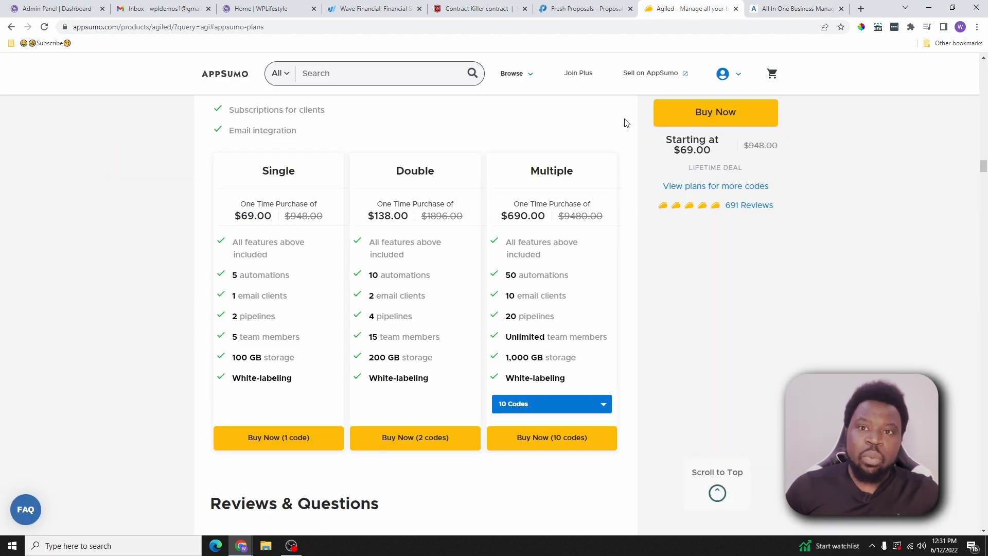
{"action": "scroll", "coordinate": [524, 313], "scroll_direction": "down", "scroll_amount": 2}
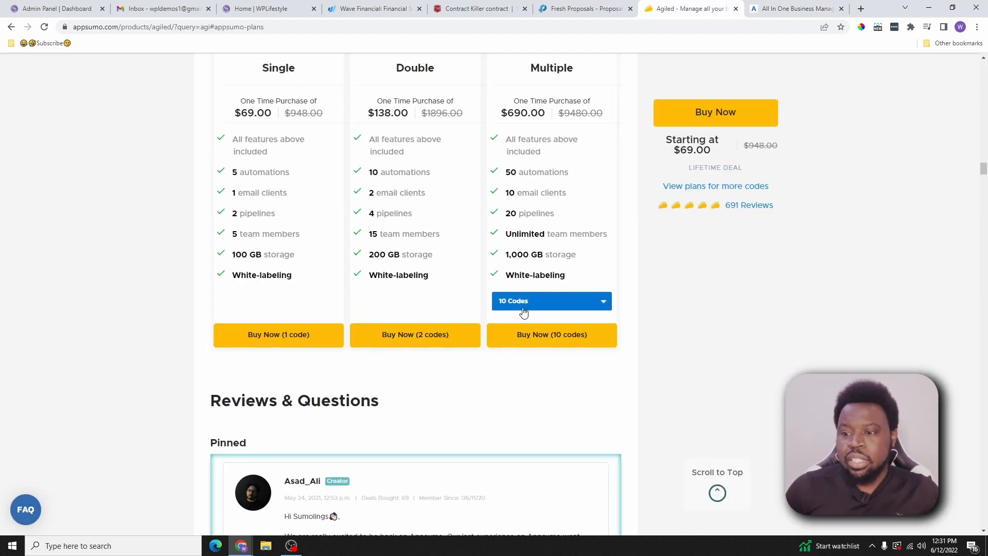
Step: Open the pricing page on the Agiled website and view the monthly plans
{"action": "left_click", "coordinate": [834, 9]}
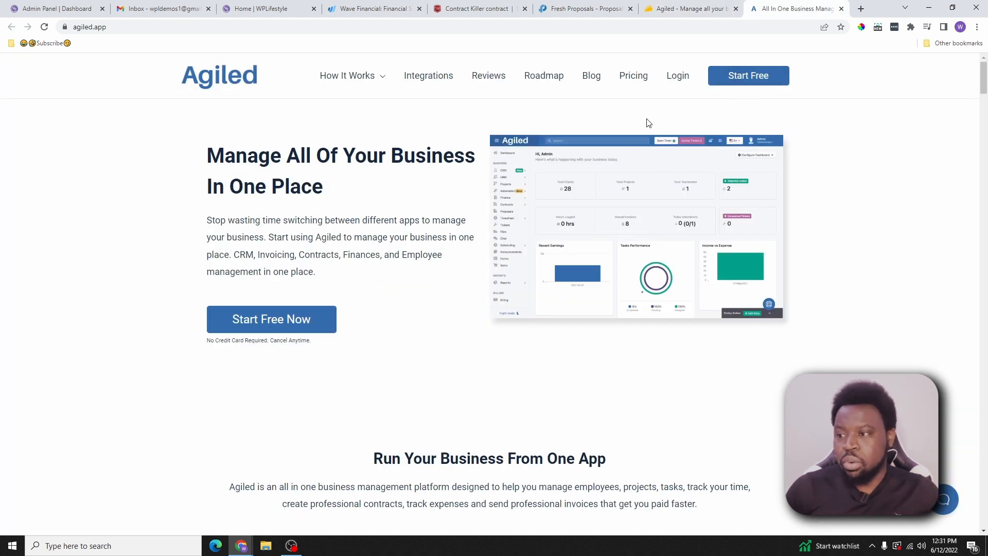
{"action": "left_click", "coordinate": [638, 78]}
{"action": "scroll", "coordinate": [311, 248], "scroll_direction": "down", "scroll_amount": 3}
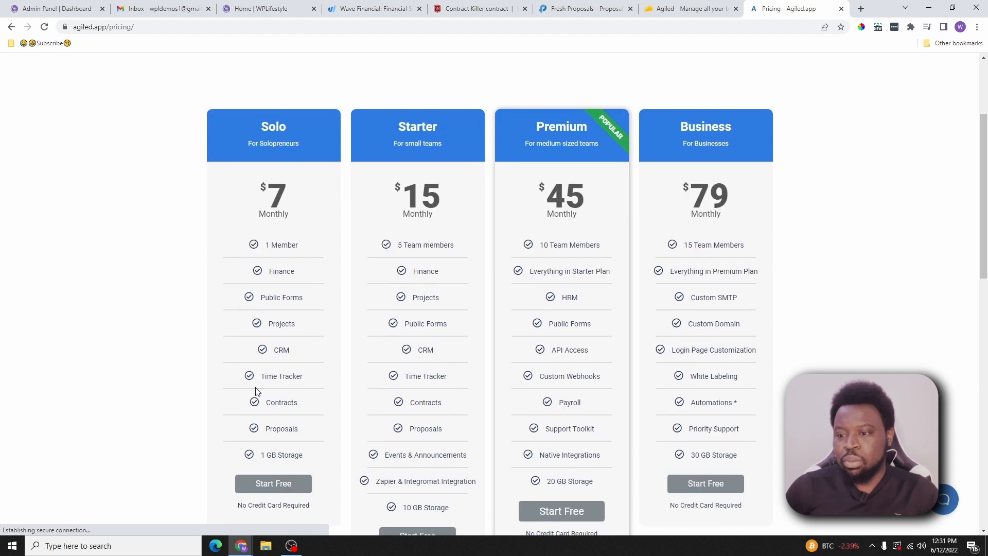
Step: Open the Fresh Proposals pricing page and highlight the I GOT WINGS plan's proposal allowance and price
{"action": "left_click", "coordinate": [587, 9]}
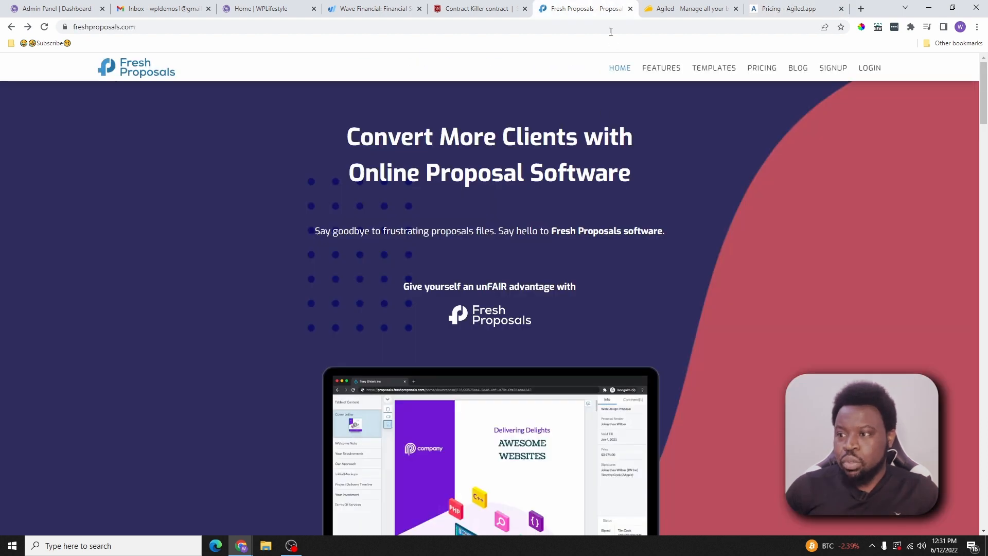
{"action": "left_click", "coordinate": [763, 72]}
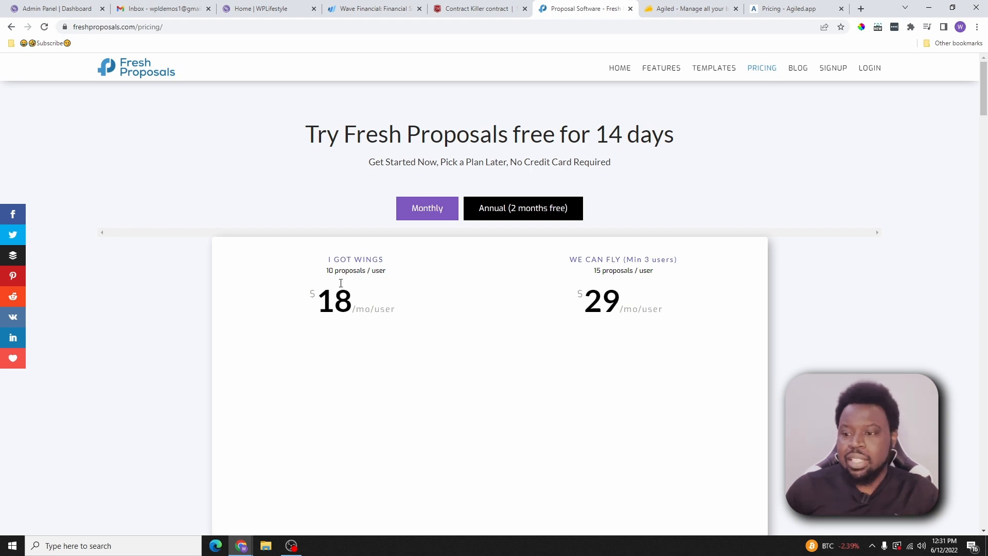
{"action": "left_click_drag", "start_coordinate": [327, 271], "coordinate": [391, 321]}
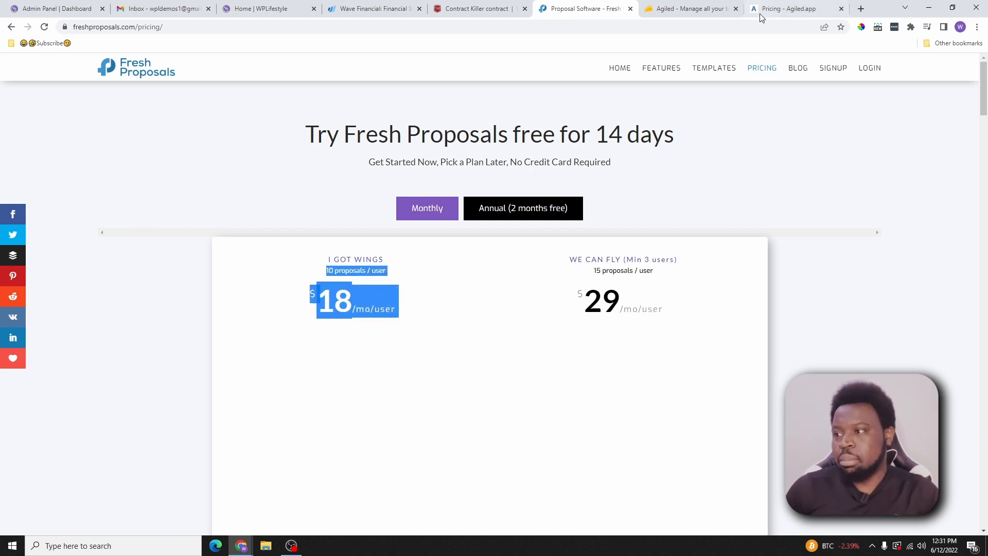
Step: Return to the Agiled pricing page and highlight Contracts in the Solo plan's feature list
{"action": "left_click", "coordinate": [786, 9]}
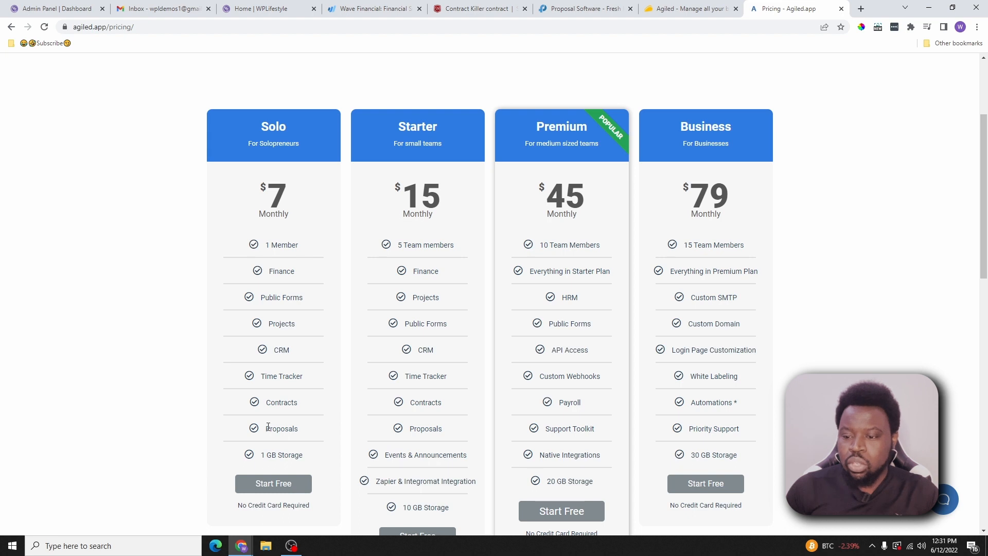
{"action": "left_click_drag", "start_coordinate": [262, 403], "coordinate": [303, 408]}
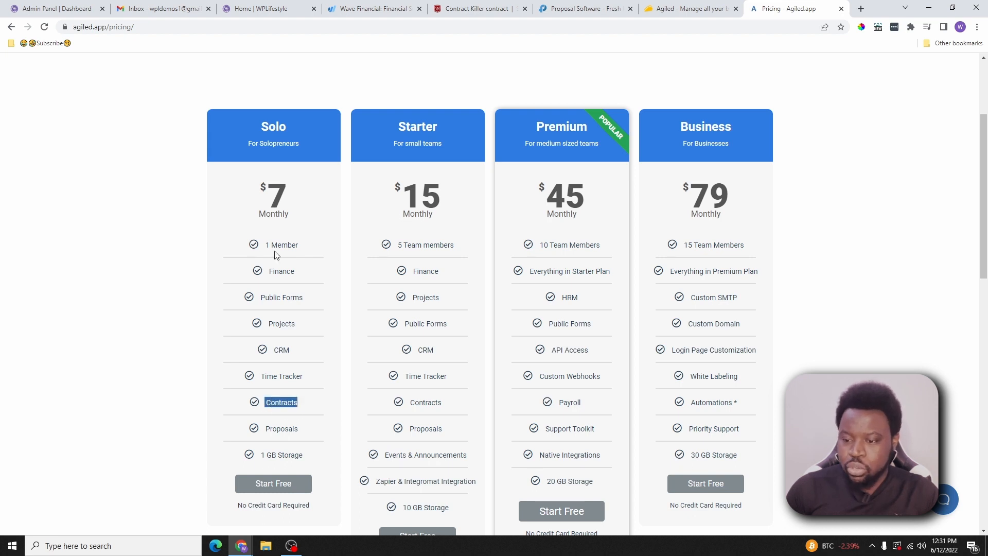
{"action": "scroll", "coordinate": [298, 238], "scroll_direction": "down", "scroll_amount": 3}
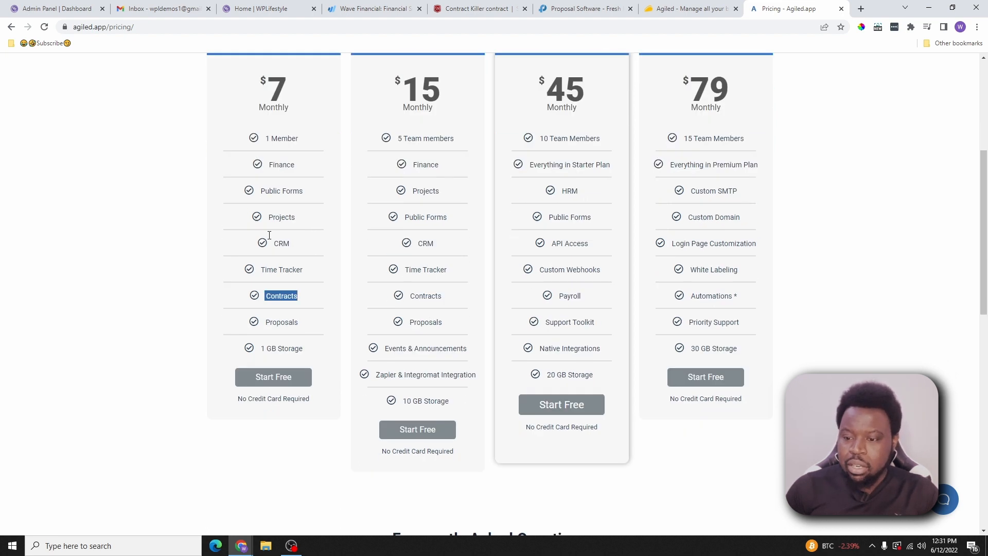
{"action": "left_click_drag", "start_coordinate": [261, 302], "coordinate": [303, 300]}
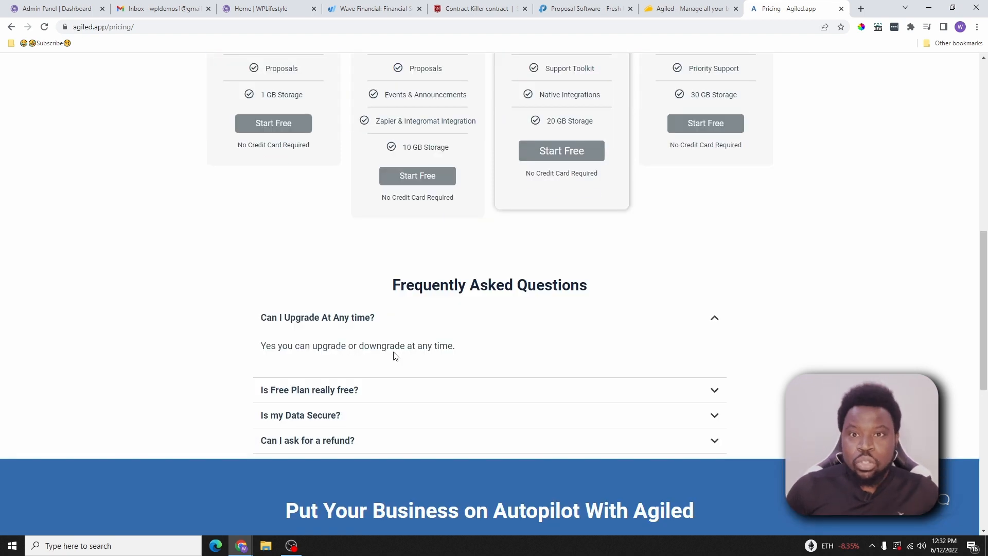
Step: Expand the FAQ "Is Free Plan really free?", highlight its answer and return to the pricing plans
{"action": "left_click", "coordinate": [381, 391]}
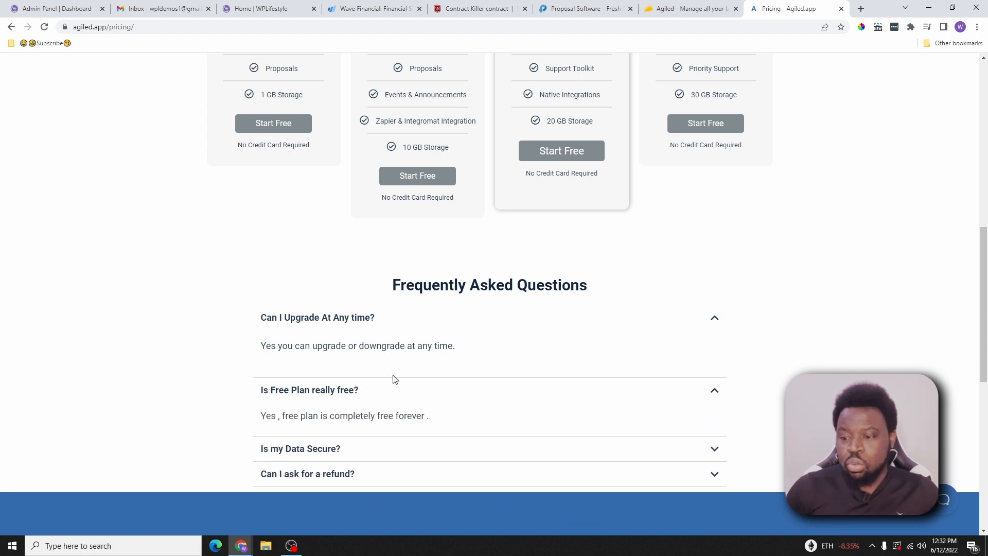
{"action": "scroll", "coordinate": [353, 287], "scroll_direction": "down", "scroll_amount": 4}
{"action": "left_click_drag", "start_coordinate": [266, 213], "coordinate": [457, 225]}
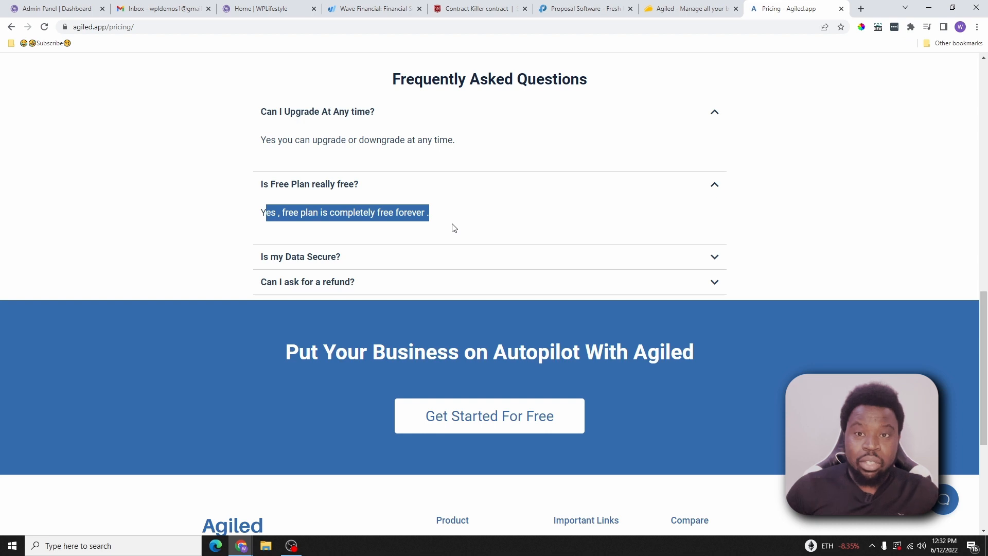
{"action": "scroll", "coordinate": [440, 227], "scroll_direction": "up", "scroll_amount": 3}
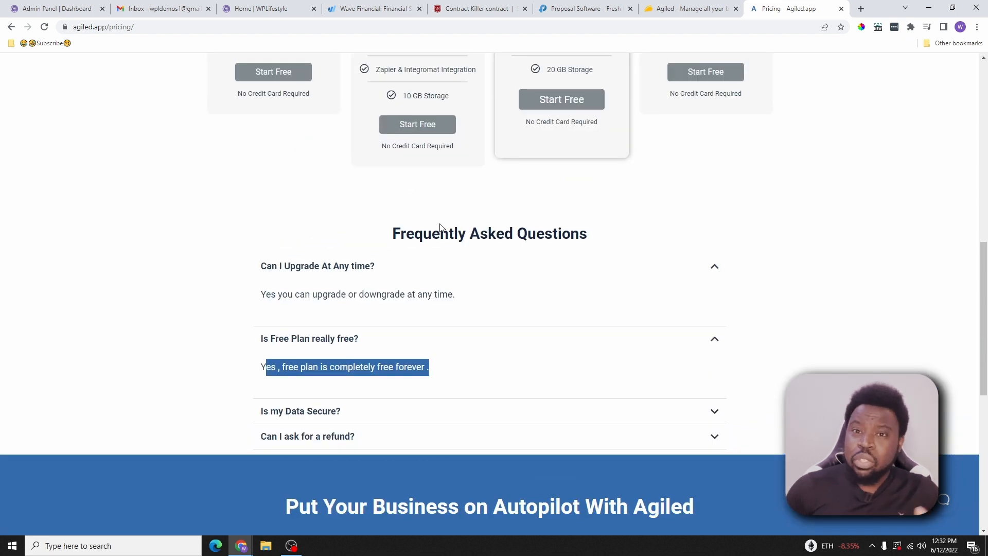
{"action": "scroll", "coordinate": [404, 293], "scroll_direction": "up", "scroll_amount": 7}
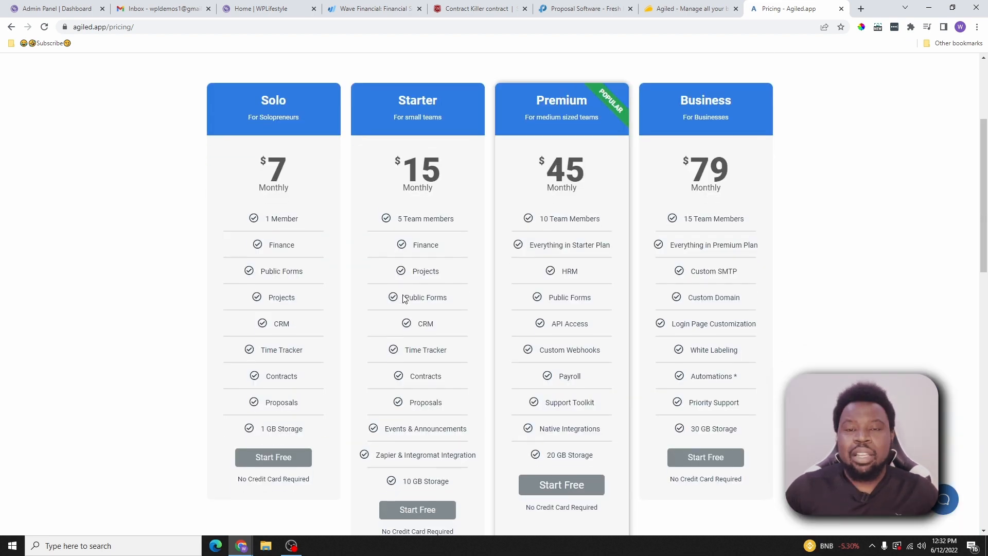
Step: Highlight the Solo plan's monthly price on the Agiled pricing page
{"action": "scroll", "coordinate": [401, 294], "scroll_direction": "down", "scroll_amount": 2}
{"action": "scroll", "coordinate": [401, 295], "scroll_direction": "up", "scroll_amount": 3}
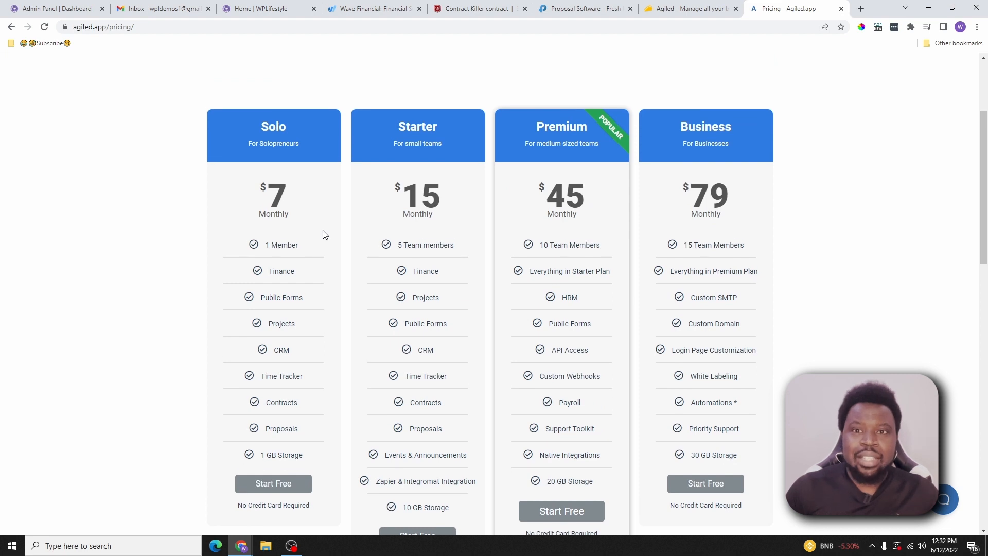
{"action": "left_click_drag", "start_coordinate": [264, 192], "coordinate": [302, 211]}
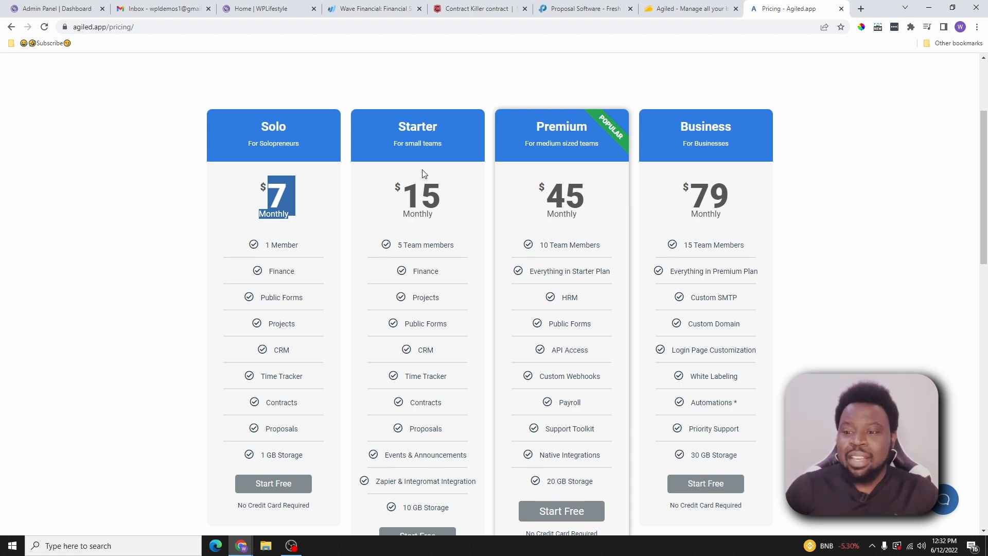
Step: Highlight "upgrade or downgrade" in the answer to the FAQ "Can I Upgrade At Any time?" and clear the selection
{"action": "scroll", "coordinate": [423, 173], "scroll_direction": "down", "scroll_amount": 10}
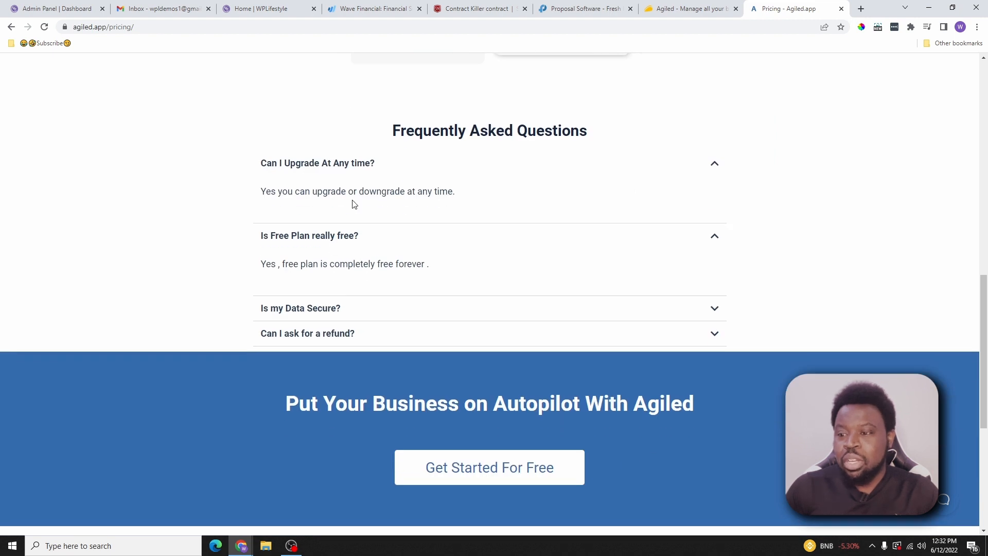
{"action": "left_click_drag", "start_coordinate": [317, 191], "coordinate": [405, 191]}
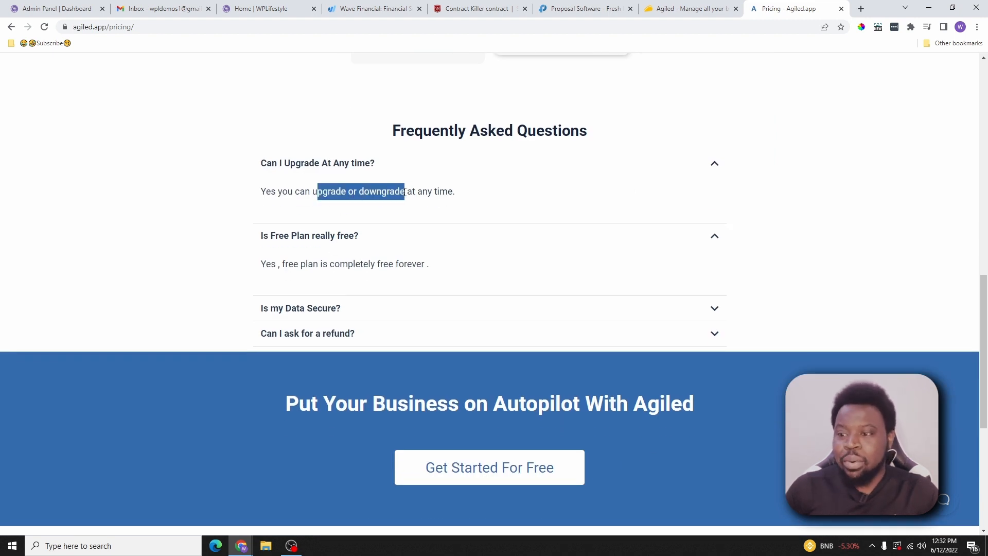
{"action": "left_click", "coordinate": [358, 202]}
{"action": "scroll", "coordinate": [379, 247], "scroll_direction": "up", "scroll_amount": 1}
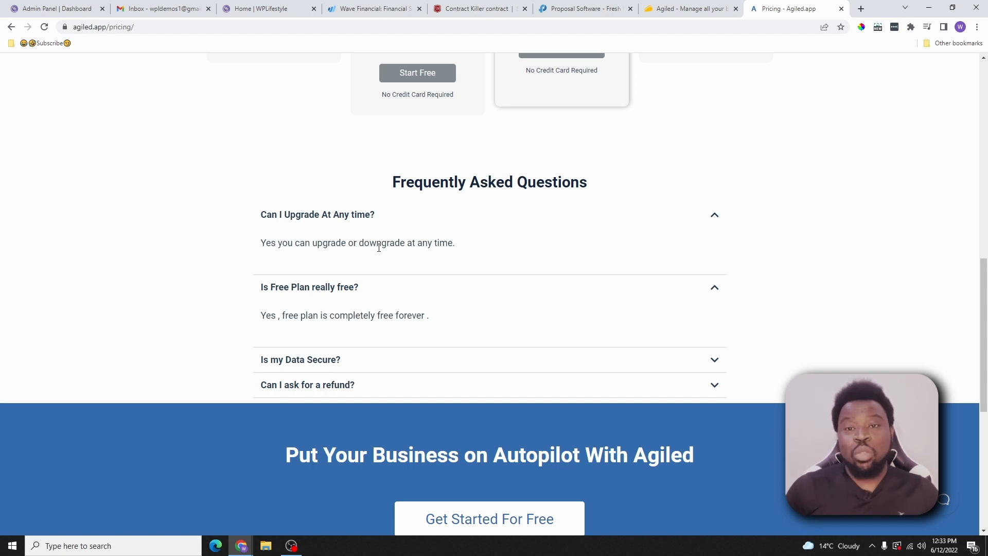
{"action": "scroll", "coordinate": [575, 172], "scroll_direction": "up", "scroll_amount": 3}
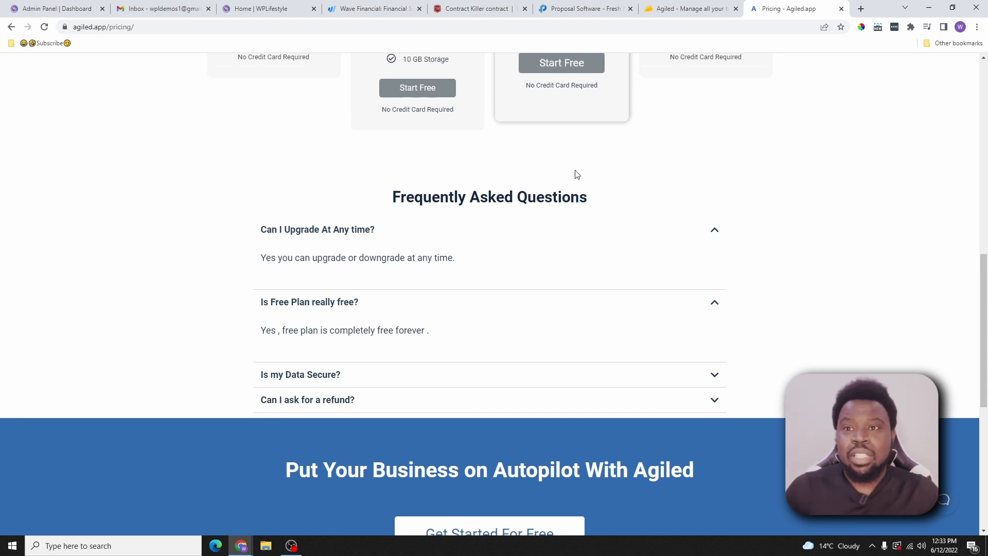
Step: Switch to Agiled's AppSumo deal page and look over the Single, Double and Multiple plans and the customer reviews
{"action": "left_click", "coordinate": [689, 5]}
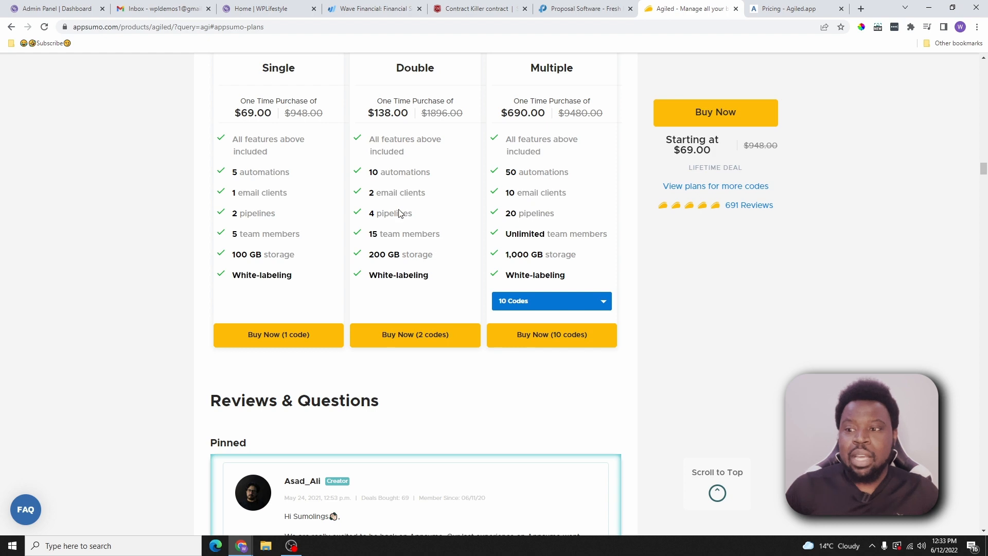
{"action": "scroll", "coordinate": [401, 209], "scroll_direction": "up", "scroll_amount": 2}
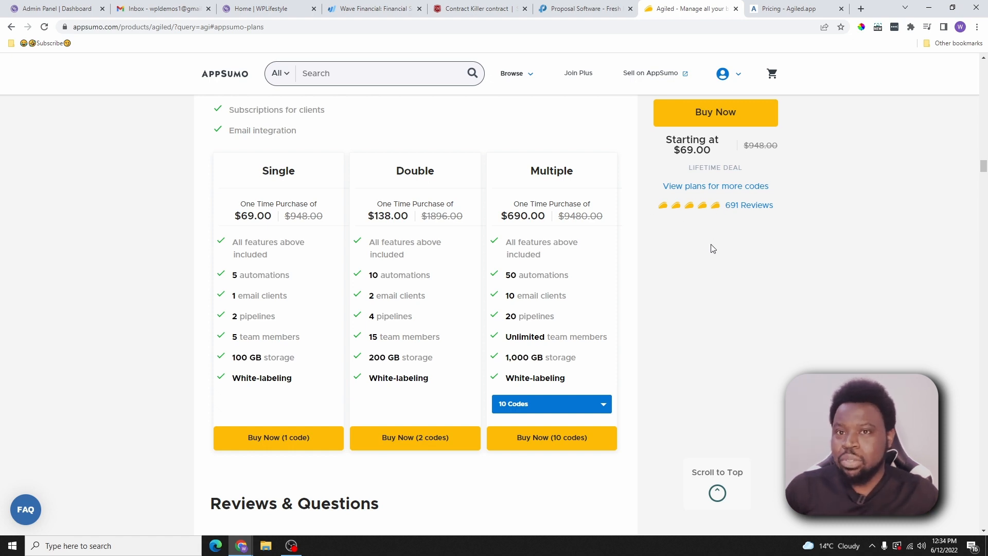
{"action": "scroll", "coordinate": [360, 257], "scroll_direction": "down", "scroll_amount": 10}
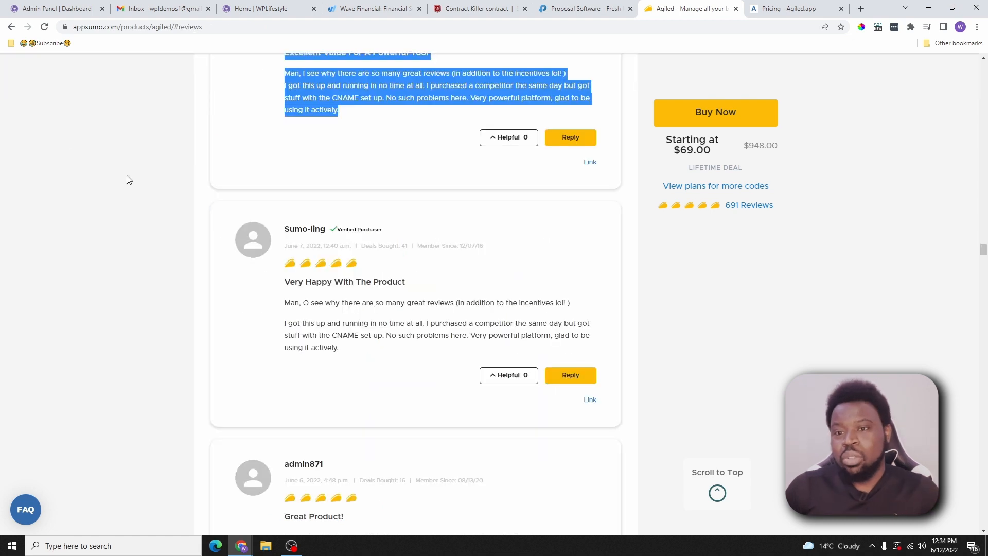
Step: Switch to the Agiled admin dashboard, look it over, and open Company Settings with the company name highlighted
{"action": "left_click", "coordinate": [57, 9]}
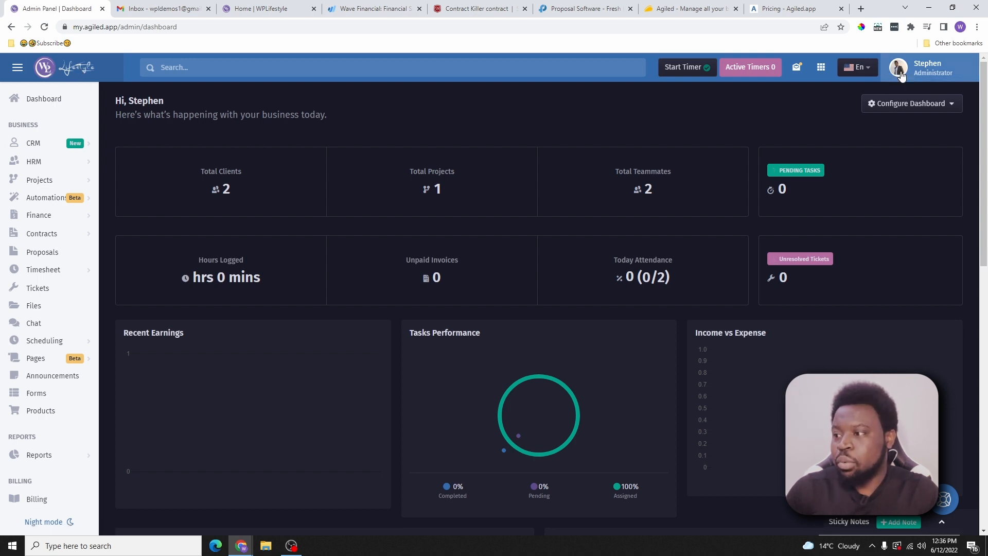
{"action": "scroll", "coordinate": [137, 206], "scroll_direction": "down", "scroll_amount": 4}
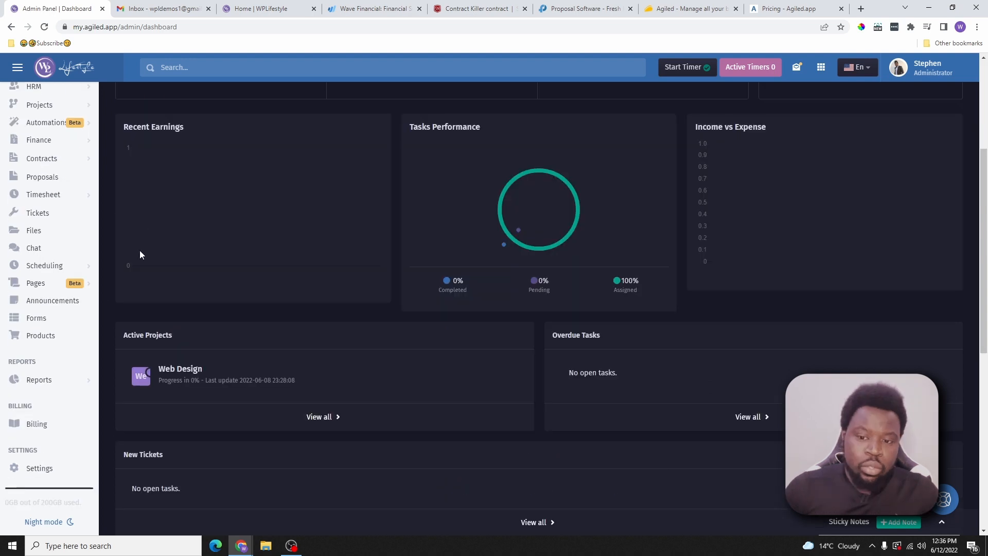
{"action": "scroll", "coordinate": [56, 360], "scroll_direction": "down", "scroll_amount": 2}
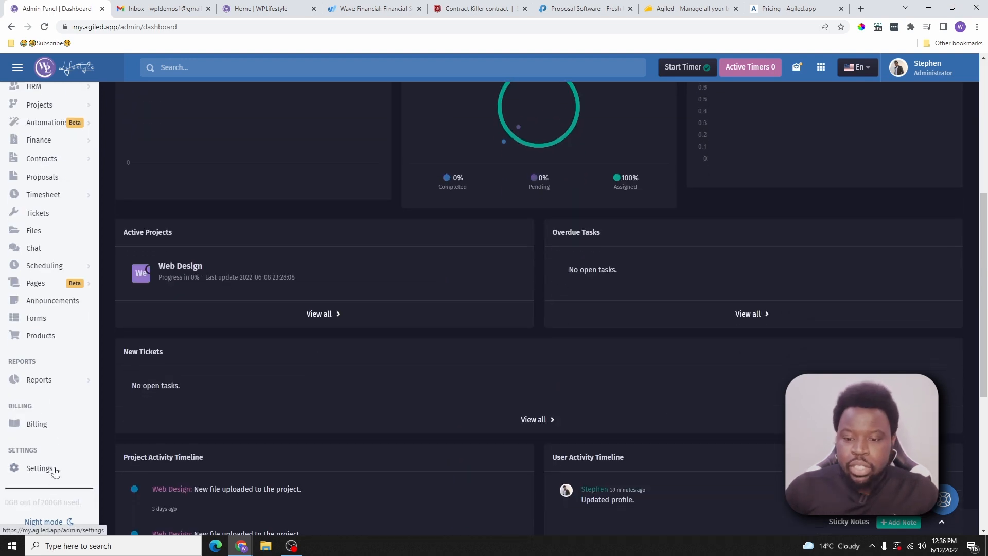
{"action": "left_click", "coordinate": [43, 472]}
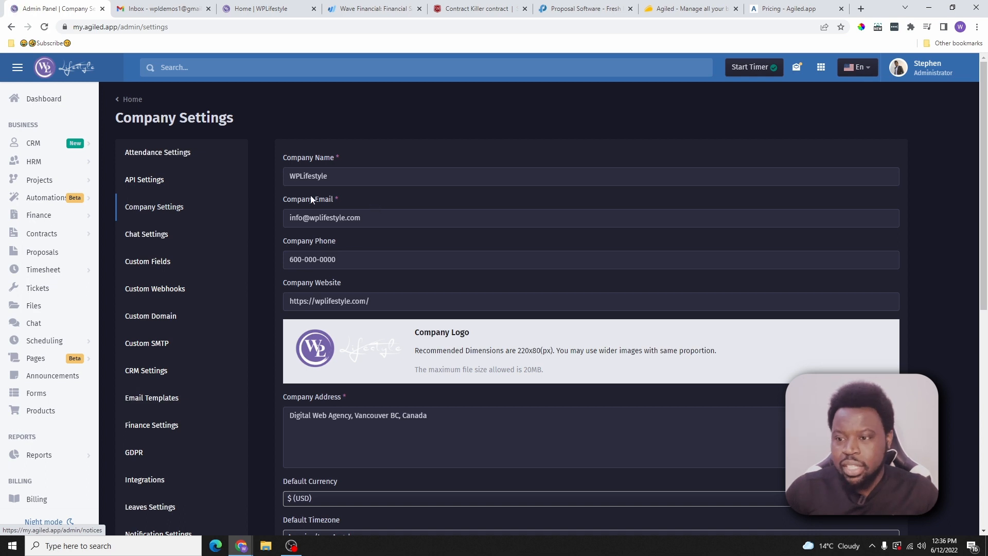
{"action": "left_click", "coordinate": [332, 178]}
{"action": "double_click", "coordinate": [316, 184]}
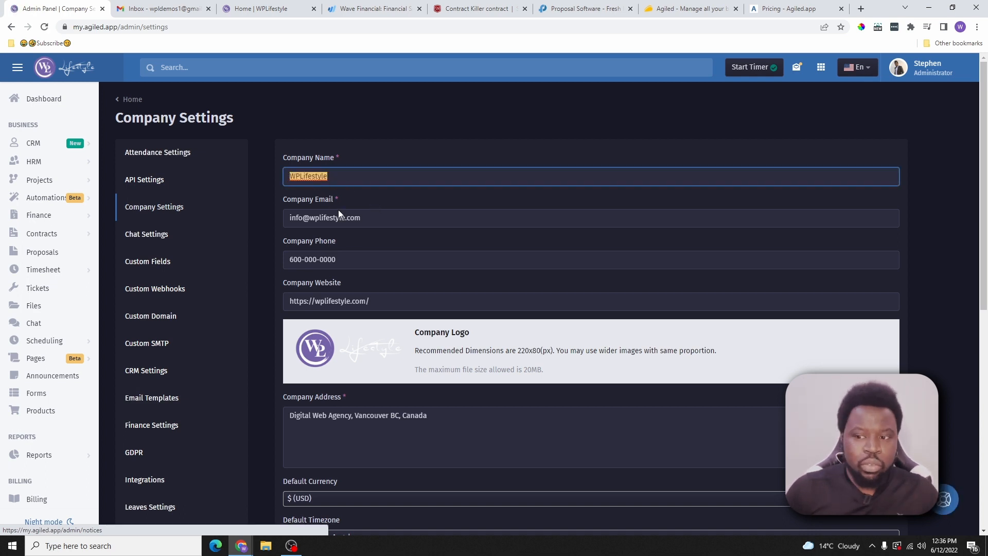
Step: Check the company logo field and the Default Currency options, picking $ (USD) as the currency
{"action": "scroll", "coordinate": [363, 222], "scroll_direction": "down", "scroll_amount": 2}
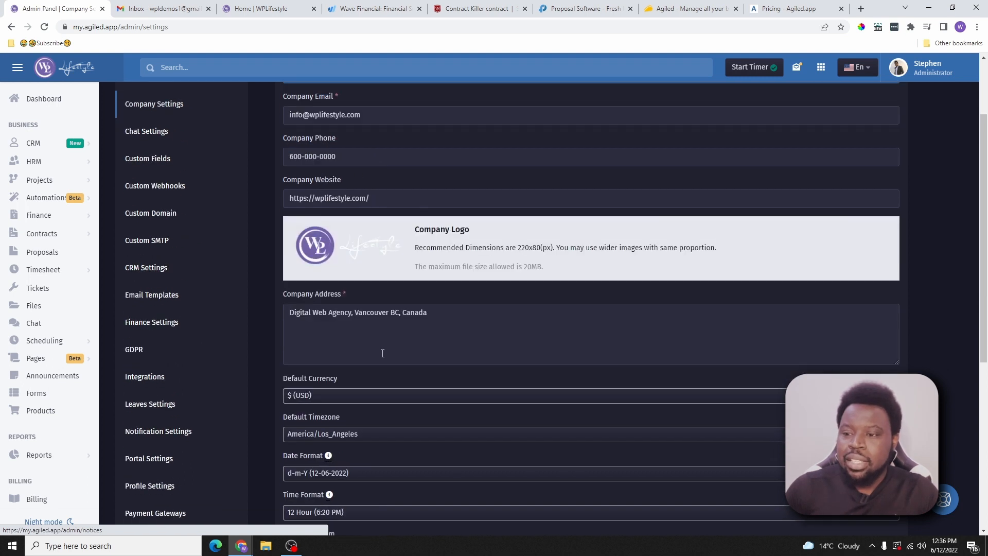
{"action": "mouse_move", "coordinate": [363, 255]}
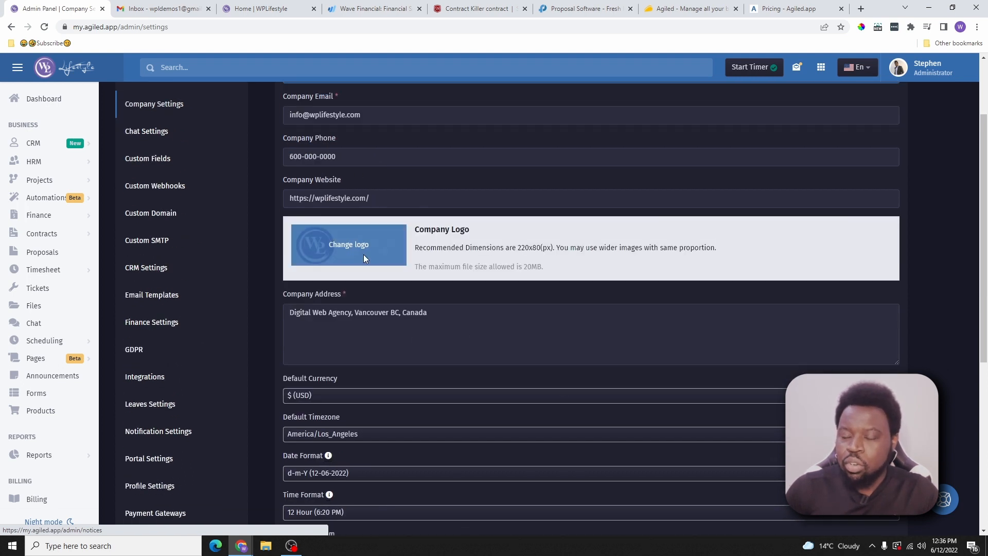
{"action": "scroll", "coordinate": [346, 282], "scroll_direction": "down", "scroll_amount": 4}
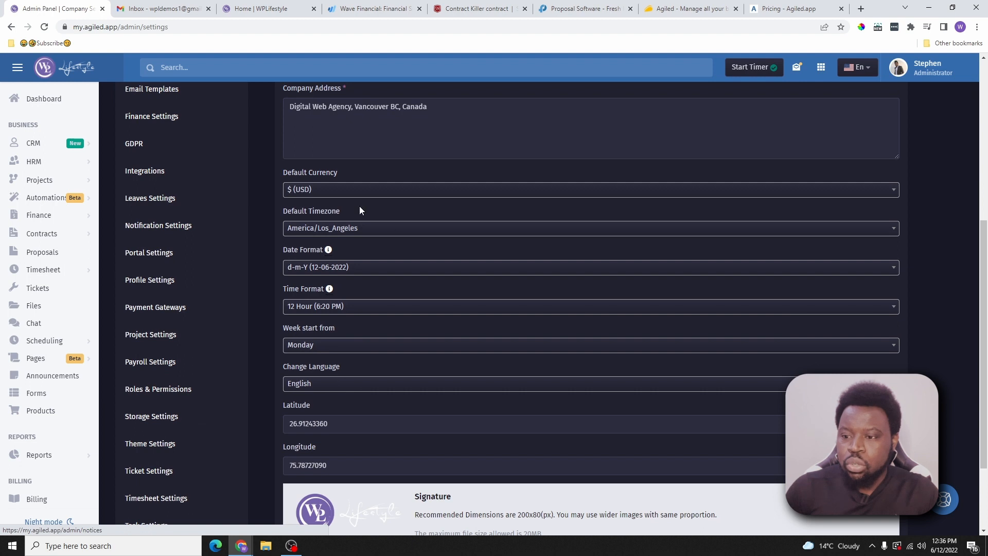
{"action": "left_click", "coordinate": [349, 191]}
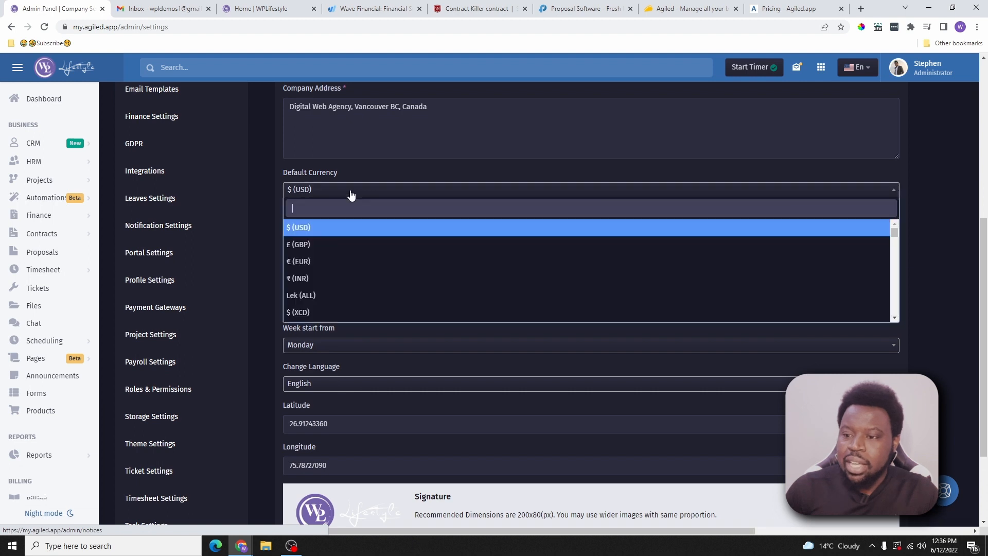
{"action": "left_click", "coordinate": [341, 229]}
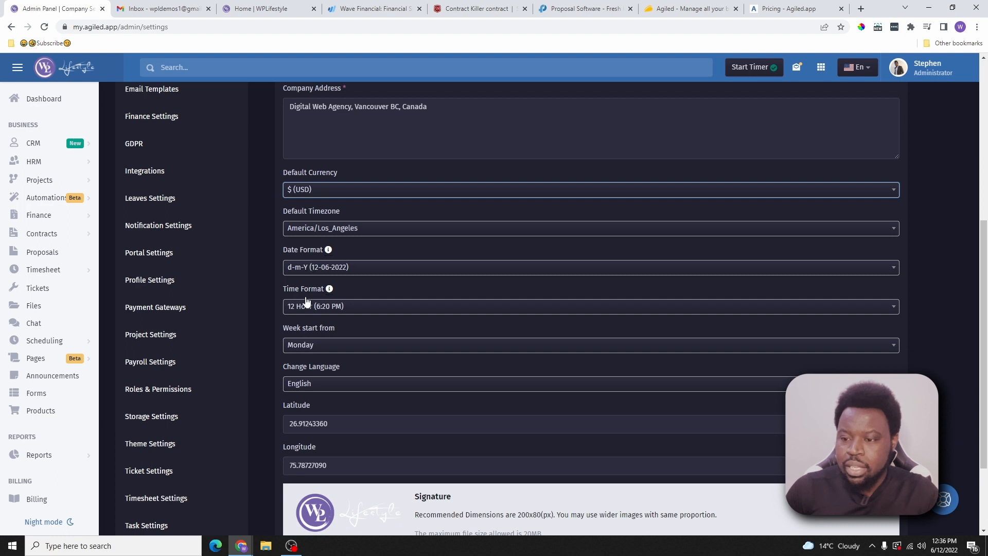
Step: Review the remaining company settings, from timezone and date format to language, coordinates and the signature image
{"action": "scroll", "coordinate": [319, 298], "scroll_direction": "down", "scroll_amount": 1}
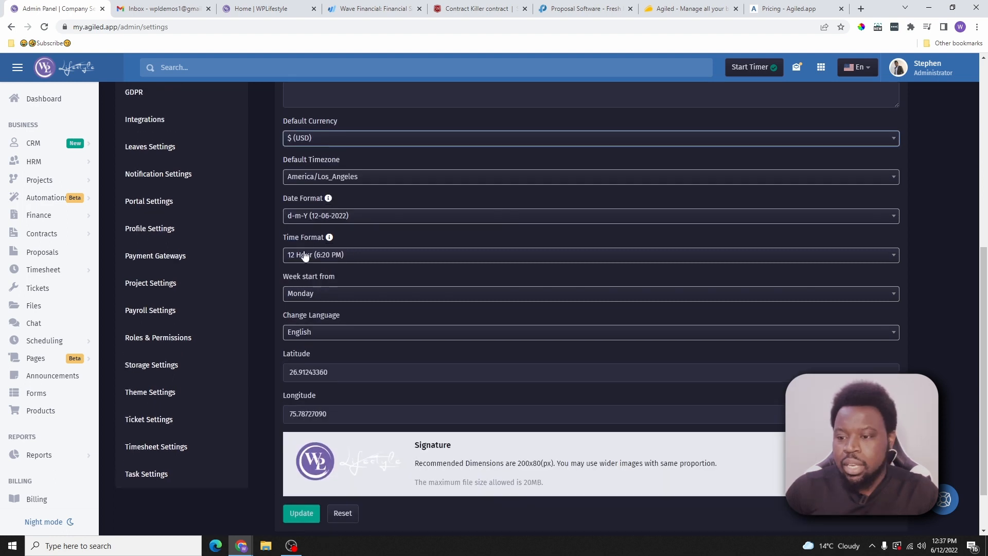
{"action": "scroll", "coordinate": [360, 286], "scroll_direction": "down", "scroll_amount": 1}
{"action": "scroll", "coordinate": [370, 321], "scroll_direction": "down", "scroll_amount": 1}
{"action": "mouse_move", "coordinate": [313, 423]}
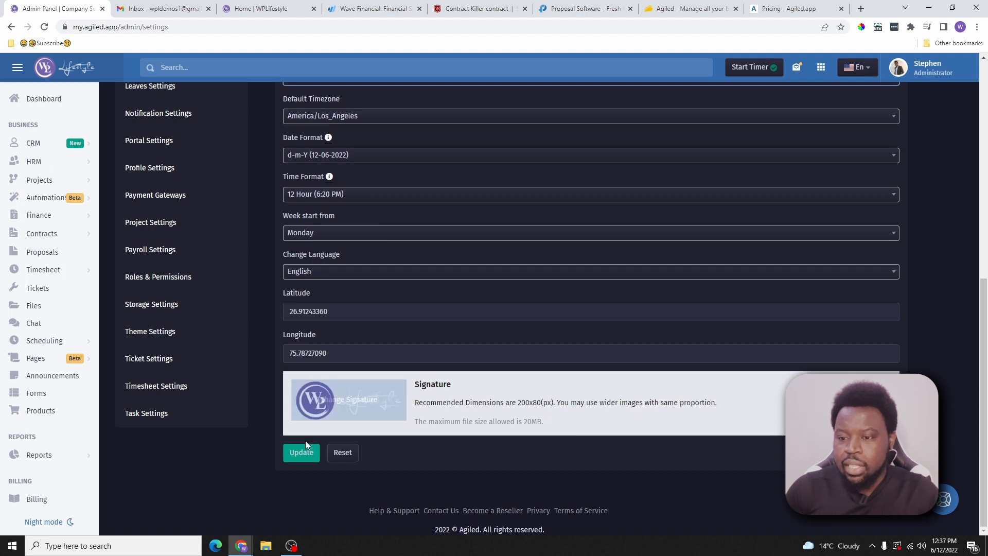
Step: Open Chat Settings and view the options for chat between clients, admin and teammates
{"action": "scroll", "coordinate": [296, 396], "scroll_direction": "up", "scroll_amount": 7}
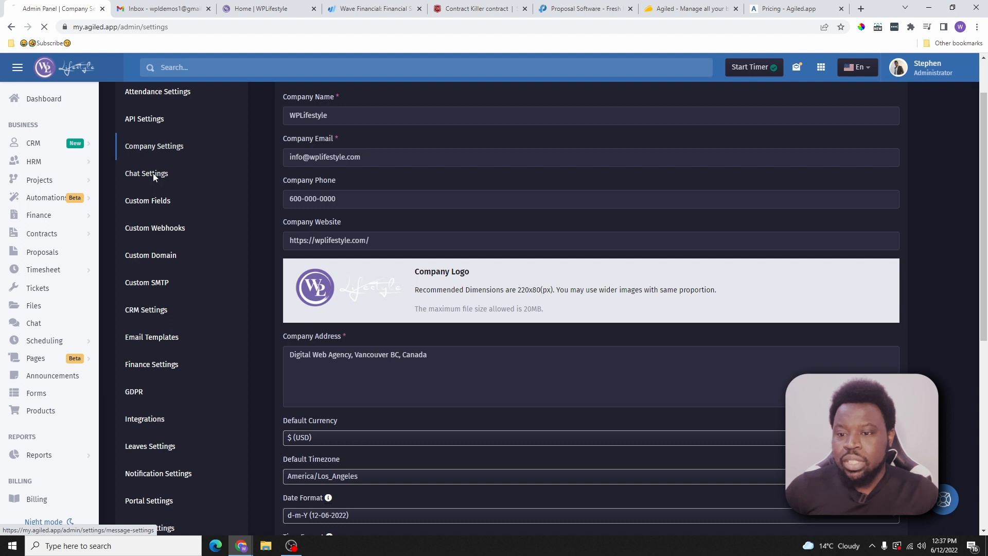
{"action": "left_click", "coordinate": [153, 173]}
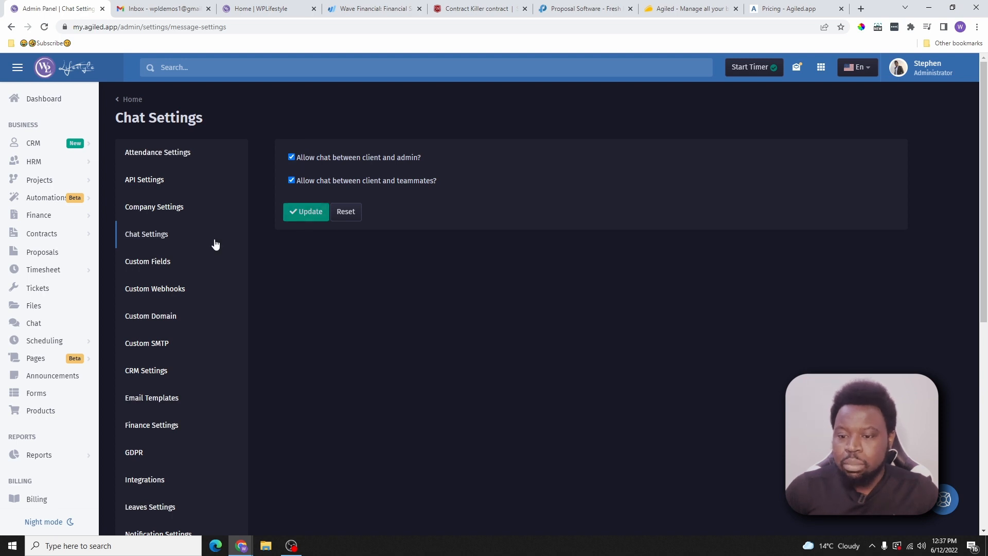
{"action": "scroll", "coordinate": [215, 244], "scroll_direction": "down", "scroll_amount": 2}
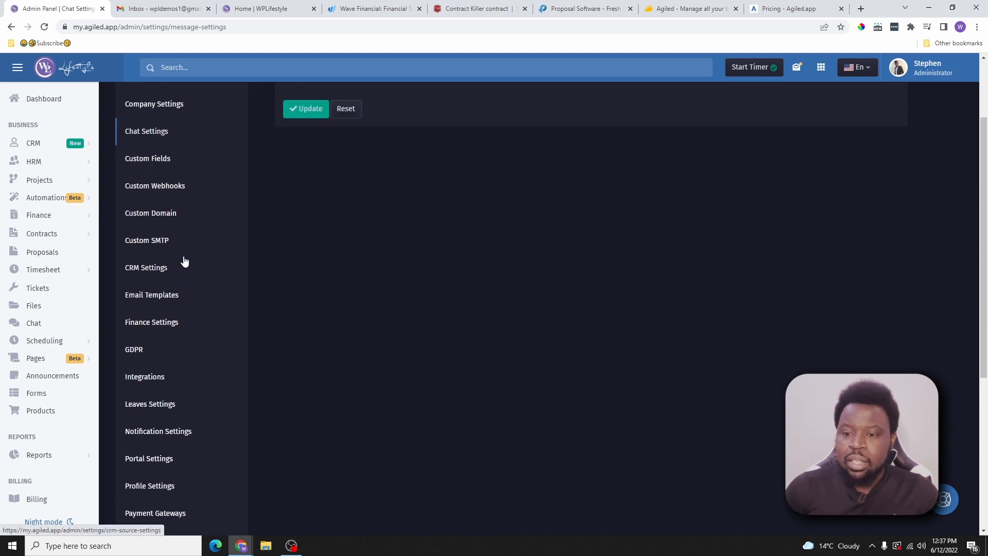
Step: Open the Add Field form in Custom Fields, examine its module and field type options, and leave it without submitting
{"action": "left_click", "coordinate": [158, 163]}
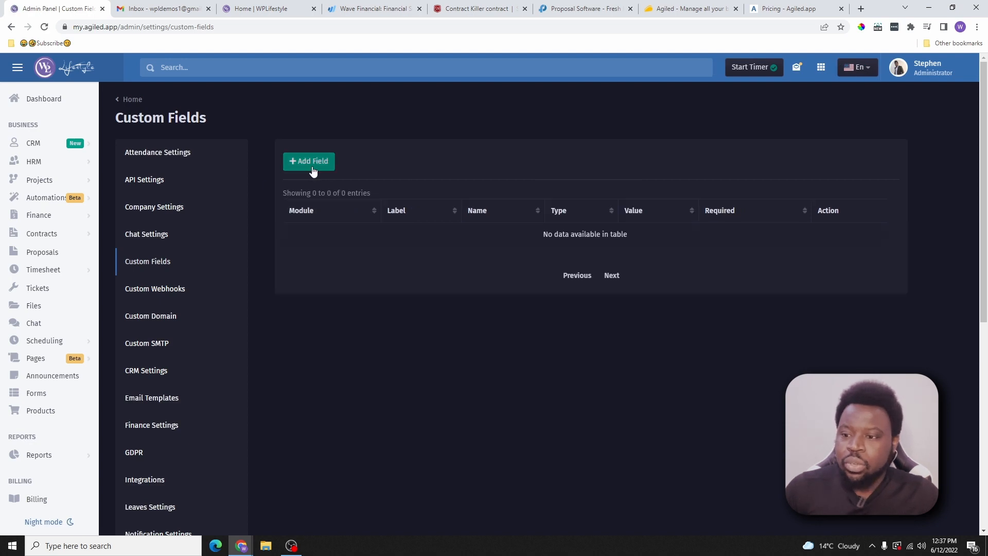
{"action": "left_click", "coordinate": [312, 162]}
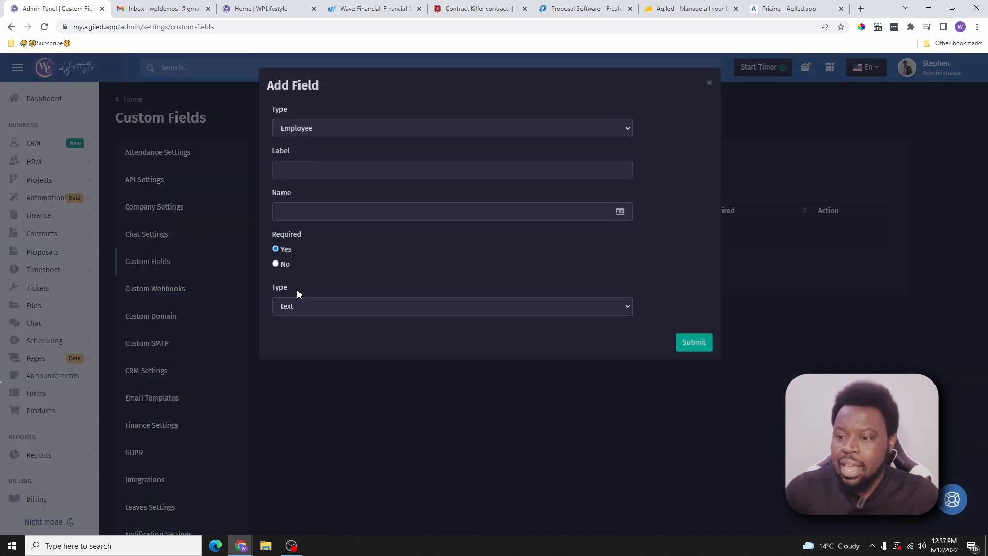
{"action": "left_click", "coordinate": [362, 127]}
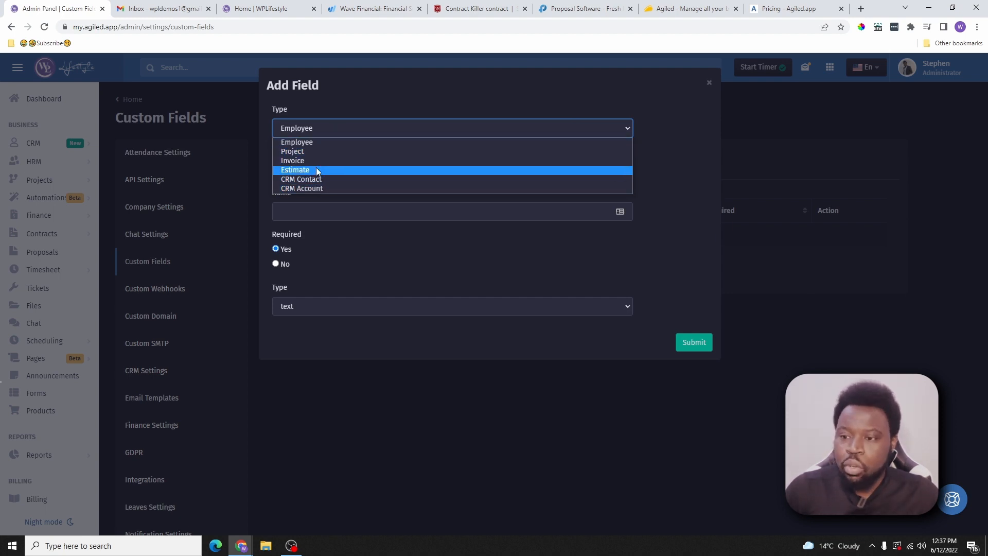
{"action": "left_click", "coordinate": [343, 206]}
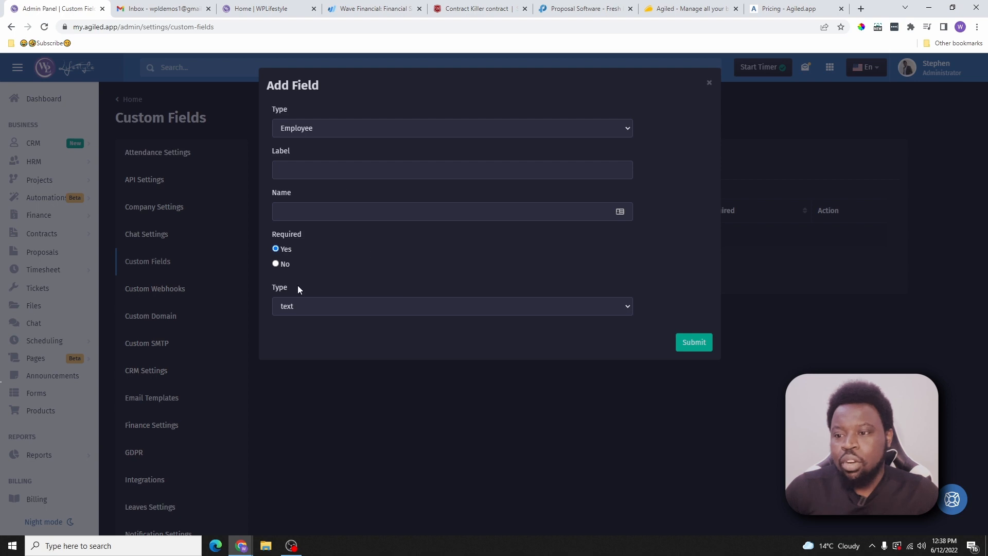
{"action": "left_click", "coordinate": [300, 128]}
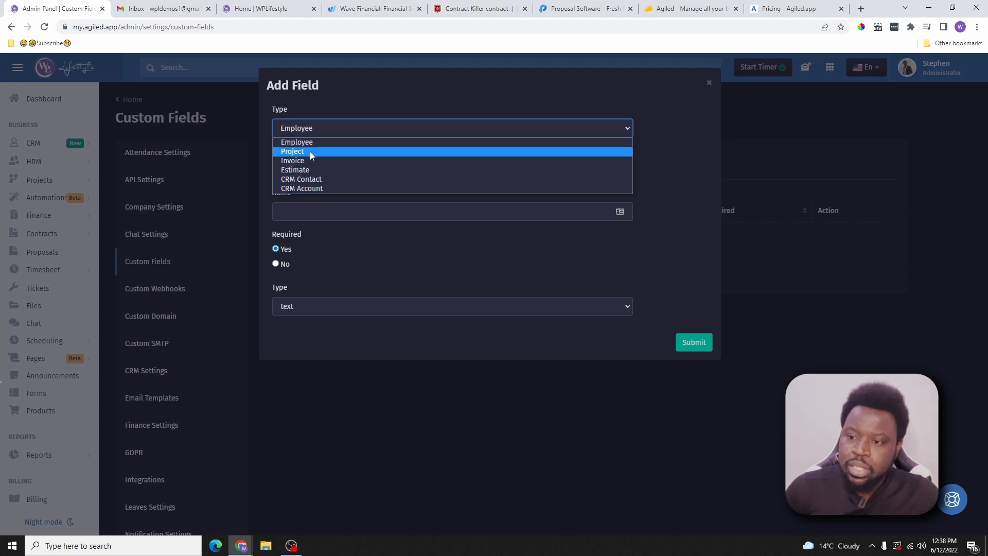
{"action": "left_click", "coordinate": [311, 142]}
{"action": "left_click", "coordinate": [310, 212]}
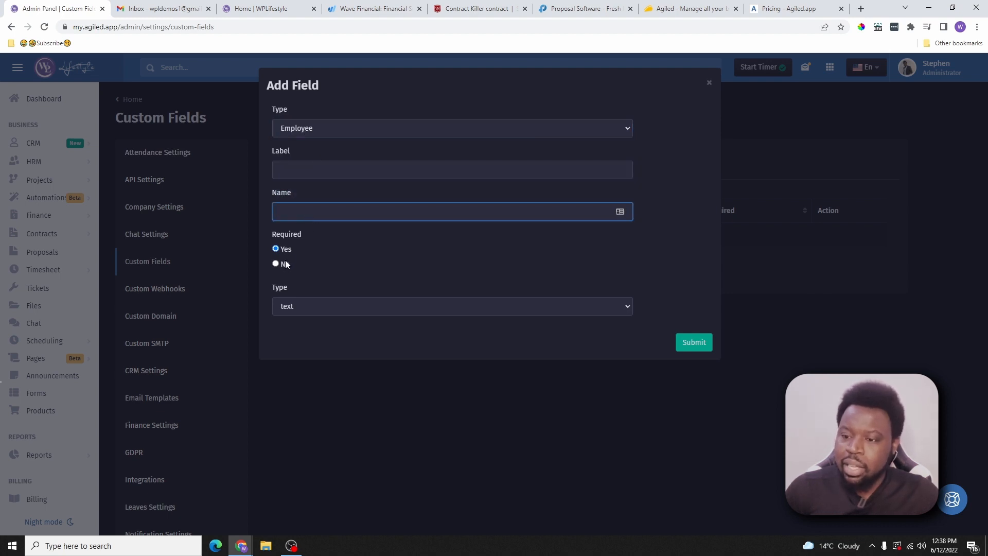
{"action": "left_click", "coordinate": [310, 312]}
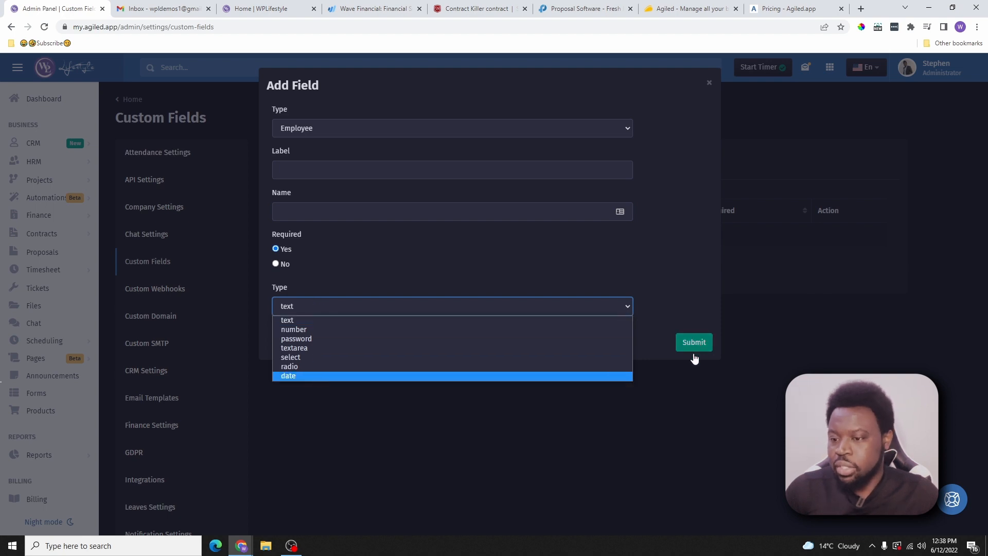
{"action": "left_click", "coordinate": [624, 397]}
Step: Open the Create Webhook form in Custom Webhooks, examine the available events and place the cursor in the URL field
{"action": "left_click", "coordinate": [160, 293]}
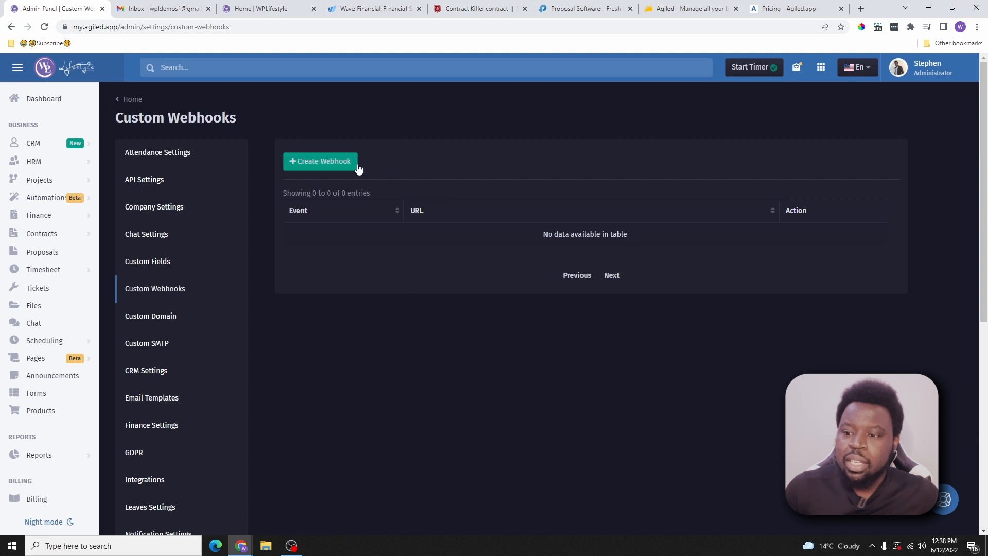
{"action": "left_click", "coordinate": [354, 164]}
{"action": "left_click", "coordinate": [335, 127]}
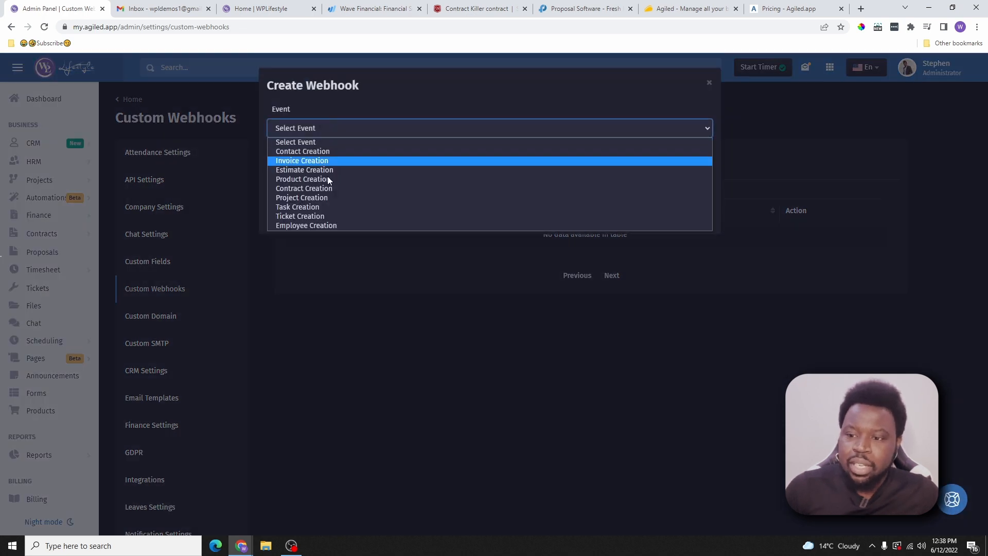
{"action": "left_click", "coordinate": [341, 243]}
{"action": "left_click", "coordinate": [338, 164]}
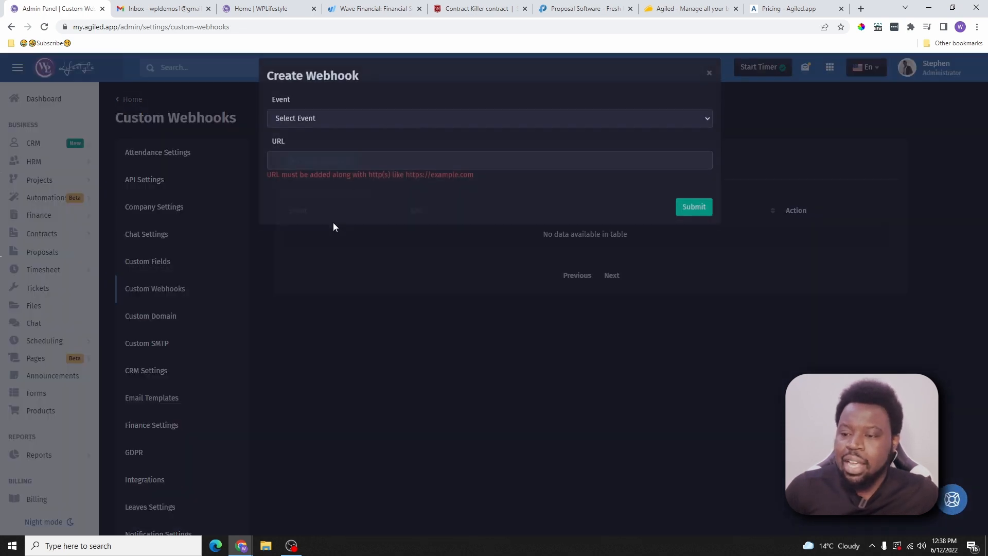
{"action": "left_click", "coordinate": [345, 172]}
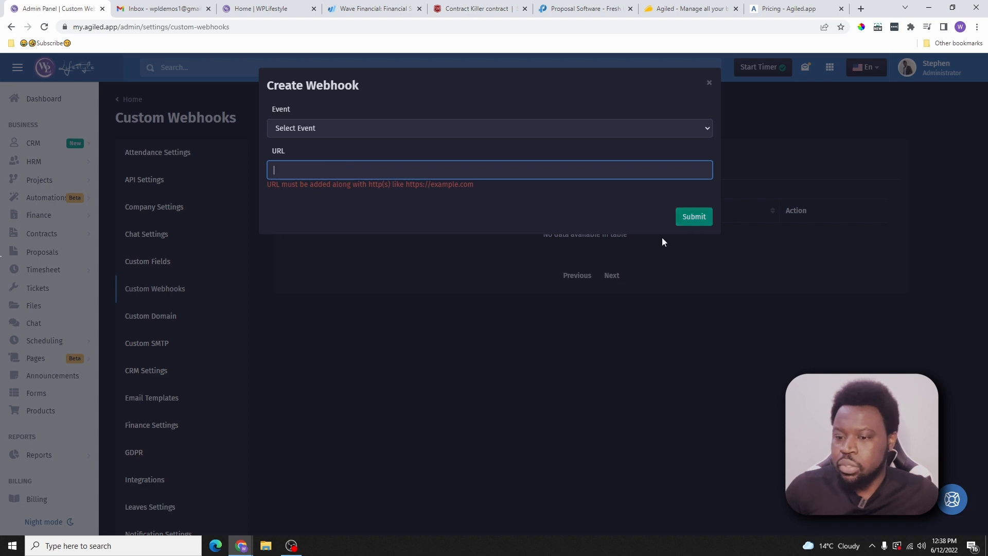
Step: Leave the Create Webhook form without submitting and look through the Custom Domain settings
{"action": "left_click", "coordinate": [288, 358]}
{"action": "left_click", "coordinate": [155, 316]}
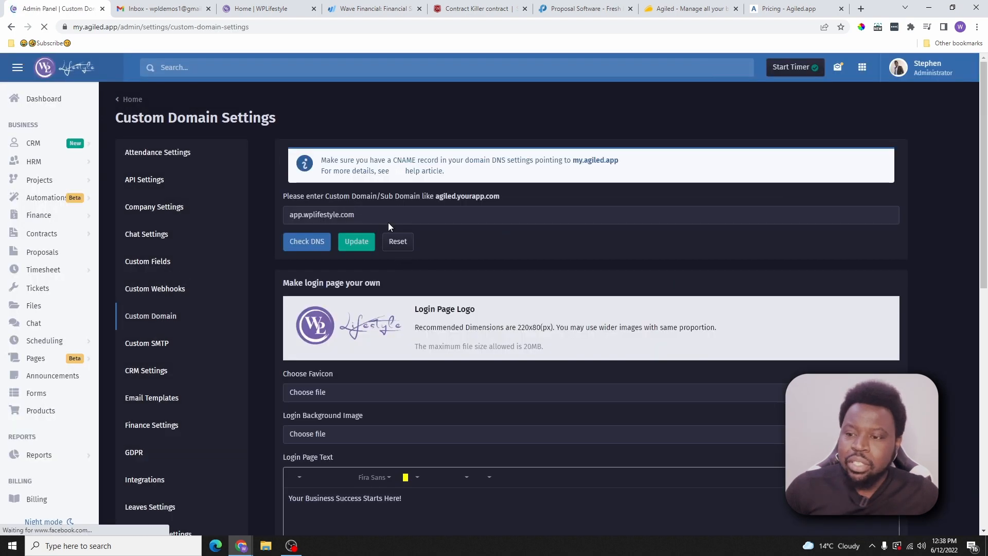
{"action": "scroll", "coordinate": [392, 248], "scroll_direction": "down", "scroll_amount": 3}
{"action": "scroll", "coordinate": [396, 276], "scroll_direction": "up", "scroll_amount": 1}
{"action": "scroll", "coordinate": [397, 278], "scroll_direction": "up", "scroll_amount": 2}
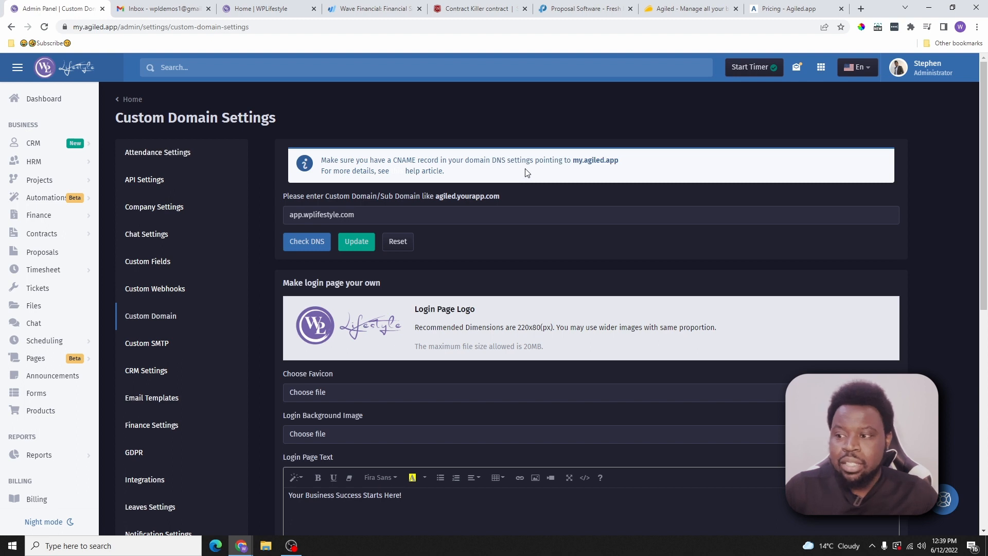
Step: Open the help article on setting up a custom domain, read its instructions and return to the Custom Domain settings
{"action": "left_click", "coordinate": [396, 171]}
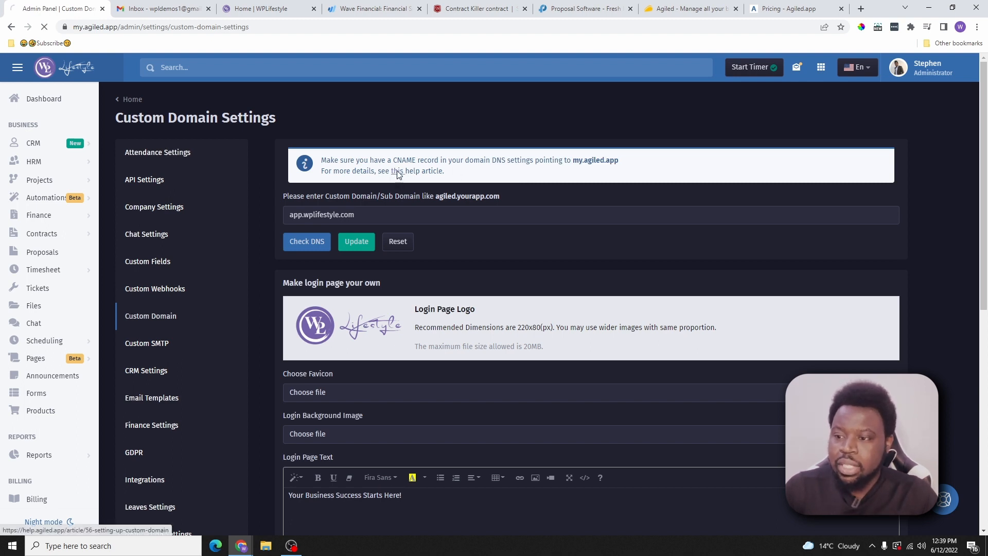
{"action": "scroll", "coordinate": [510, 243], "scroll_direction": "down", "scroll_amount": 6}
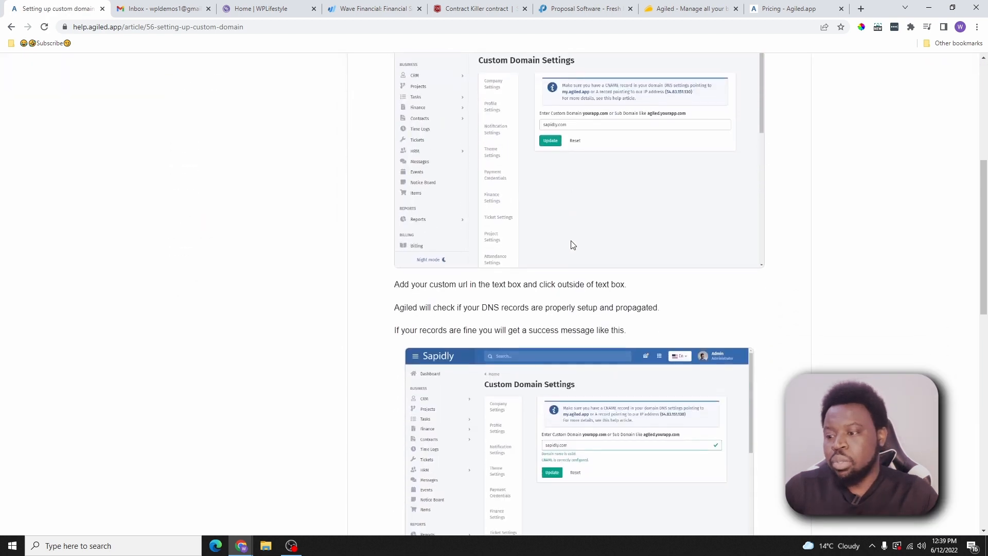
{"action": "left_click", "coordinate": [11, 26]}
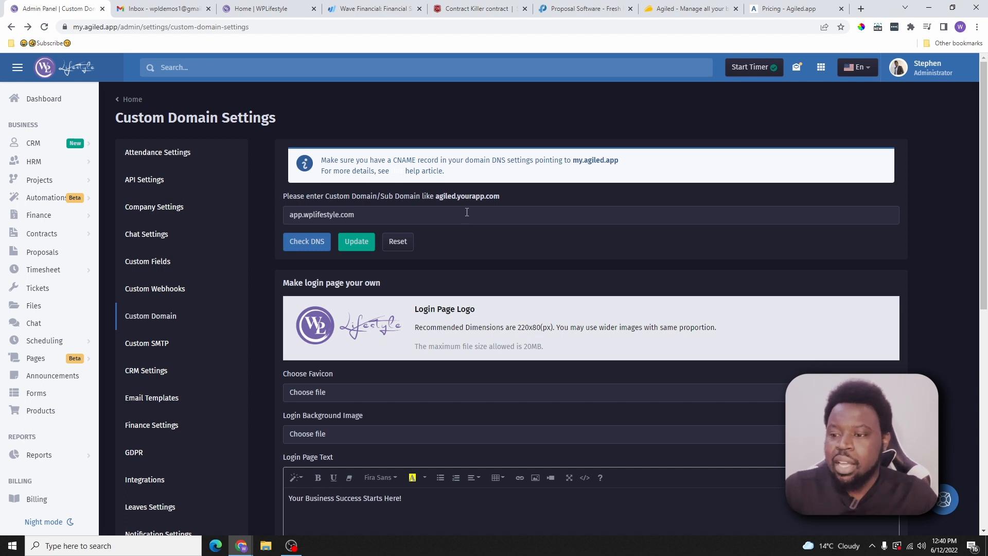
Step: Examine the login page branding options, from favicon and background image to page text, logo background color and custom CSS
{"action": "scroll", "coordinate": [463, 245], "scroll_direction": "down", "scroll_amount": 3}
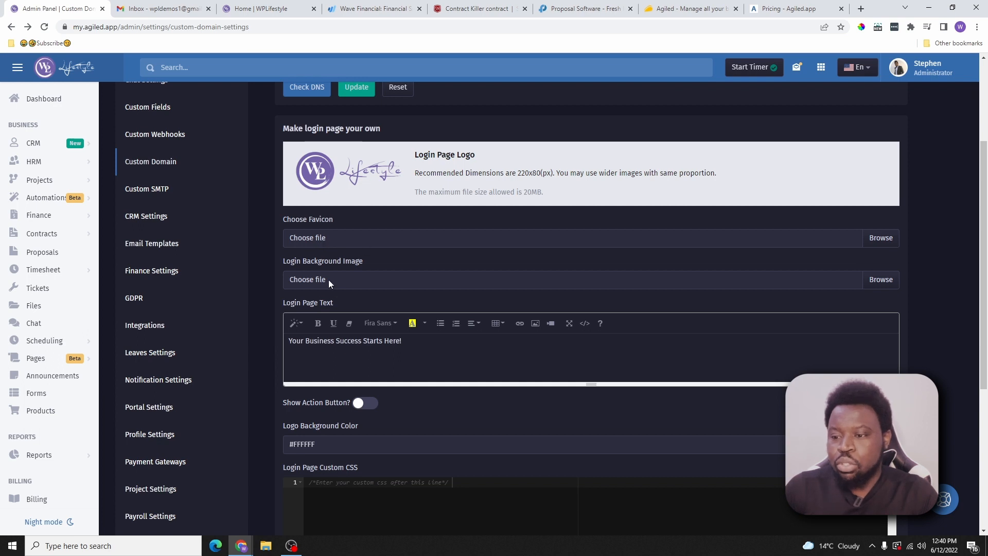
{"action": "scroll", "coordinate": [365, 284], "scroll_direction": "down", "scroll_amount": 4}
{"action": "scroll", "coordinate": [369, 238], "scroll_direction": "up", "scroll_amount": 2}
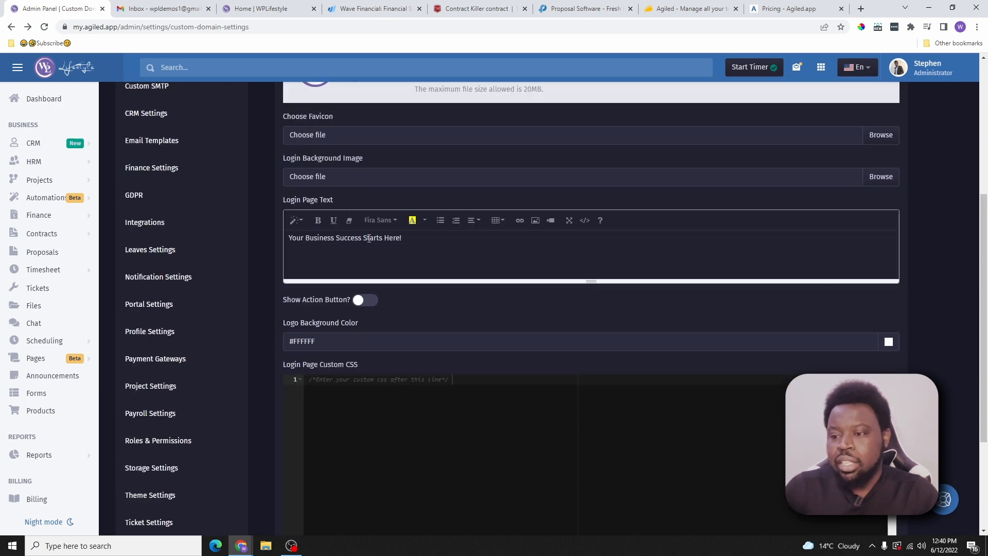
{"action": "left_click_drag", "start_coordinate": [412, 238], "coordinate": [290, 236]}
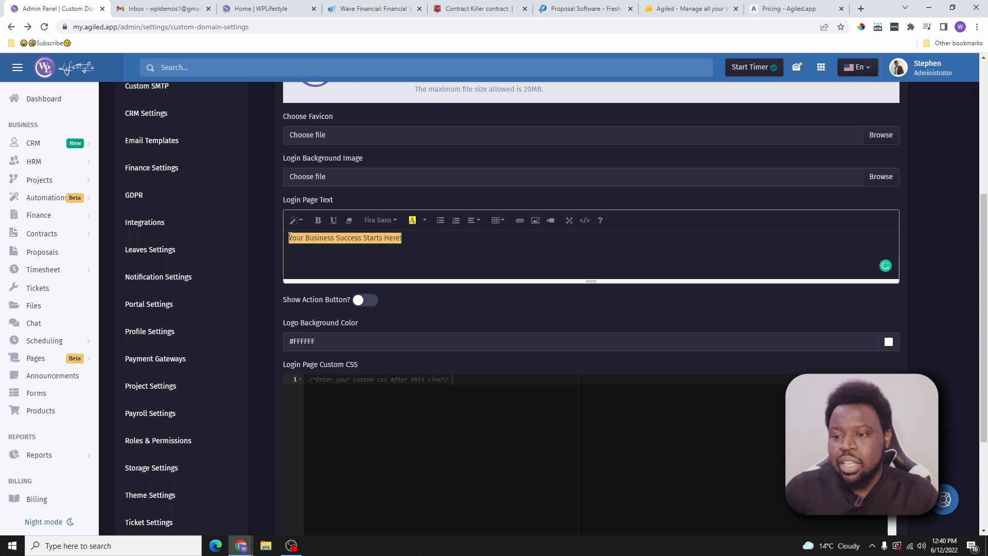
{"action": "left_click", "coordinate": [413, 239]}
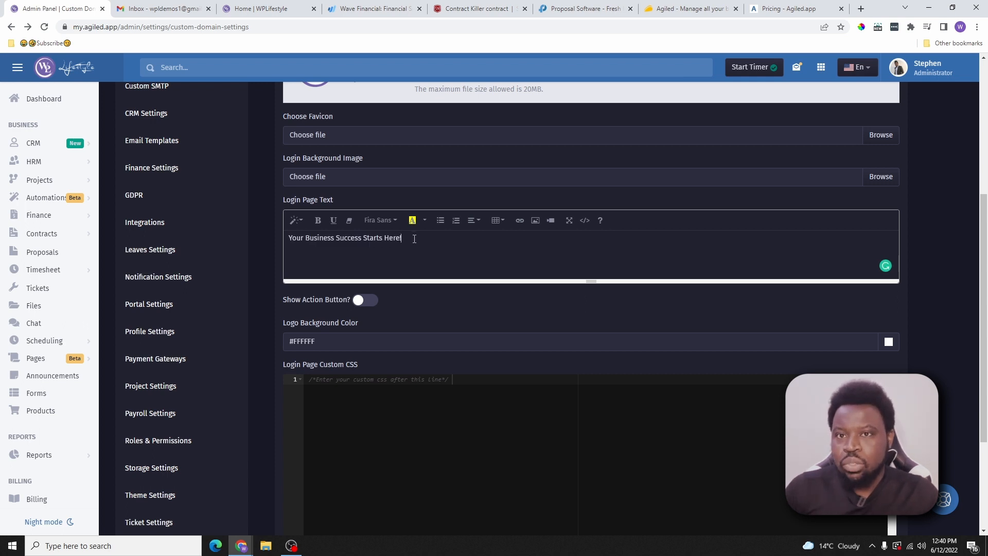
{"action": "scroll", "coordinate": [376, 220], "scroll_direction": "down", "scroll_amount": 3}
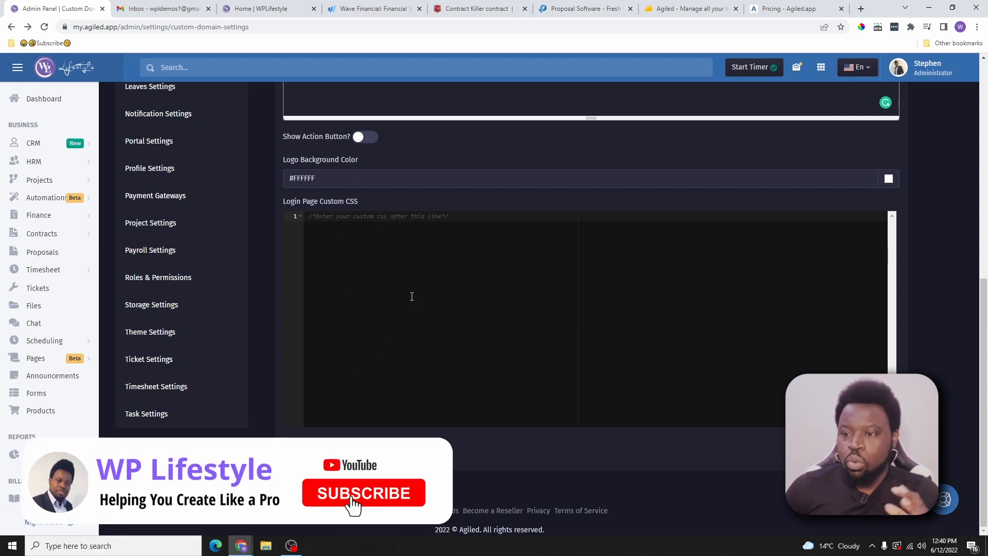
{"action": "scroll", "coordinate": [411, 293], "scroll_direction": "up", "scroll_amount": 5}
{"action": "scroll", "coordinate": [410, 271], "scroll_direction": "down", "scroll_amount": 4}
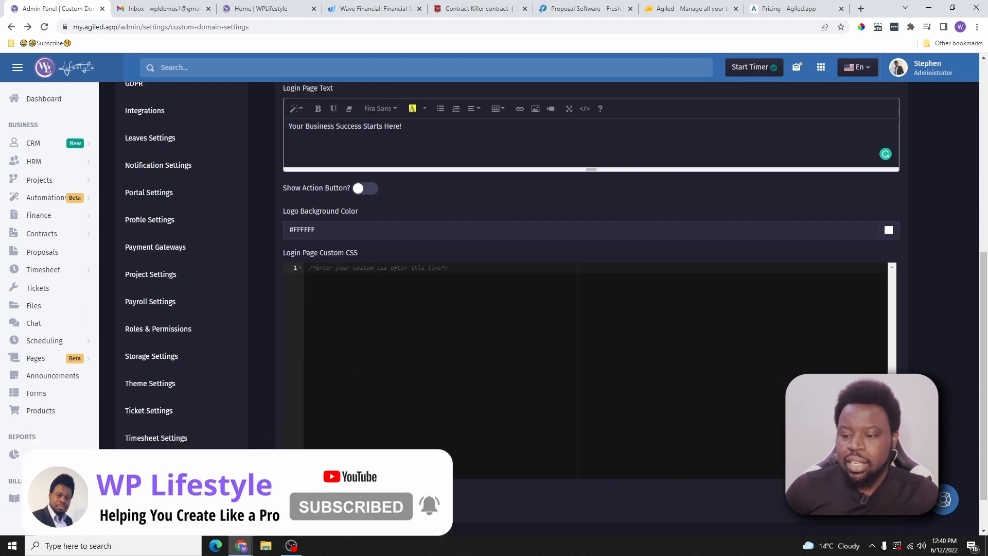
{"action": "left_click", "coordinate": [307, 502]}
Step: Open the Custom SMTP settings and examine the mail port, username, sender name, sender email and encryption options
{"action": "left_click", "coordinate": [154, 190]}
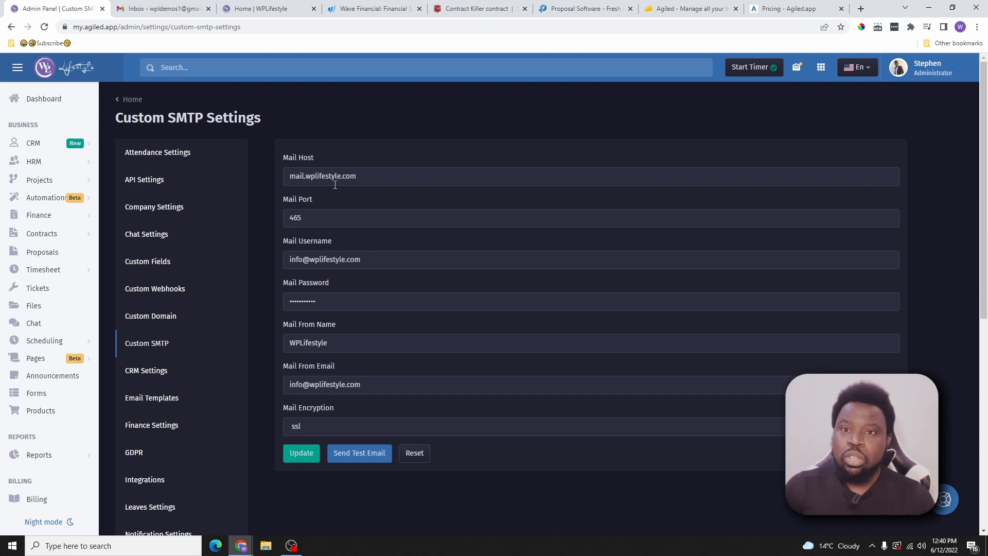
{"action": "left_click", "coordinate": [373, 391]}
{"action": "left_click_drag", "start_coordinate": [381, 384], "coordinate": [276, 386]}
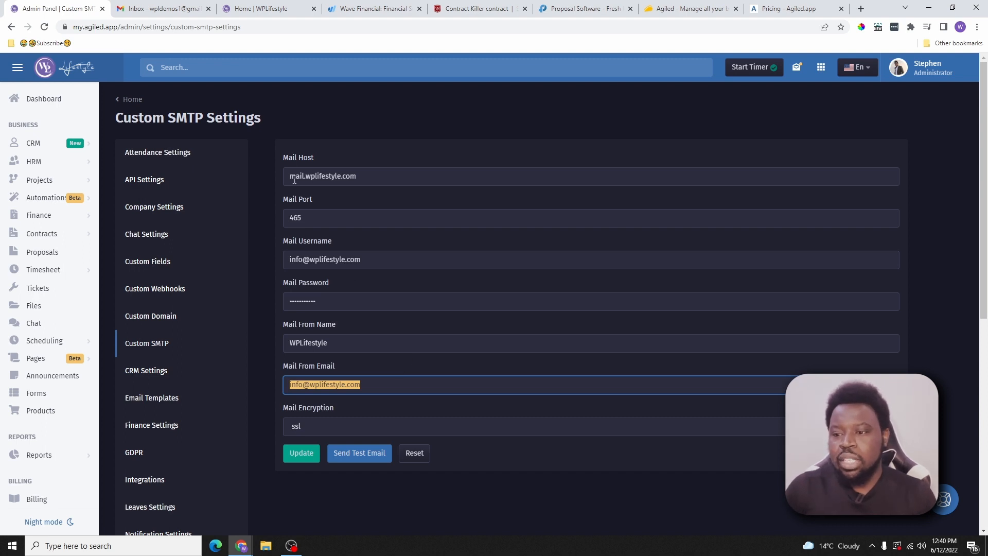
{"action": "left_click_drag", "start_coordinate": [313, 217], "coordinate": [266, 225]}
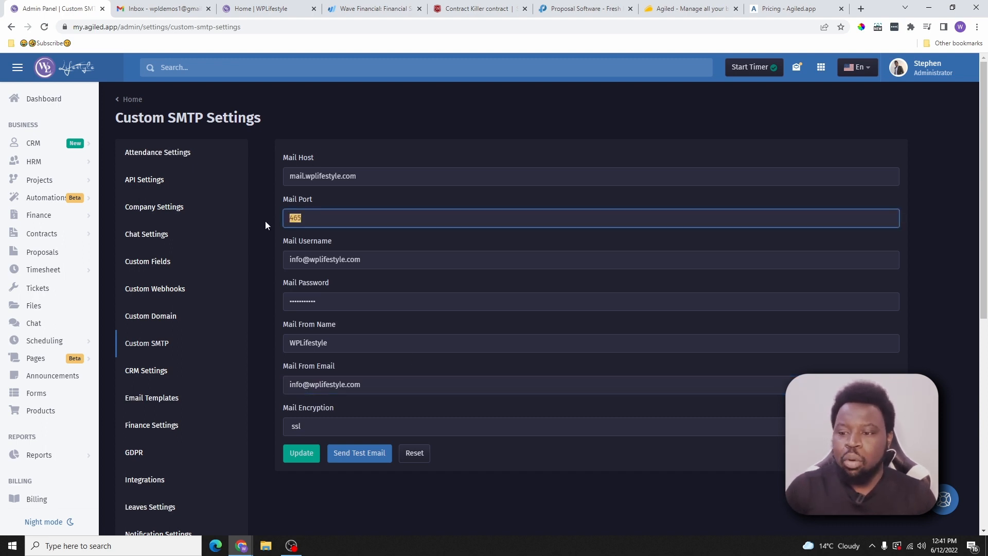
{"action": "left_click", "coordinate": [342, 259]}
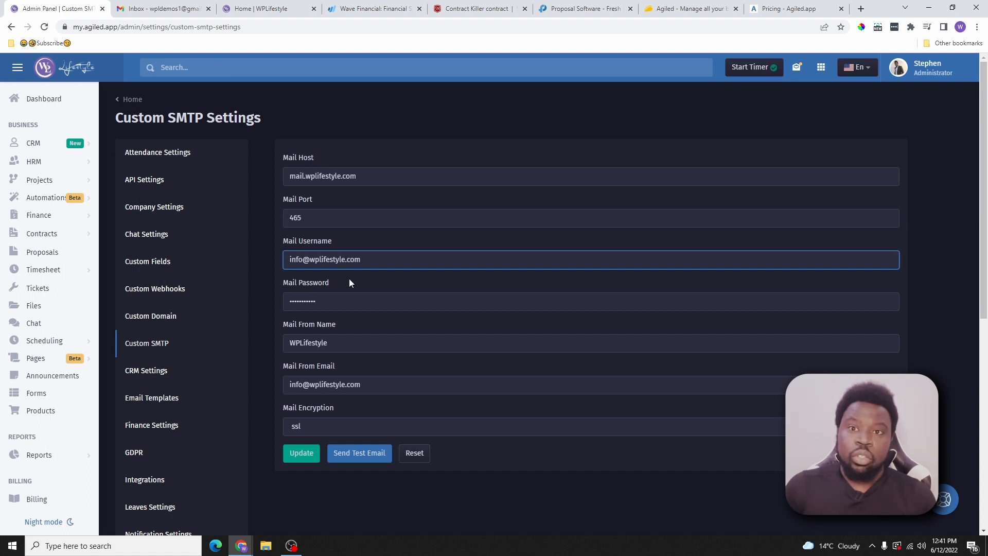
{"action": "left_click_drag", "start_coordinate": [361, 266], "coordinate": [287, 259]}
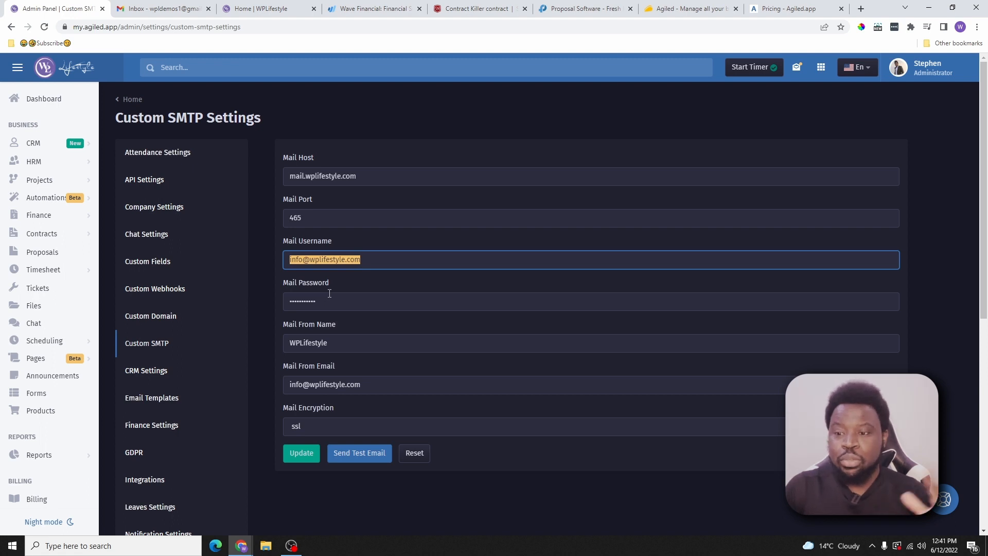
{"action": "left_click_drag", "start_coordinate": [344, 340], "coordinate": [282, 338]}
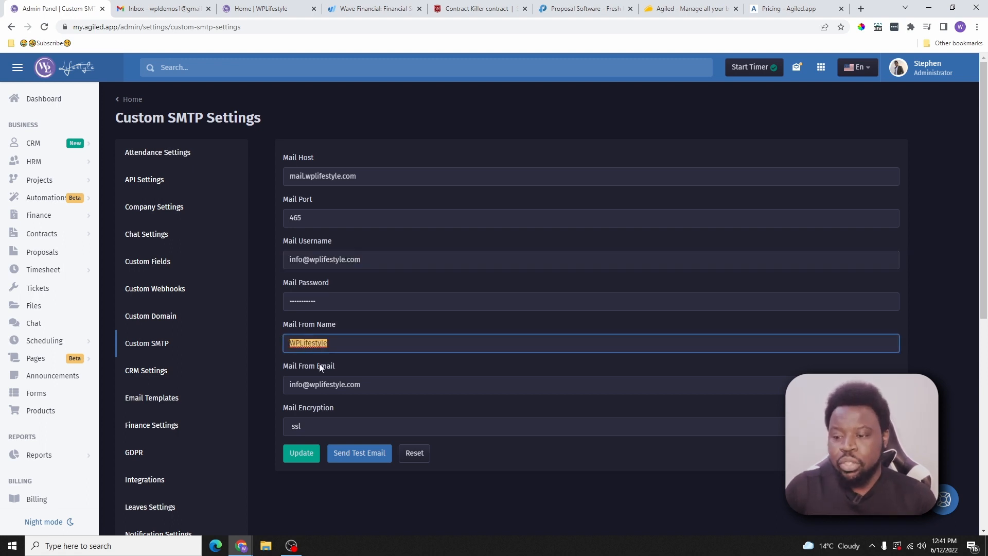
{"action": "left_click", "coordinate": [322, 427]}
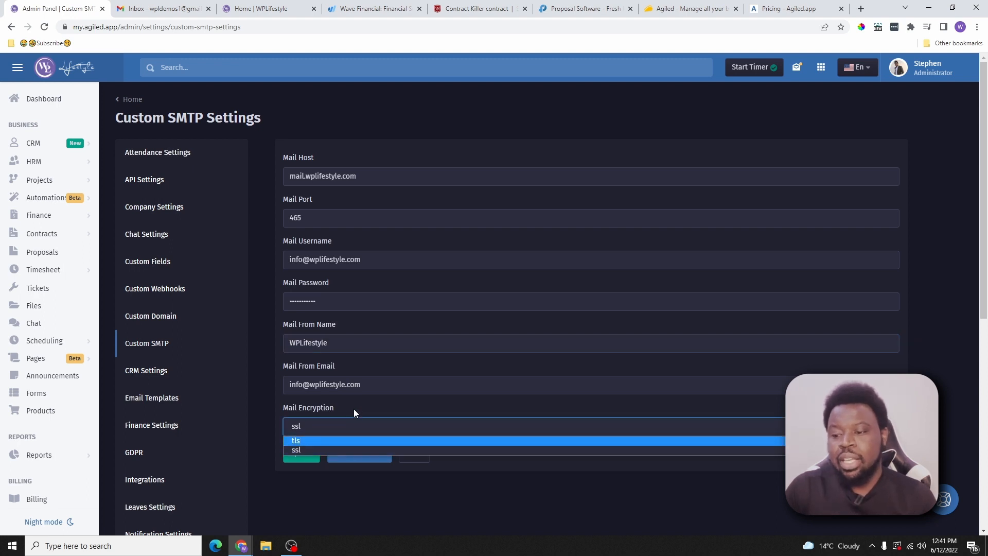
{"action": "left_click", "coordinate": [317, 429]}
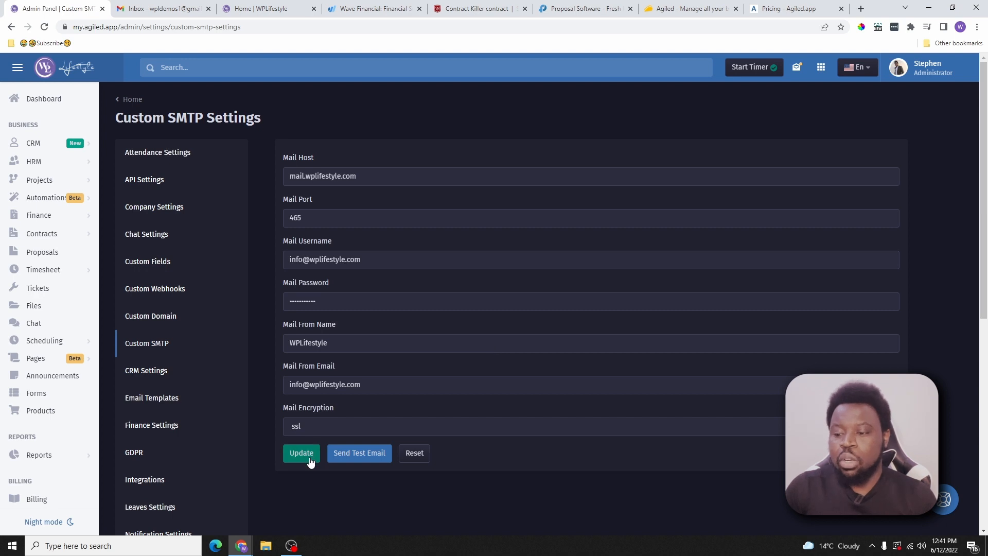
Step: Look through the remaining settings categories and open Email Templates
{"action": "scroll", "coordinate": [334, 260], "scroll_direction": "down", "scroll_amount": 2}
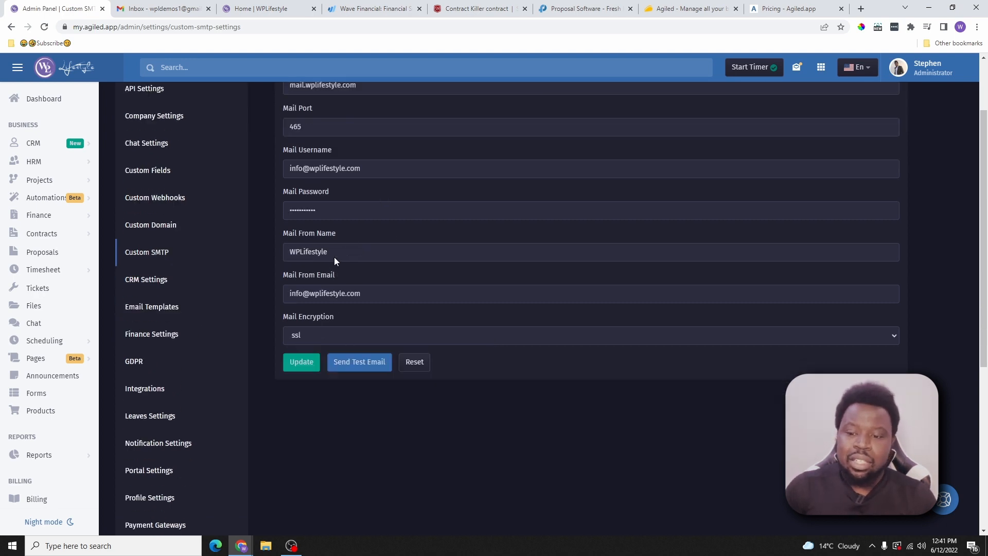
{"action": "scroll", "coordinate": [334, 258], "scroll_direction": "down", "scroll_amount": 2}
{"action": "scroll", "coordinate": [132, 214], "scroll_direction": "up", "scroll_amount": 1}
{"action": "scroll", "coordinate": [128, 257], "scroll_direction": "down", "scroll_amount": 5}
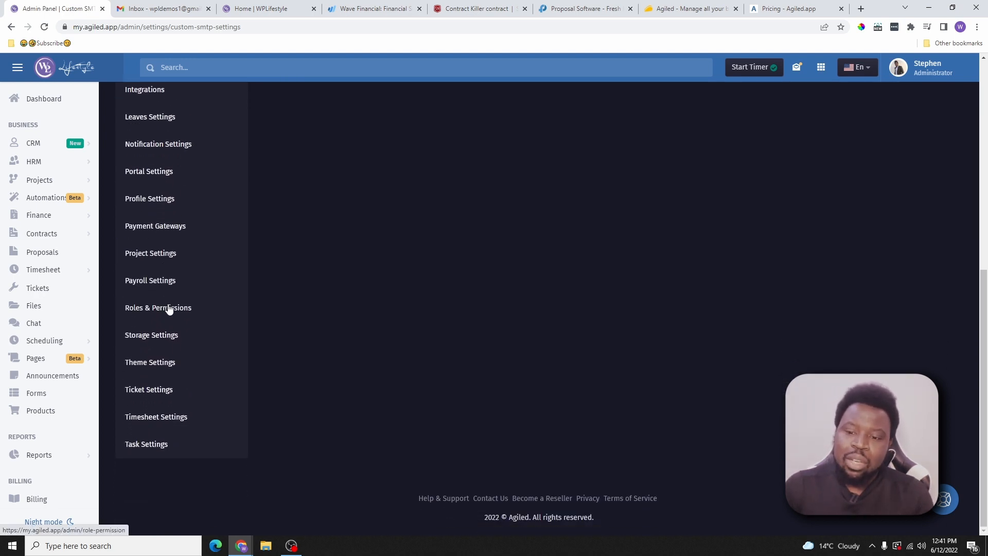
{"action": "scroll", "coordinate": [165, 294], "scroll_direction": "up", "scroll_amount": 5}
{"action": "left_click", "coordinate": [158, 267]}
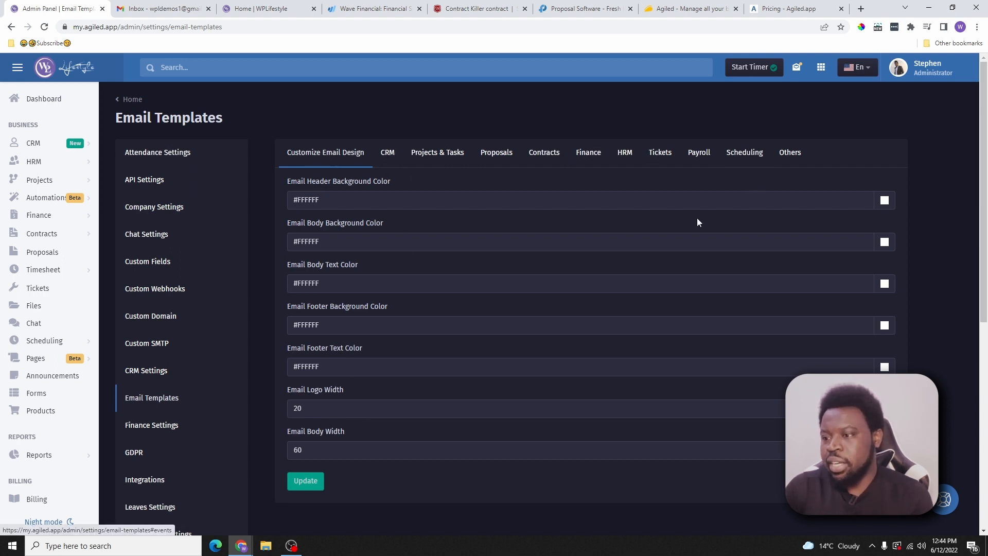
Step: Add a greeting with the client first name variable to the new-contract client email's body, and view the Tickets email templates
{"action": "left_click", "coordinate": [545, 156]}
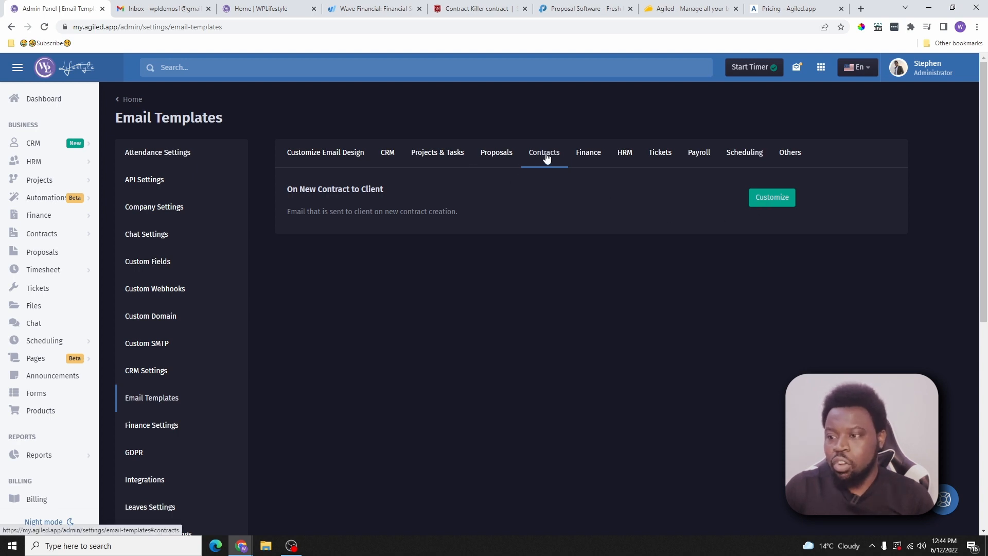
{"action": "left_click", "coordinate": [772, 199]}
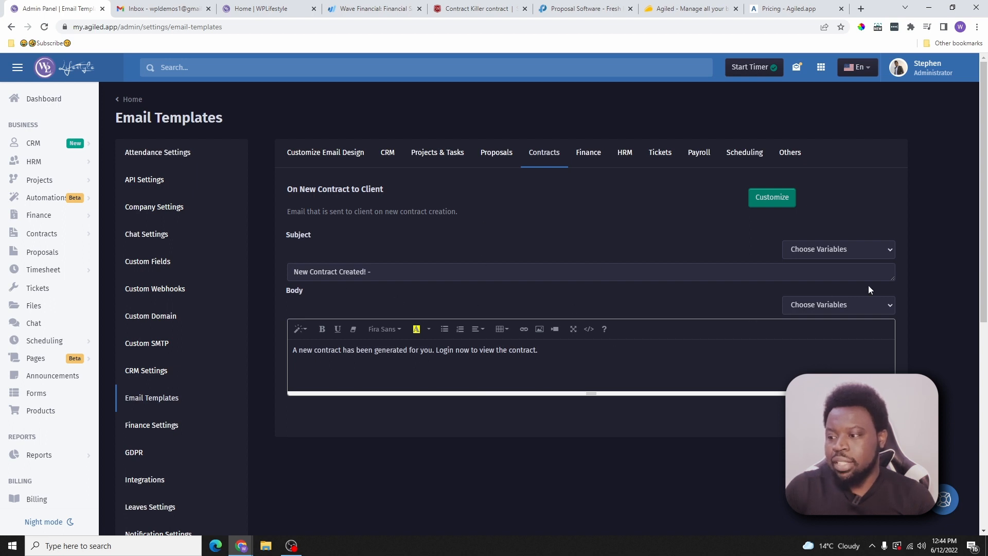
{"action": "left_click", "coordinate": [864, 304]}
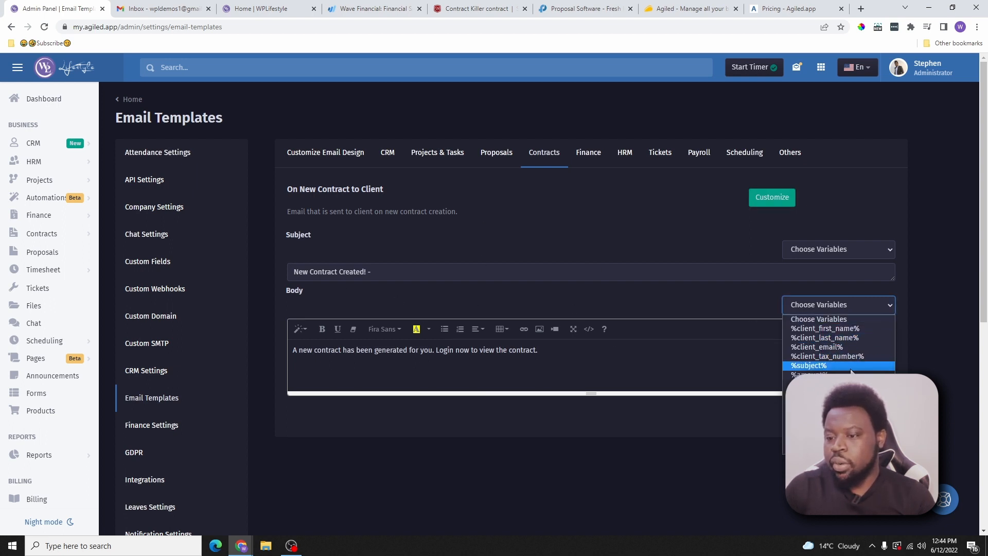
{"action": "left_click", "coordinate": [826, 329]}
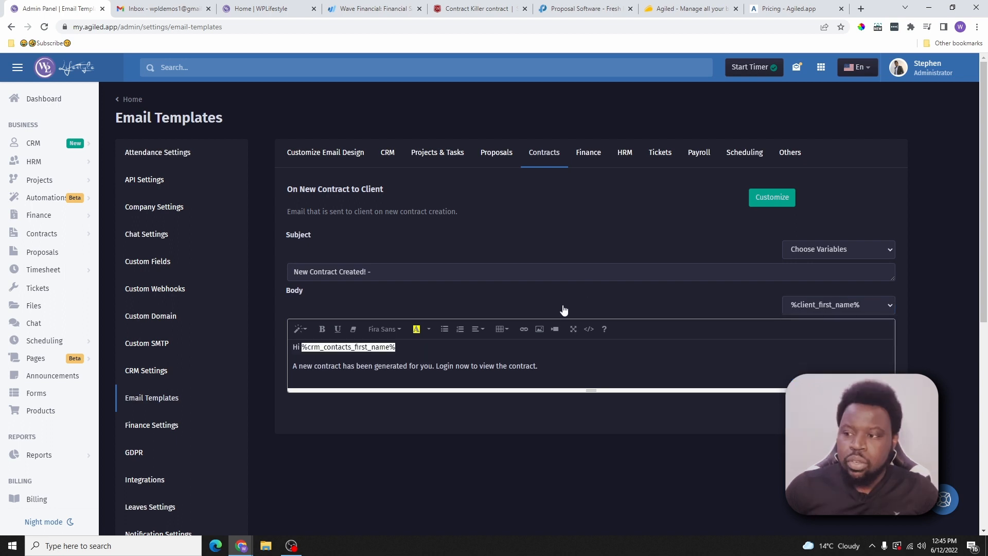
{"action": "left_click", "coordinate": [661, 152]}
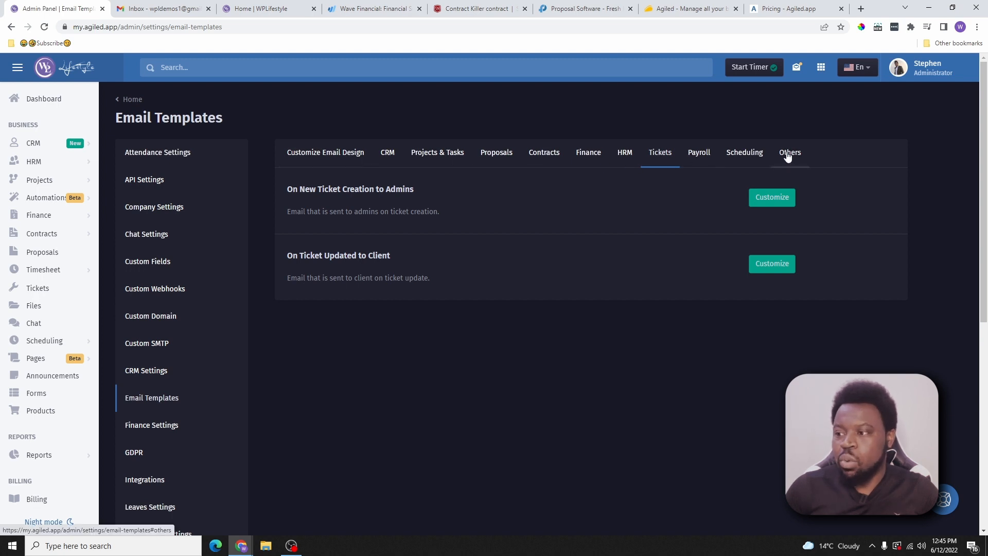
Step: Open Finance Settings and examine the number prefixes, invoice templates, due period and tax options
{"action": "scroll", "coordinate": [167, 288], "scroll_direction": "down", "scroll_amount": 4}
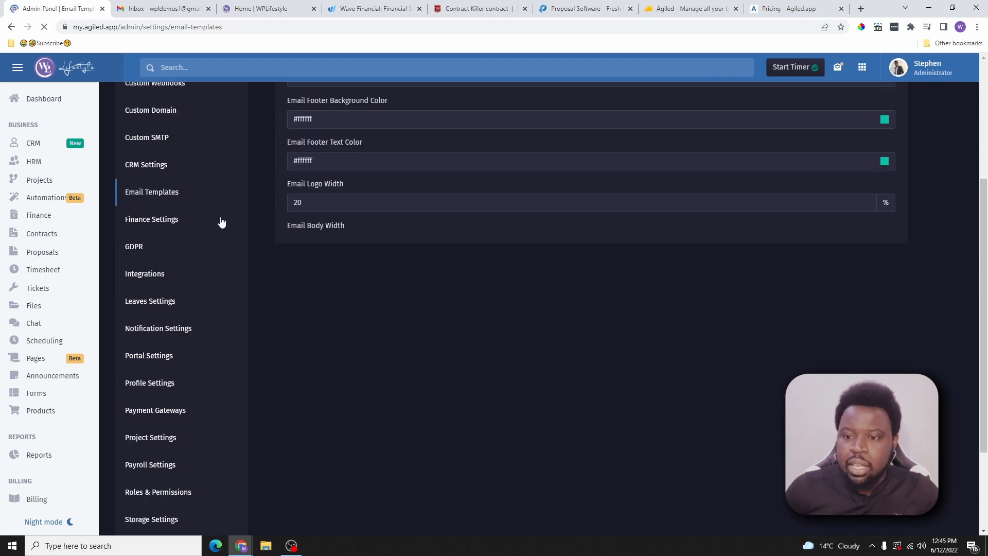
{"action": "left_click", "coordinate": [162, 227]}
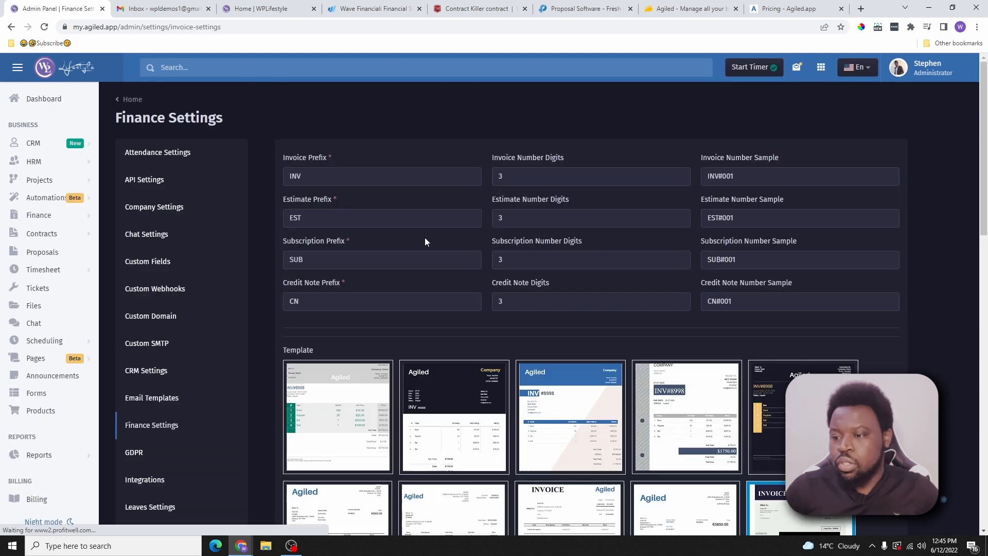
{"action": "scroll", "coordinate": [586, 221], "scroll_direction": "down", "scroll_amount": 12}
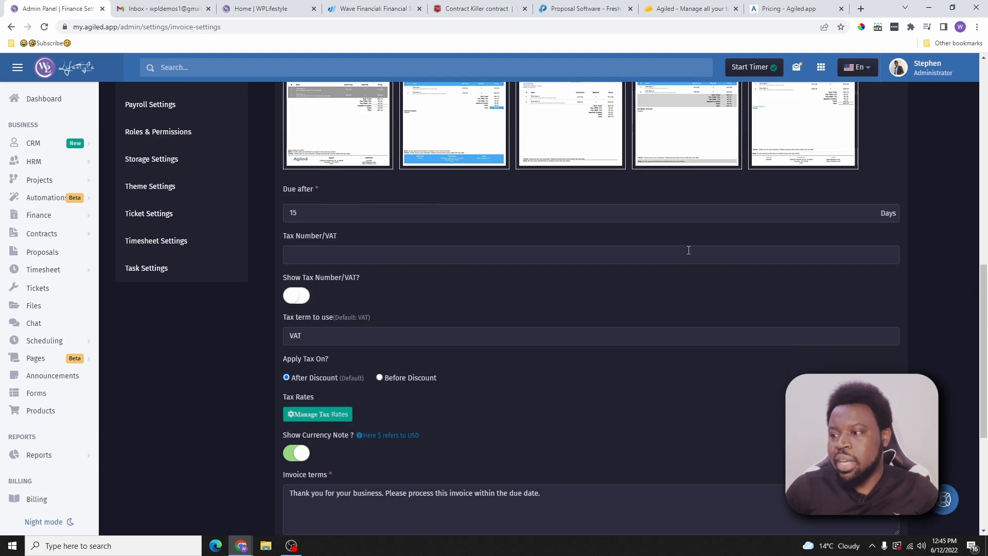
{"action": "scroll", "coordinate": [689, 250], "scroll_direction": "up", "scroll_amount": 10}
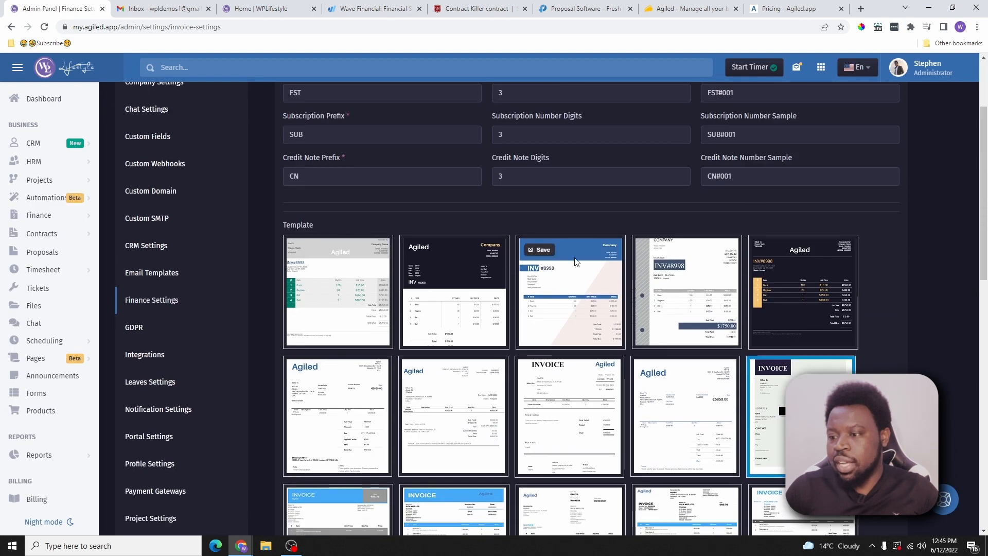
{"action": "scroll", "coordinate": [576, 262], "scroll_direction": "down", "scroll_amount": 6}
{"action": "scroll", "coordinate": [797, 221], "scroll_direction": "up", "scroll_amount": 5}
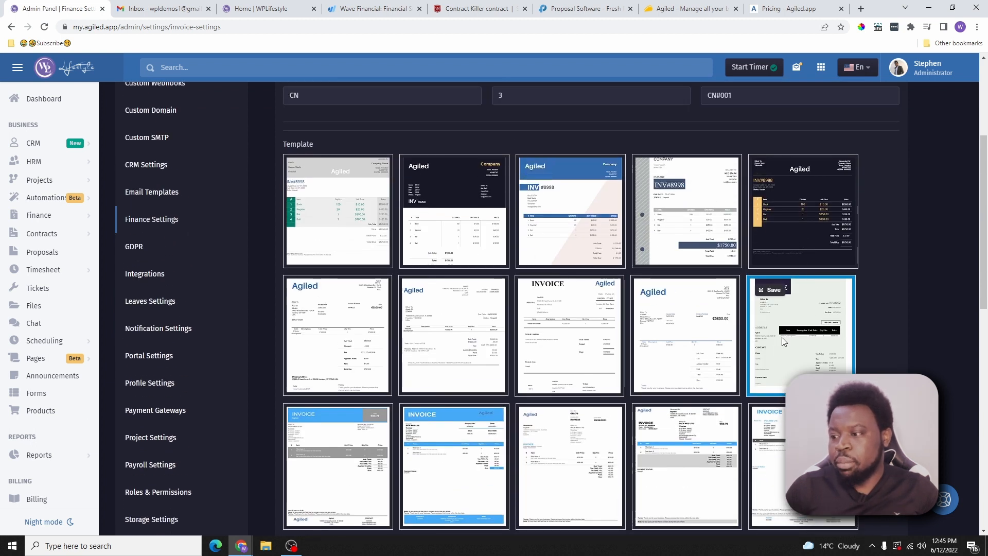
{"action": "scroll", "coordinate": [718, 330], "scroll_direction": "up", "scroll_amount": 4}
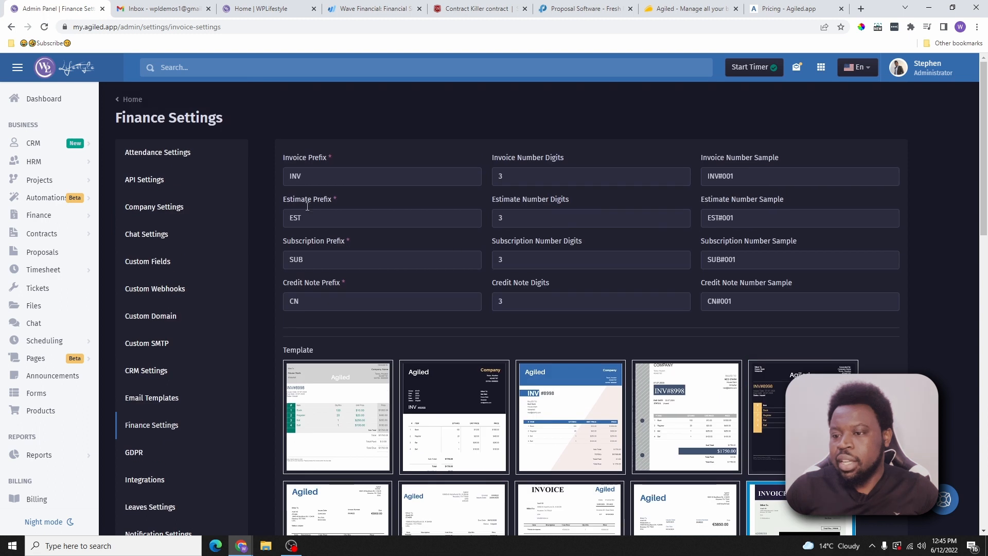
Step: Set the invoice prefix to INVOICE in Finance Settings
{"action": "left_click", "coordinate": [327, 180]}
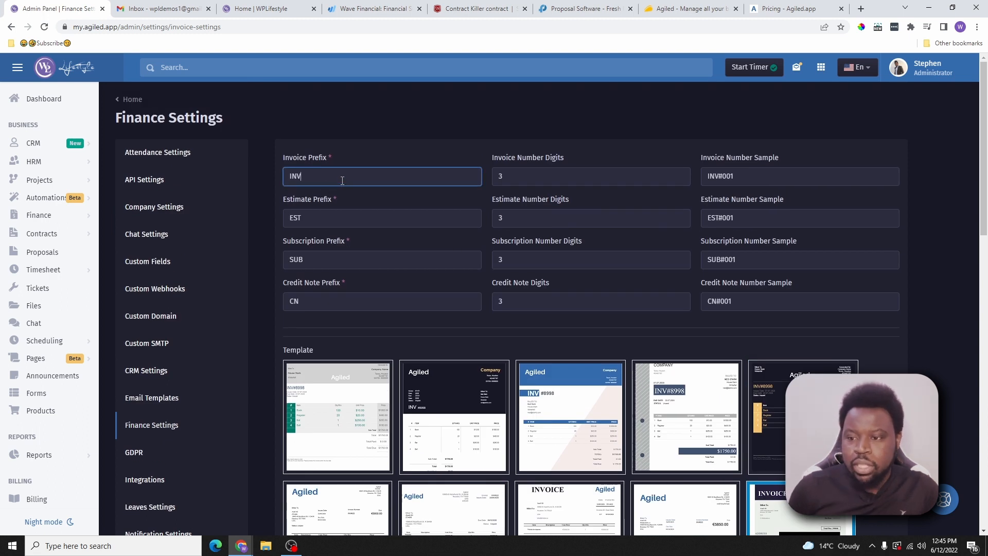
{"action": "type", "text": "OICE"}
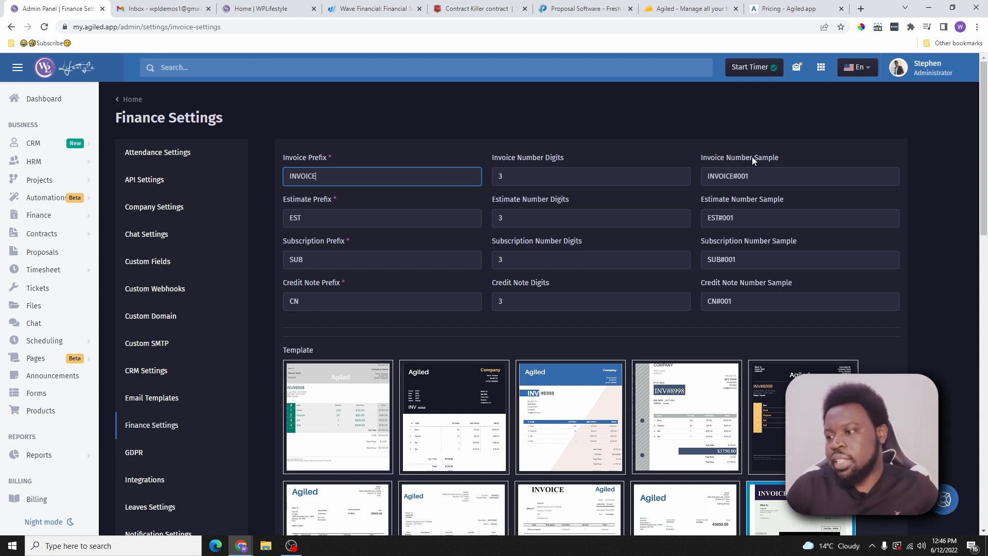
Step: Check the invoice number sample and set the invoice prefix to INV
{"action": "left_click_drag", "start_coordinate": [759, 171], "coordinate": [695, 173]}
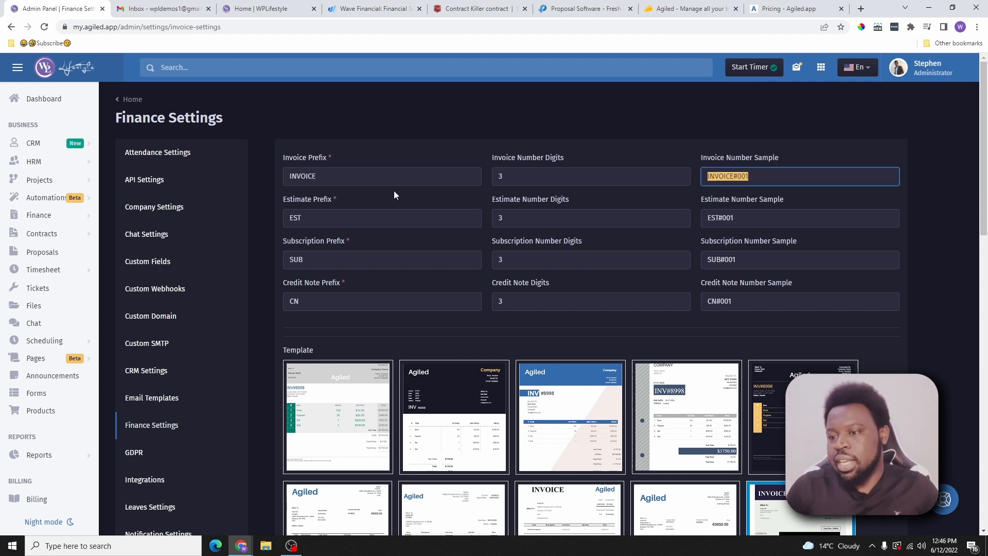
{"action": "left_click", "coordinate": [324, 177]}
{"action": "key", "text": "BackSpace"}
{"action": "key", "text": "BackSpace"}
{"action": "key", "text": "BackSpace"}
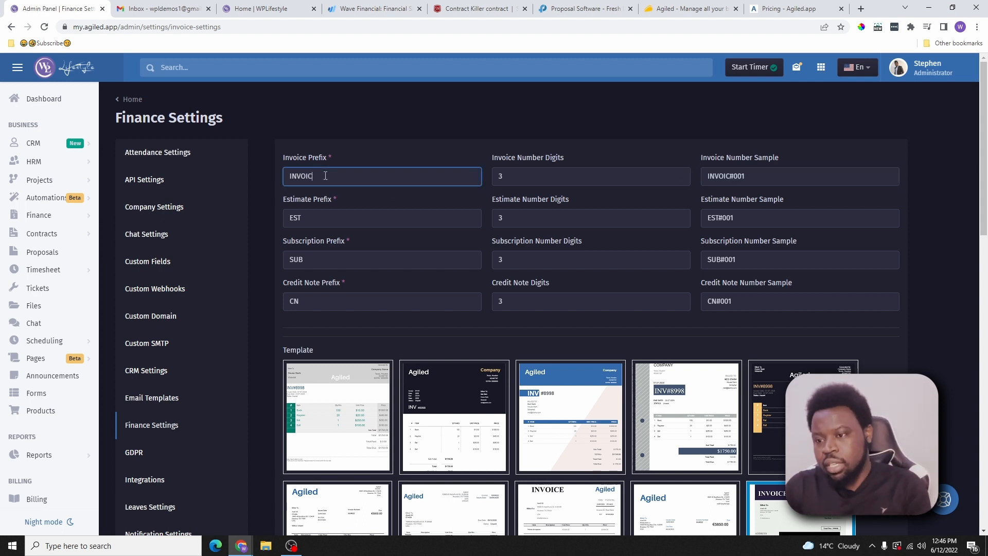
{"action": "key", "text": "BackSpace"}
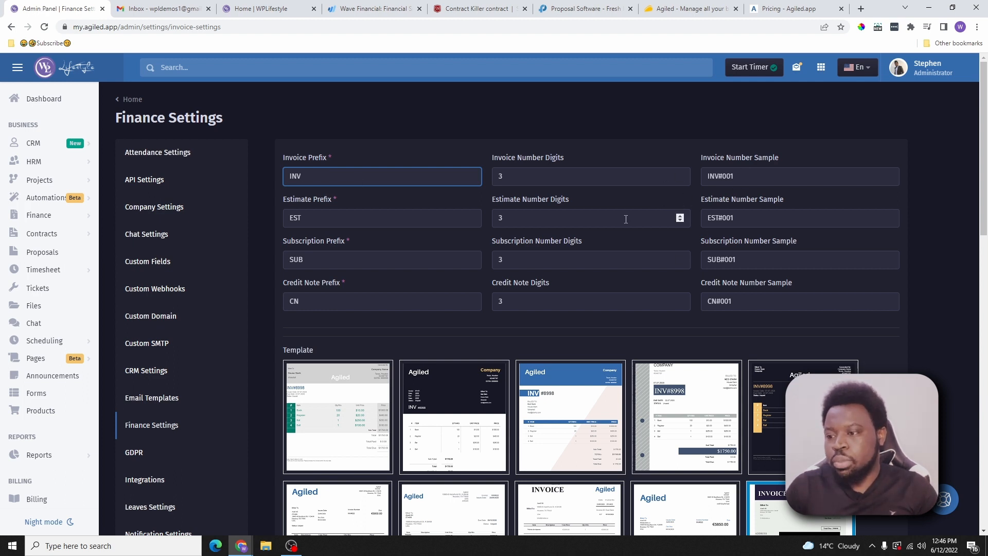
Step: Examine the invoice due period and tax number fields, and switch the Show Tax Number/VAT option on and back off
{"action": "scroll", "coordinate": [626, 219], "scroll_direction": "down", "scroll_amount": 3}
{"action": "scroll", "coordinate": [430, 159], "scroll_direction": "down", "scroll_amount": 5}
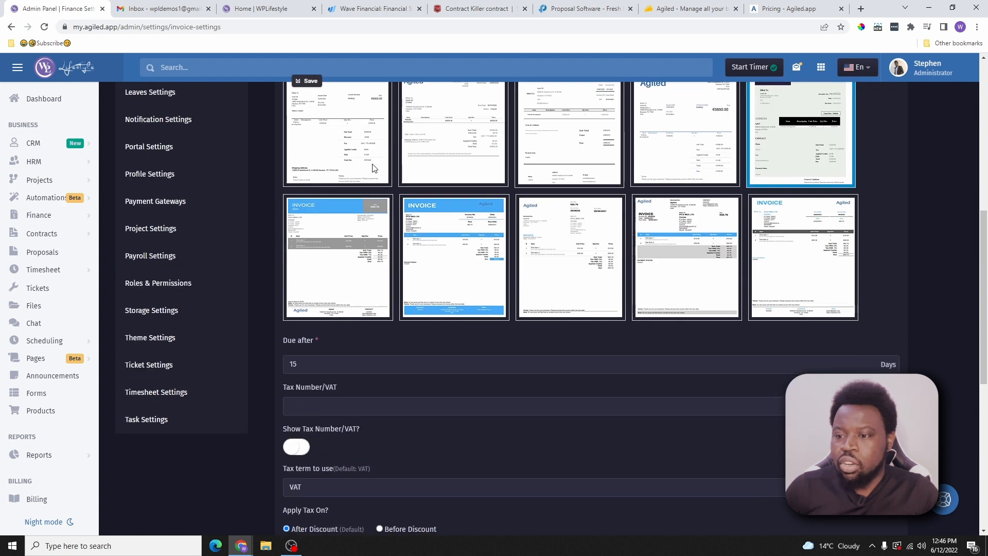
{"action": "scroll", "coordinate": [374, 169], "scroll_direction": "down", "scroll_amount": 3}
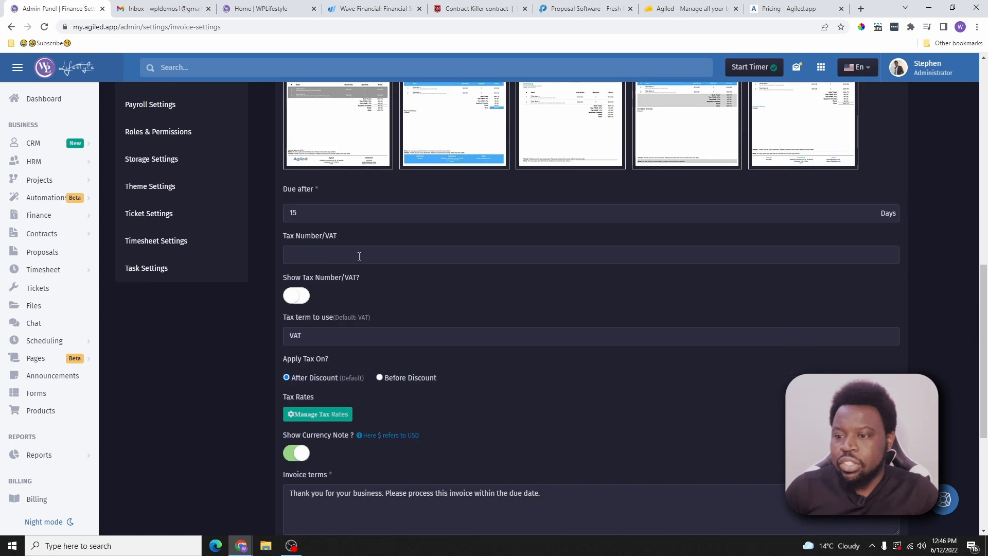
{"action": "left_click", "coordinate": [315, 214]}
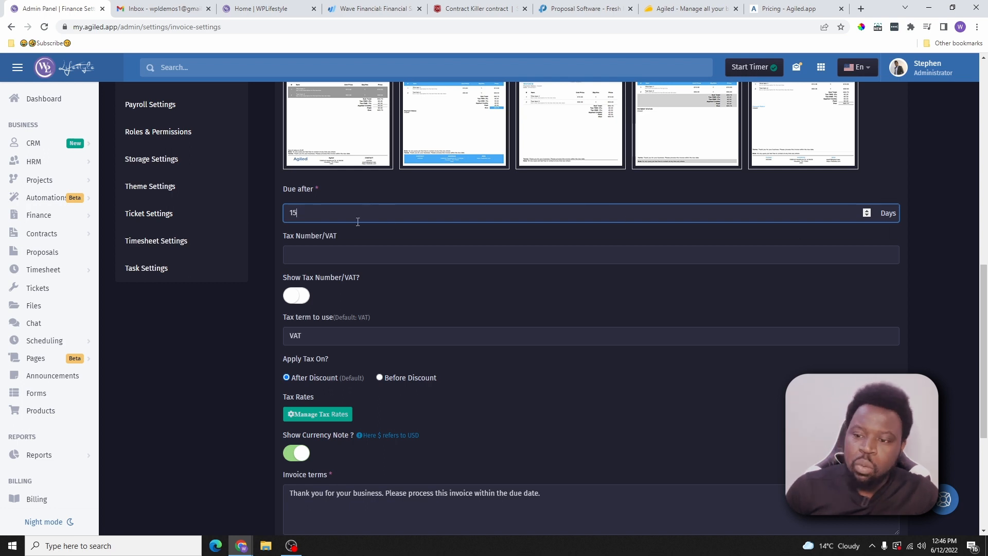
{"action": "left_click", "coordinate": [324, 258]}
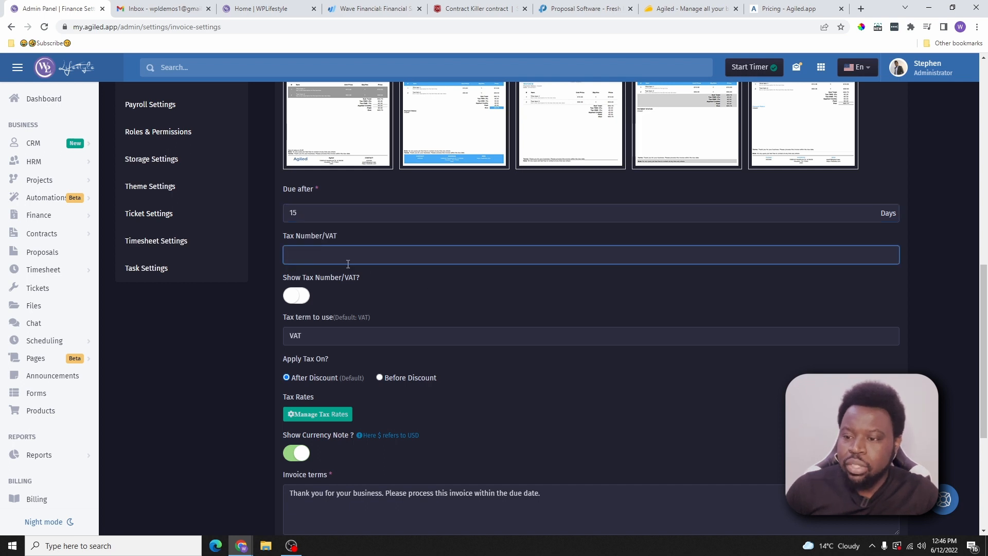
{"action": "left_click", "coordinate": [295, 296]}
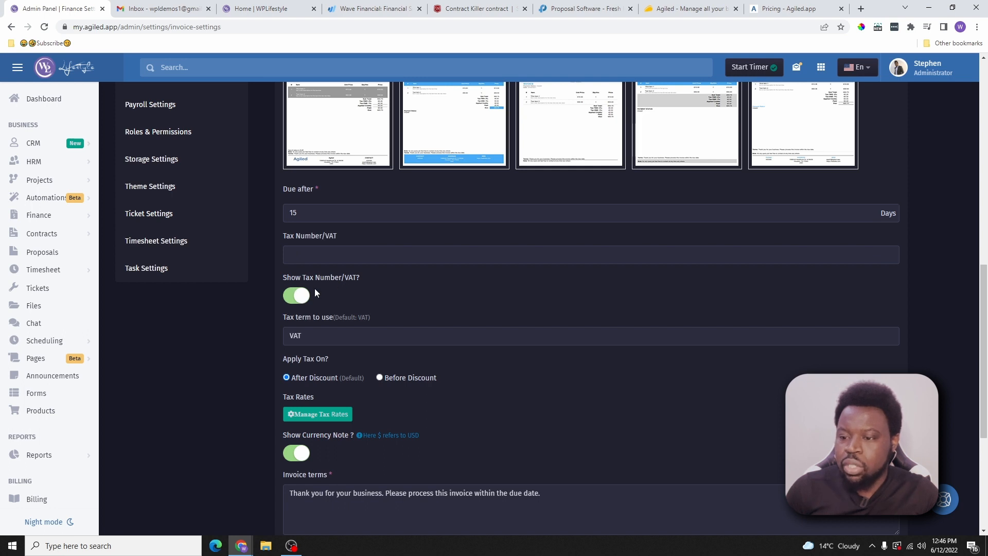
{"action": "left_click", "coordinate": [289, 298]}
Step: Open the tax rates manager, examine the GST entry and the tax name and rate fields, and close it
{"action": "scroll", "coordinate": [313, 298], "scroll_direction": "down", "scroll_amount": 2}
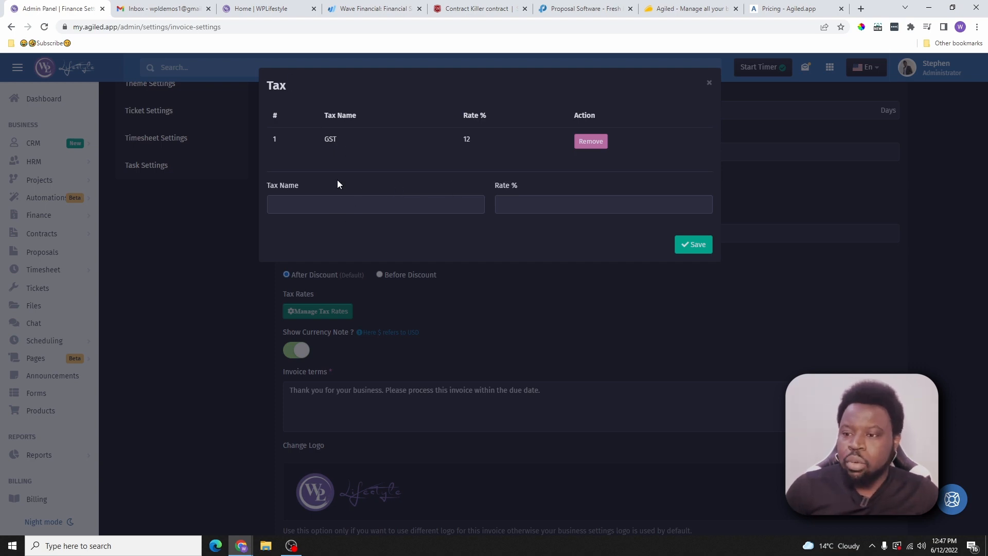
{"action": "left_click_drag", "start_coordinate": [325, 139], "coordinate": [346, 142]}
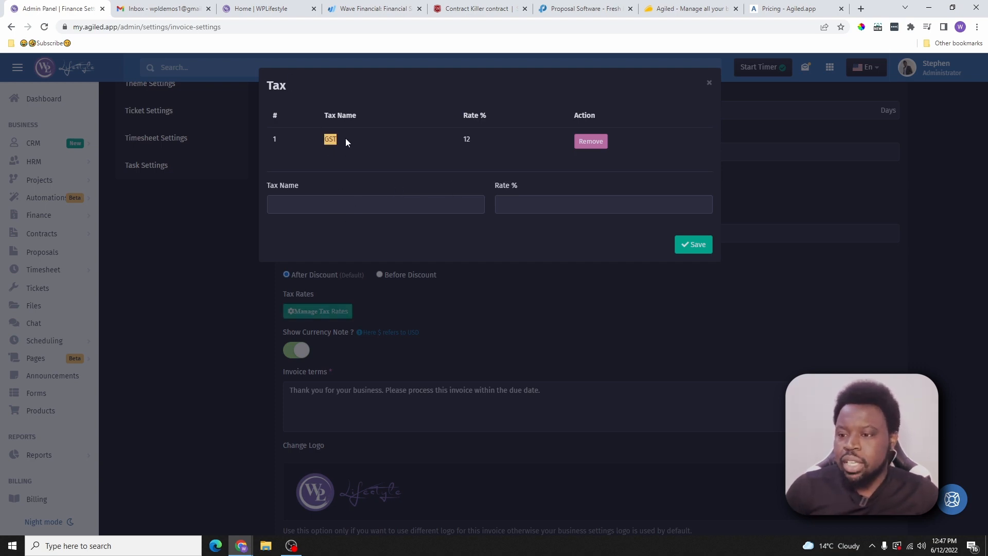
{"action": "left_click", "coordinate": [350, 208]}
{"action": "left_click", "coordinate": [538, 203]}
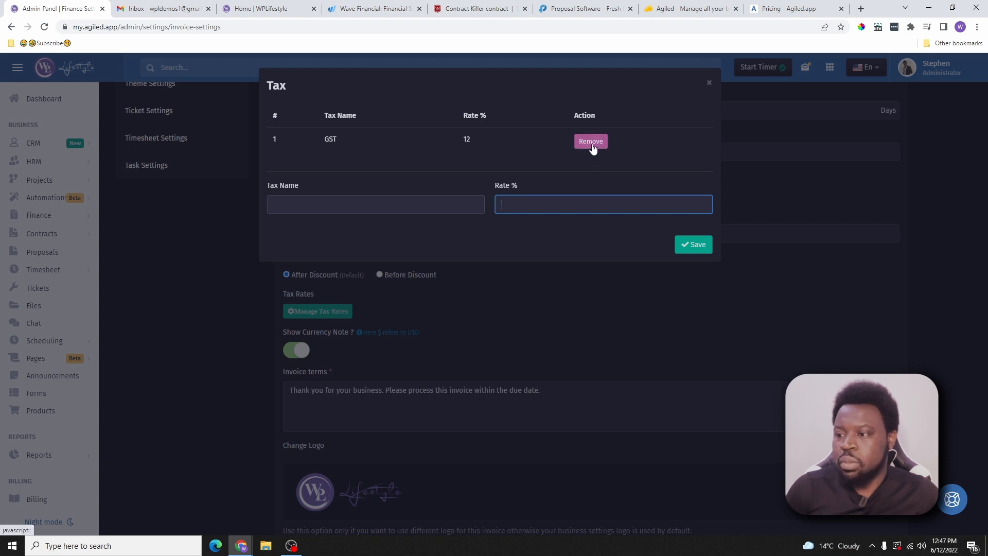
{"action": "left_click", "coordinate": [543, 305]}
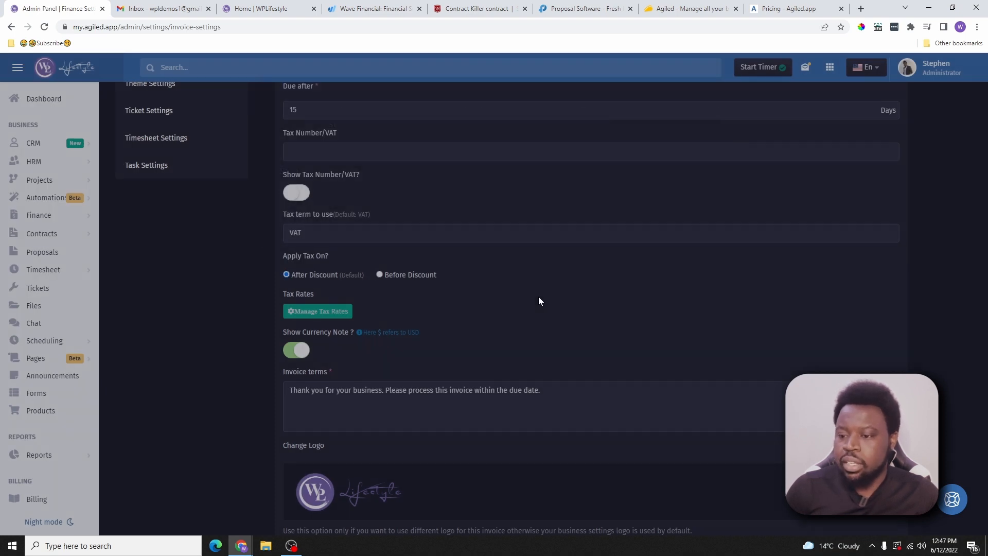
Step: Review the invoice terms, logo and theme color picker, and update the finance settings
{"action": "scroll", "coordinate": [538, 296], "scroll_direction": "down", "scroll_amount": 3}
{"action": "left_click_drag", "start_coordinate": [289, 247], "coordinate": [554, 254]}
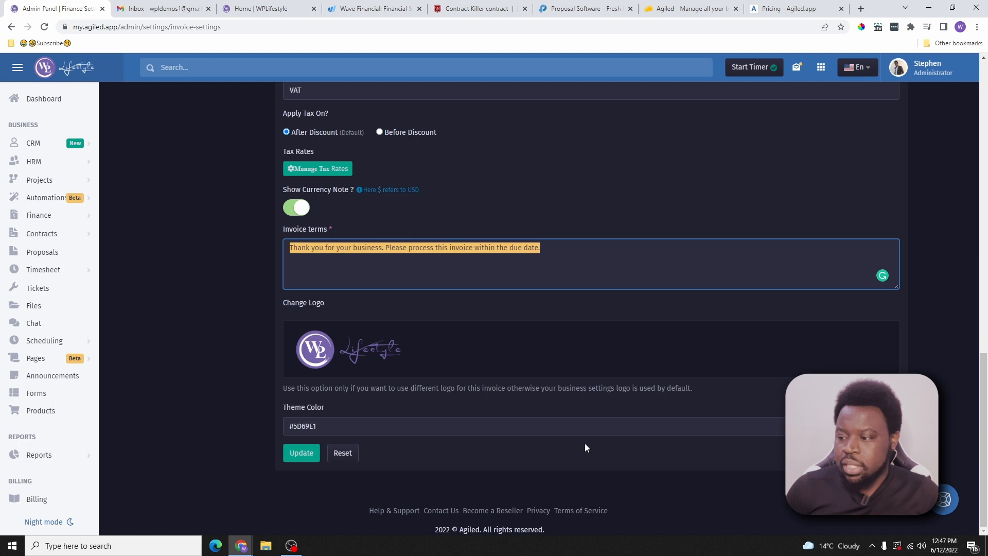
{"action": "left_click", "coordinate": [891, 426]}
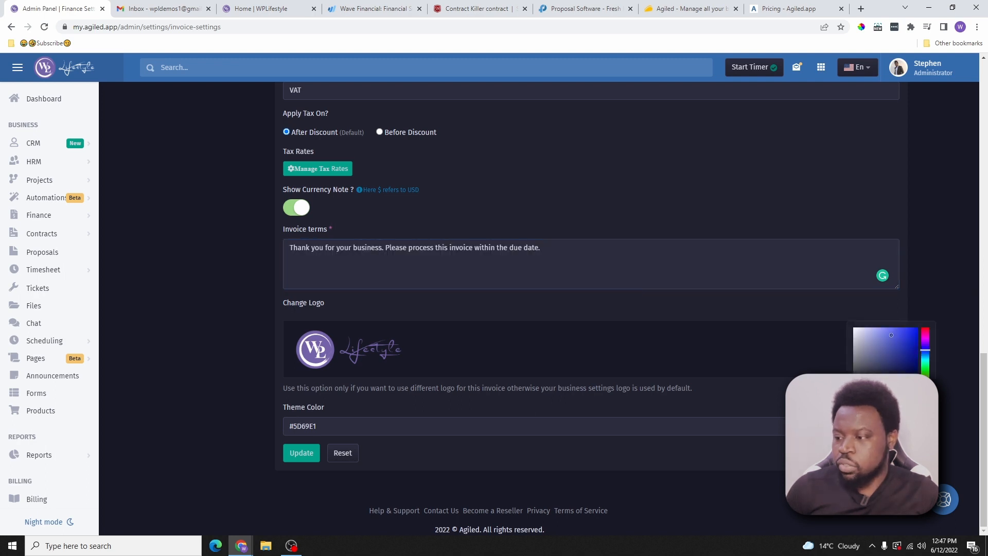
{"action": "left_click", "coordinate": [301, 453]}
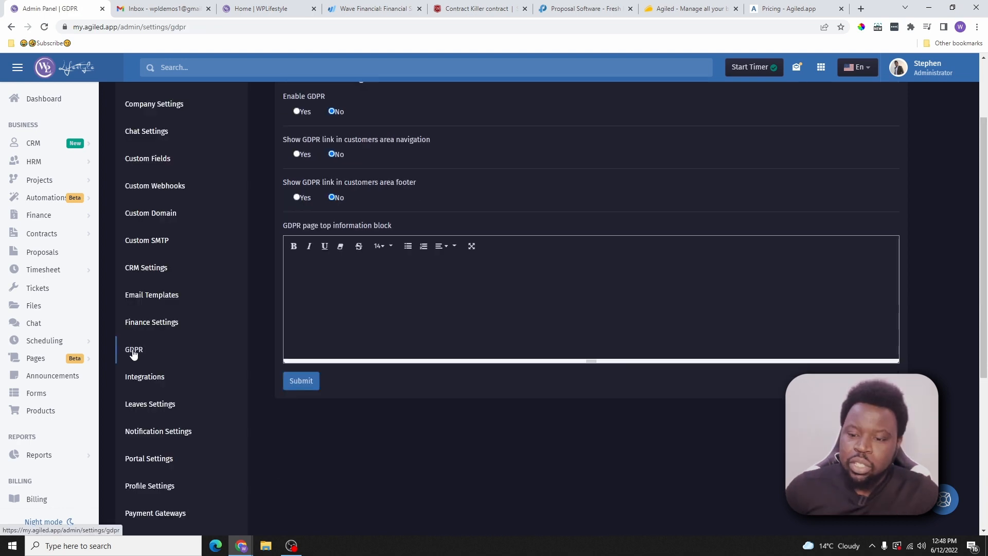
Step: Look through the GDPR general and consent settings, opening and closing the form for adding a new consent
{"action": "scroll", "coordinate": [523, 307], "scroll_direction": "up", "scroll_amount": 2}
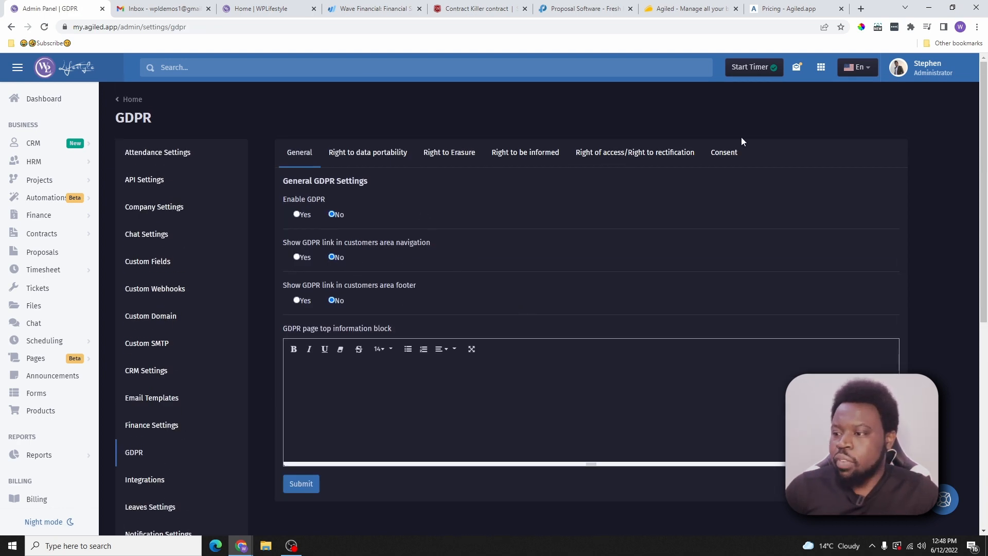
{"action": "left_click", "coordinate": [723, 153]}
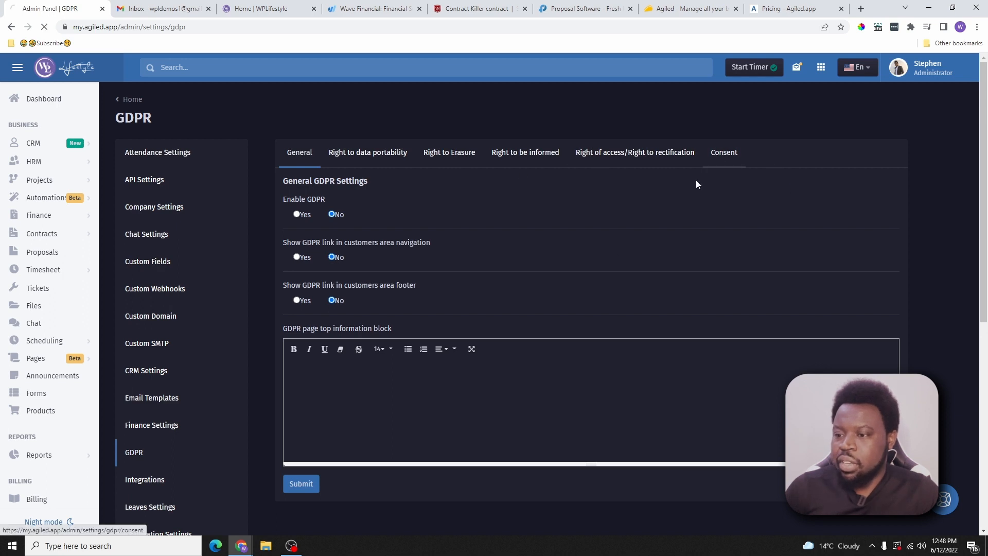
{"action": "scroll", "coordinate": [380, 276], "scroll_direction": "down", "scroll_amount": 4}
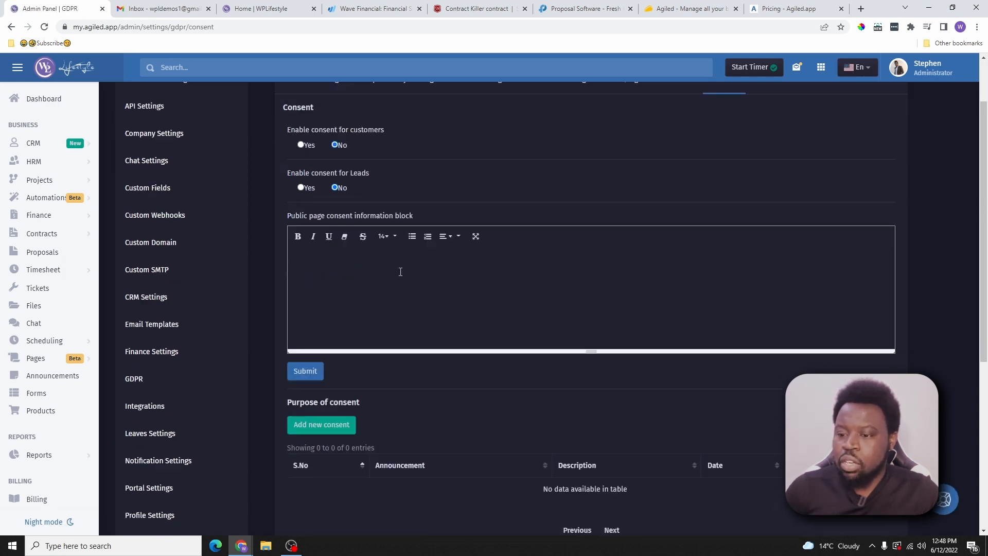
{"action": "scroll", "coordinate": [282, 265], "scroll_direction": "down", "scroll_amount": 3}
{"action": "left_click", "coordinate": [321, 140]}
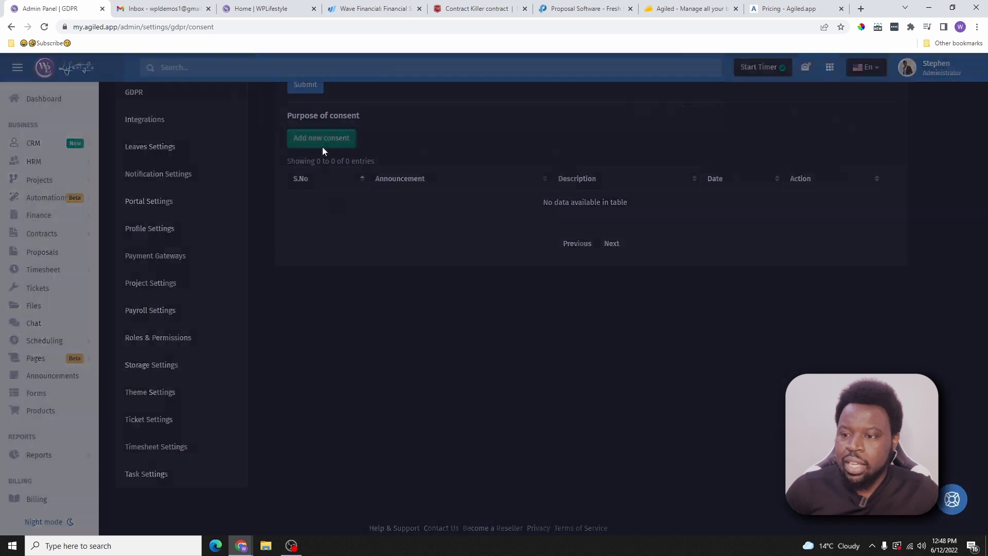
{"action": "left_click", "coordinate": [711, 85]}
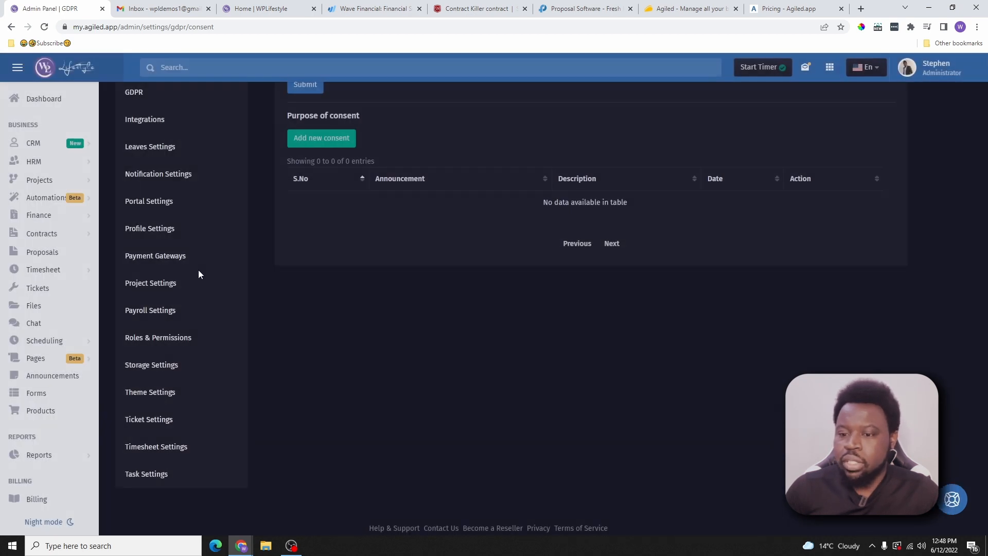
Step: Open the Integrations settings and browse the available CRM, email marketing, project, calendar and accounting integrations
{"action": "scroll", "coordinate": [196, 314], "scroll_direction": "up", "scroll_amount": 4}
{"action": "scroll", "coordinate": [190, 313], "scroll_direction": "down", "scroll_amount": 2}
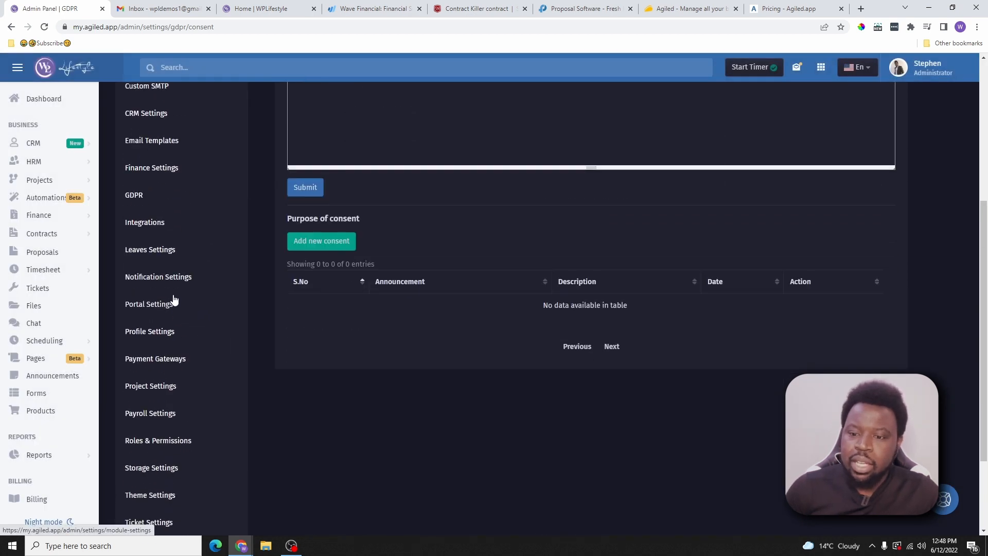
{"action": "left_click", "coordinate": [147, 223]}
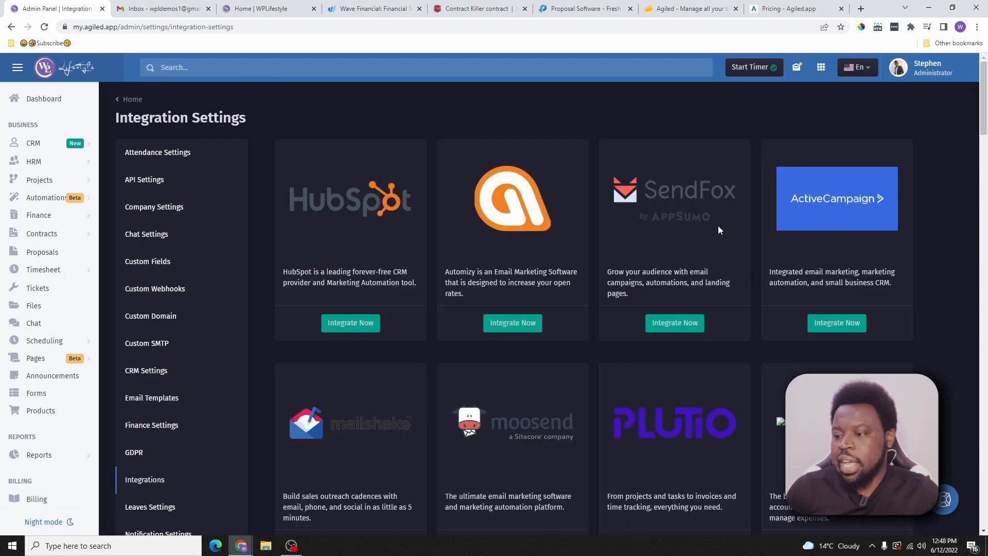
{"action": "scroll", "coordinate": [718, 225], "scroll_direction": "down", "scroll_amount": 12}
{"action": "scroll", "coordinate": [597, 295], "scroll_direction": "down", "scroll_amount": 10}
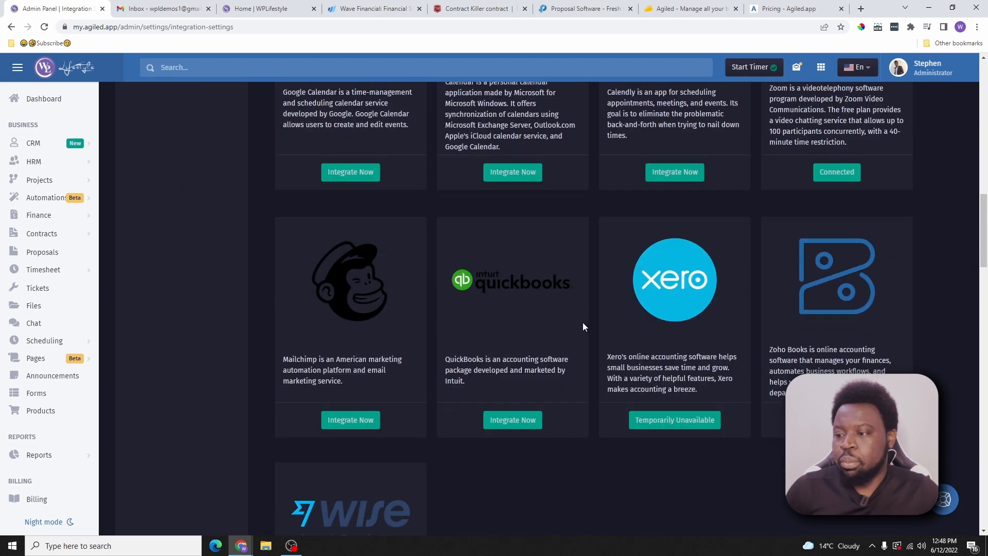
{"action": "scroll", "coordinate": [526, 329], "scroll_direction": "up", "scroll_amount": 7}
{"action": "scroll", "coordinate": [534, 330], "scroll_direction": "down", "scroll_amount": 6}
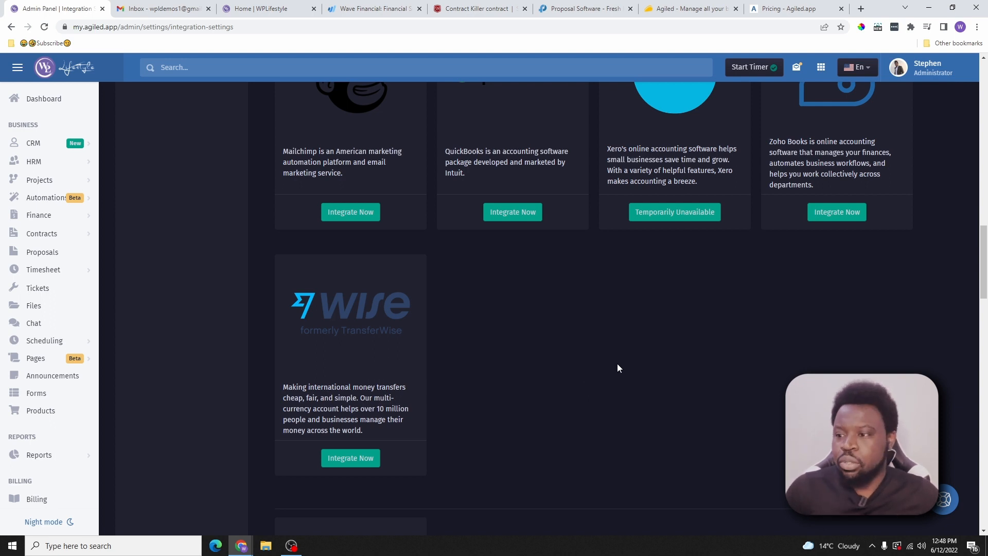
{"action": "scroll", "coordinate": [616, 369], "scroll_direction": "up", "scroll_amount": 3}
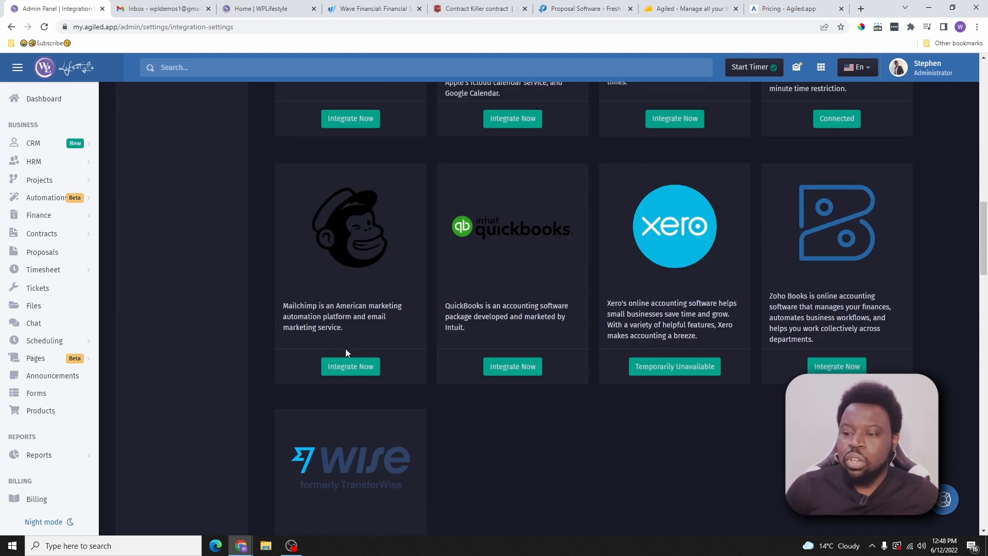
{"action": "scroll", "coordinate": [369, 367], "scroll_direction": "up", "scroll_amount": 3}
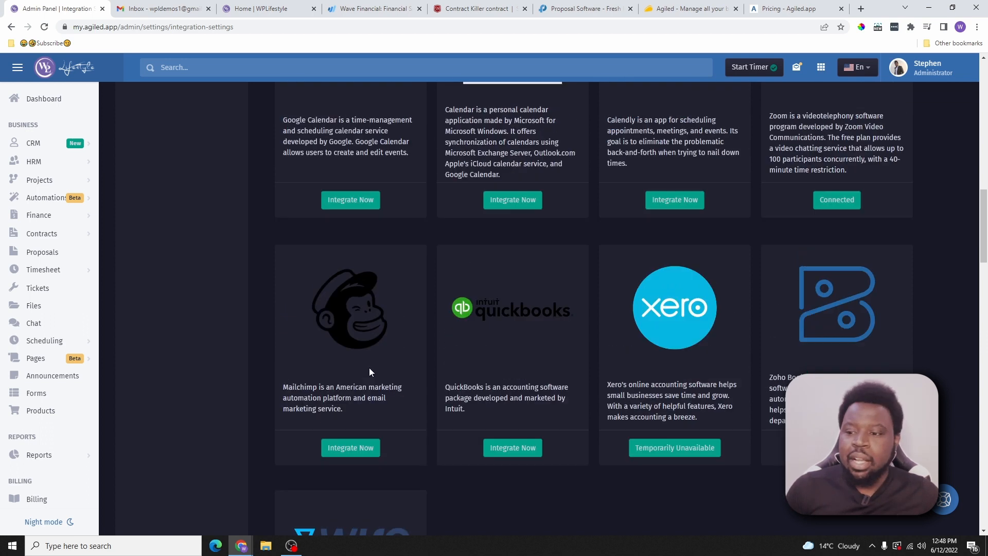
{"action": "scroll", "coordinate": [430, 376], "scroll_direction": "up", "scroll_amount": 8}
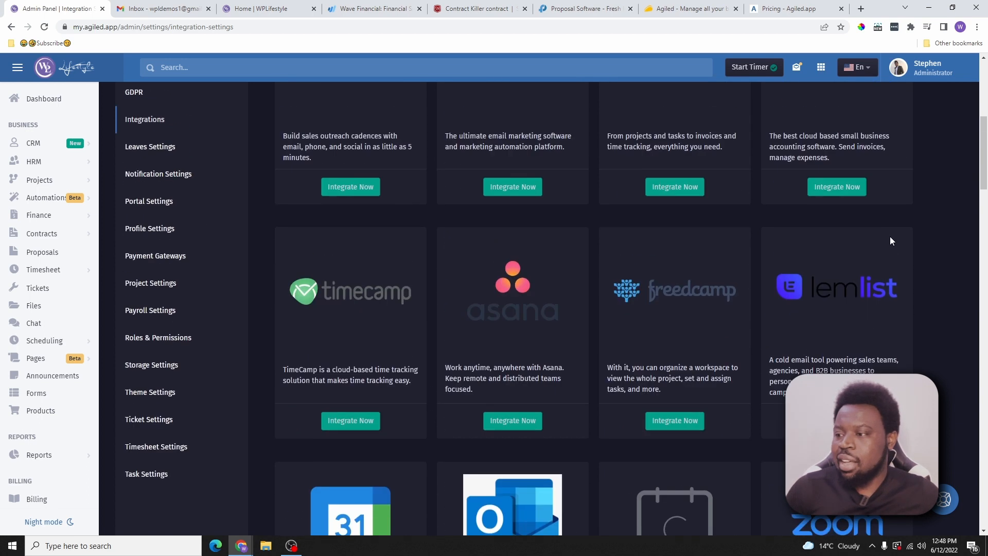
Step: Open the Mailchimp integration's authorization page and return to the integrations list
{"action": "scroll", "coordinate": [820, 287], "scroll_direction": "down", "scroll_amount": 8}
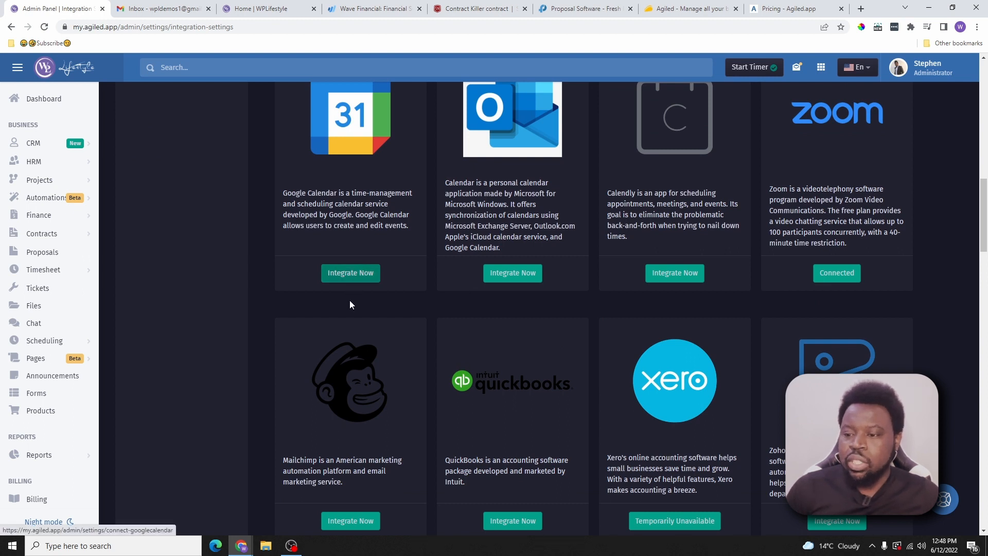
{"action": "scroll", "coordinate": [349, 330], "scroll_direction": "down", "scroll_amount": 5}
{"action": "left_click", "coordinate": [359, 266]}
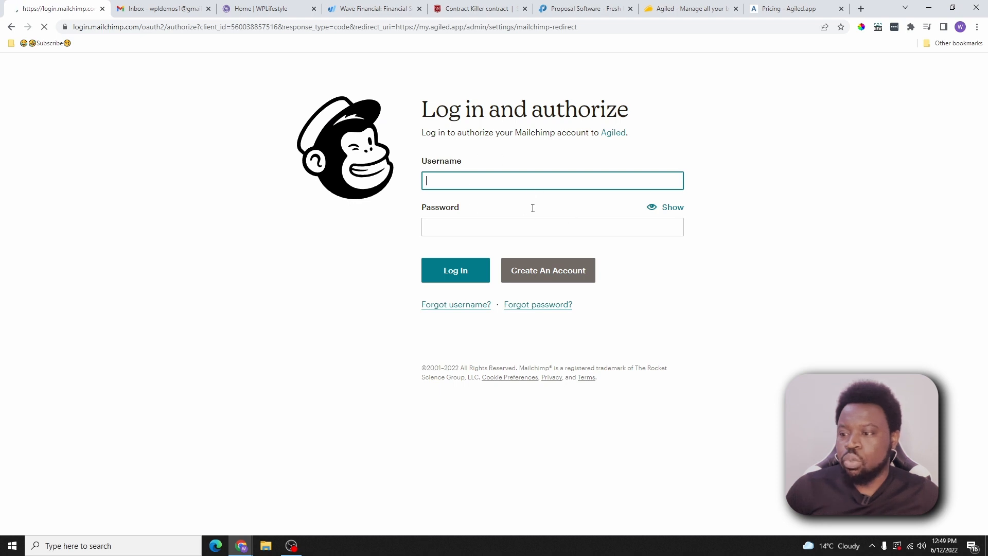
{"action": "left_click", "coordinate": [10, 28]}
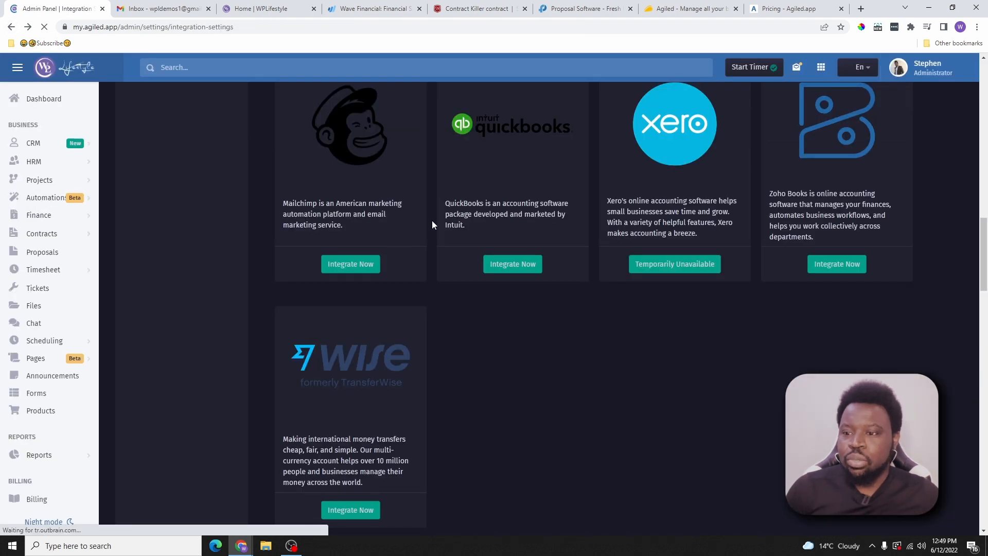
{"action": "scroll", "coordinate": [442, 247], "scroll_direction": "down", "scroll_amount": 3}
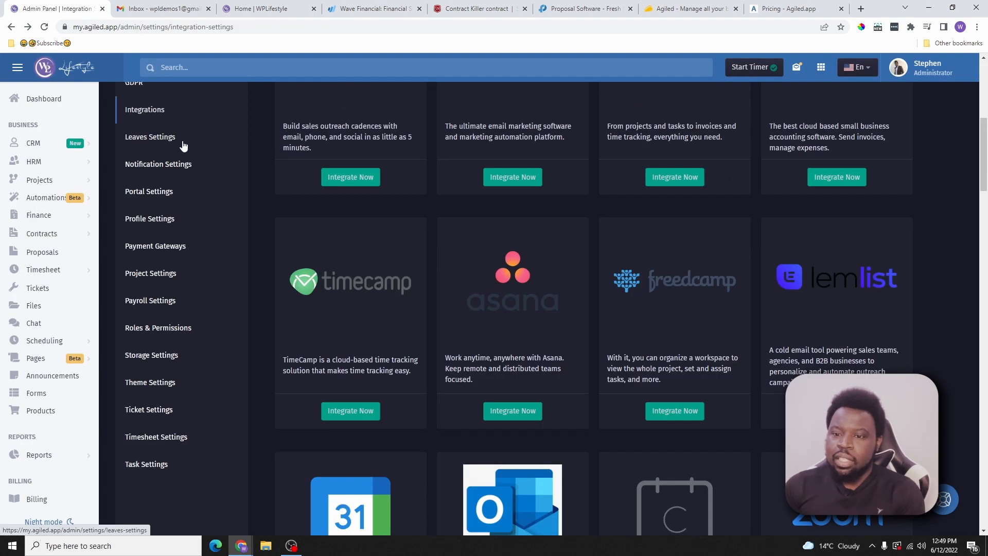
Step: View the Leaves Settings, and open Notification Settings to examine which events send emails to users
{"action": "left_click", "coordinate": [160, 140]}
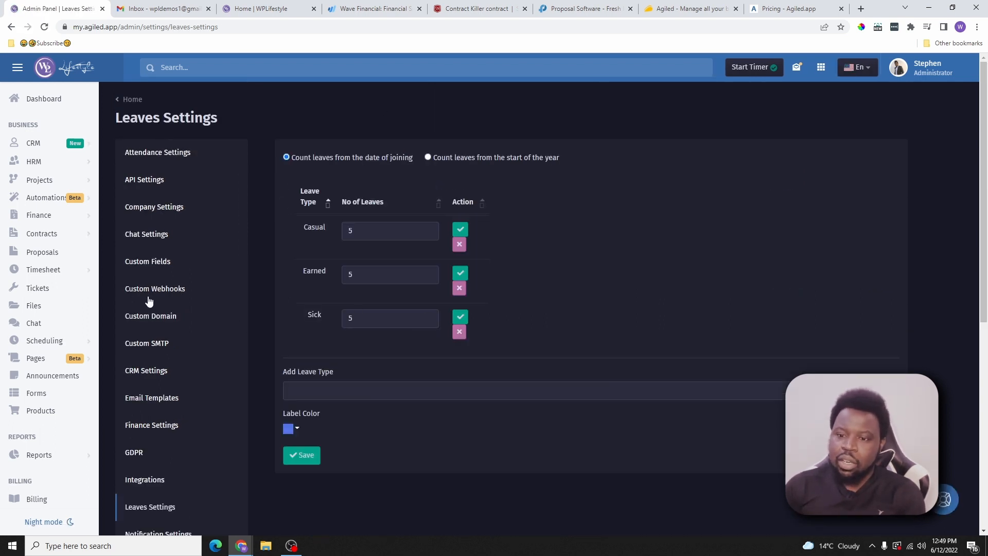
{"action": "scroll", "coordinate": [150, 283], "scroll_direction": "down", "scroll_amount": 6}
{"action": "left_click", "coordinate": [171, 226]}
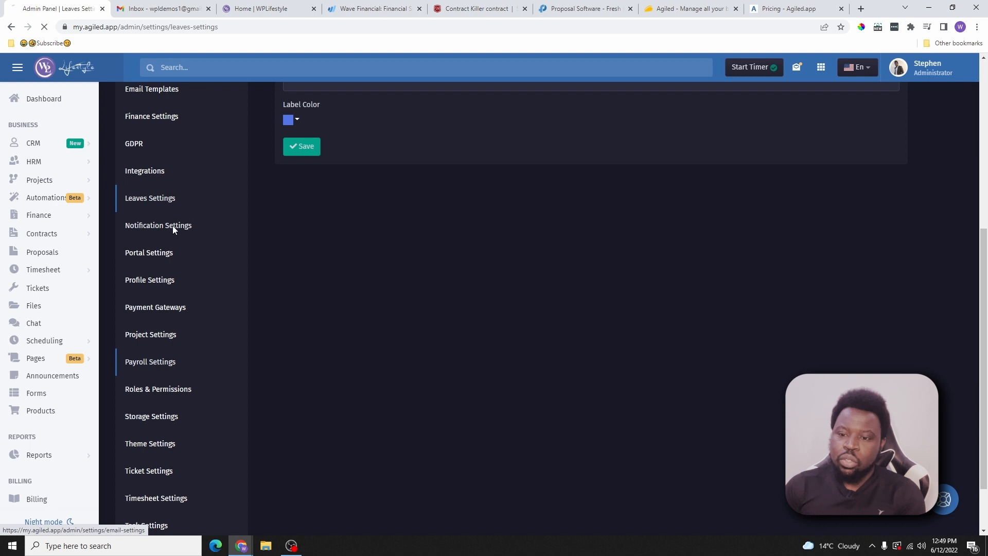
{"action": "scroll", "coordinate": [341, 223], "scroll_direction": "down", "scroll_amount": 5}
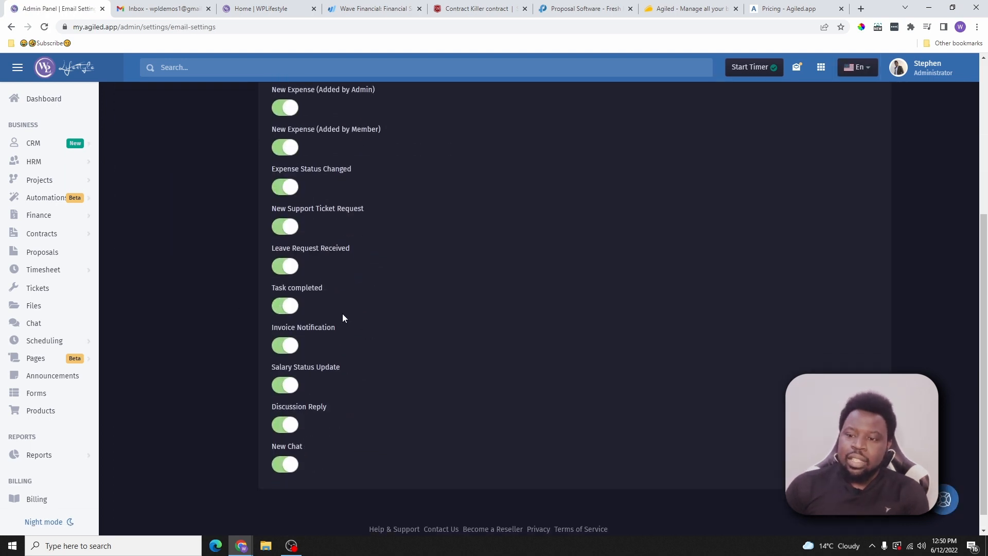
{"action": "scroll", "coordinate": [308, 247], "scroll_direction": "up", "scroll_amount": 5}
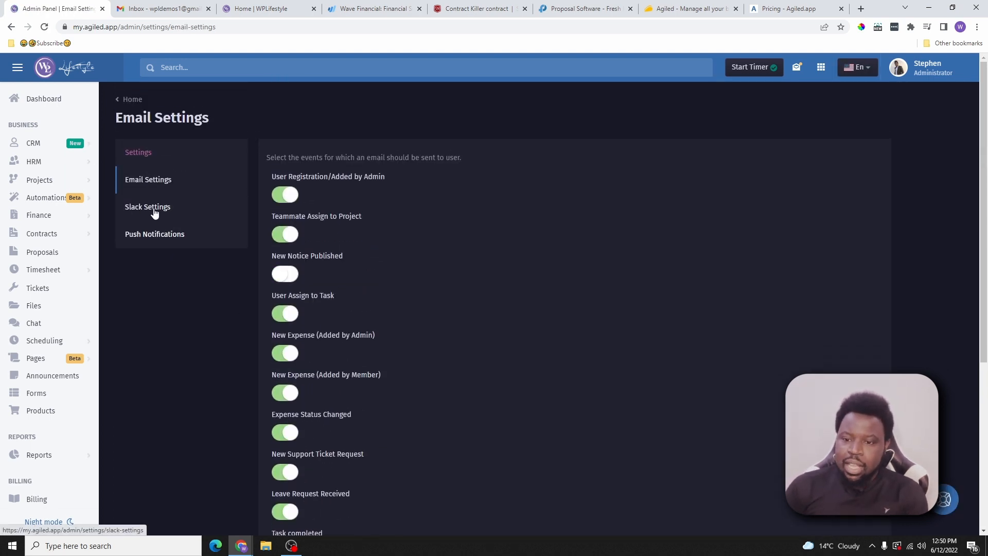
Step: Open the Push Notifications settings and review the events that can trigger a notification to users
{"action": "left_click", "coordinate": [161, 236]}
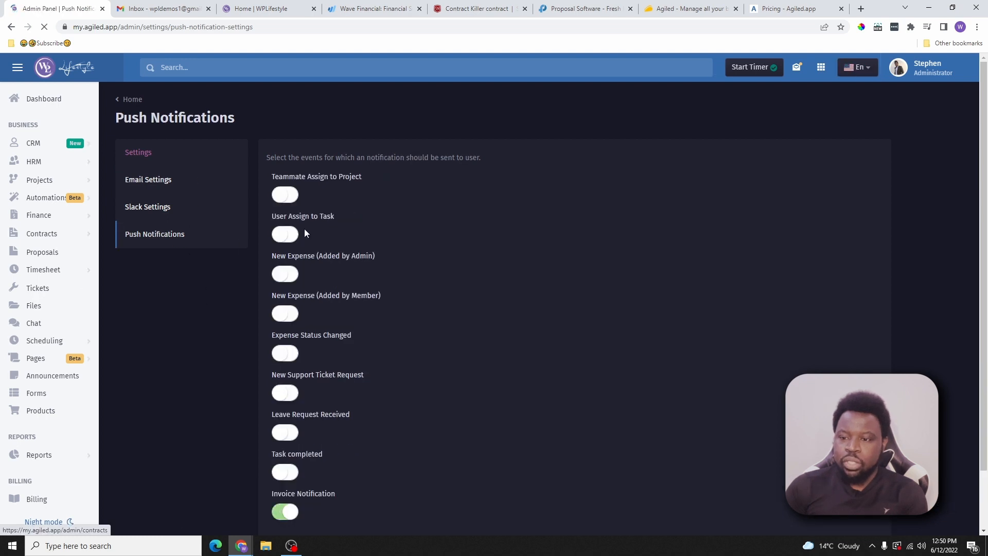
{"action": "scroll", "coordinate": [309, 263], "scroll_direction": "down", "scroll_amount": 2}
{"action": "scroll", "coordinate": [313, 288], "scroll_direction": "up", "scroll_amount": 2}
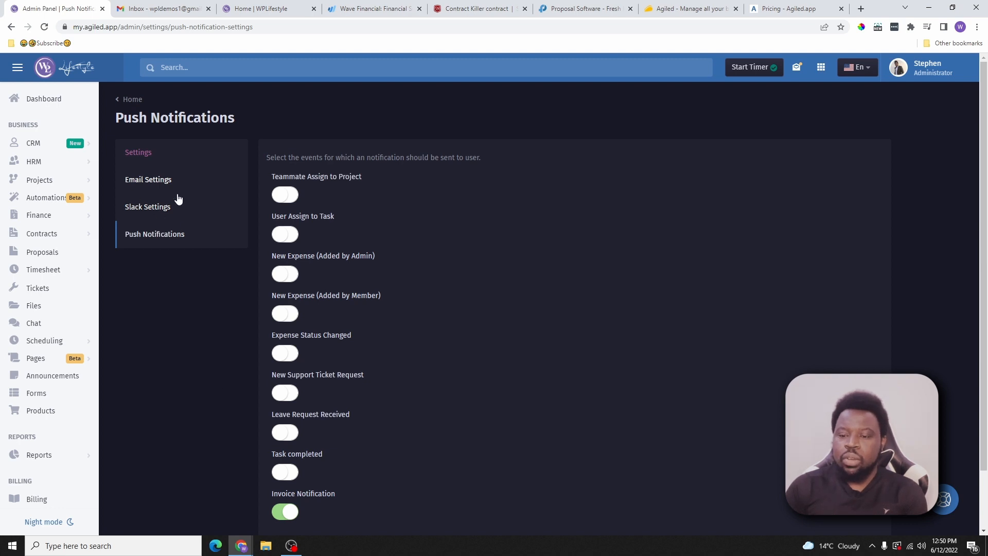
Step: Open the Portal Settings and review which modules are enabled for the admin portal
{"action": "left_click", "coordinate": [137, 155]}
{"action": "scroll", "coordinate": [144, 181], "scroll_direction": "down", "scroll_amount": 7}
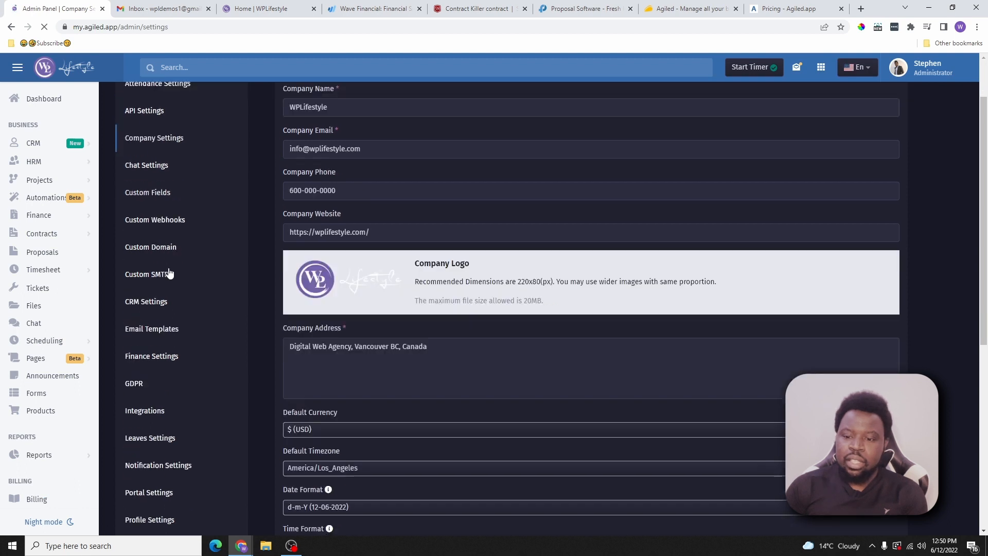
{"action": "left_click", "coordinate": [156, 204]}
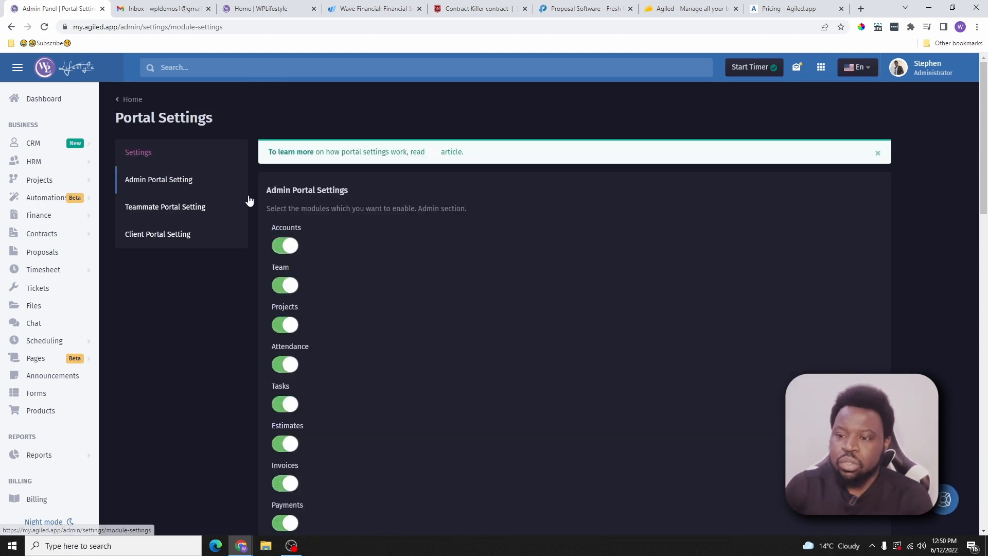
{"action": "scroll", "coordinate": [296, 225], "scroll_direction": "down", "scroll_amount": 14}
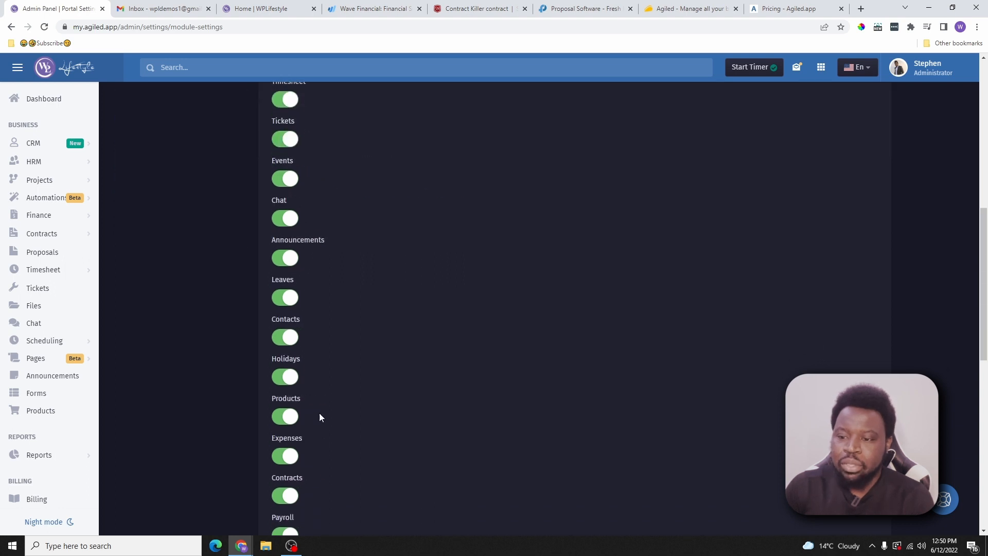
{"action": "scroll", "coordinate": [323, 395], "scroll_direction": "down", "scroll_amount": 5}
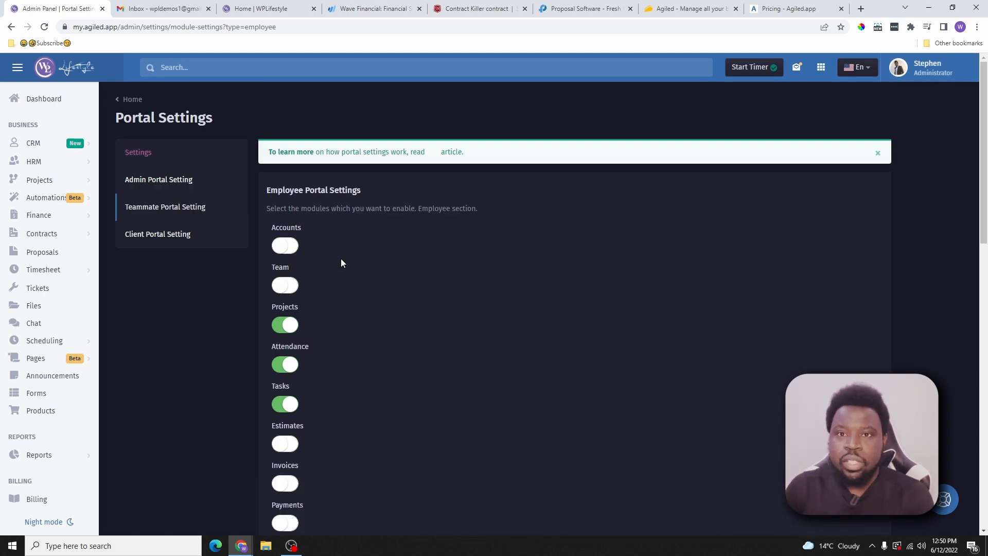
Step: Examine the Teammate Portal Setting for the modules that can be enabled for employees
{"action": "scroll", "coordinate": [348, 240], "scroll_direction": "down", "scroll_amount": 7}
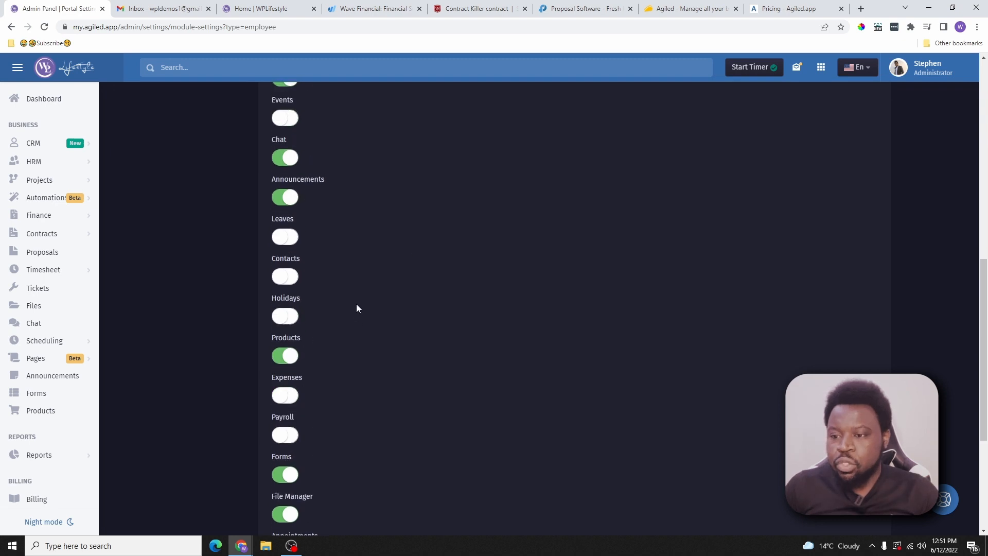
{"action": "scroll", "coordinate": [340, 191], "scroll_direction": "up", "scroll_amount": 5}
{"action": "scroll", "coordinate": [348, 242], "scroll_direction": "down", "scroll_amount": 4}
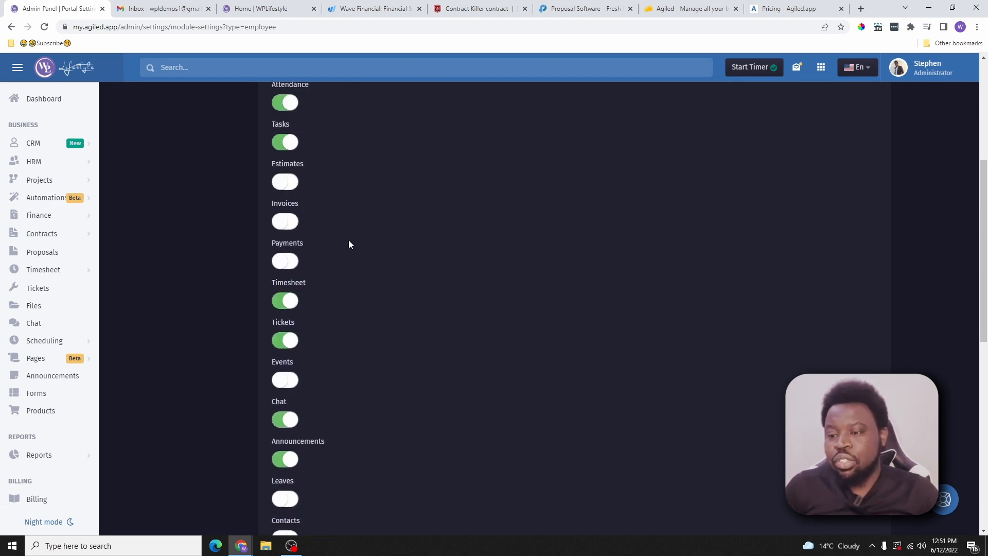
{"action": "scroll", "coordinate": [350, 241], "scroll_direction": "down", "scroll_amount": 5}
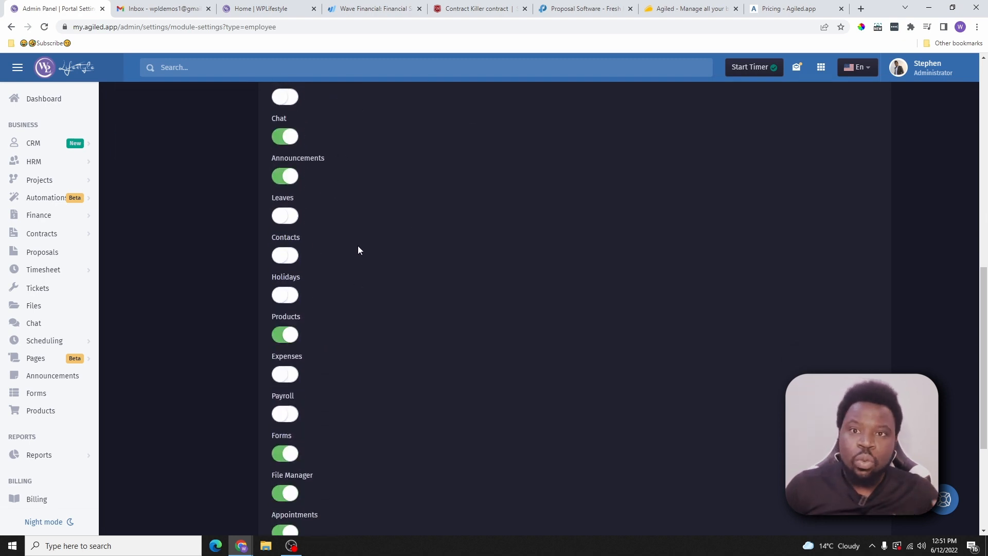
{"action": "scroll", "coordinate": [360, 242], "scroll_direction": "up", "scroll_amount": 10}
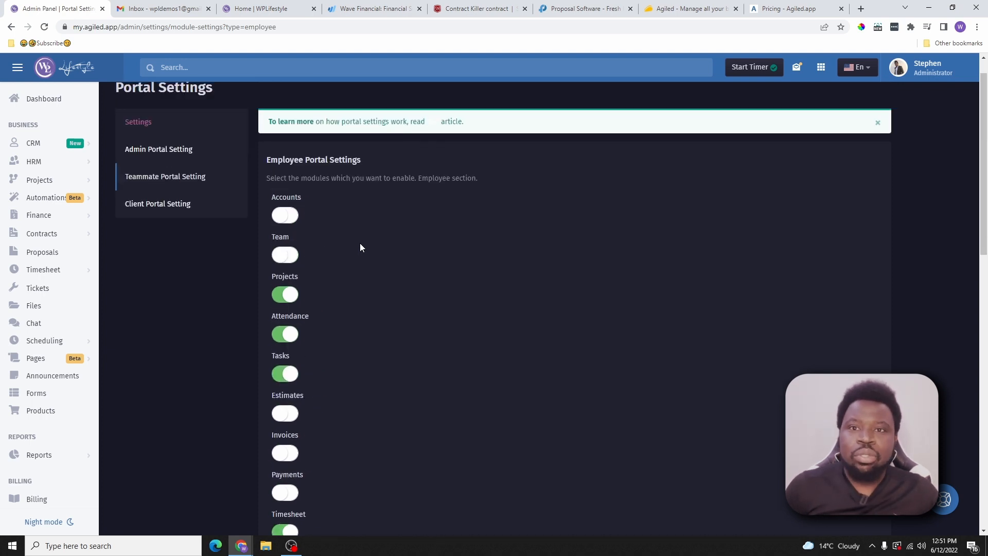
Step: Enable the Announcements module in the Client Portal Setting
{"action": "left_click", "coordinate": [156, 213]}
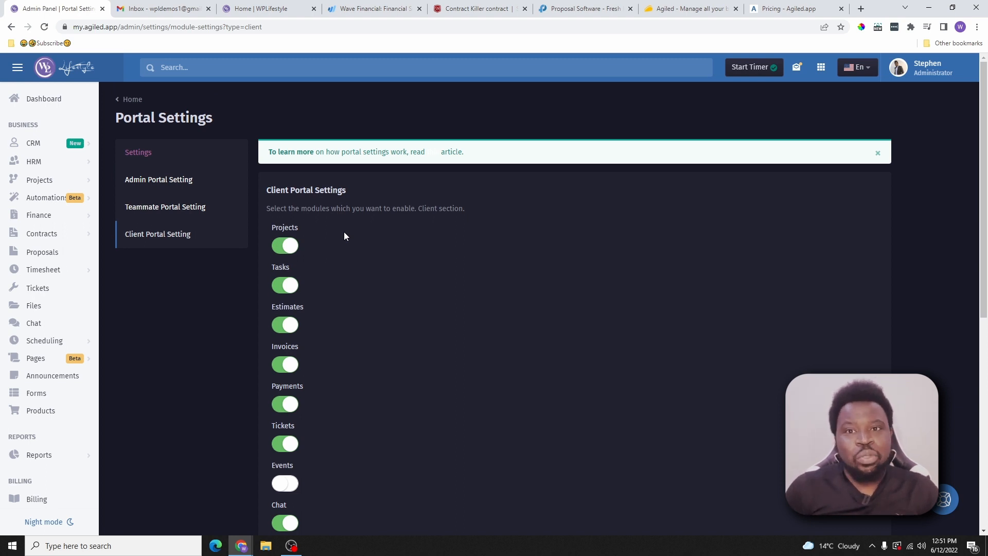
{"action": "scroll", "coordinate": [384, 453], "scroll_direction": "down", "scroll_amount": 6}
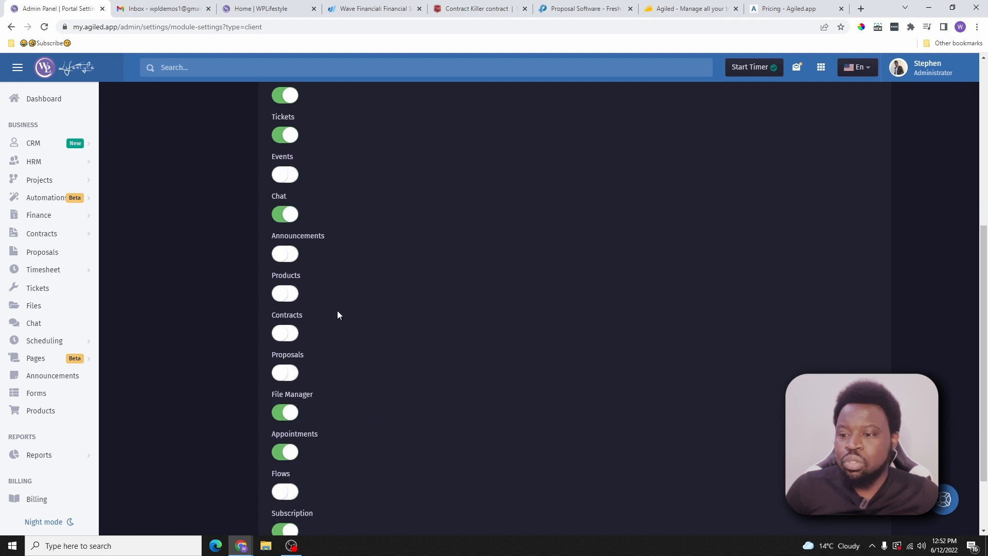
{"action": "left_click", "coordinate": [287, 256]}
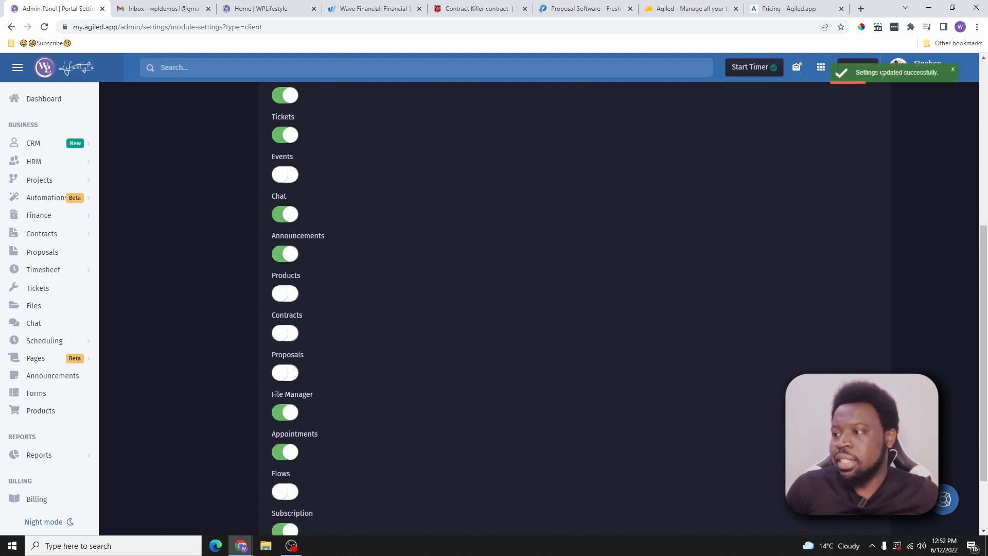
{"action": "scroll", "coordinate": [356, 342], "scroll_direction": "up", "scroll_amount": 6}
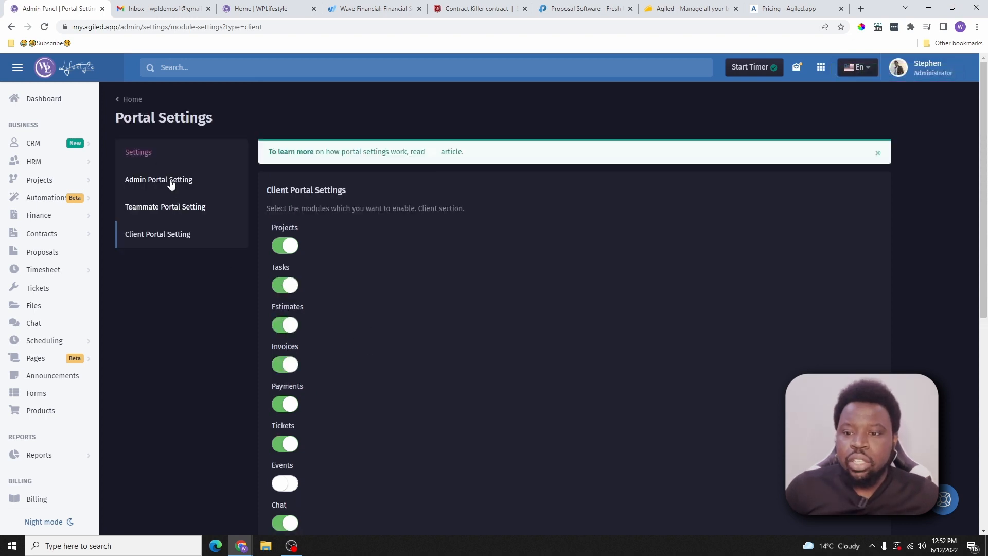
Step: Open the Payment Gateways settings and view the online credential forms for Paypal, Stripe, Razorpay and Mollie
{"action": "left_click", "coordinate": [140, 153]}
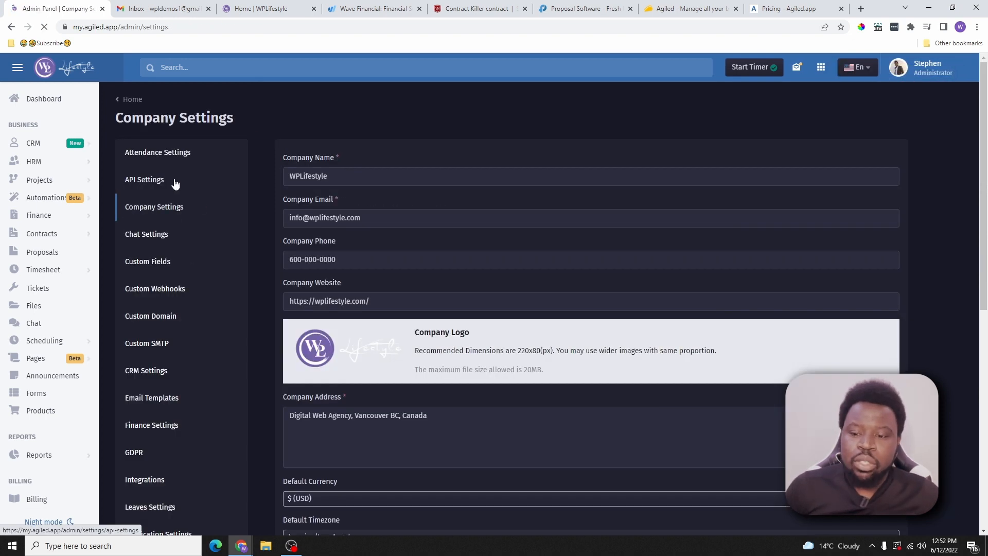
{"action": "scroll", "coordinate": [185, 309], "scroll_direction": "down", "scroll_amount": 7}
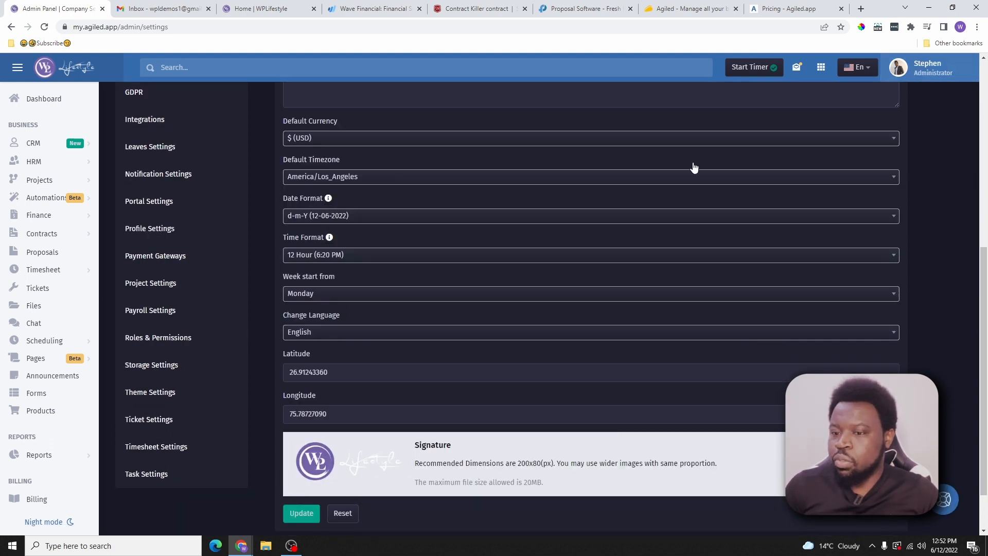
{"action": "left_click", "coordinate": [168, 256]}
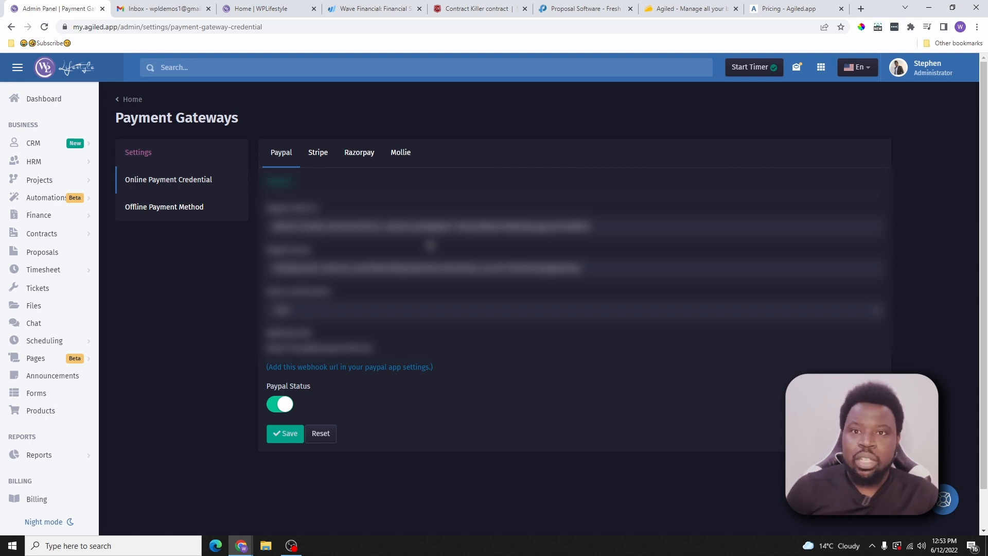
{"action": "left_click", "coordinate": [319, 154]}
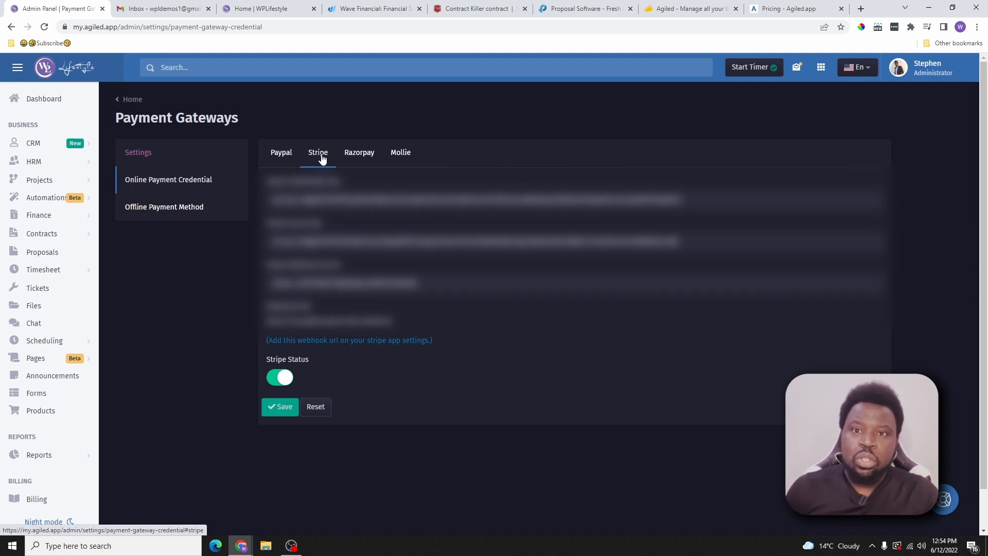
{"action": "left_click", "coordinate": [359, 153]}
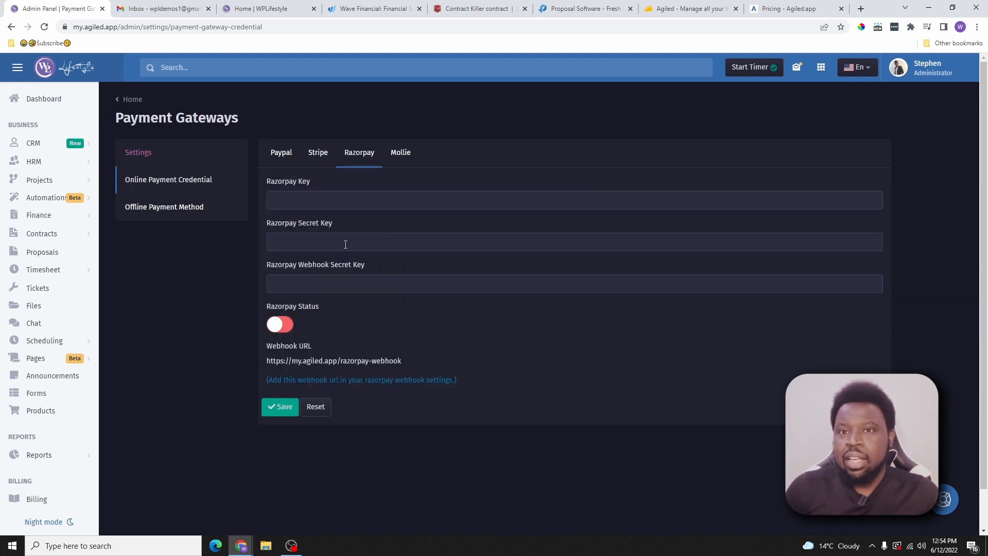
{"action": "left_click", "coordinate": [403, 154]}
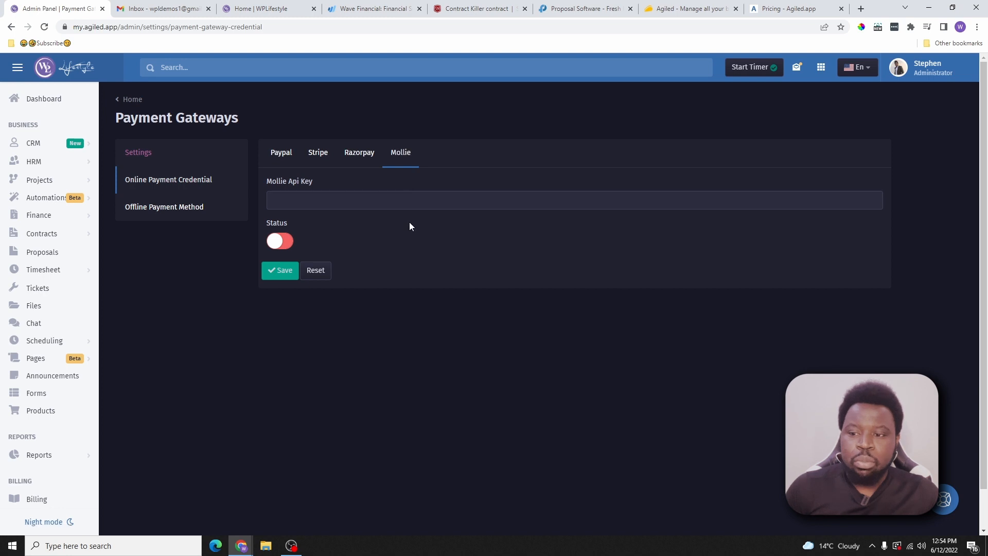
Step: View the offline payment methods, opening and closing the form for adding a new method
{"action": "left_click", "coordinate": [170, 207]}
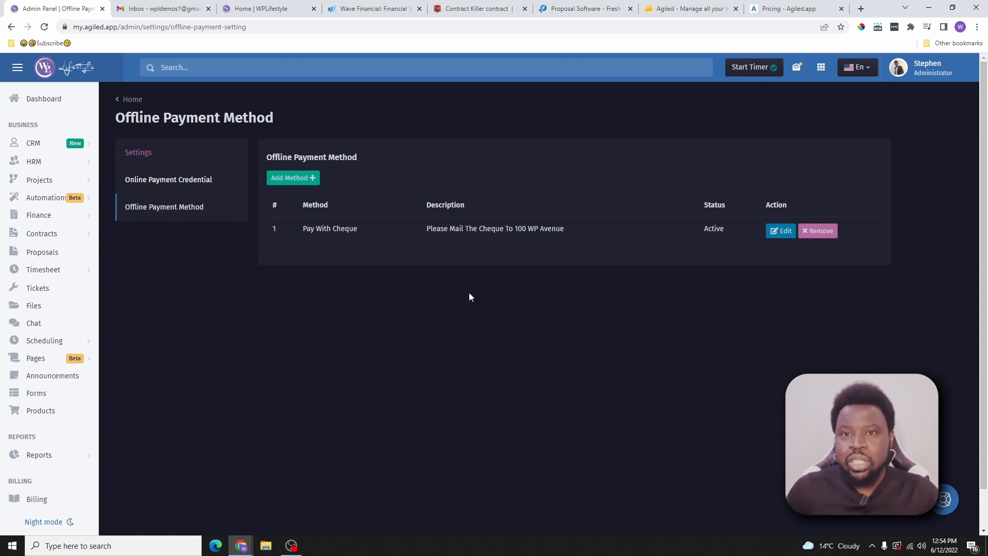
{"action": "left_click", "coordinate": [314, 181]}
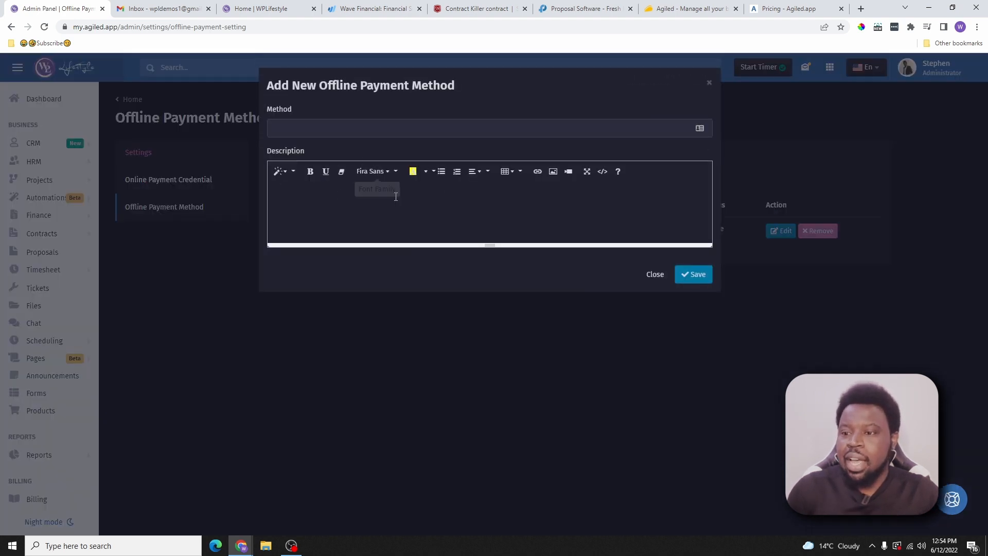
{"action": "left_click", "coordinate": [710, 84]}
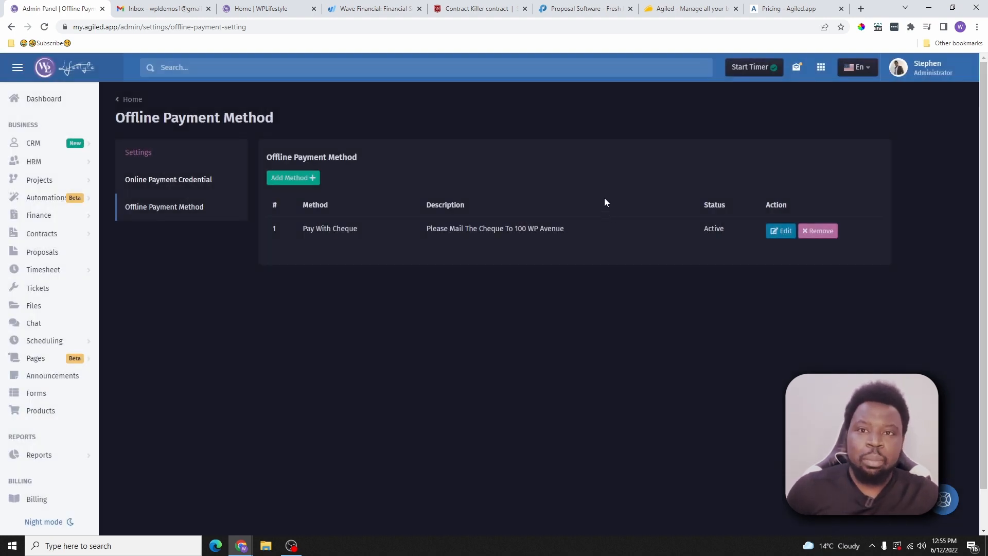
Step: Return to the main settings list and open the Payroll Settings
{"action": "left_click", "coordinate": [137, 153]}
{"action": "scroll", "coordinate": [184, 392], "scroll_direction": "down", "scroll_amount": 8}
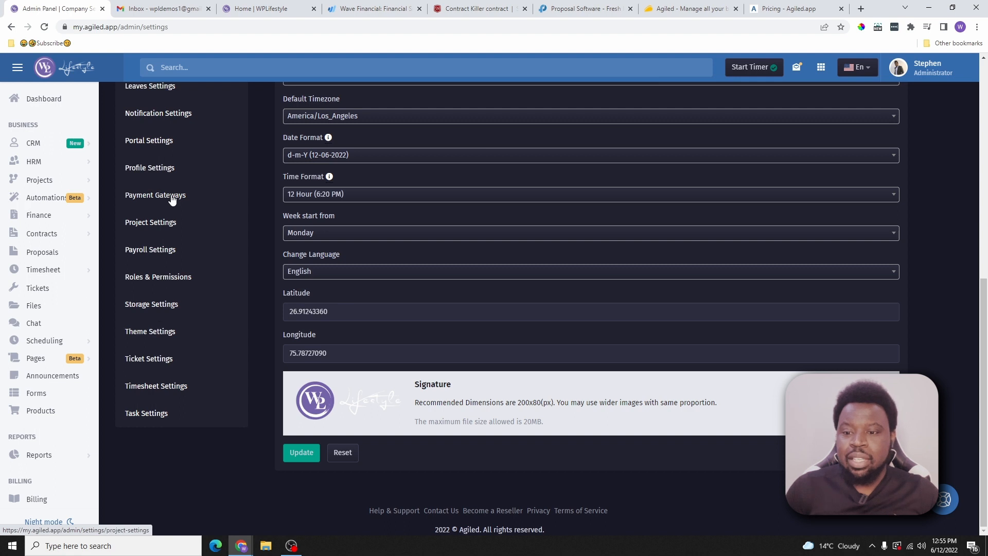
{"action": "left_click", "coordinate": [161, 250]}
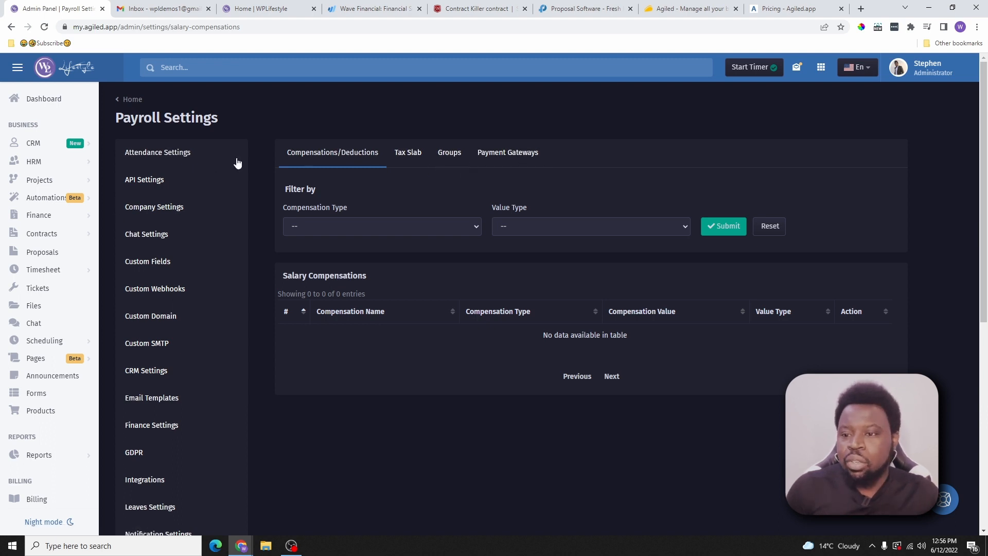
Step: Open Roles & Permissions and examine the module permissions available for the Employee role
{"action": "scroll", "coordinate": [191, 242], "scroll_direction": "down", "scroll_amount": 4}
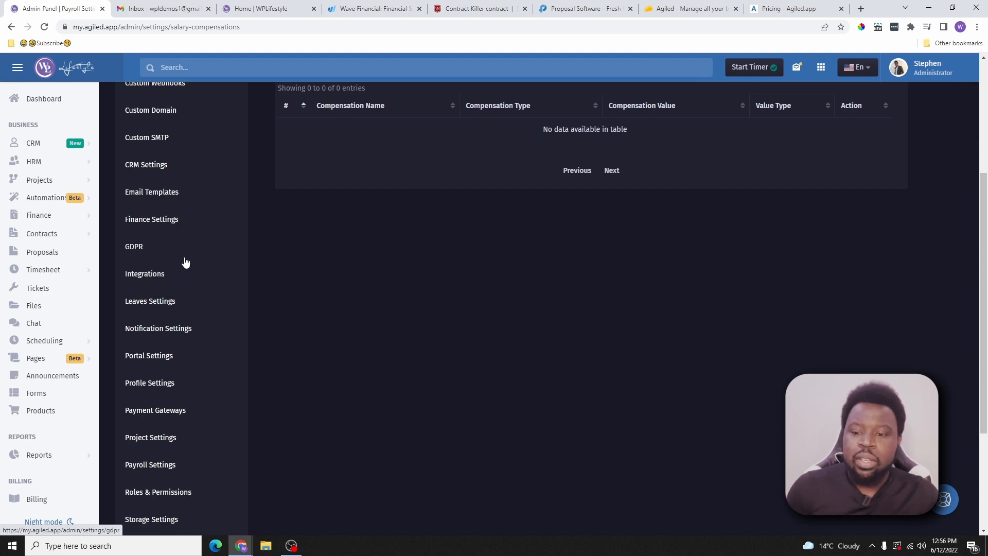
{"action": "scroll", "coordinate": [184, 264], "scroll_direction": "down", "scroll_amount": 3}
{"action": "left_click", "coordinate": [166, 324]}
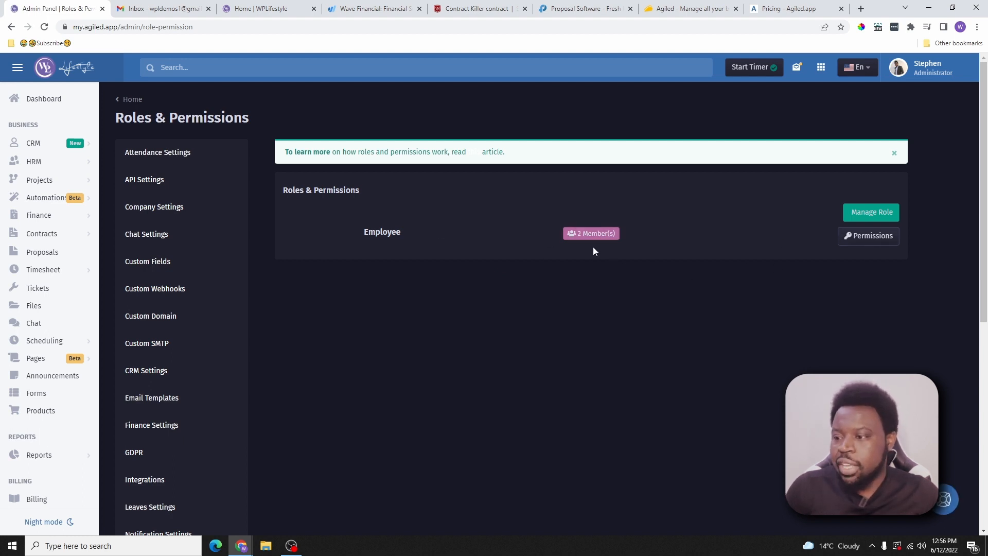
{"action": "left_click", "coordinate": [885, 235]}
{"action": "scroll", "coordinate": [566, 309], "scroll_direction": "down", "scroll_amount": 6}
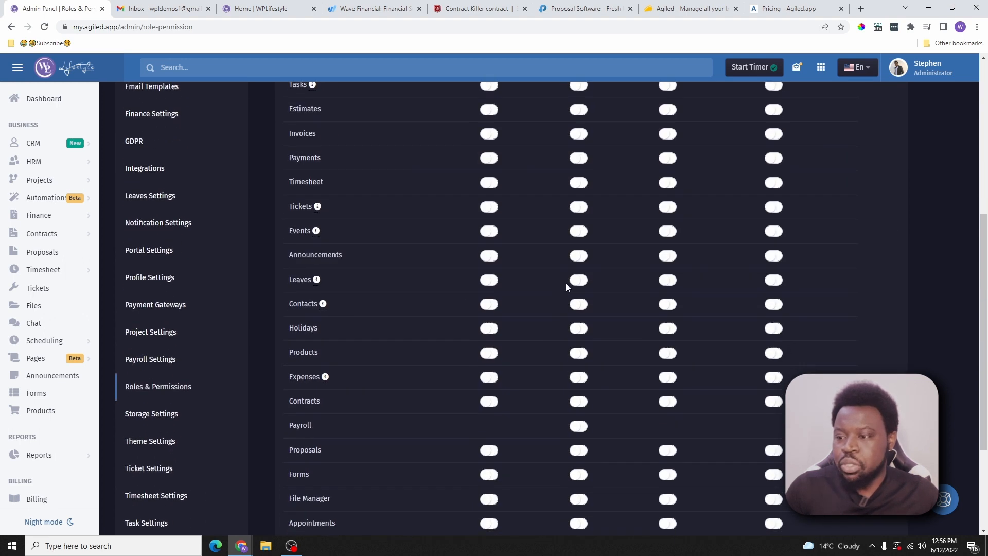
{"action": "scroll", "coordinate": [566, 287], "scroll_direction": "down", "scroll_amount": 3}
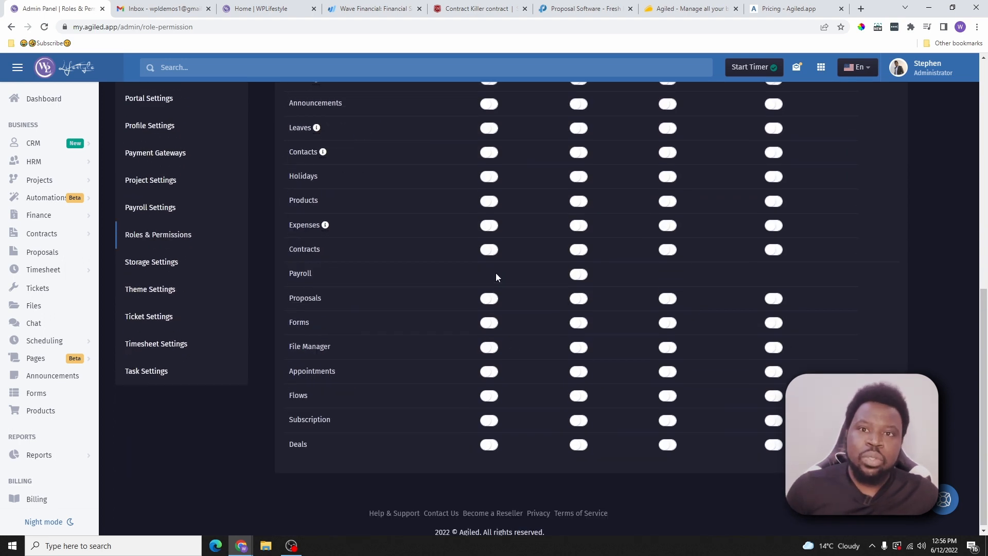
{"action": "scroll", "coordinate": [177, 203], "scroll_direction": "up", "scroll_amount": 9}
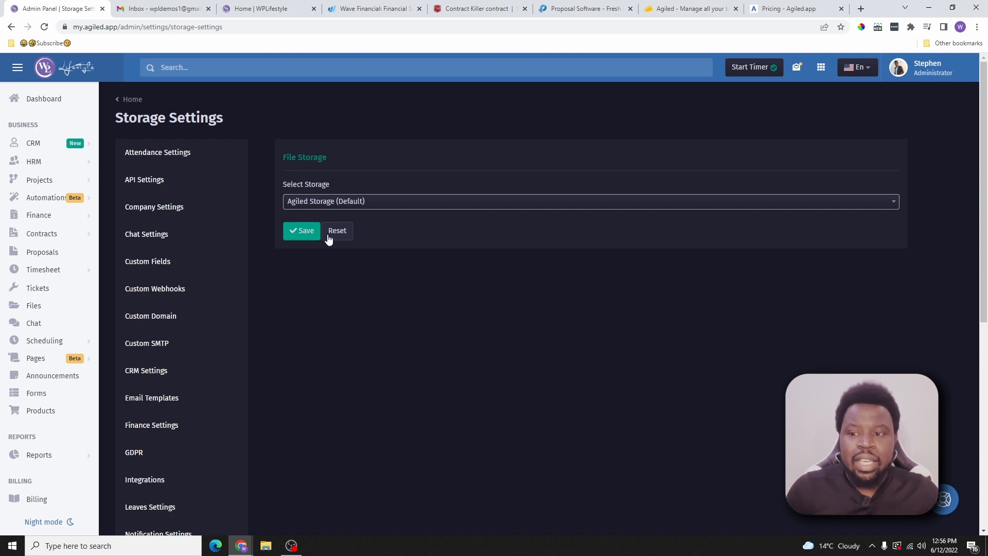
Step: Try Dropbox and Google Drive as the file storage, switch back to Agiled Storage (Default) and save
{"action": "left_click", "coordinate": [360, 201]}
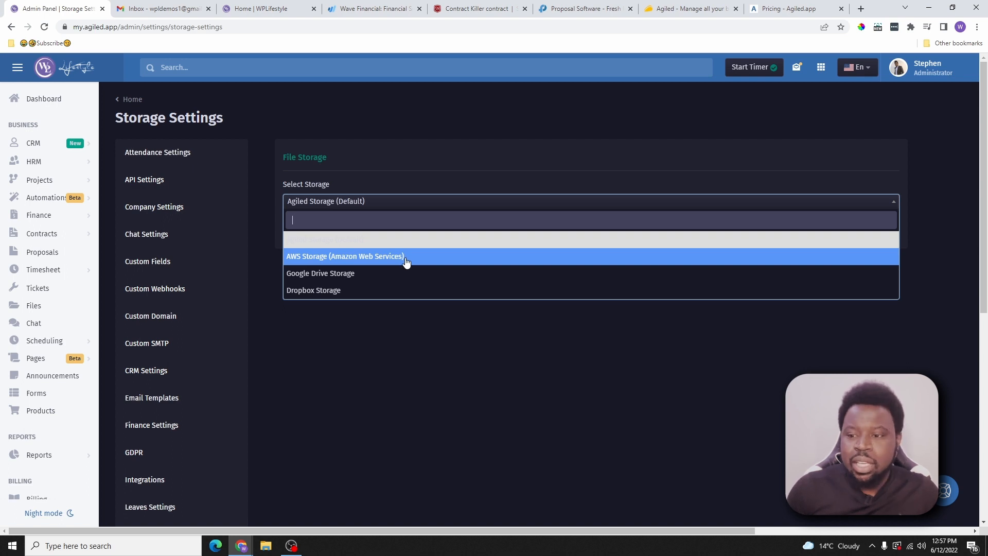
{"action": "left_click", "coordinate": [358, 292]}
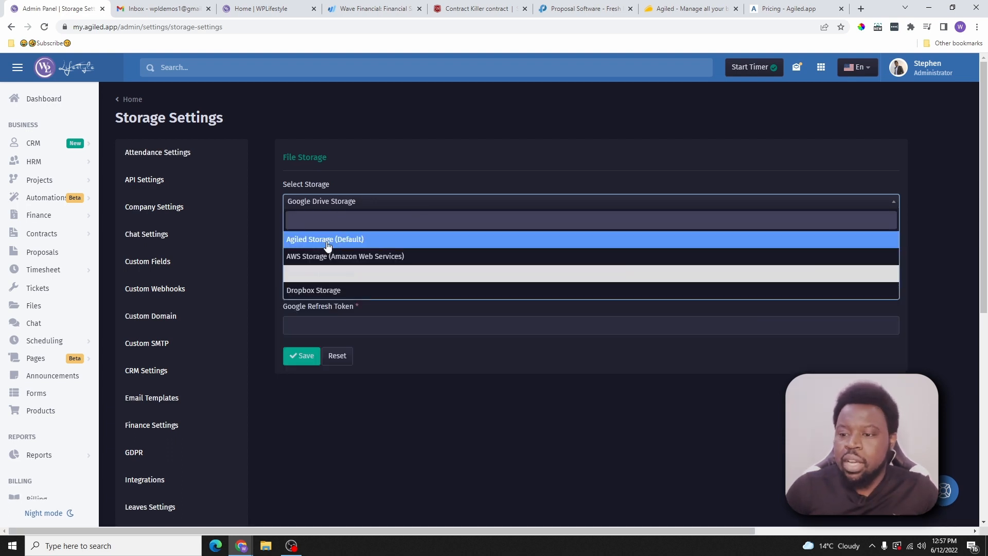
{"action": "left_click", "coordinate": [329, 242]}
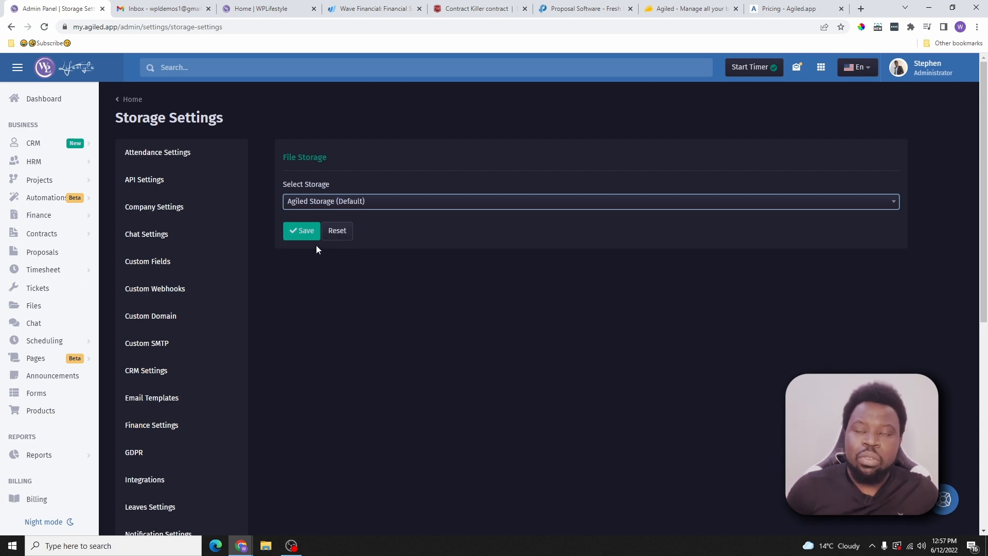
{"action": "left_click", "coordinate": [309, 232]}
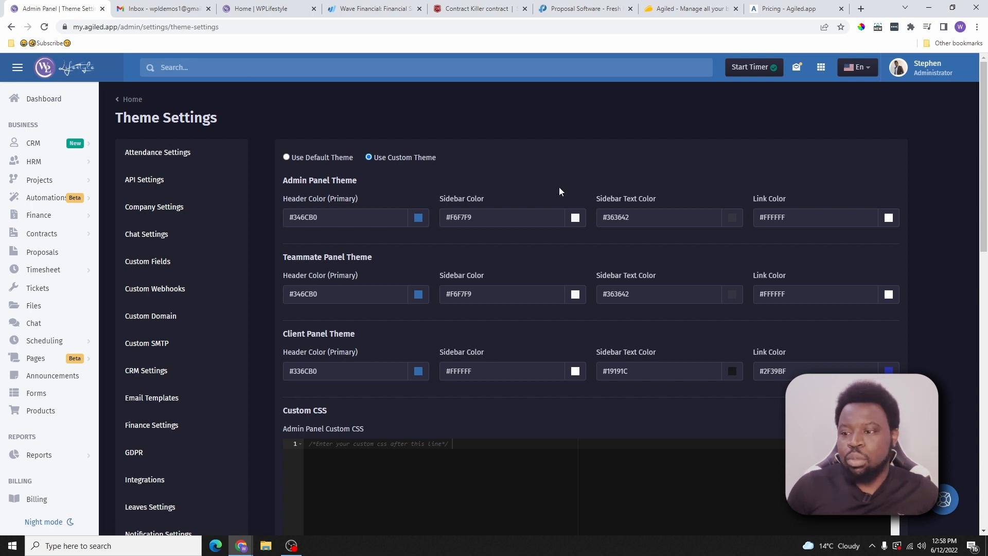
Step: Check the admin panel's header color picker and examine the custom CSS editors in the Theme Settings
{"action": "left_click", "coordinate": [418, 218]}
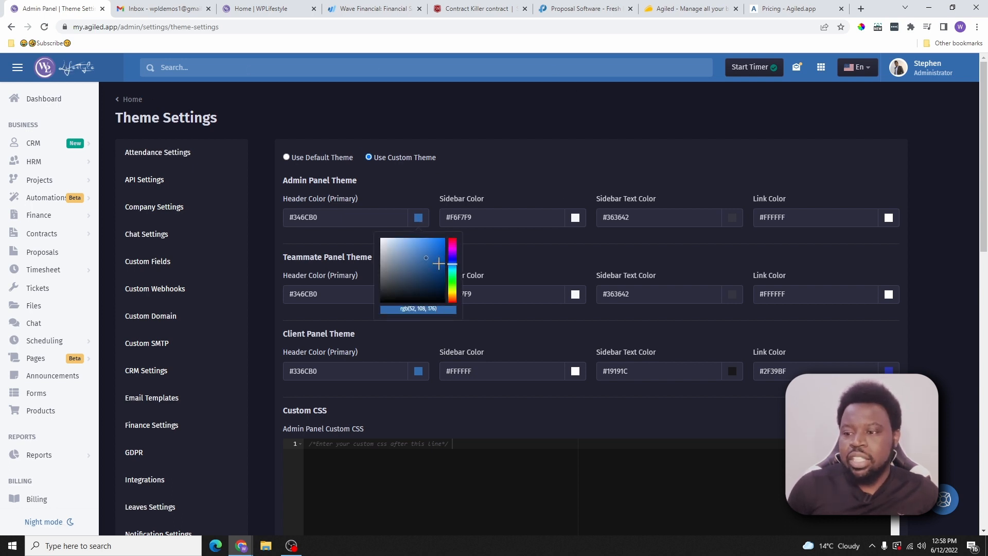
{"action": "left_click", "coordinate": [507, 197]}
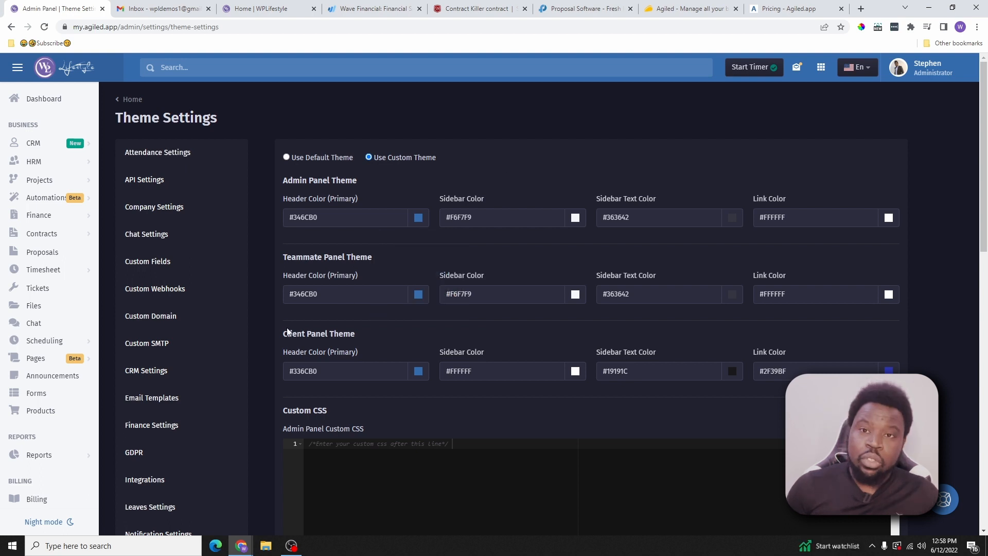
{"action": "scroll", "coordinate": [302, 325], "scroll_direction": "down", "scroll_amount": 4}
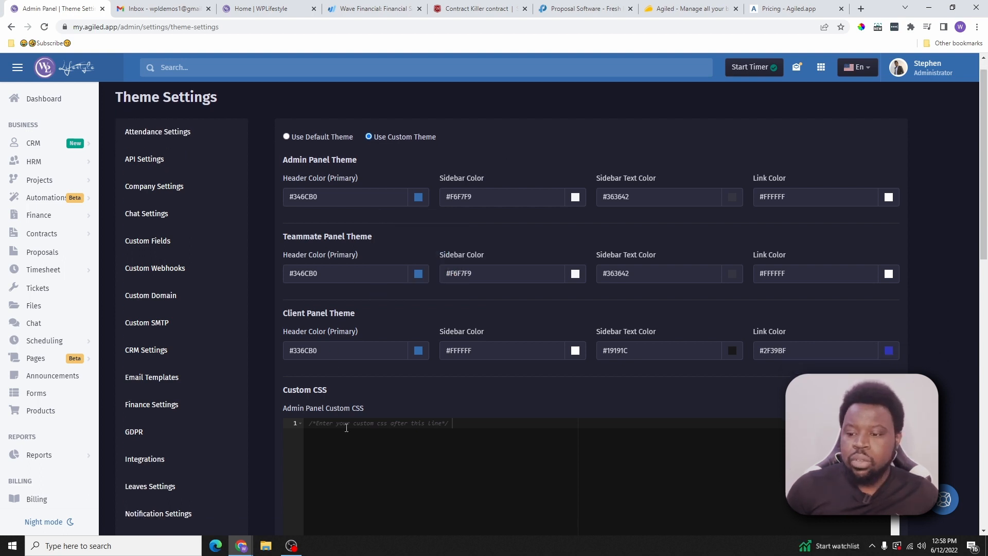
{"action": "scroll", "coordinate": [442, 338], "scroll_direction": "down", "scroll_amount": 3}
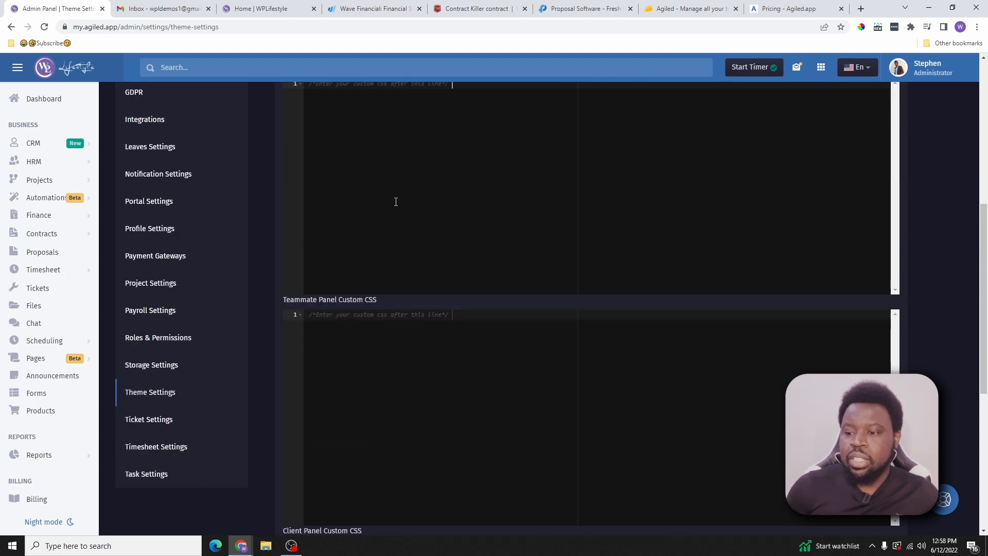
{"action": "scroll", "coordinate": [425, 249], "scroll_direction": "up", "scroll_amount": 2}
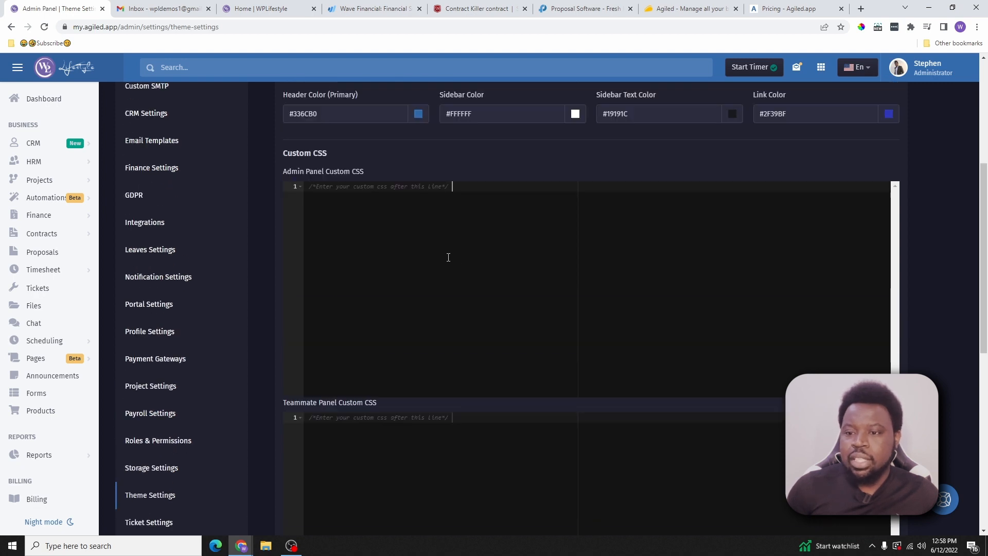
Step: View the Ticket Agents page of the Ticket Settings and return to the main settings list
{"action": "scroll", "coordinate": [195, 354], "scroll_direction": "down", "scroll_amount": 3}
{"action": "left_click", "coordinate": [161, 372]}
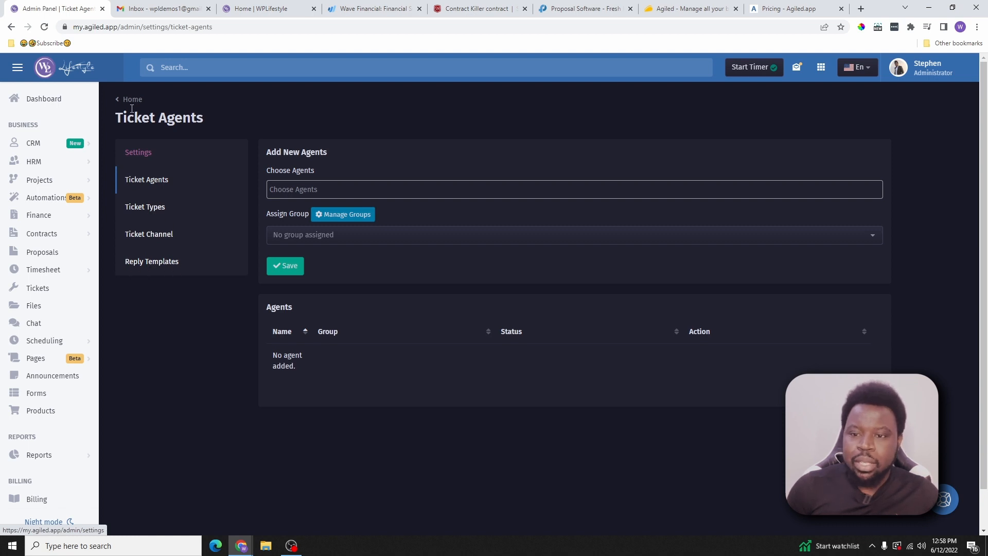
{"action": "left_click", "coordinate": [139, 154]}
Step: Open the Task Settings and switch "Teammate can create task for self" off and back on
{"action": "scroll", "coordinate": [196, 243], "scroll_direction": "down", "scroll_amount": 5}
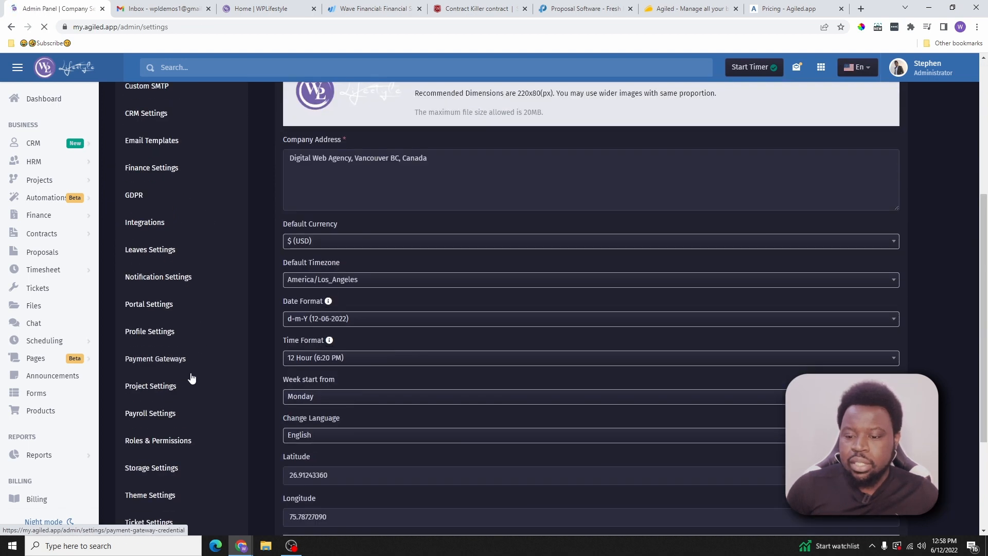
{"action": "left_click", "coordinate": [190, 381]}
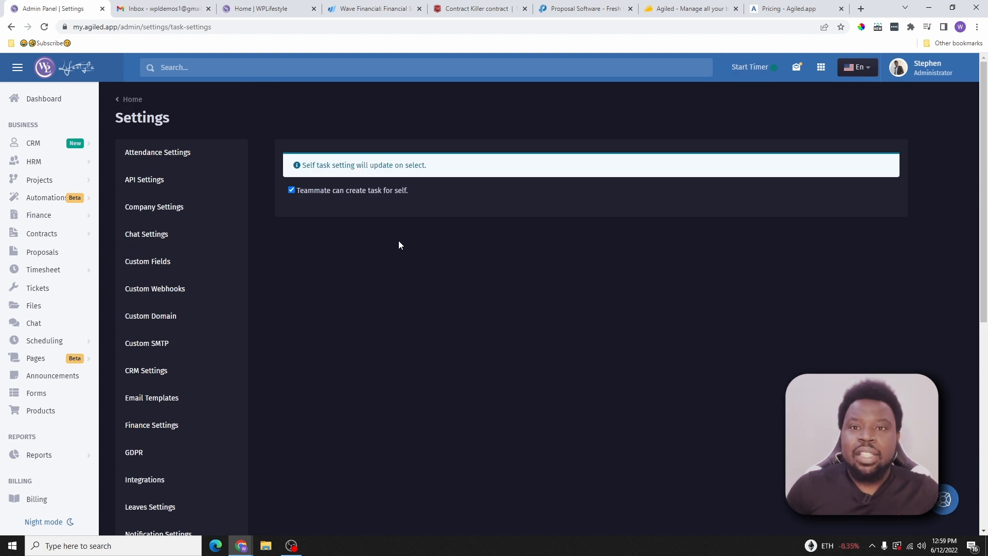
{"action": "left_click", "coordinate": [292, 190]}
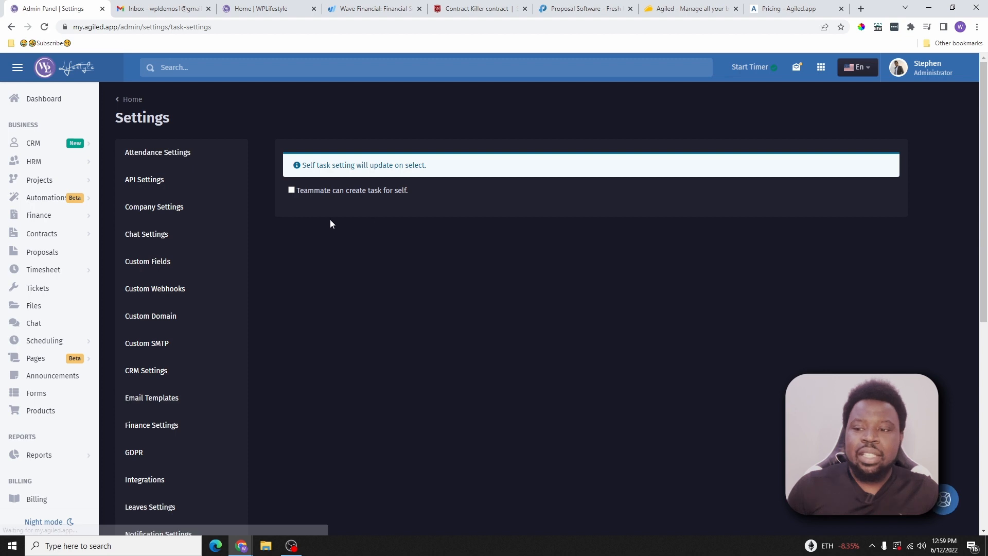
{"action": "left_click", "coordinate": [292, 190]}
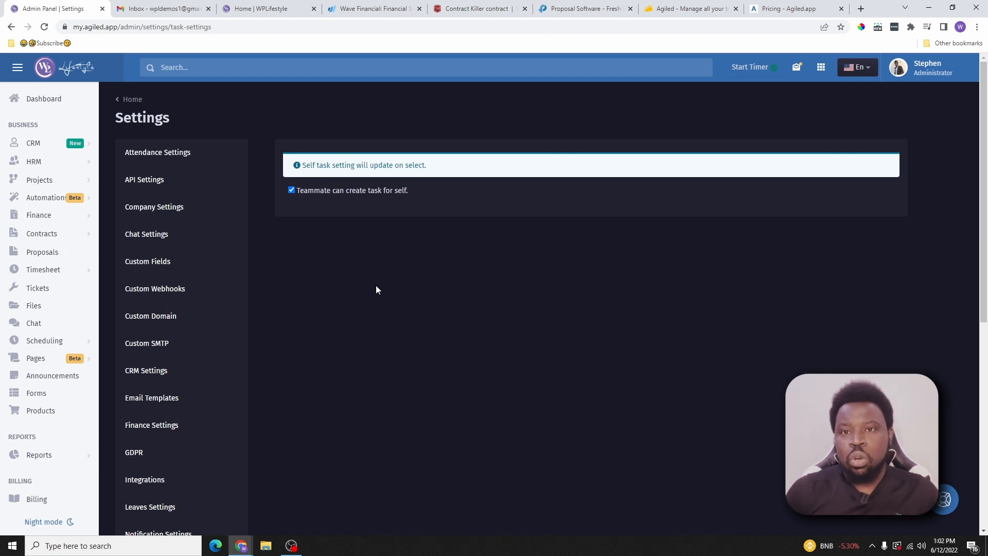
Step: Open the CRM accounts list and examine the full form for creating a new account
{"action": "left_click", "coordinate": [35, 147]}
{"action": "left_click", "coordinate": [42, 176]}
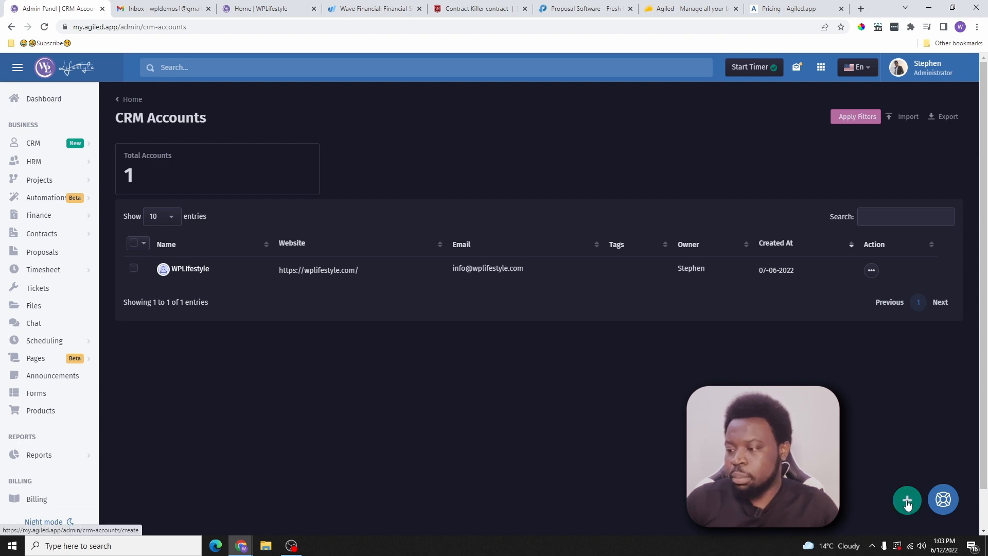
{"action": "left_click", "coordinate": [907, 506]}
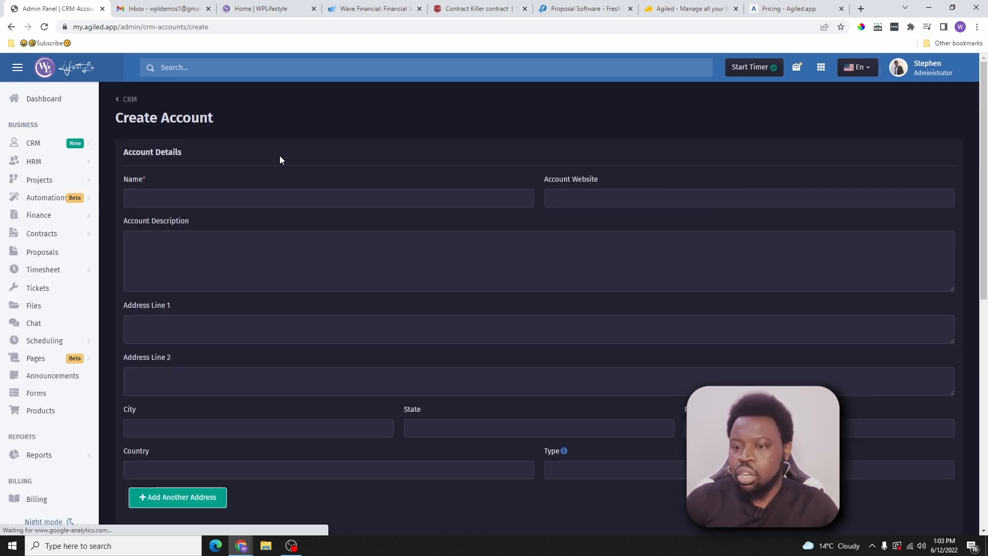
{"action": "scroll", "coordinate": [283, 227], "scroll_direction": "down", "scroll_amount": 3}
{"action": "scroll", "coordinate": [301, 296], "scroll_direction": "down", "scroll_amount": 6}
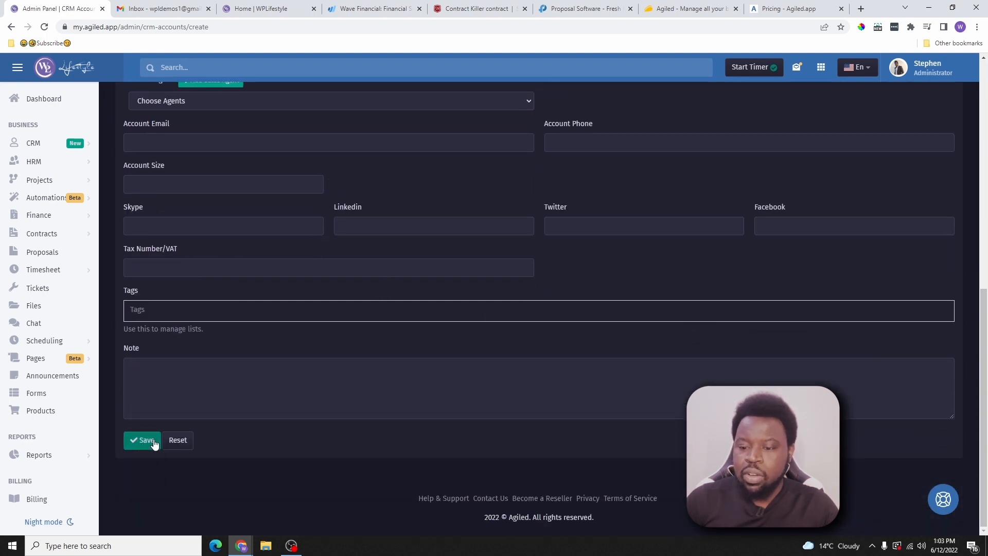
{"action": "left_click", "coordinate": [146, 441]}
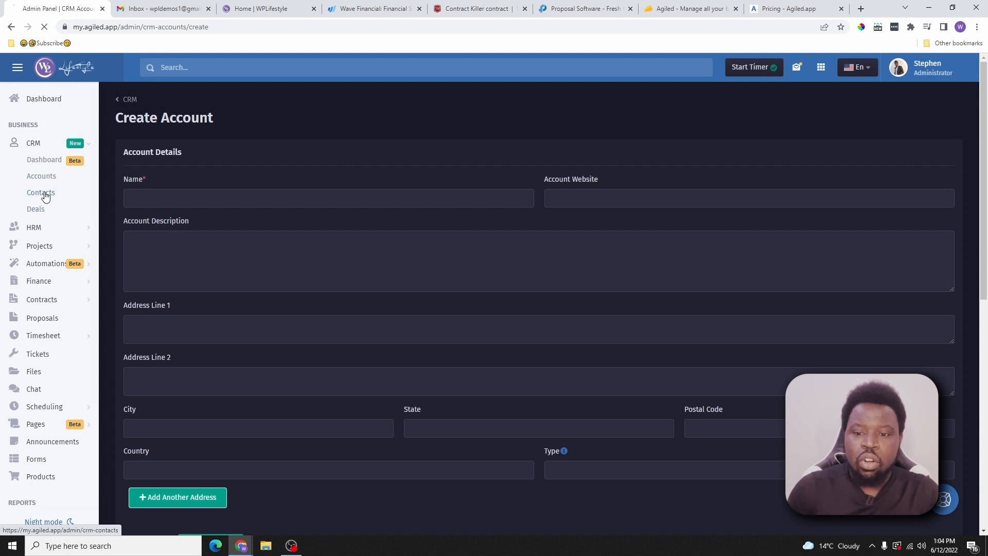
Step: Start a new CRM contact, assigning it to the WPLIfestyle account with the role Client
{"action": "left_click", "coordinate": [44, 196]}
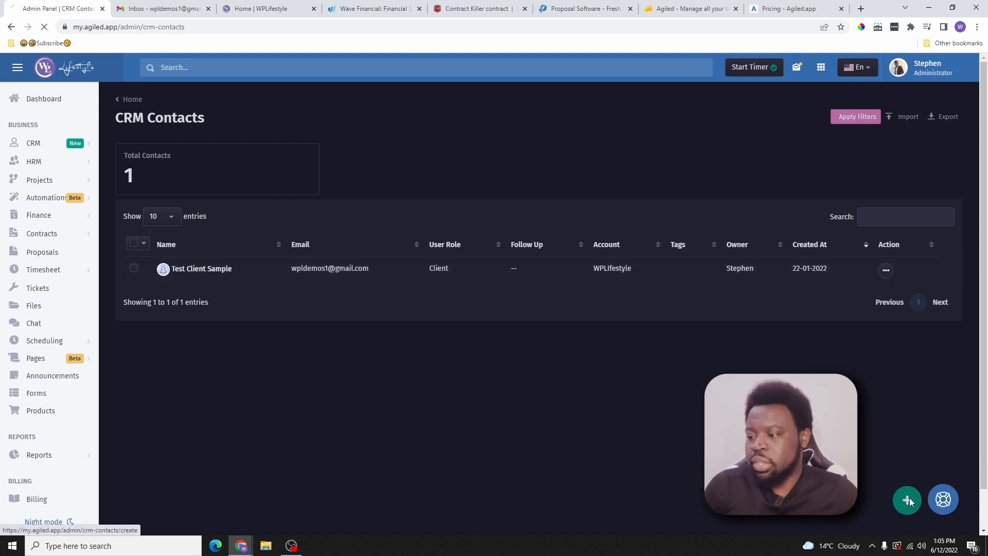
{"action": "left_click", "coordinate": [908, 500]}
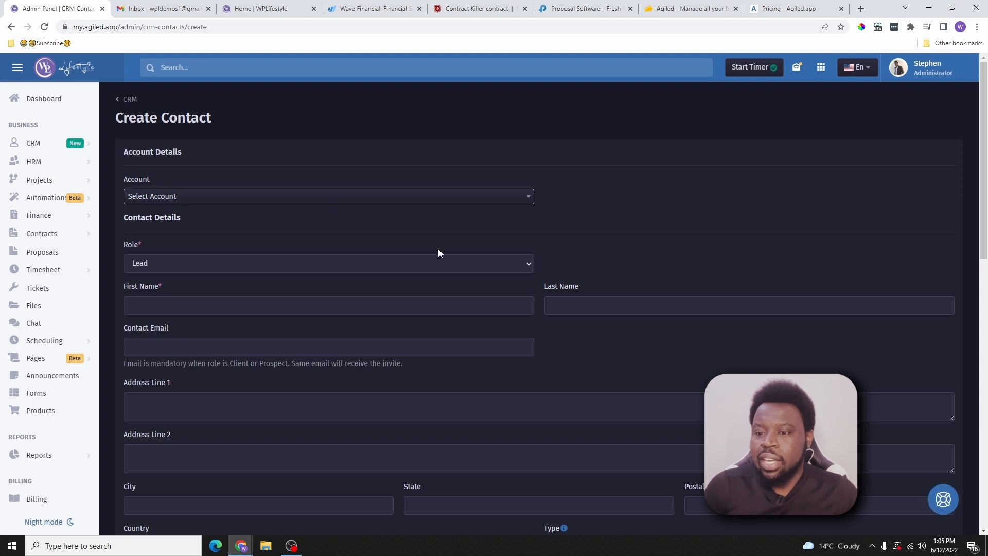
{"action": "left_click", "coordinate": [246, 197]}
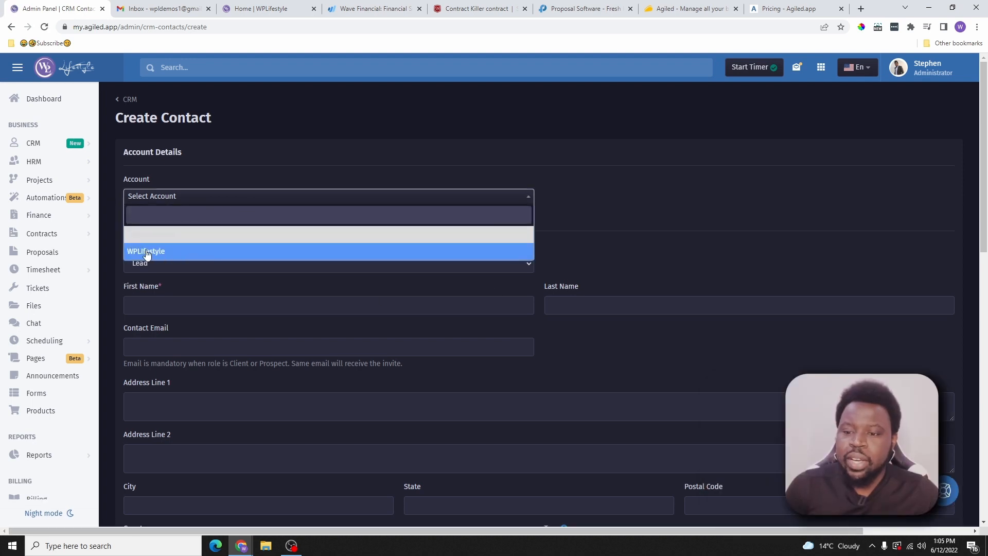
{"action": "left_click", "coordinate": [184, 251]}
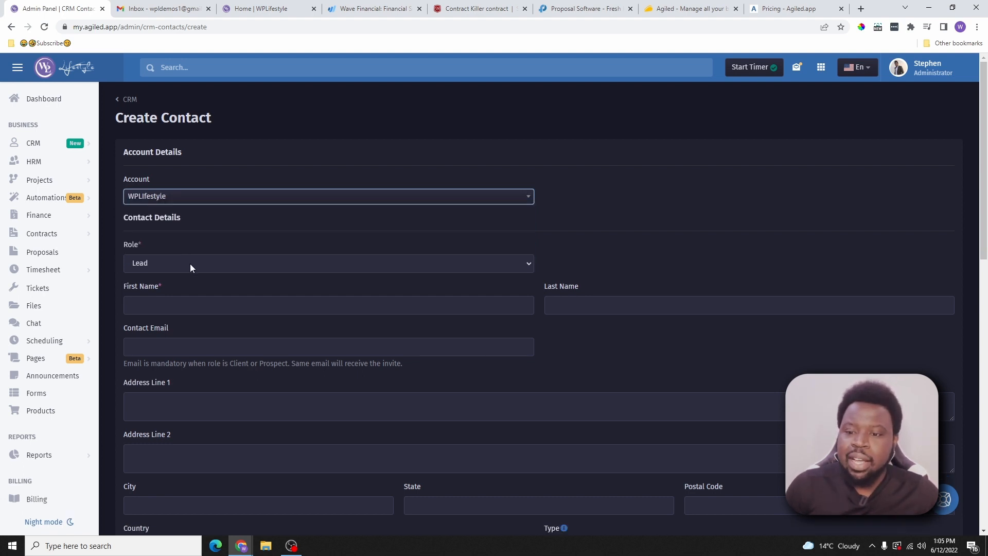
{"action": "left_click", "coordinate": [190, 264]}
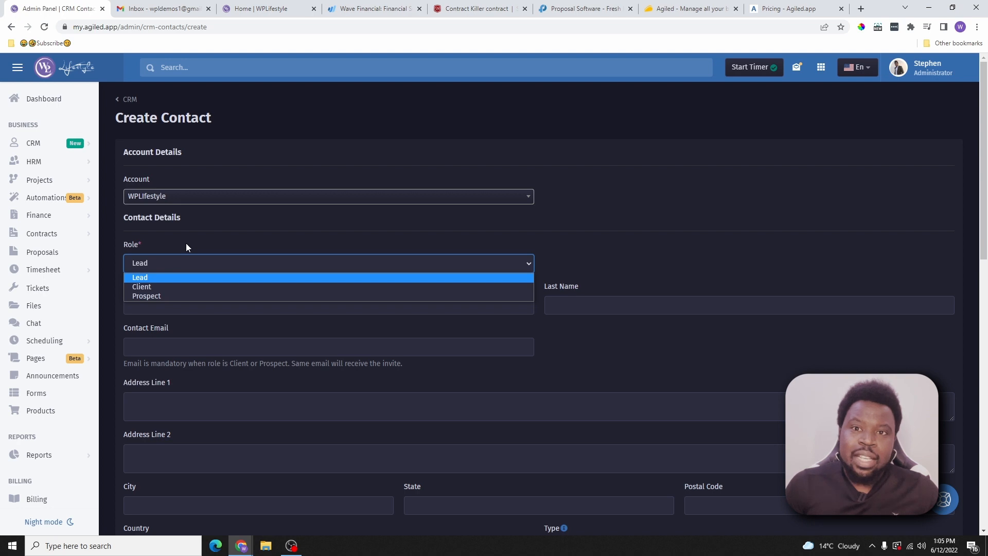
{"action": "left_click", "coordinate": [175, 291]}
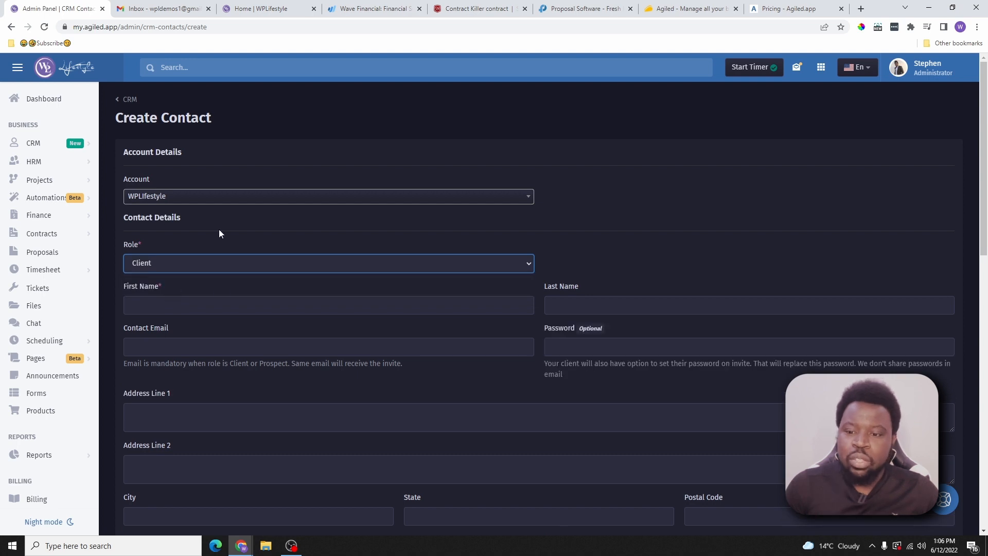
Step: Fill in the new contact's email, first name and last name
{"action": "scroll", "coordinate": [201, 262], "scroll_direction": "down", "scroll_amount": 2}
{"action": "left_click", "coordinate": [175, 203]}
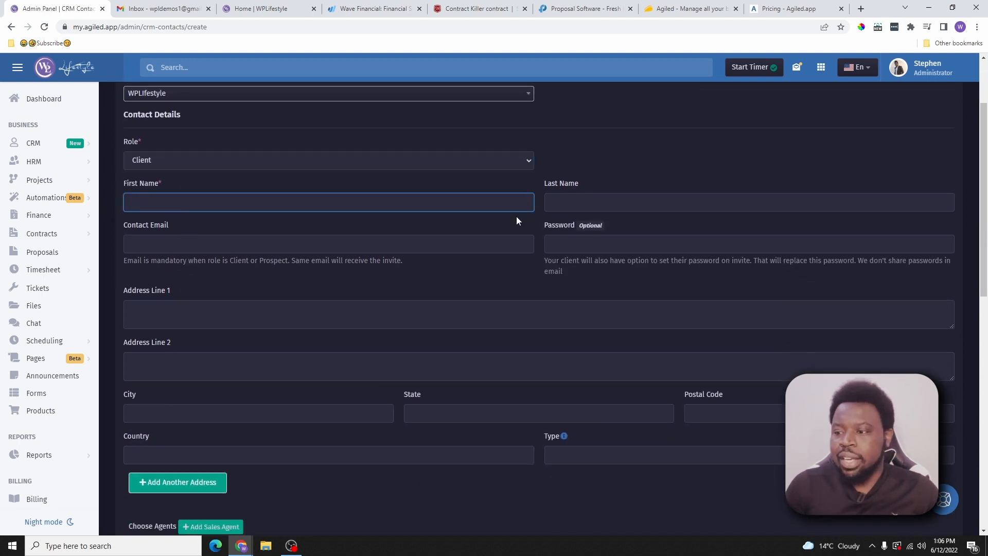
{"action": "left_click", "coordinate": [582, 208]}
{"action": "left_click", "coordinate": [587, 246]}
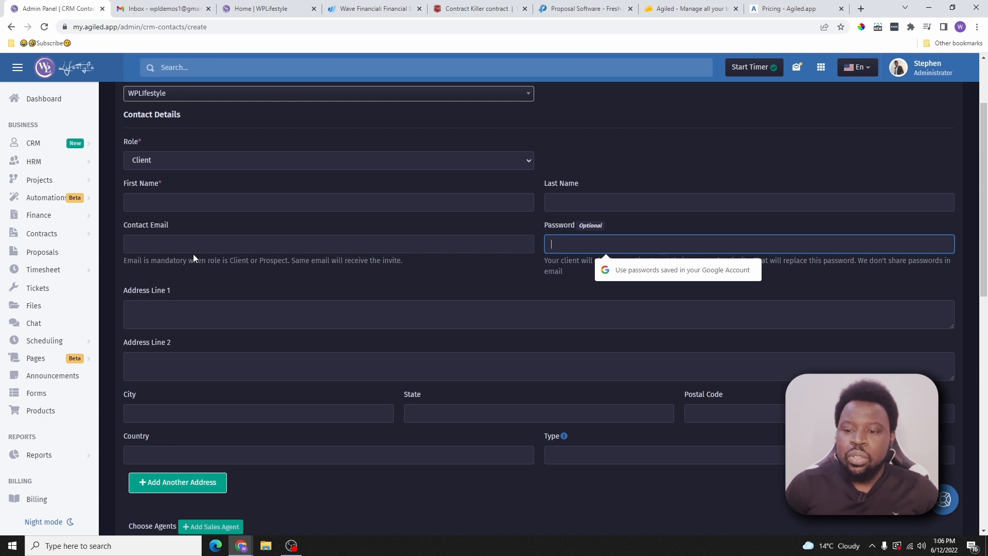
{"action": "scroll", "coordinate": [299, 268], "scroll_direction": "down", "scroll_amount": 4}
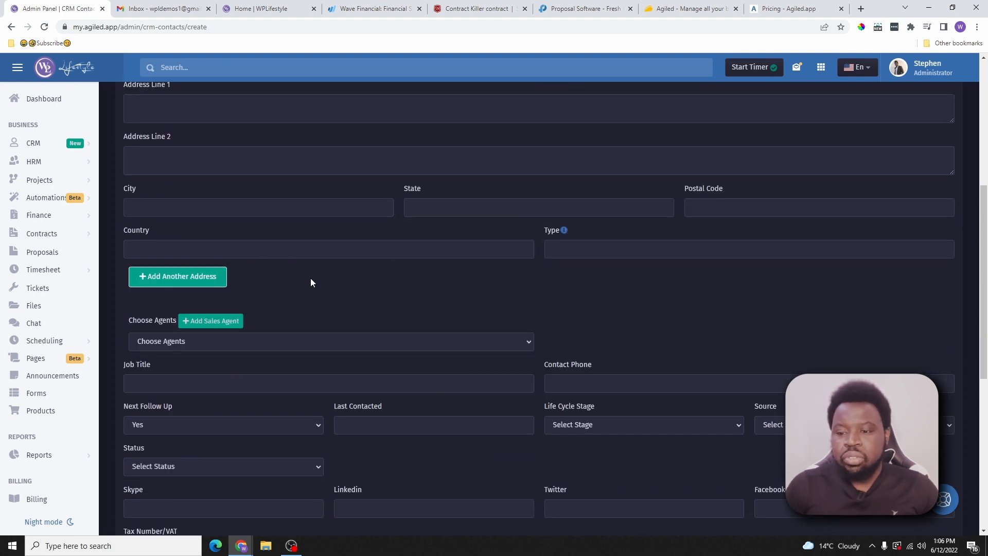
{"action": "scroll", "coordinate": [350, 291], "scroll_direction": "up", "scroll_amount": 4}
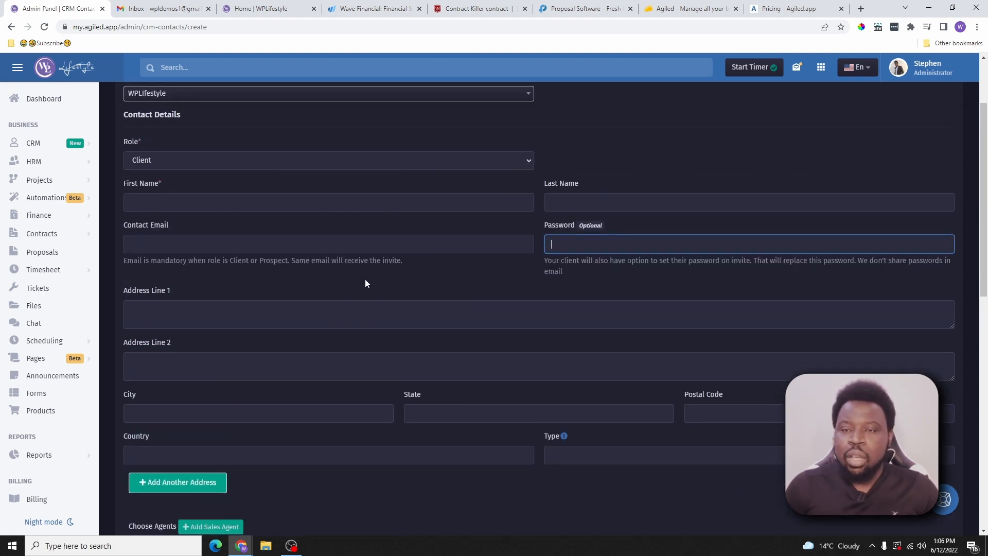
{"action": "left_click", "coordinate": [196, 246]}
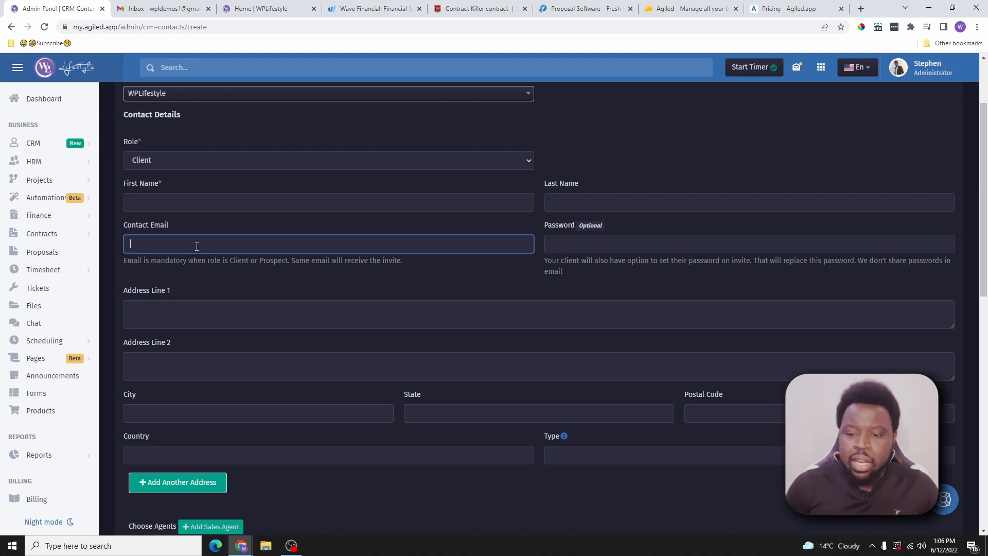
{"action": "key", "text": "ctrl+v"}
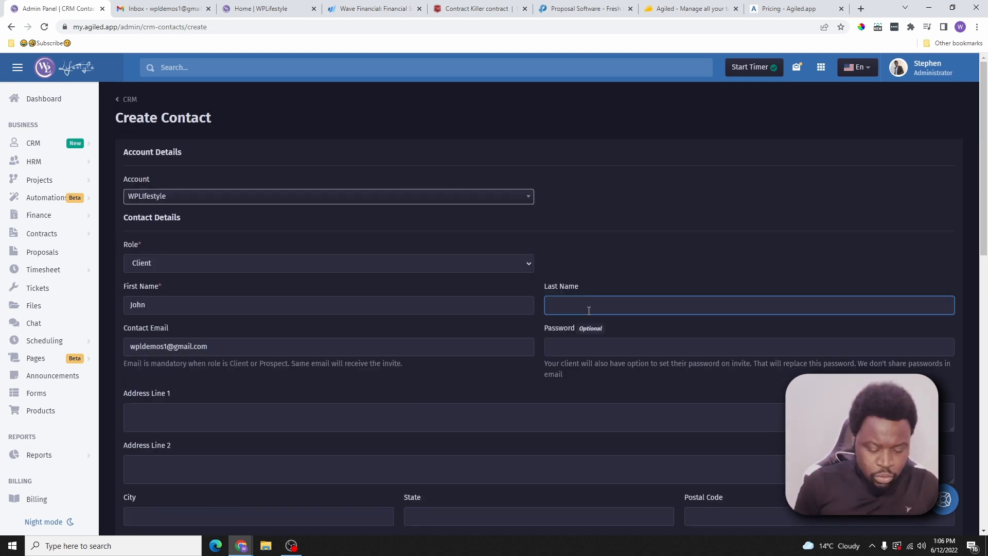
{"action": "type", "text": "Doe"}
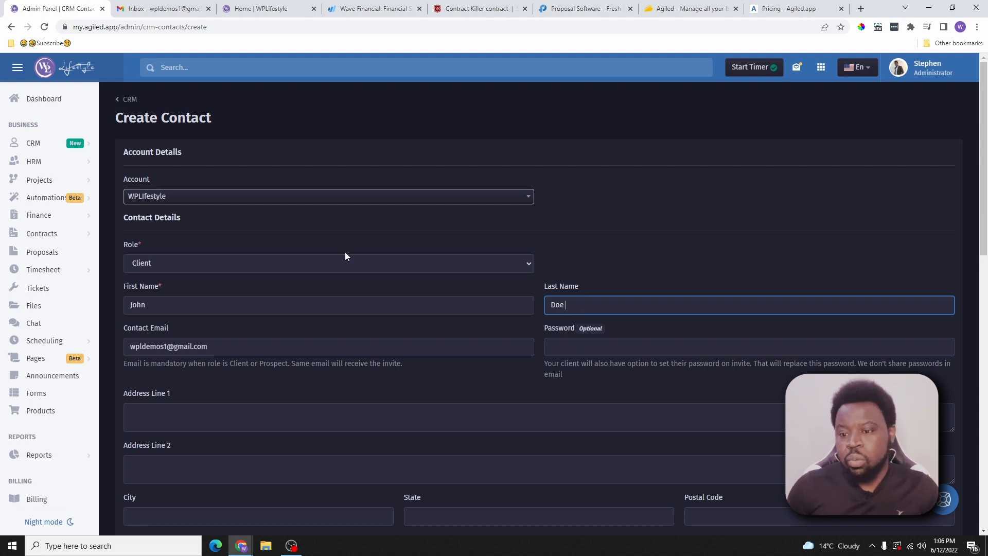
Step: Fill in the new contact's street address and city
{"action": "scroll", "coordinate": [345, 253], "scroll_direction": "down", "scroll_amount": 3}
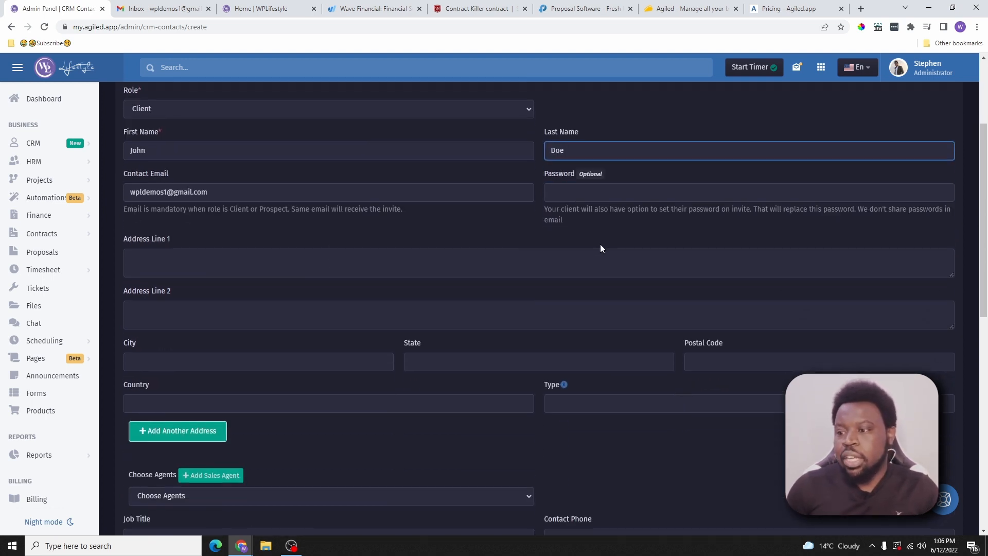
{"action": "left_click", "coordinate": [580, 196]}
{"action": "left_click", "coordinate": [191, 263]}
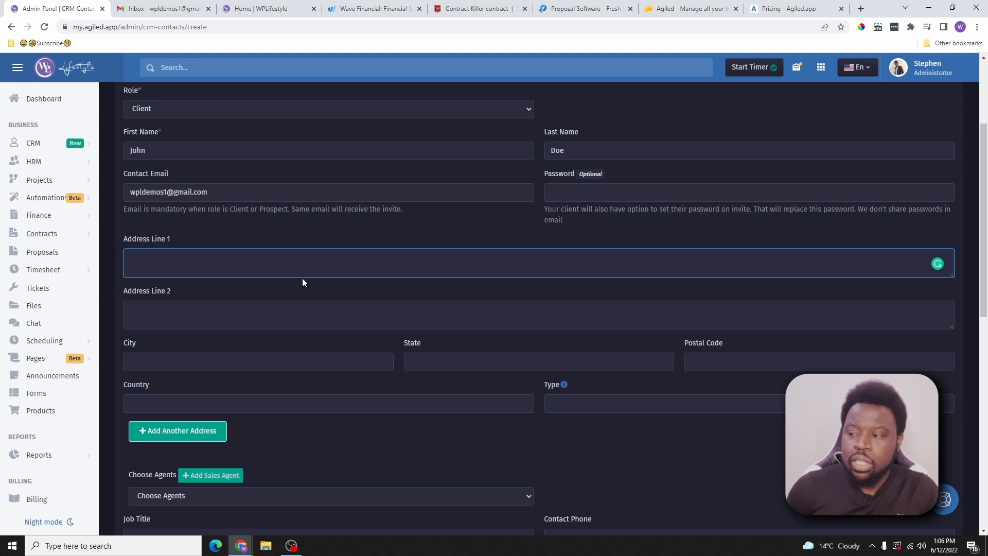
{"action": "type", "text": "6"}
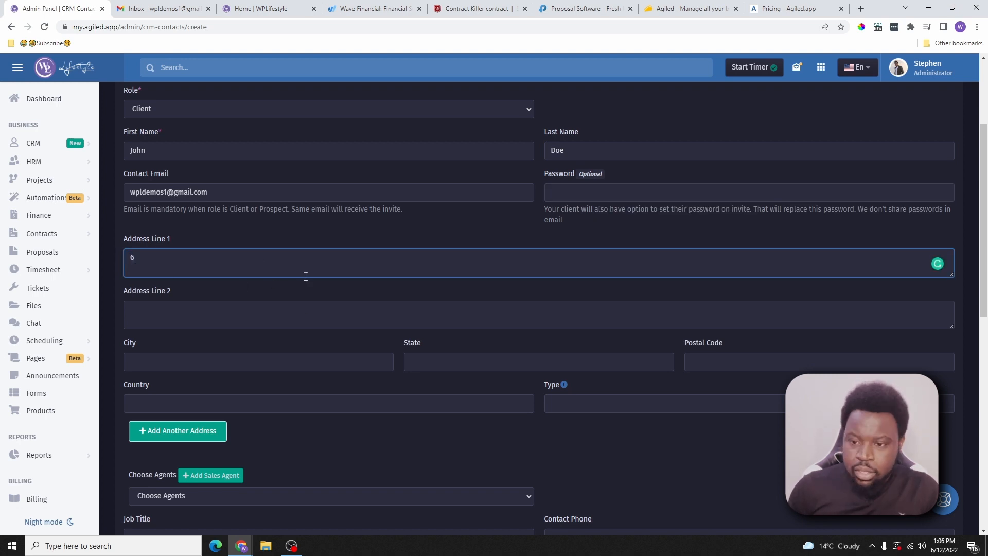
{"action": "type", "text": "000 WP "}
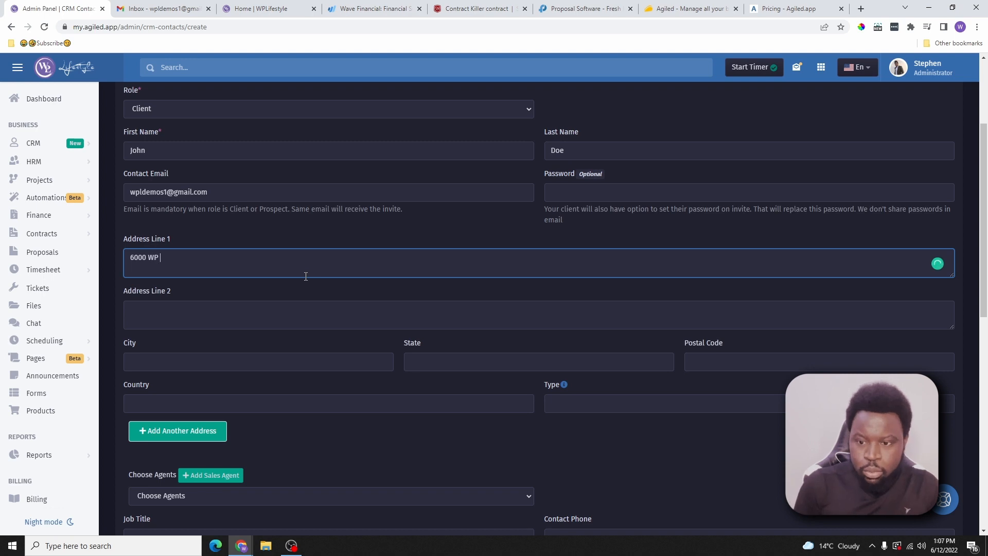
{"action": "type", "text": "Avenue"}
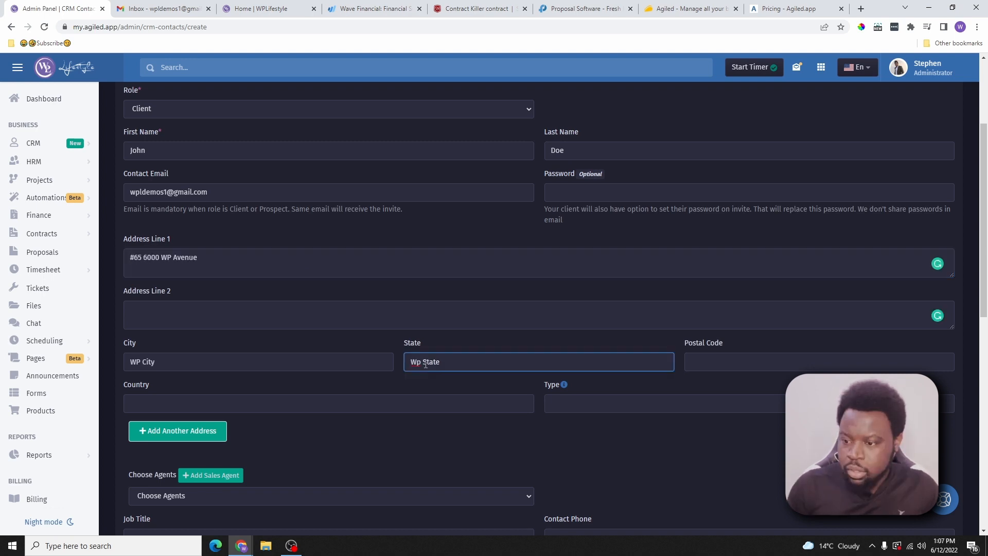
Step: Correct the capitalisation of the contact's state and fill in the postal code
{"action": "left_click", "coordinate": [422, 362]}
{"action": "key", "text": "BackSpace"}
{"action": "type", "text": "P"}
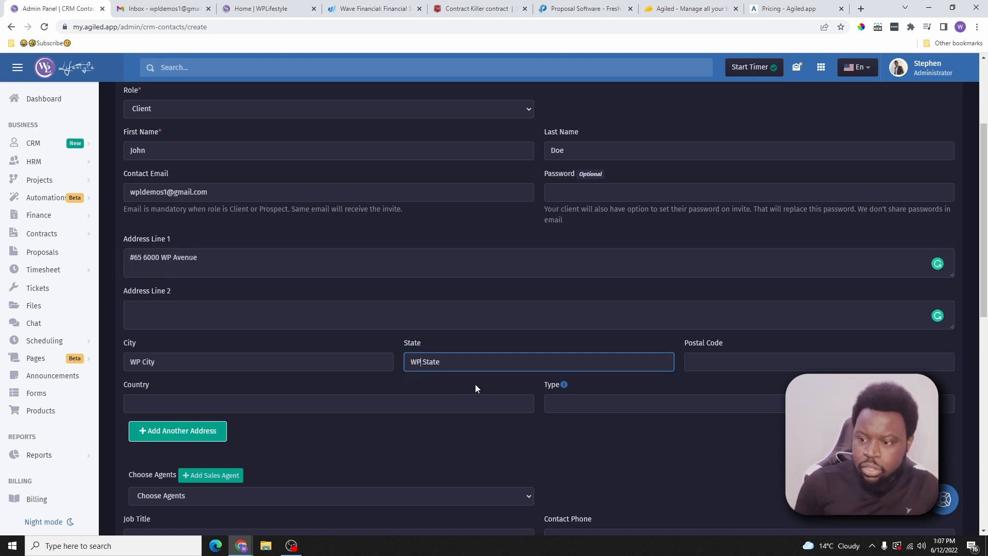
{"action": "left_click", "coordinate": [747, 365]}
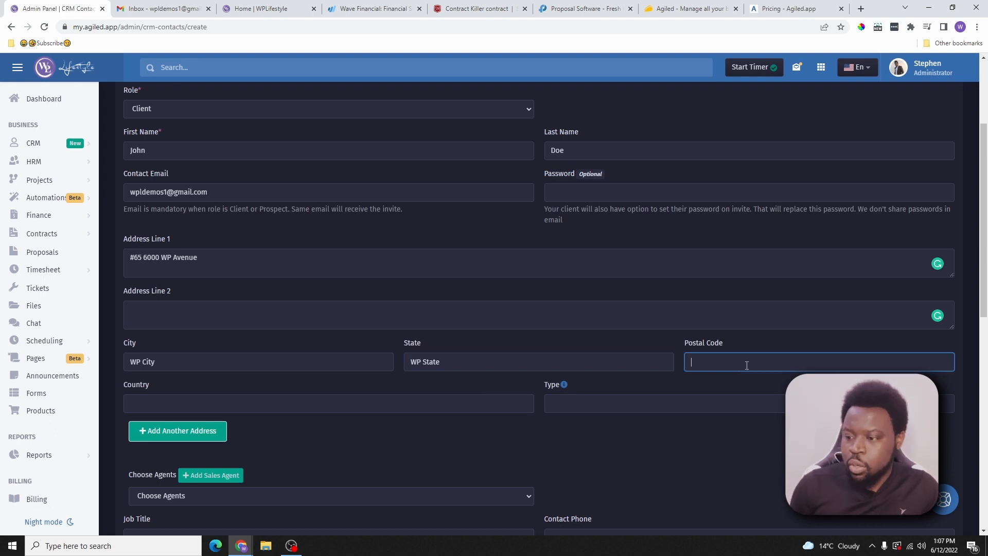
{"action": "type", "text": "1"}
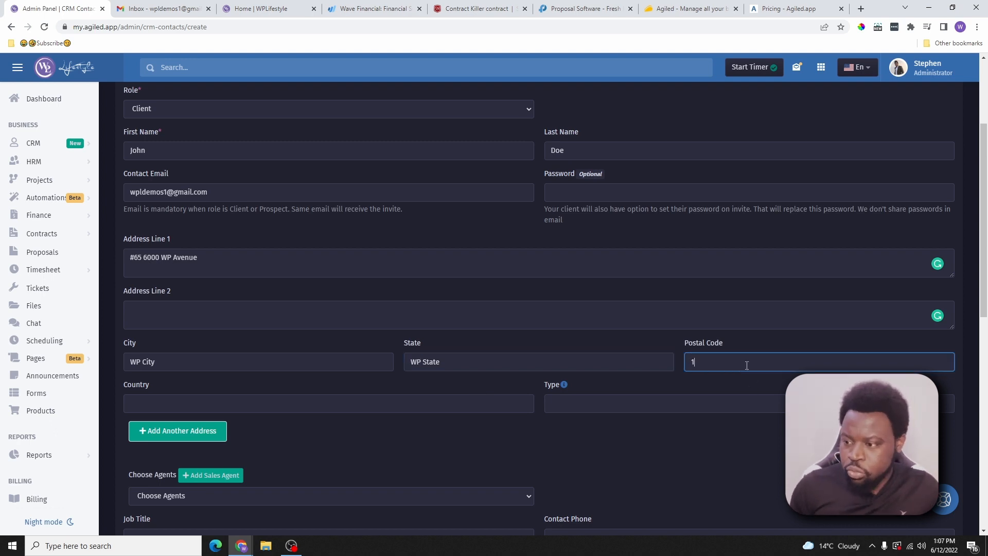
{"action": "type", "text": "00210"}
Step: Set the contact address's country to Canada and its type to Office
{"action": "scroll", "coordinate": [761, 293], "scroll_direction": "down", "scroll_amount": 3}
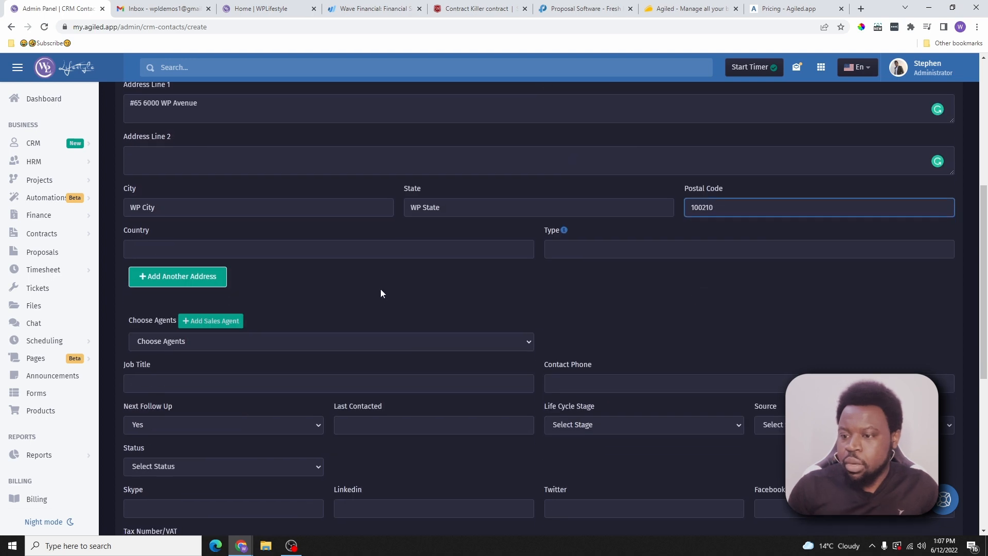
{"action": "left_click", "coordinate": [188, 249]}
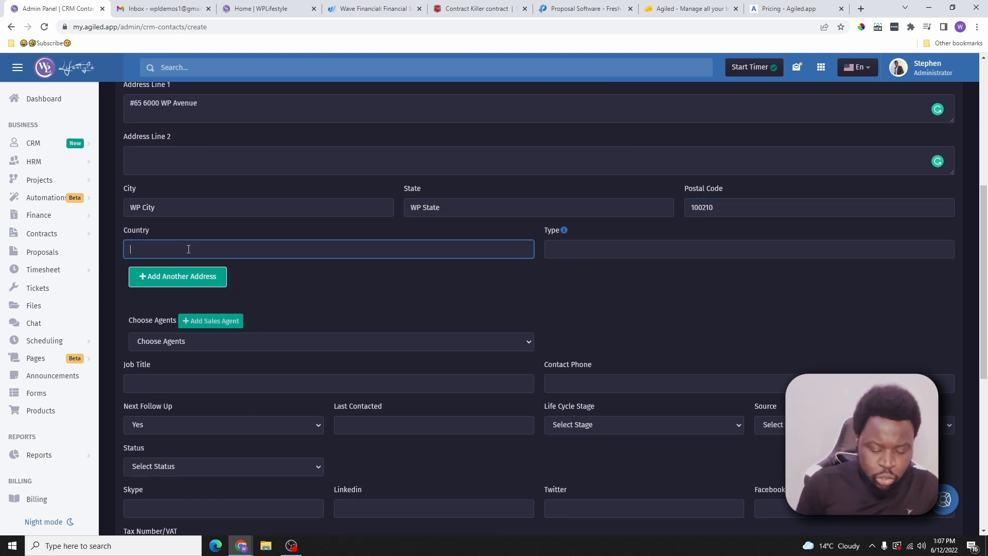
{"action": "type", "text": "Canada"}
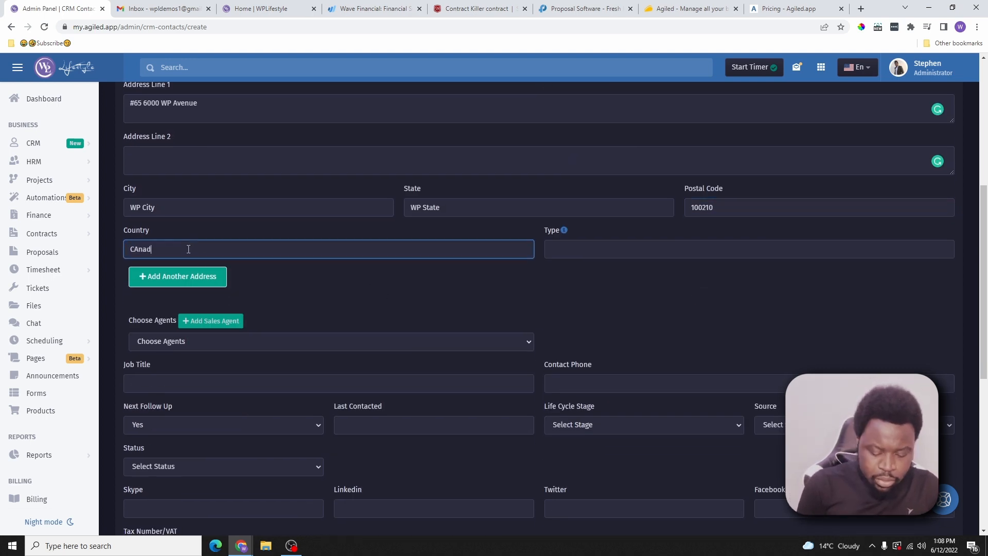
{"action": "scroll", "coordinate": [565, 334], "scroll_direction": "up", "scroll_amount": 2}
{"action": "mouse_move", "coordinate": [566, 333]}
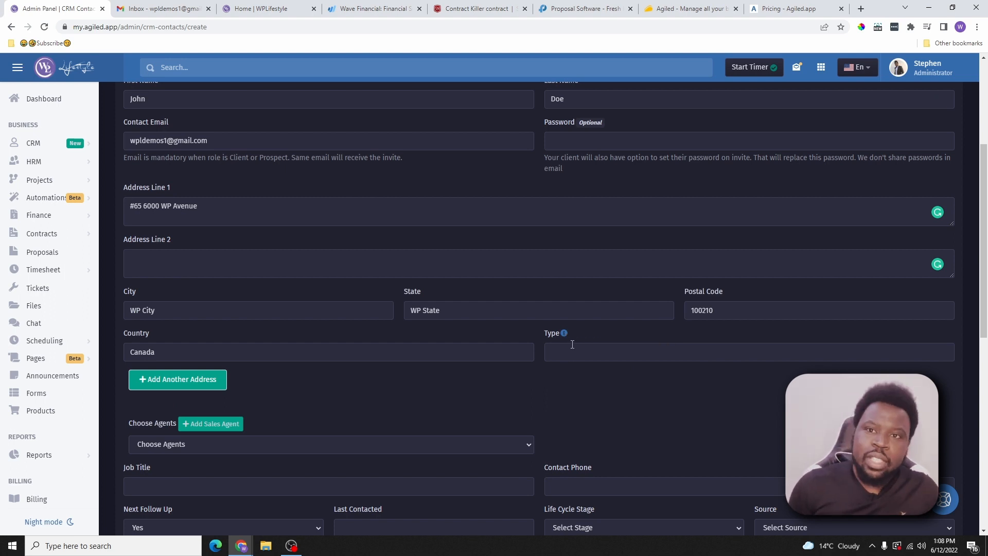
{"action": "left_click", "coordinate": [573, 344]}
{"action": "type", "text": "Office"}
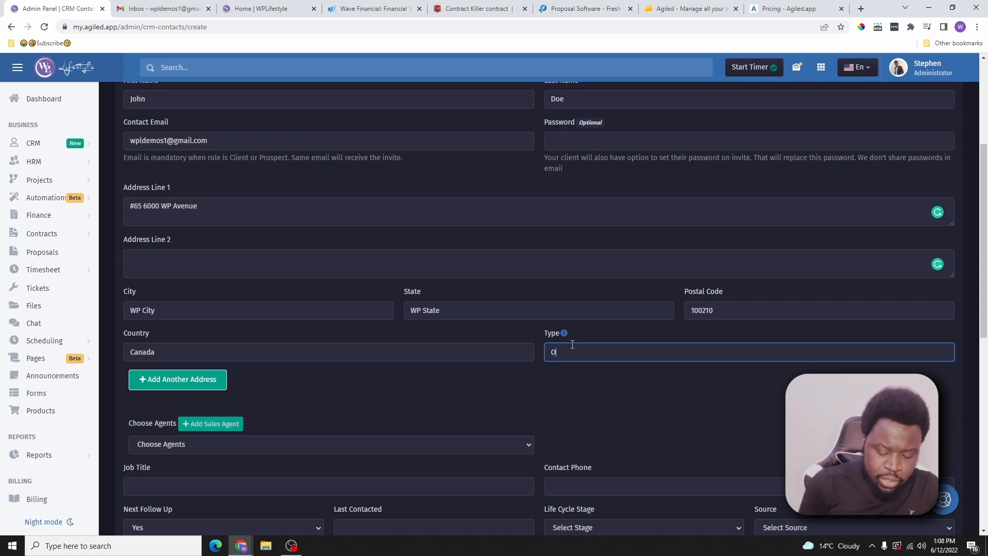
Step: Assign the administrator's own profile as the contact's agent and set the job title to Designer
{"action": "scroll", "coordinate": [161, 220], "scroll_direction": "down", "scroll_amount": 3}
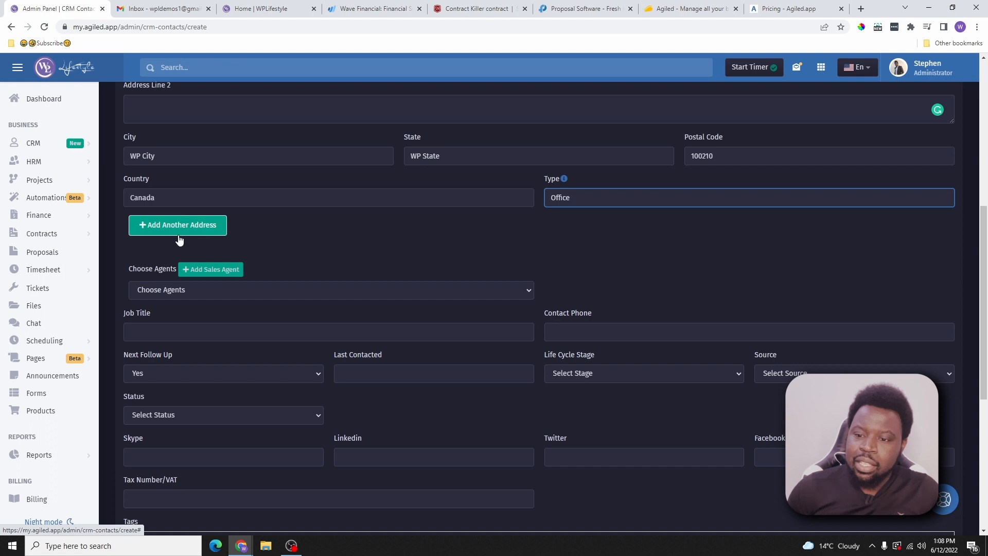
{"action": "scroll", "coordinate": [183, 229], "scroll_direction": "down", "scroll_amount": 2}
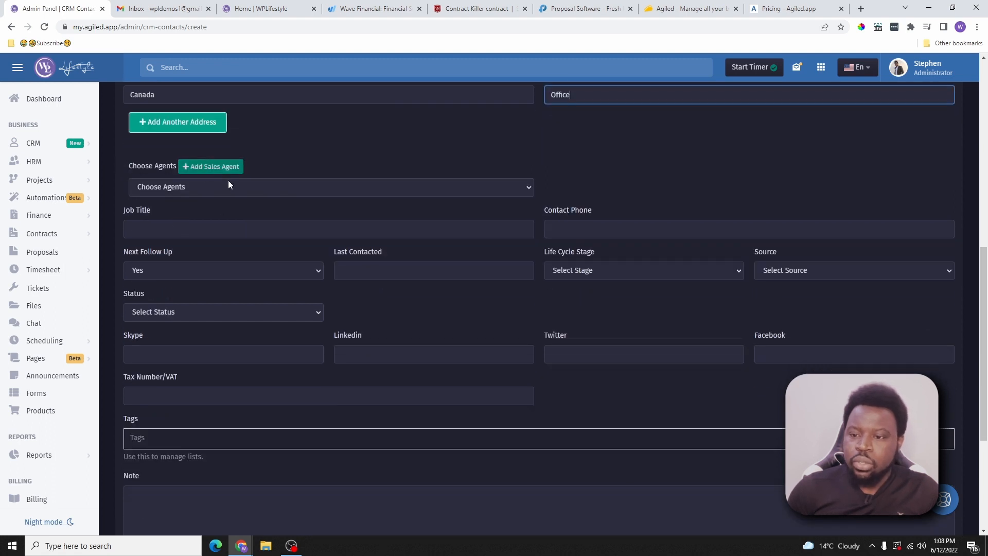
{"action": "left_click", "coordinate": [200, 186]}
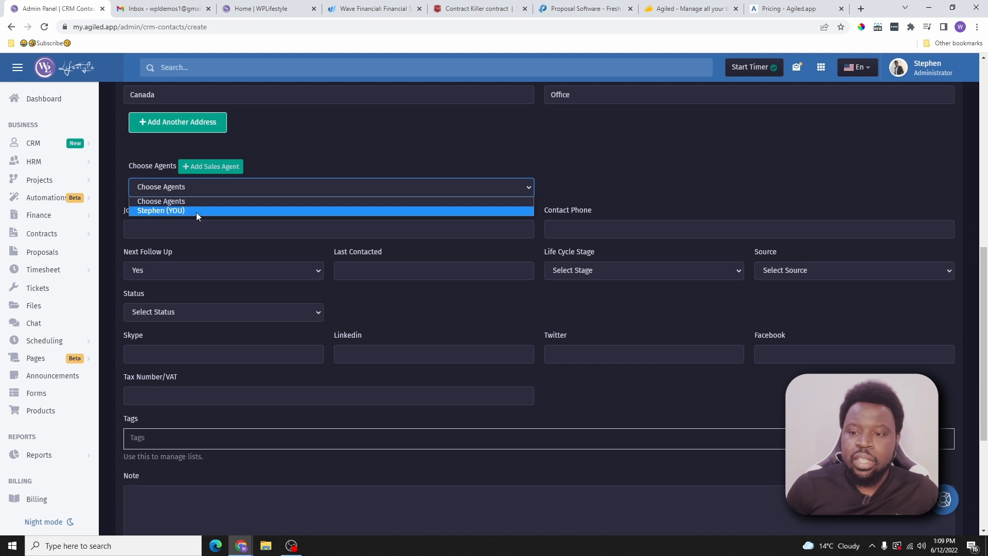
{"action": "left_click", "coordinate": [197, 212]}
{"action": "left_click", "coordinate": [270, 223]}
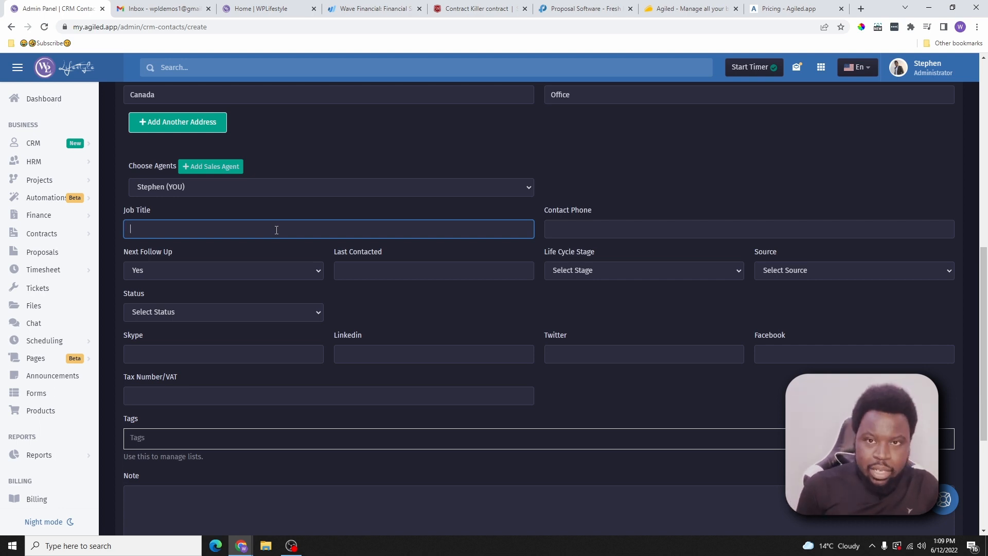
{"action": "type", "text": "Designer"}
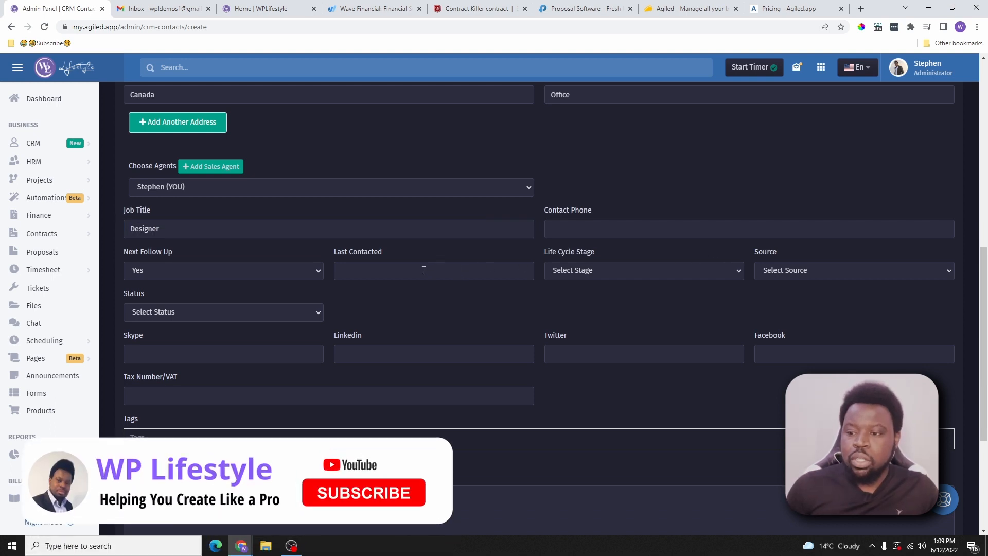
Step: Examine the contact form's remaining optional fields, including the social profiles, tax number, tags and note
{"action": "scroll", "coordinate": [424, 269], "scroll_direction": "down", "scroll_amount": 4}
{"action": "left_click", "coordinate": [274, 145]}
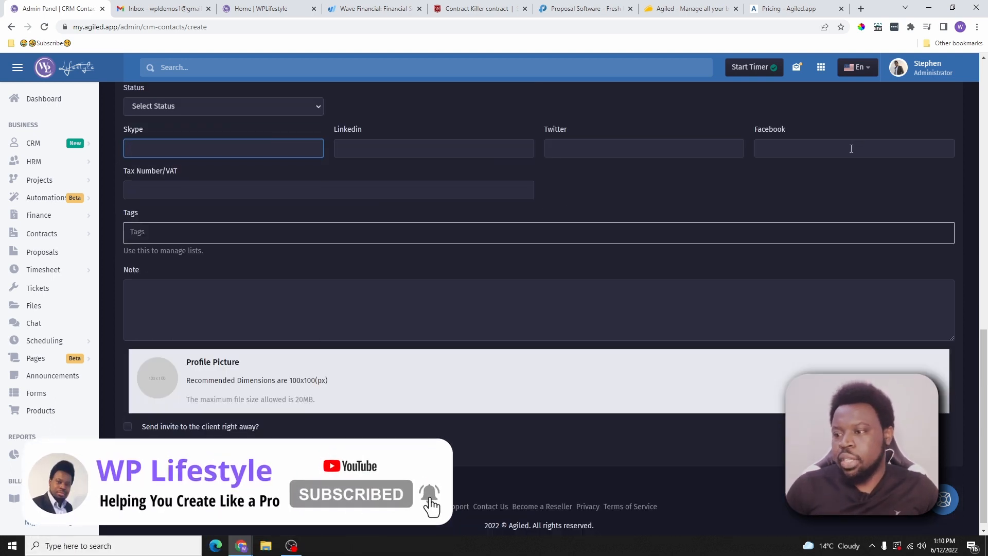
{"action": "left_click", "coordinate": [793, 152]}
{"action": "left_click", "coordinate": [690, 152]}
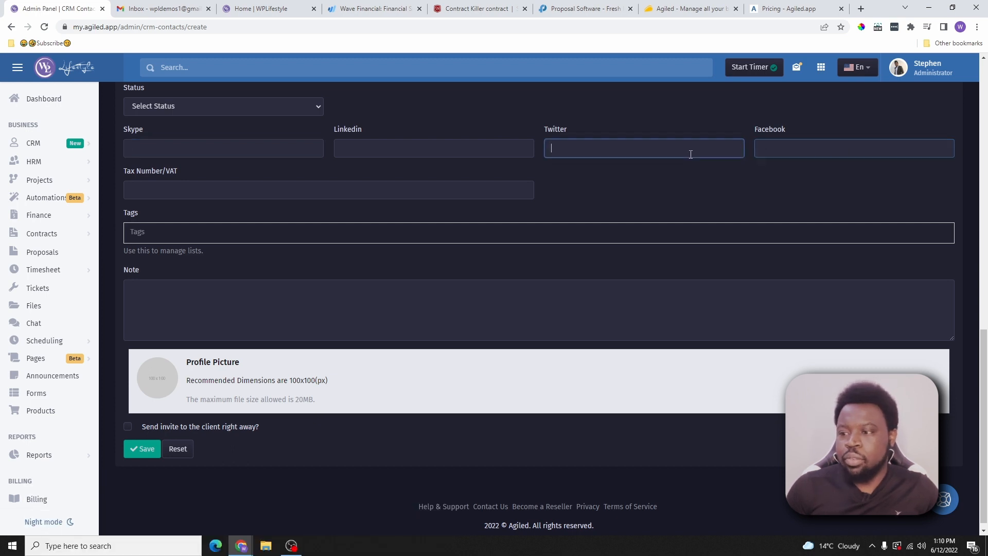
{"action": "left_click", "coordinate": [466, 166]}
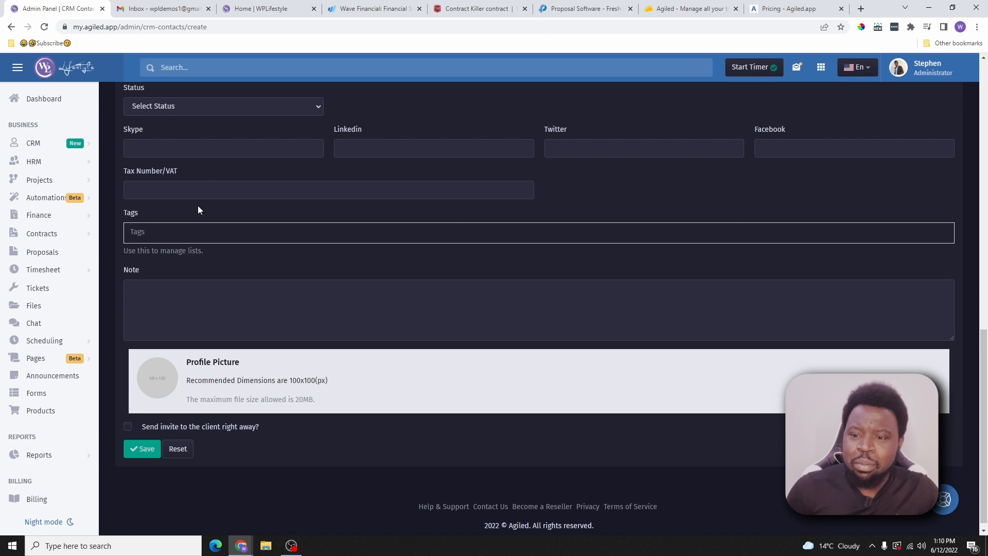
{"action": "scroll", "coordinate": [197, 190], "scroll_direction": "up", "scroll_amount": 2}
{"action": "left_click", "coordinate": [175, 293]}
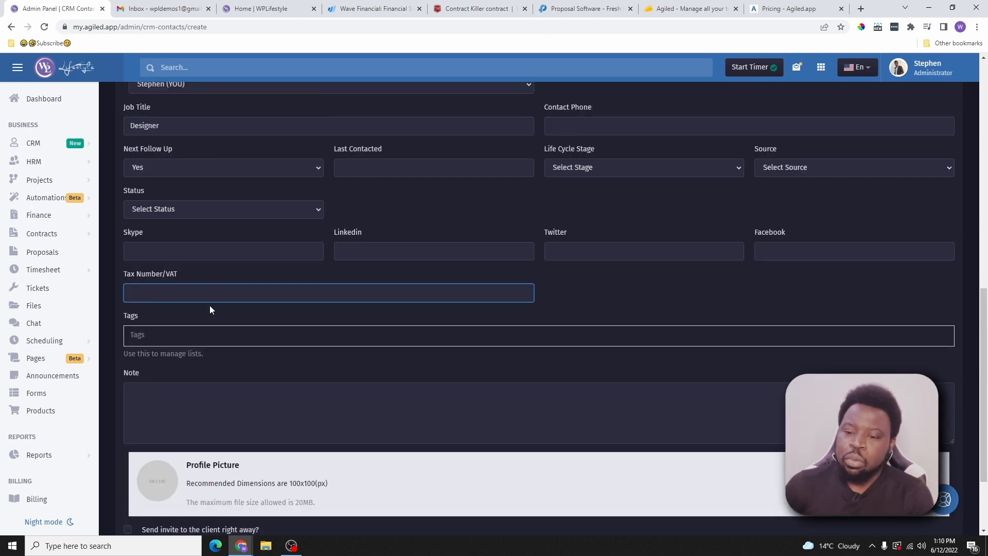
{"action": "left_click", "coordinate": [164, 339]}
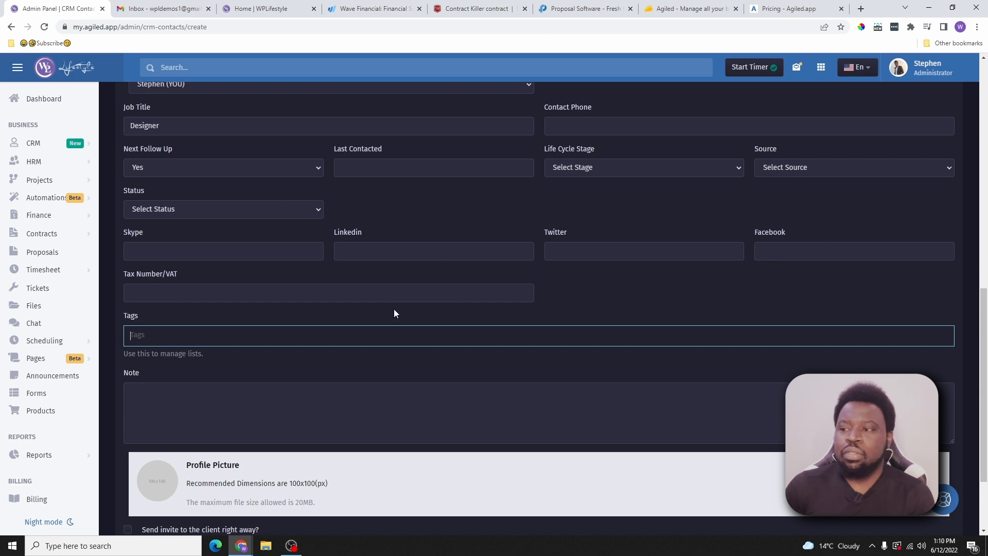
{"action": "scroll", "coordinate": [405, 307], "scroll_direction": "up", "scroll_amount": 5}
{"action": "left_click", "coordinate": [190, 352]}
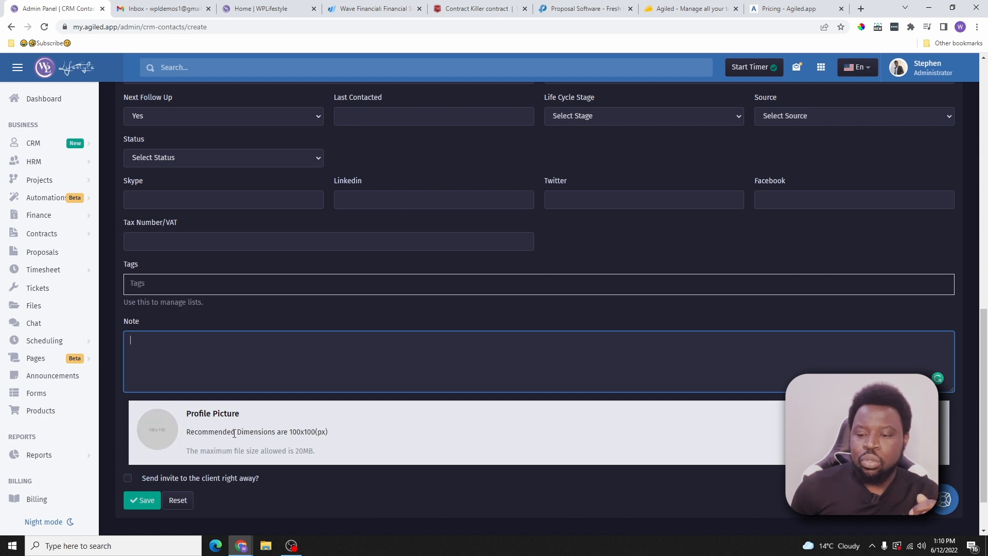
{"action": "scroll", "coordinate": [338, 433], "scroll_direction": "up", "scroll_amount": 6}
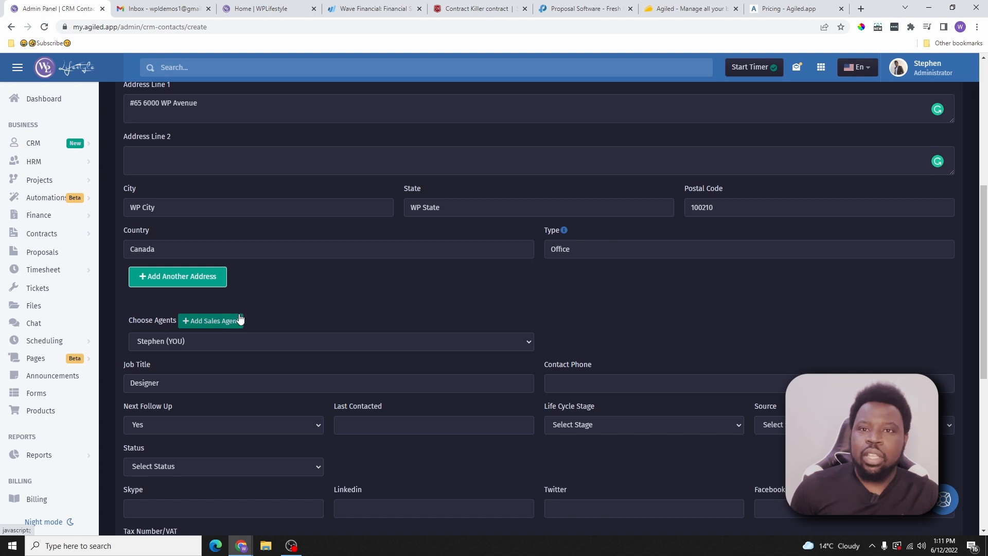
Step: Enable sending an invite to the client right away and save the new contact
{"action": "scroll", "coordinate": [649, 327], "scroll_direction": "down", "scroll_amount": 7}
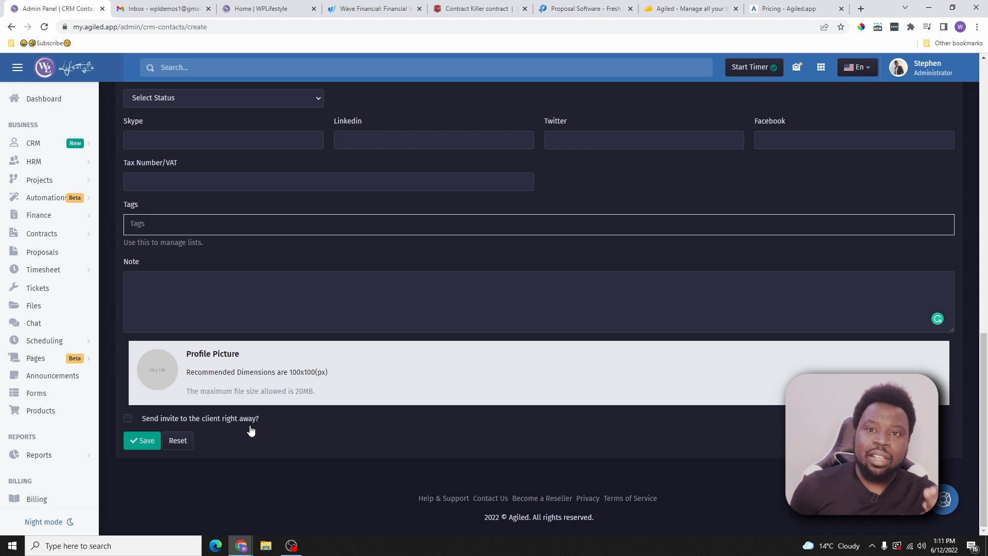
{"action": "left_click", "coordinate": [128, 420]}
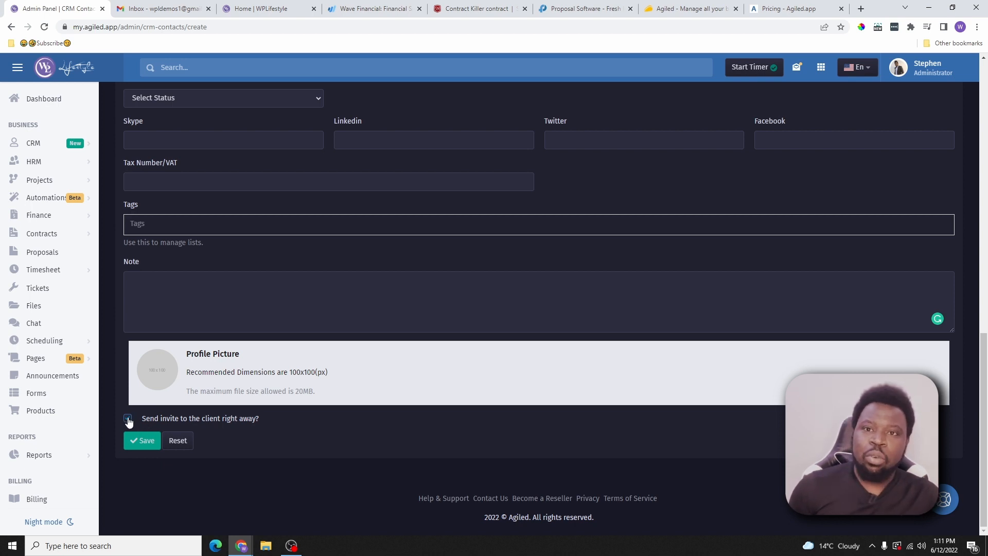
{"action": "left_click", "coordinate": [147, 440]}
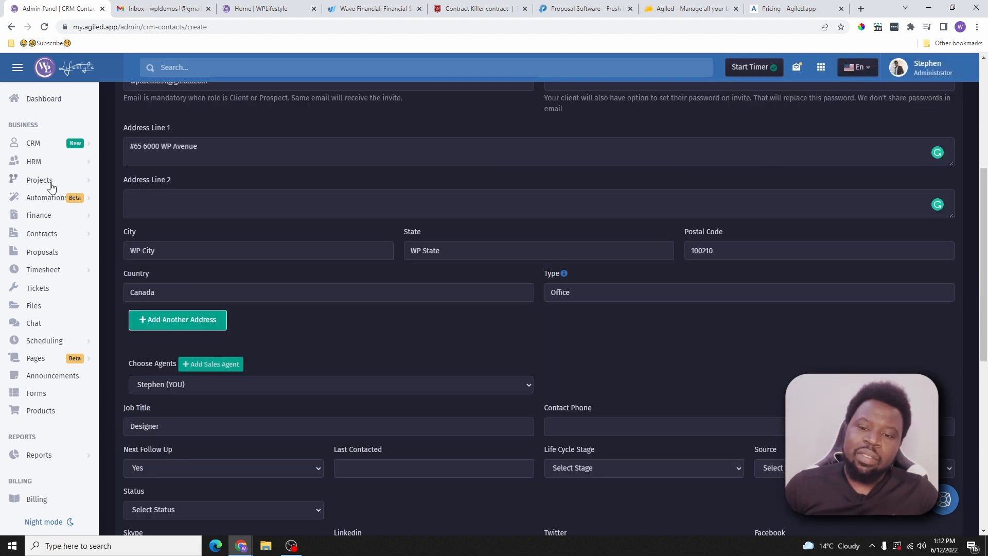
Step: Open the CRM contacts list and view the actions available for the newly created client
{"action": "left_click", "coordinate": [36, 143]}
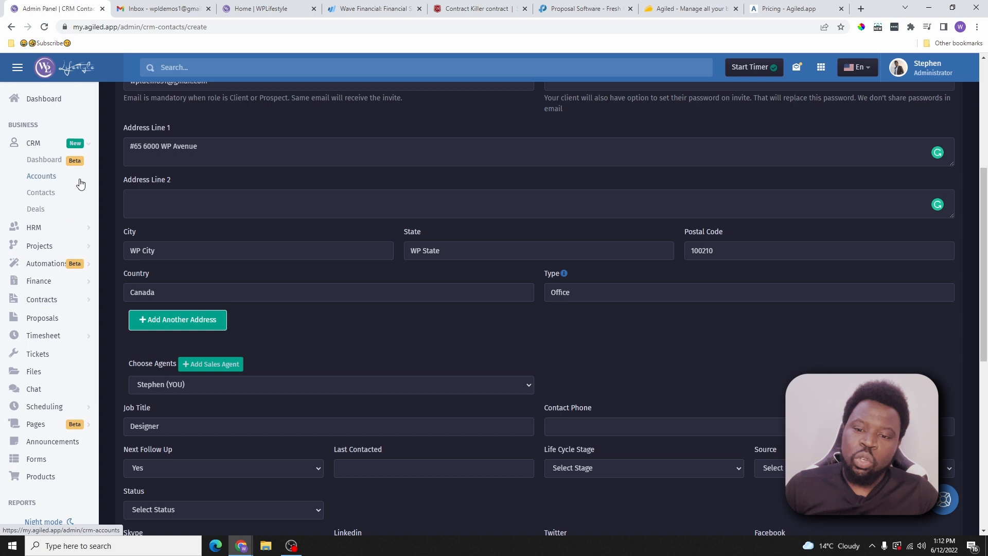
{"action": "left_click", "coordinate": [48, 194]}
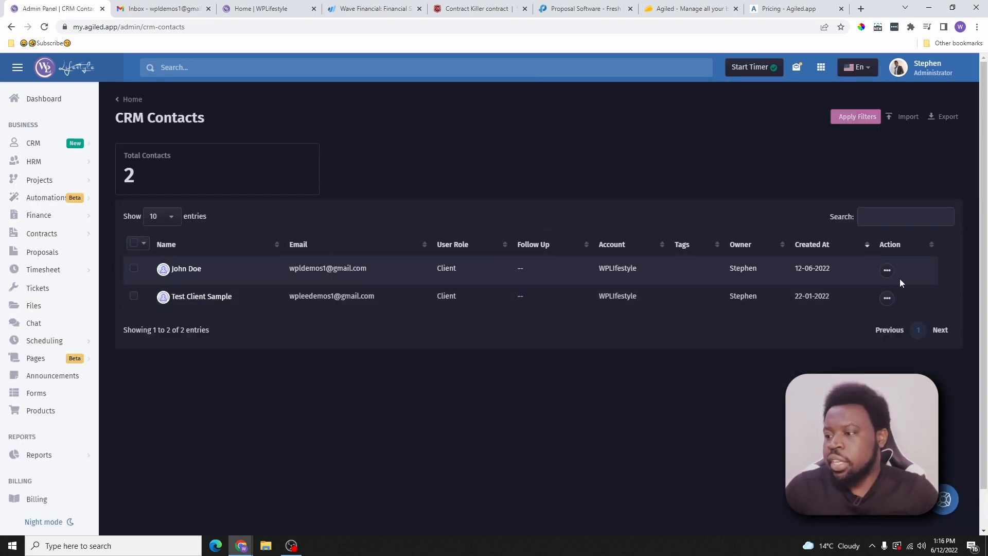
{"action": "left_click", "coordinate": [887, 273]}
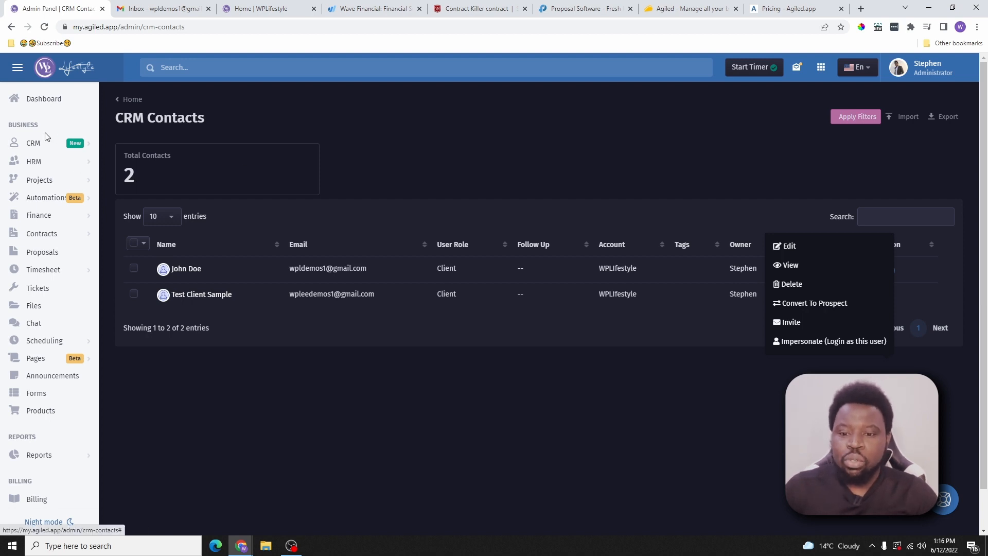
Step: Open the contract types list and view the form for adding a contract type, closing it without saving
{"action": "left_click", "coordinate": [42, 234]}
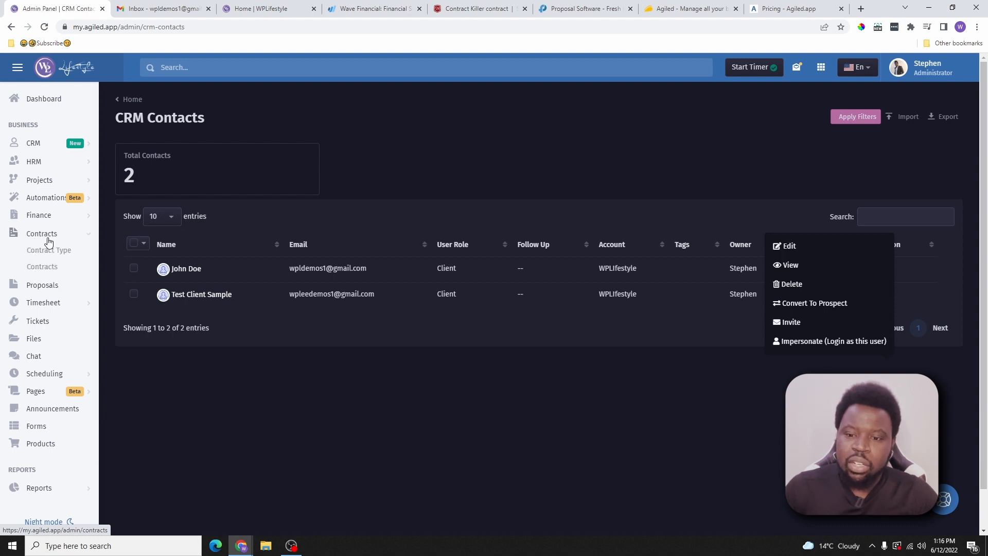
{"action": "left_click", "coordinate": [49, 251]}
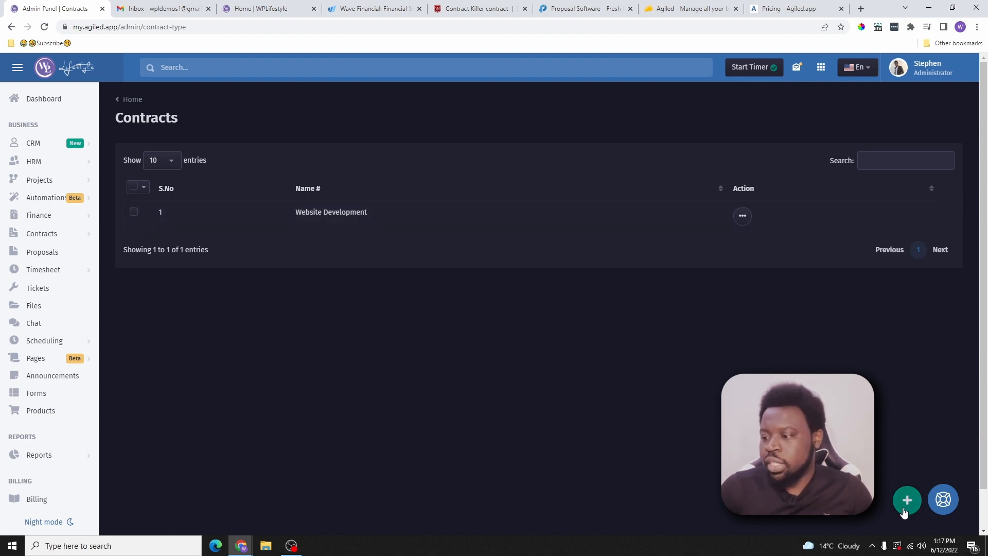
{"action": "left_click", "coordinate": [919, 500]}
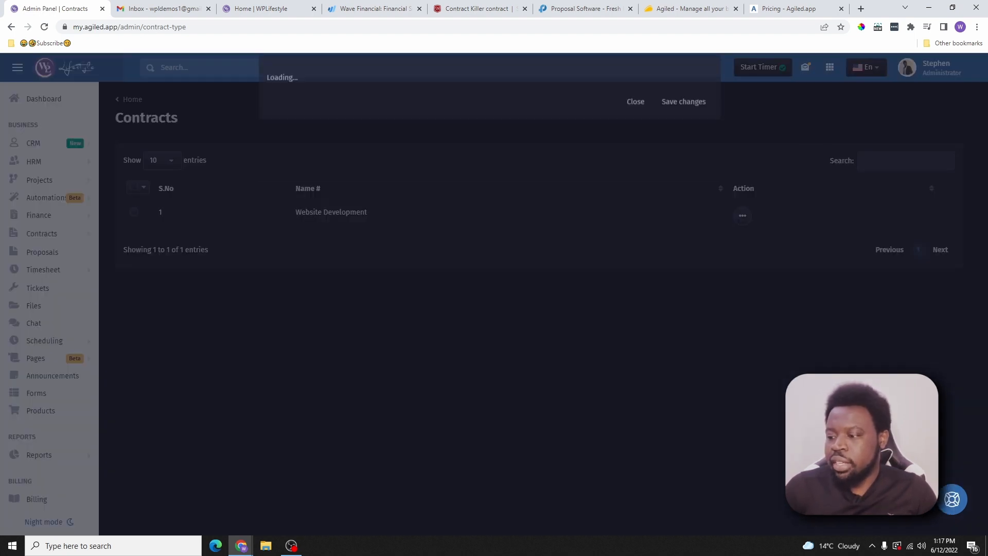
{"action": "left_click", "coordinate": [354, 130]}
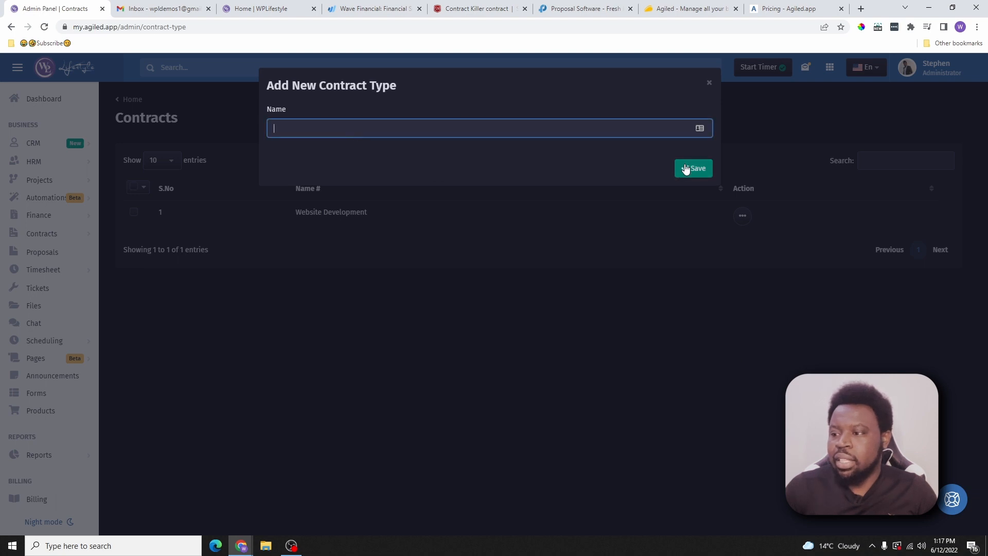
{"action": "left_click", "coordinate": [456, 264]}
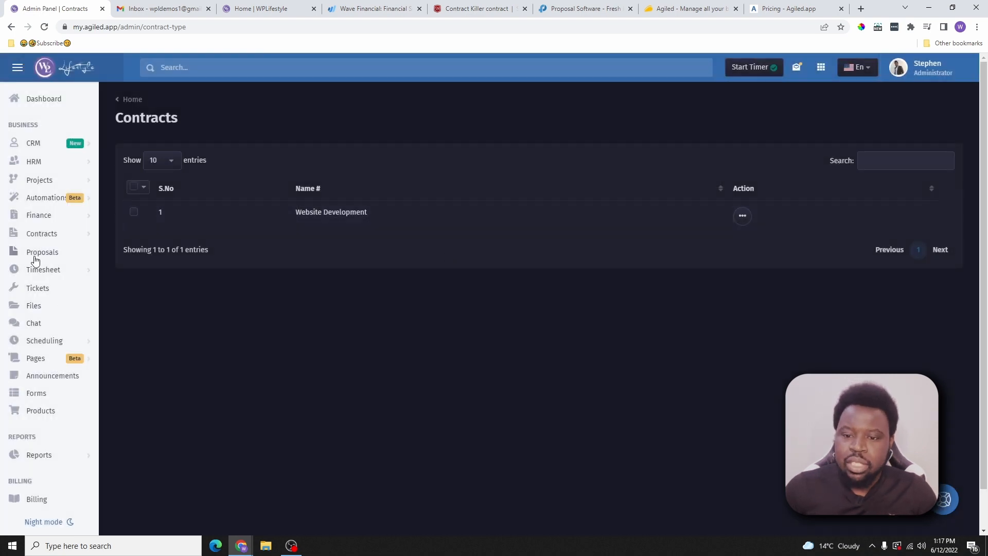
Step: Open the contracts list and switch the interface to light mode and back to night mode
{"action": "left_click", "coordinate": [33, 235]}
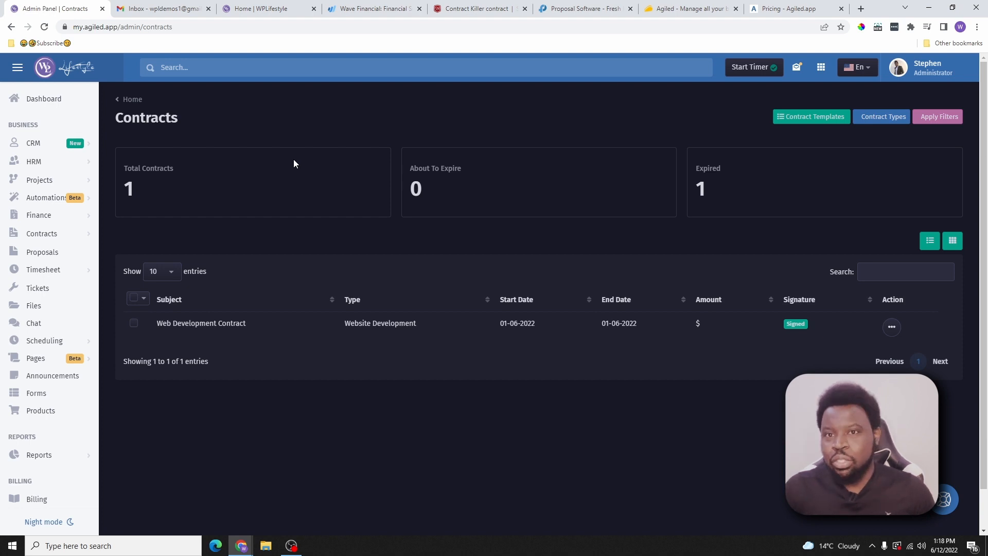
{"action": "left_click", "coordinate": [53, 524]}
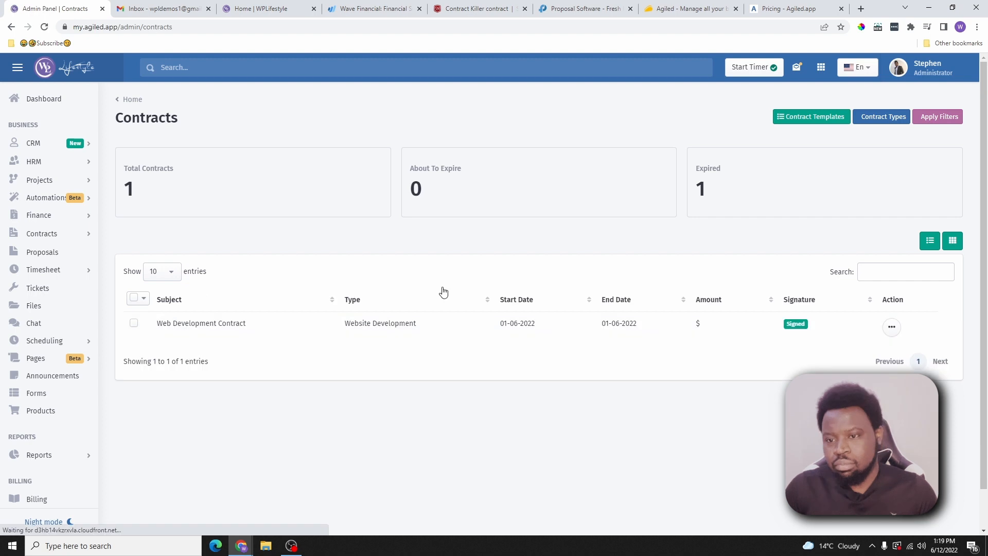
{"action": "scroll", "coordinate": [178, 441], "scroll_direction": "down", "scroll_amount": 1}
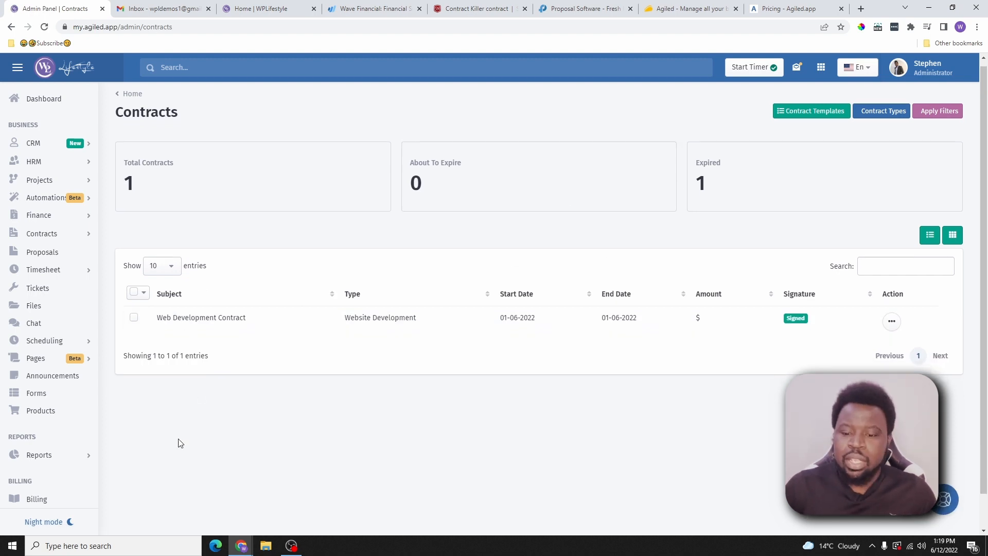
{"action": "left_click", "coordinate": [68, 532]}
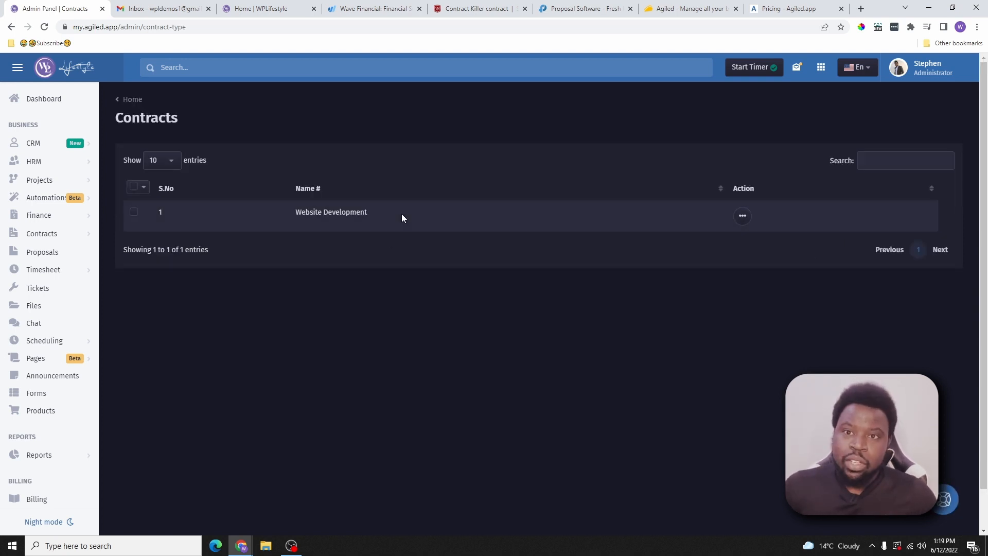
Step: Open the contracts list and view the full text of the signed Web Development Contract
{"action": "left_click", "coordinate": [45, 235]}
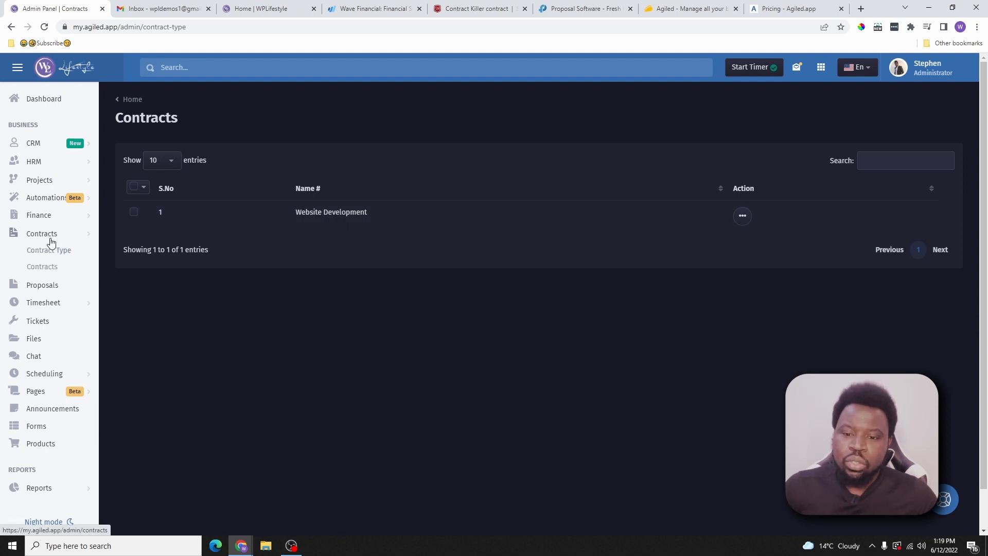
{"action": "left_click", "coordinate": [51, 267]}
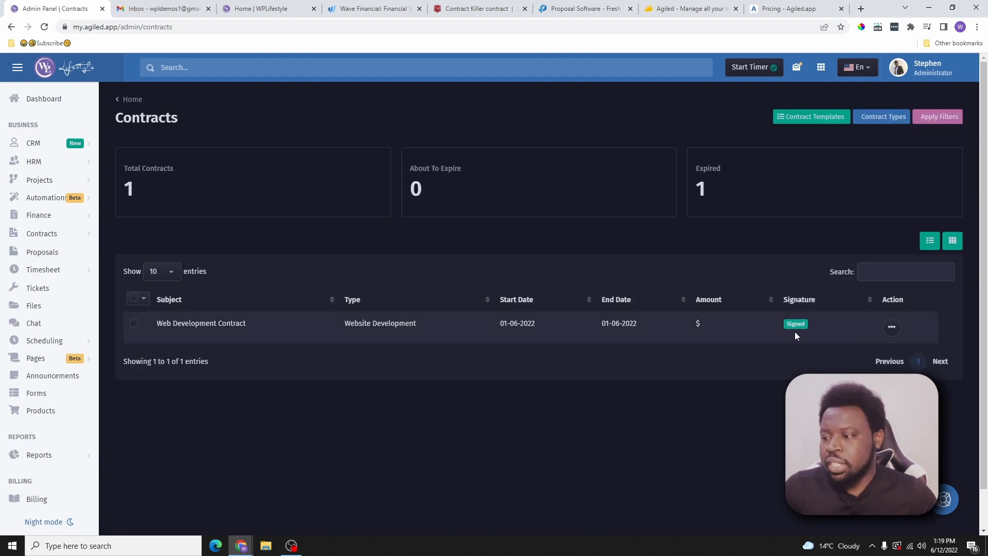
{"action": "left_click_drag", "start_coordinate": [810, 330], "coordinate": [758, 327]}
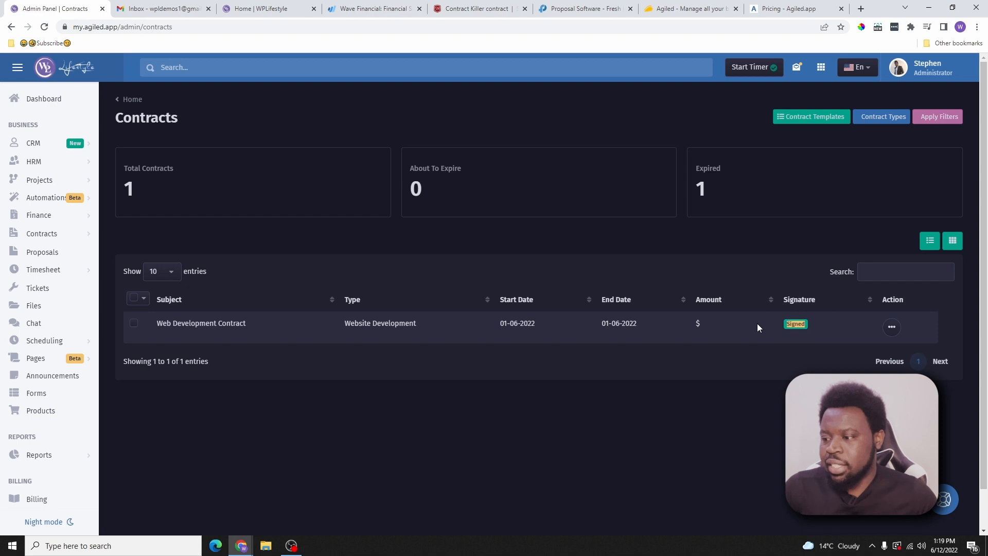
{"action": "left_click", "coordinate": [892, 327]}
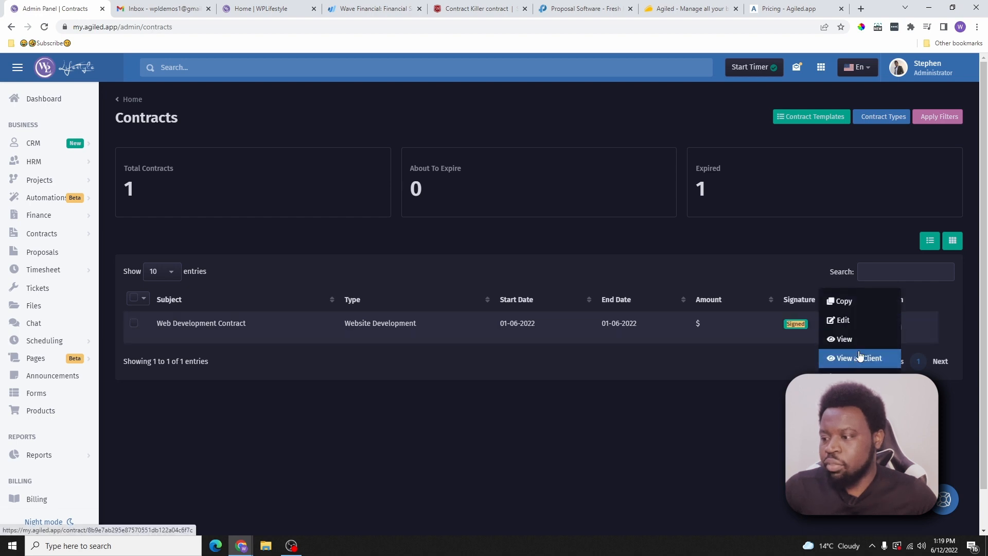
{"action": "left_click", "coordinate": [858, 340]}
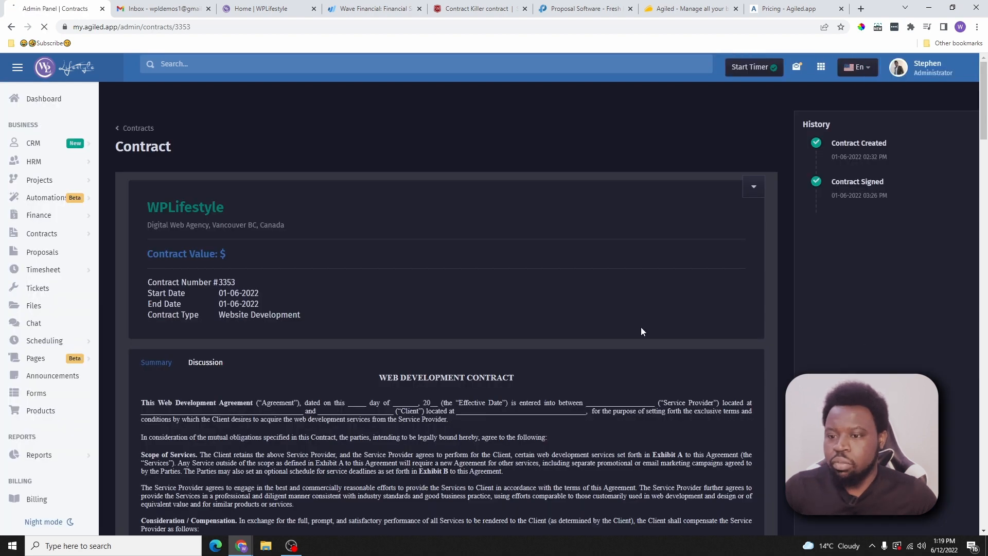
{"action": "scroll", "coordinate": [341, 301], "scroll_direction": "down", "scroll_amount": 11}
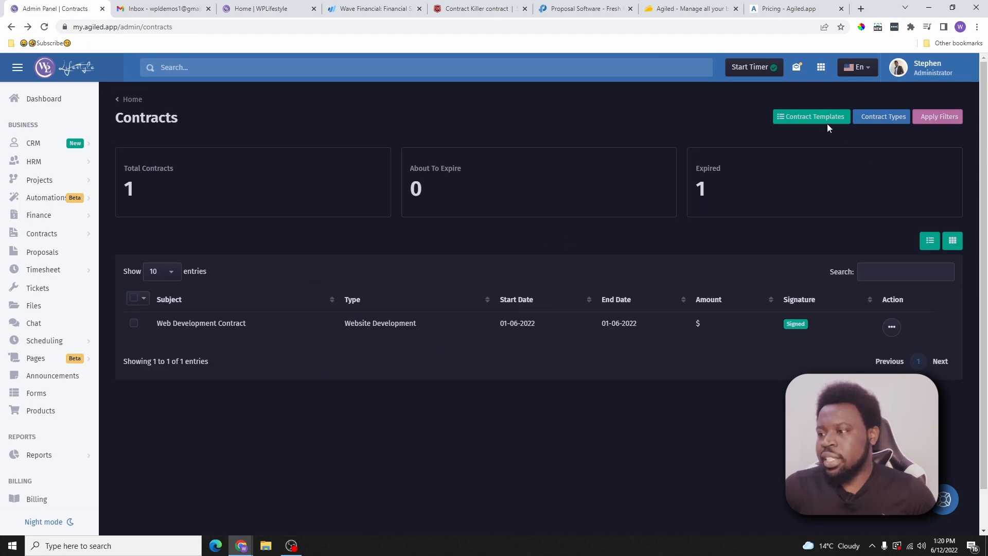
Step: Open the contract template marketplace and browse its templates through to page 3
{"action": "left_click", "coordinate": [818, 119]}
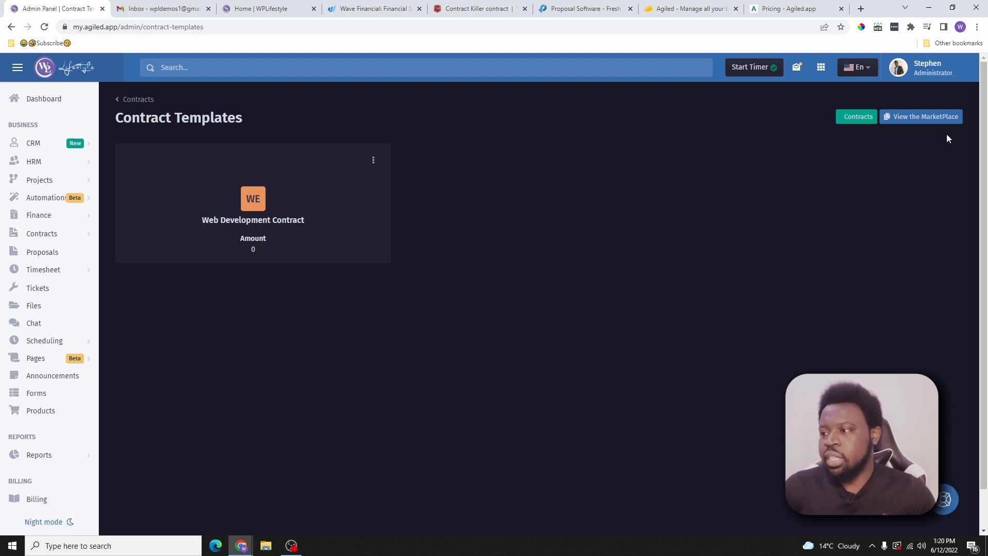
{"action": "left_click", "coordinate": [923, 118]}
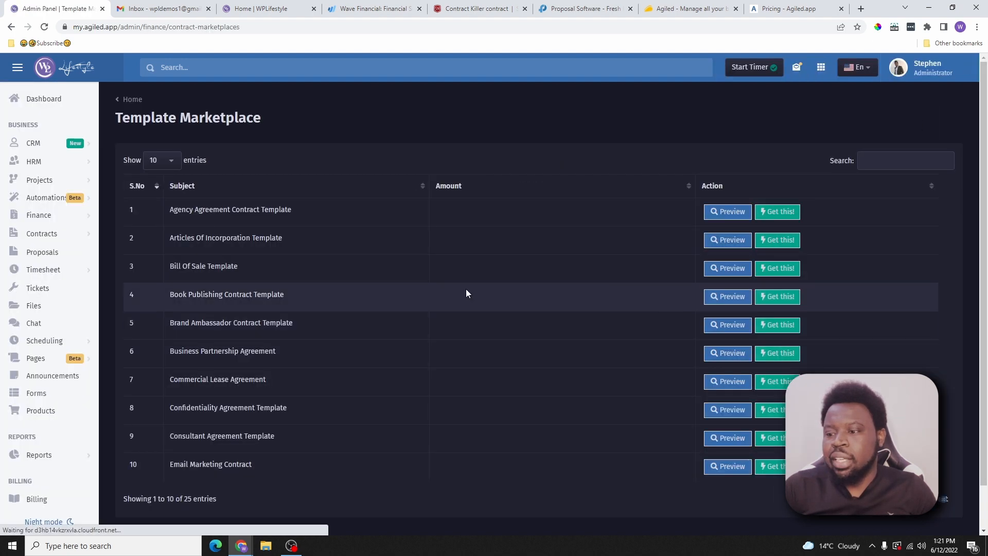
{"action": "scroll", "coordinate": [510, 247], "scroll_direction": "down", "scroll_amount": 2}
{"action": "scroll", "coordinate": [541, 386], "scroll_direction": "up", "scroll_amount": 2}
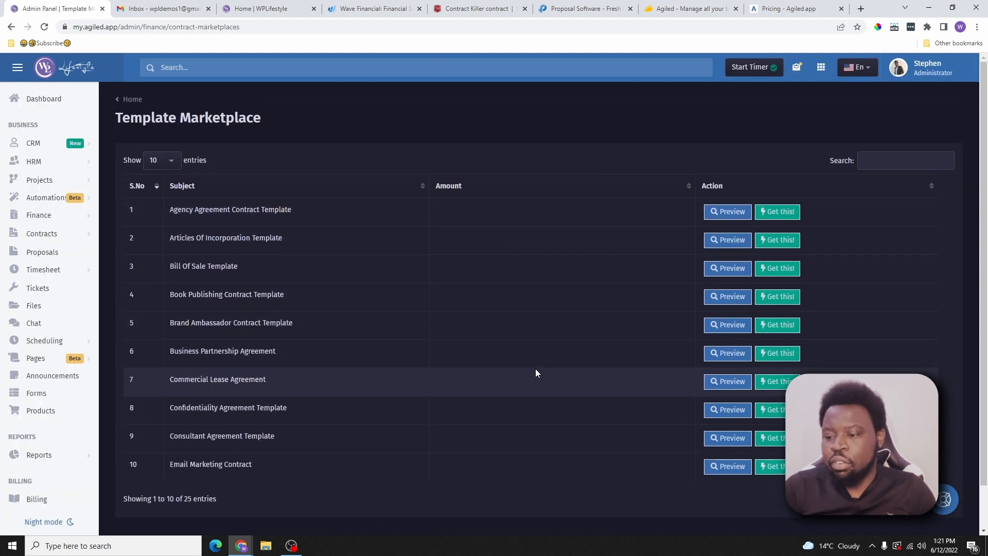
{"action": "scroll", "coordinate": [536, 368], "scroll_direction": "down", "scroll_amount": 1}
{"action": "left_click", "coordinate": [918, 448]}
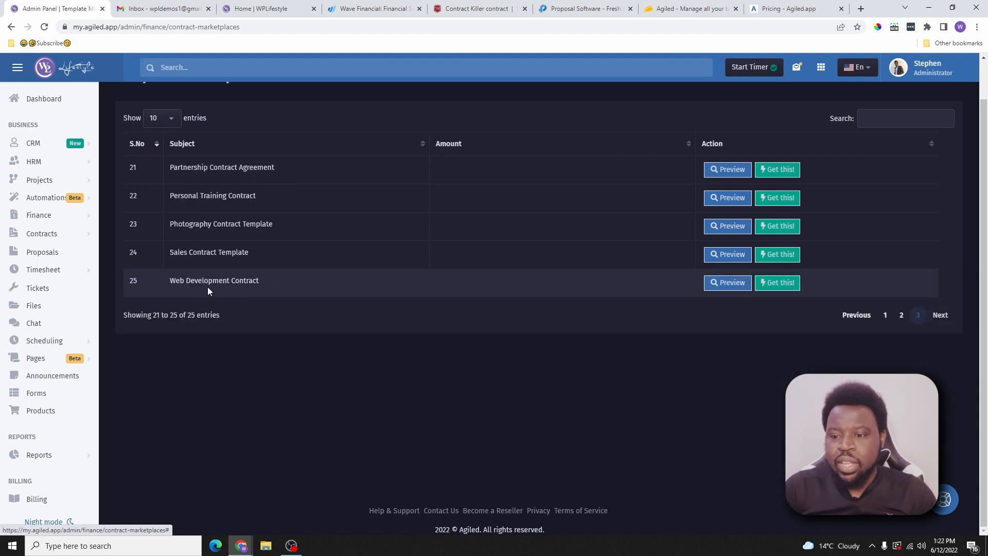
Step: Preview the marketplace's Web Development Contract template and check its option to add it to the templates, without adding it
{"action": "left_click", "coordinate": [731, 283]}
{"action": "scroll", "coordinate": [391, 310], "scroll_direction": "down", "scroll_amount": 20}
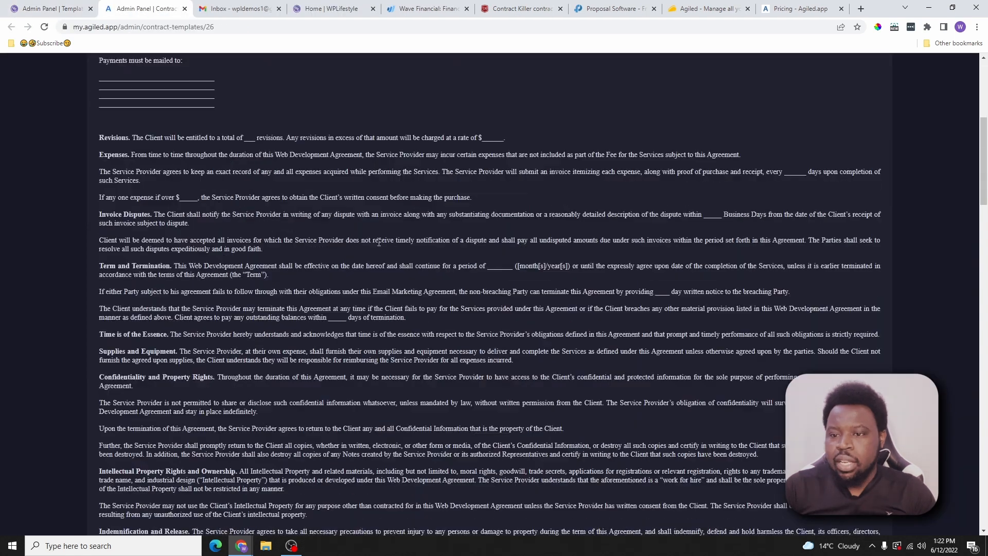
{"action": "scroll", "coordinate": [407, 279], "scroll_direction": "up", "scroll_amount": 20}
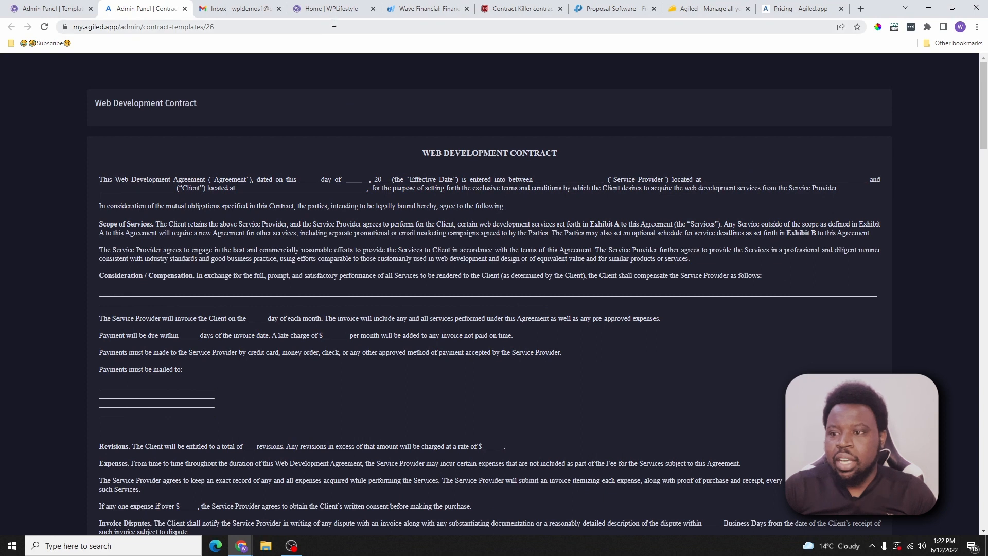
{"action": "left_click", "coordinate": [185, 9]}
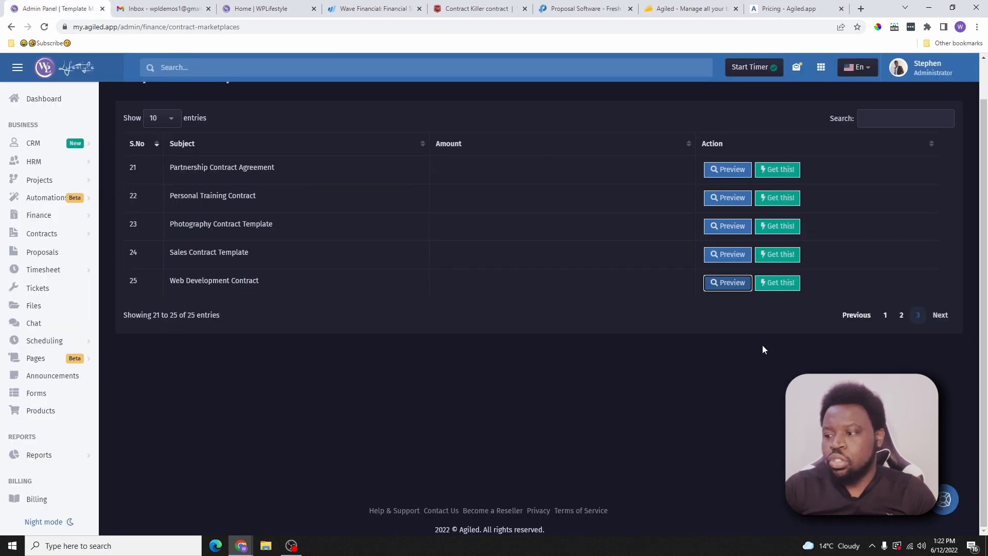
{"action": "left_click", "coordinate": [783, 286]}
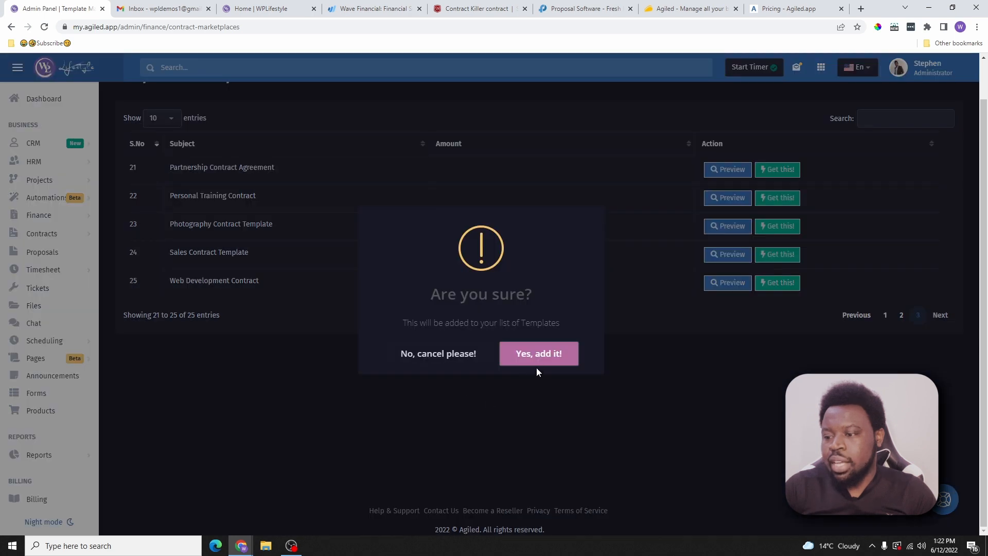
{"action": "left_click", "coordinate": [458, 355]}
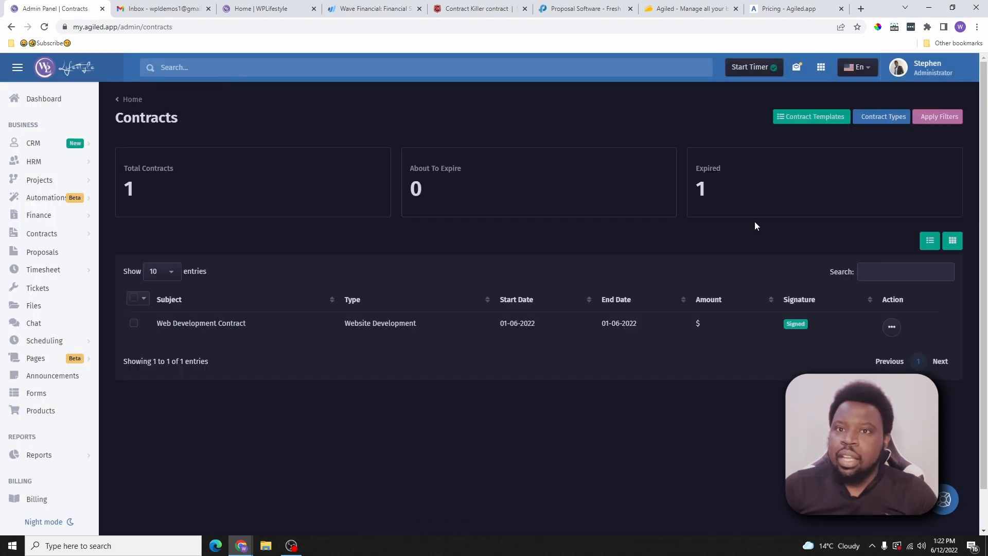
Step: Open the existing Web Development Contract in the contract templates for editing
{"action": "left_click", "coordinate": [822, 119]}
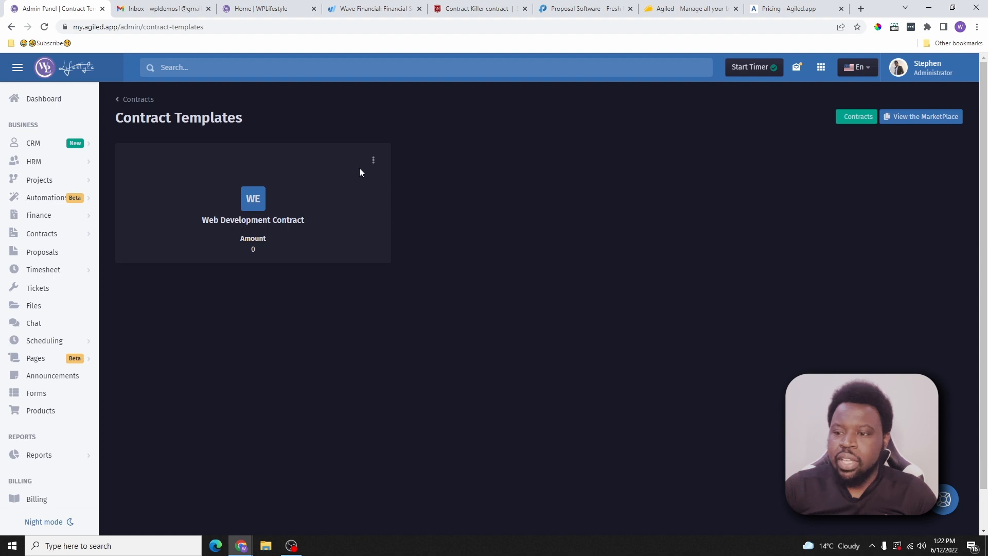
{"action": "left_click", "coordinate": [374, 160]}
{"action": "left_click", "coordinate": [350, 193]}
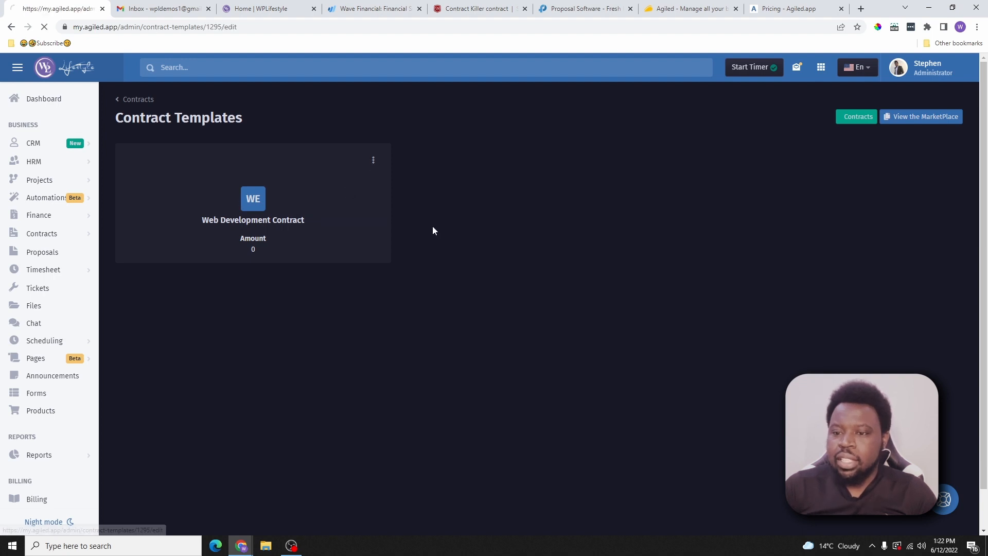
Step: Examine the contract template's amount, subject, notes and contract details fields
{"action": "left_click", "coordinate": [590, 181]}
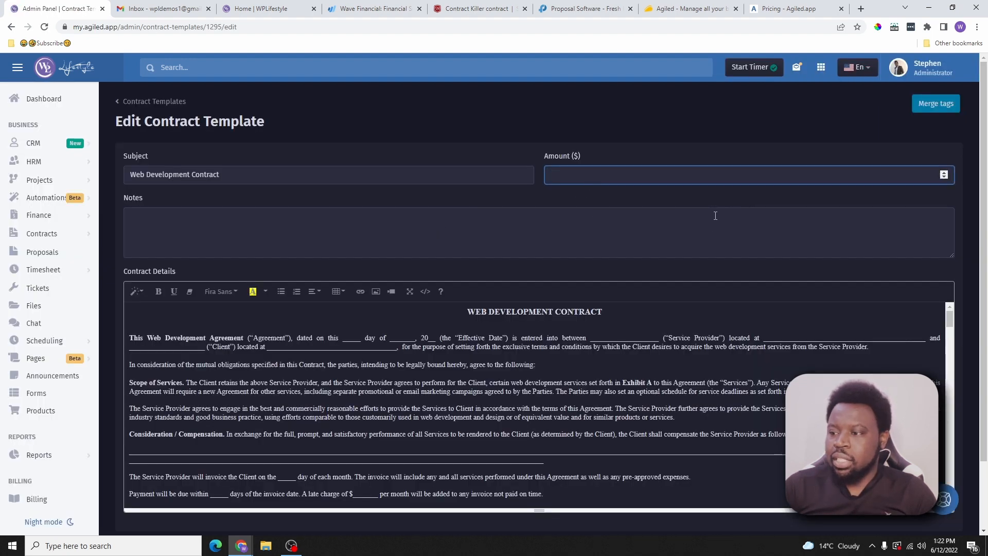
{"action": "left_click_drag", "start_coordinate": [250, 174], "coordinate": [127, 177]}
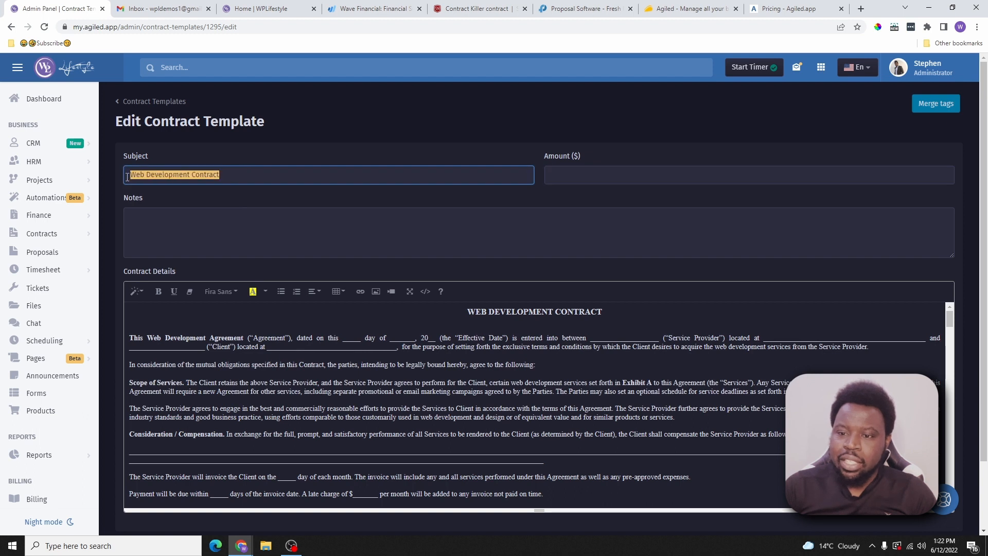
{"action": "left_click", "coordinate": [236, 243]}
{"action": "scroll", "coordinate": [388, 273], "scroll_direction": "down", "scroll_amount": 2}
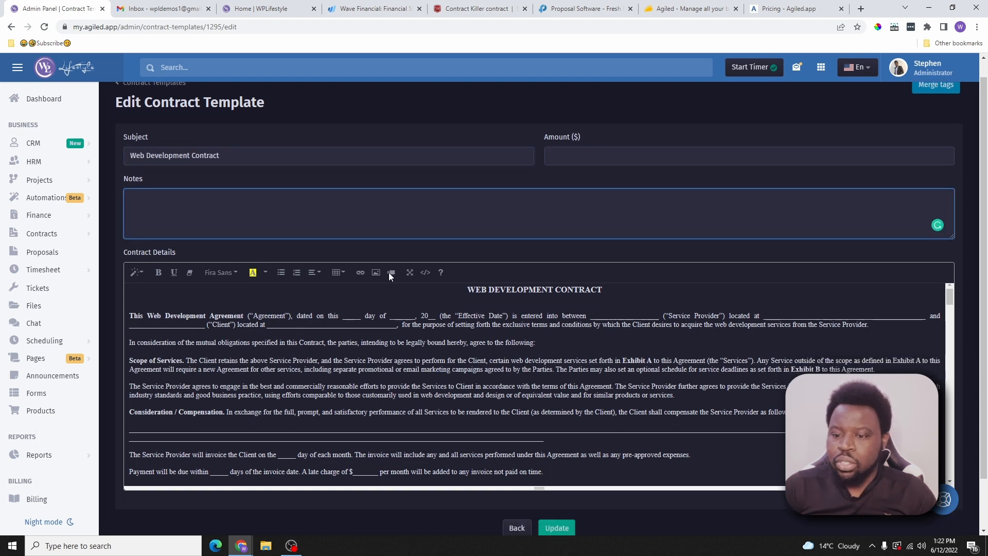
{"action": "left_click", "coordinate": [539, 235]}
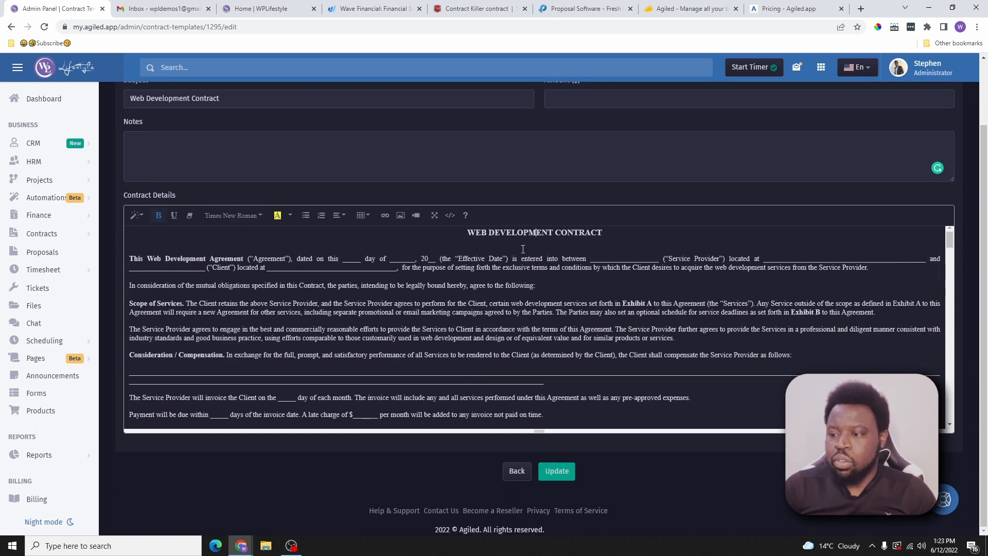
{"action": "left_click", "coordinate": [484, 266]}
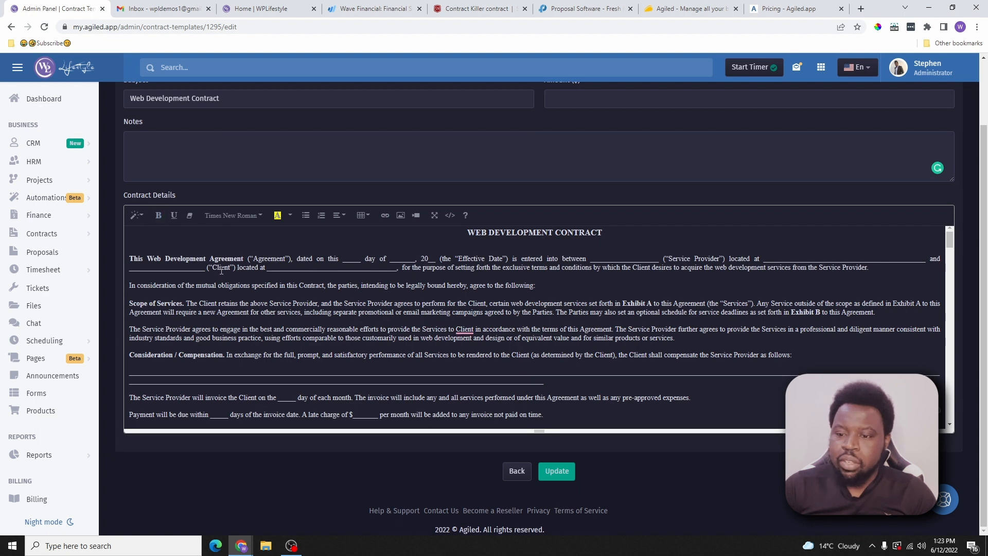
Step: Try deleting the phrase "This Web Development Agreement" from the contract details and undo the deletion
{"action": "left_click_drag", "start_coordinate": [246, 257], "coordinate": [130, 250]}
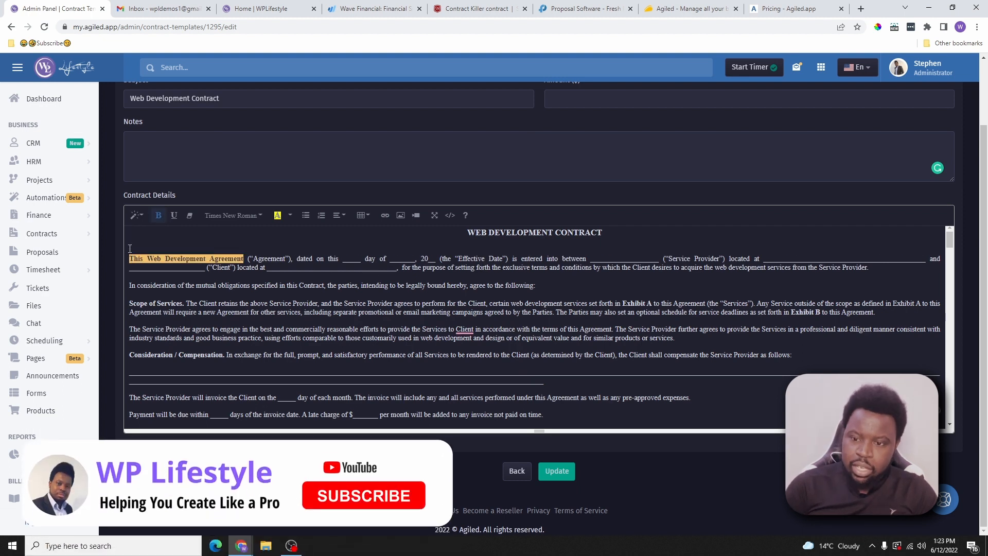
{"action": "key", "text": "BackSpace"}
{"action": "key", "text": "ctrl+z"}
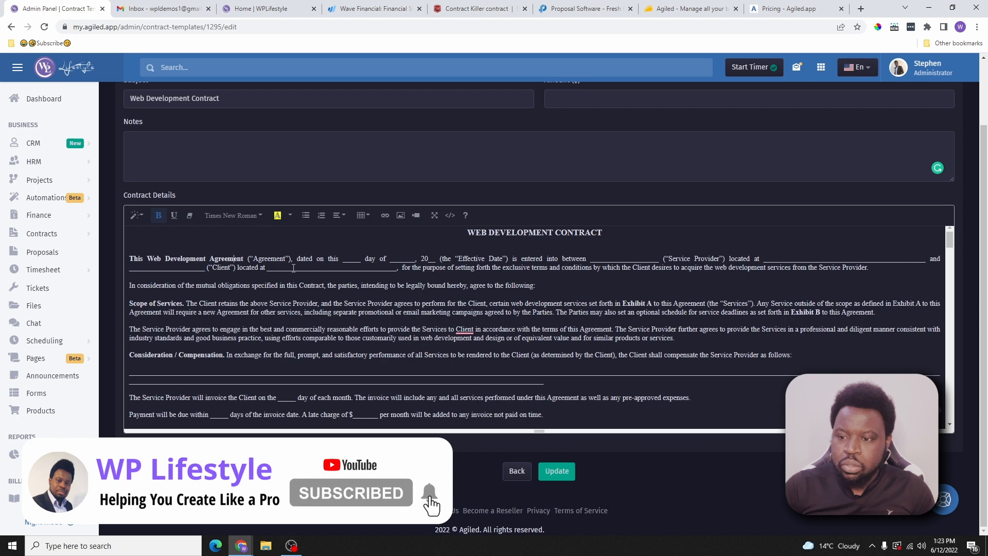
Step: Read through the template's contract details to the closing section and highlight the "IN WITNESS WHEREOF" clause
{"action": "scroll", "coordinate": [447, 320], "scroll_direction": "up", "scroll_amount": 2}
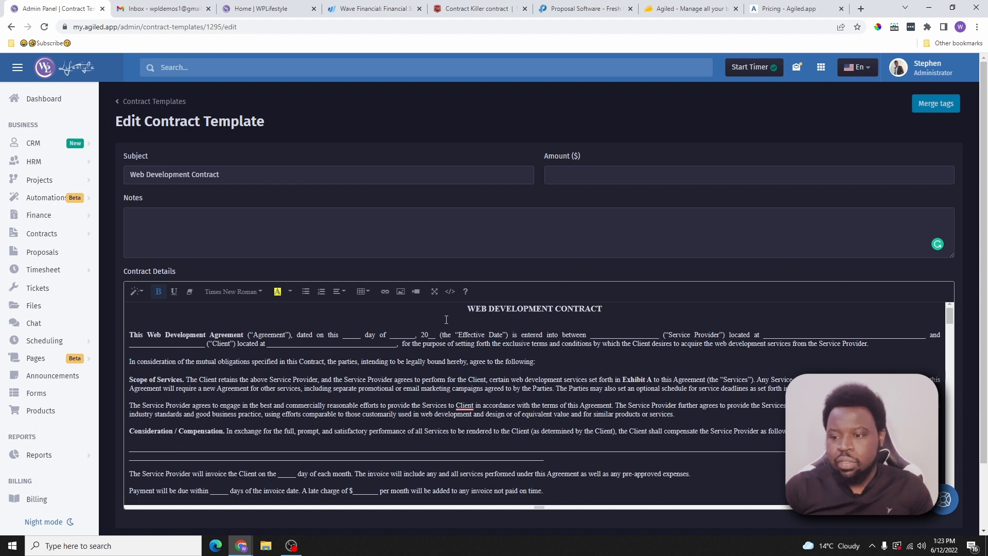
{"action": "scroll", "coordinate": [592, 331], "scroll_direction": "down", "scroll_amount": 10}
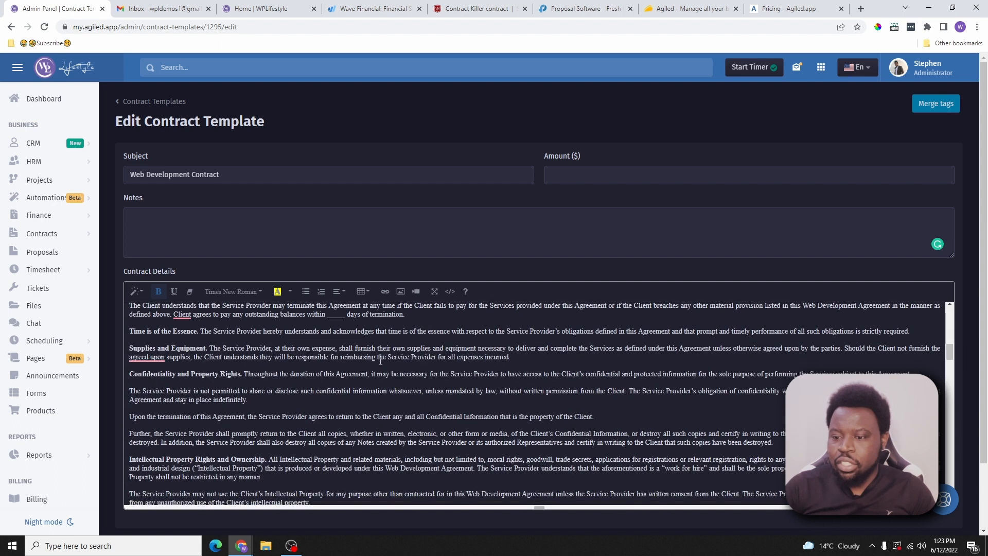
{"action": "scroll", "coordinate": [371, 387], "scroll_direction": "down", "scroll_amount": 10}
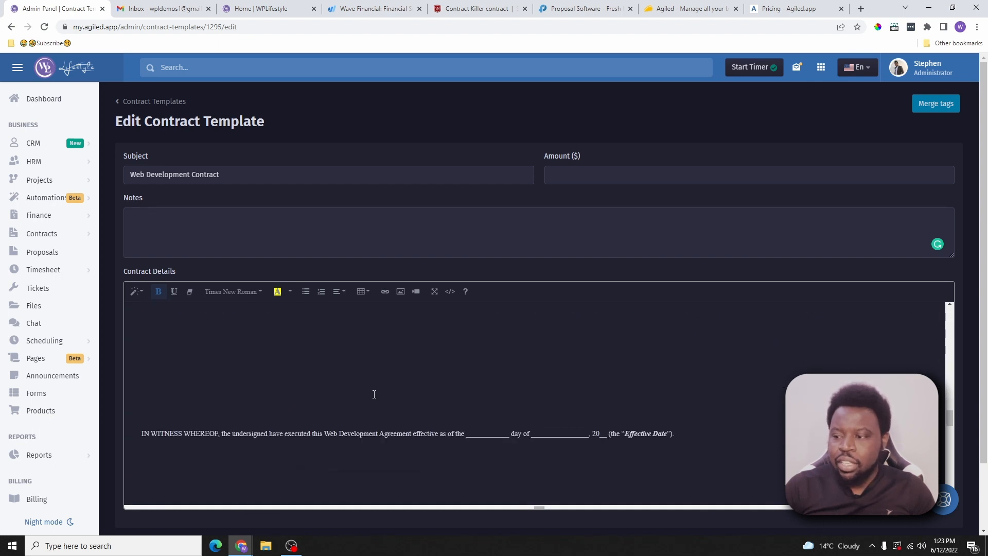
{"action": "scroll", "coordinate": [373, 392], "scroll_direction": "up", "scroll_amount": 6}
{"action": "scroll", "coordinate": [376, 395], "scroll_direction": "down", "scroll_amount": 4}
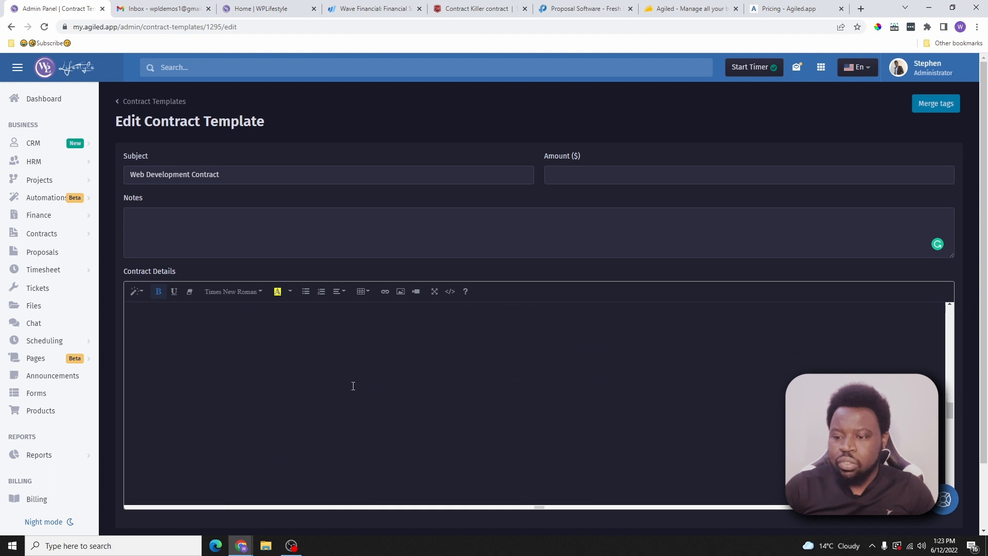
{"action": "left_click", "coordinate": [610, 416]}
{"action": "scroll", "coordinate": [249, 396], "scroll_direction": "down", "scroll_amount": 2}
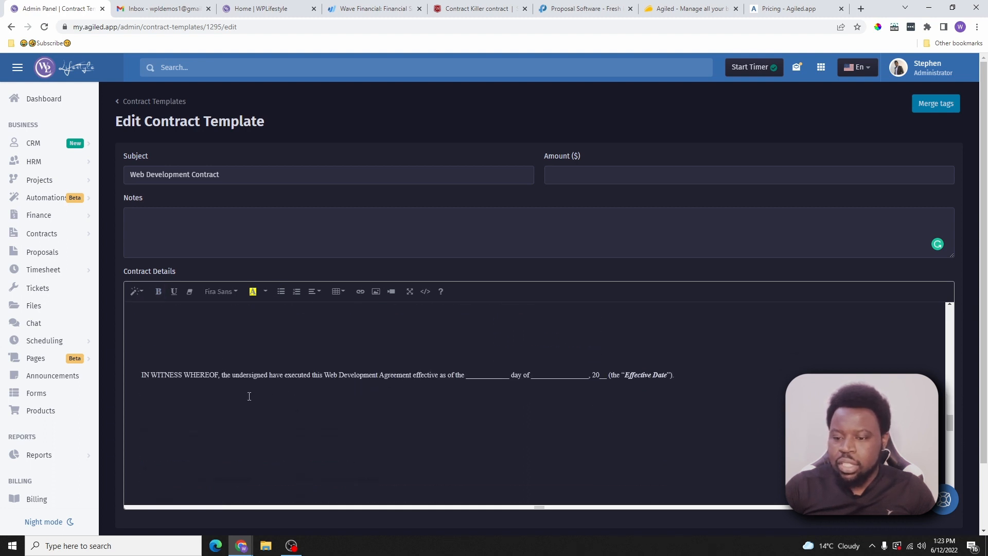
{"action": "left_click_drag", "start_coordinate": [141, 374], "coordinate": [724, 377]}
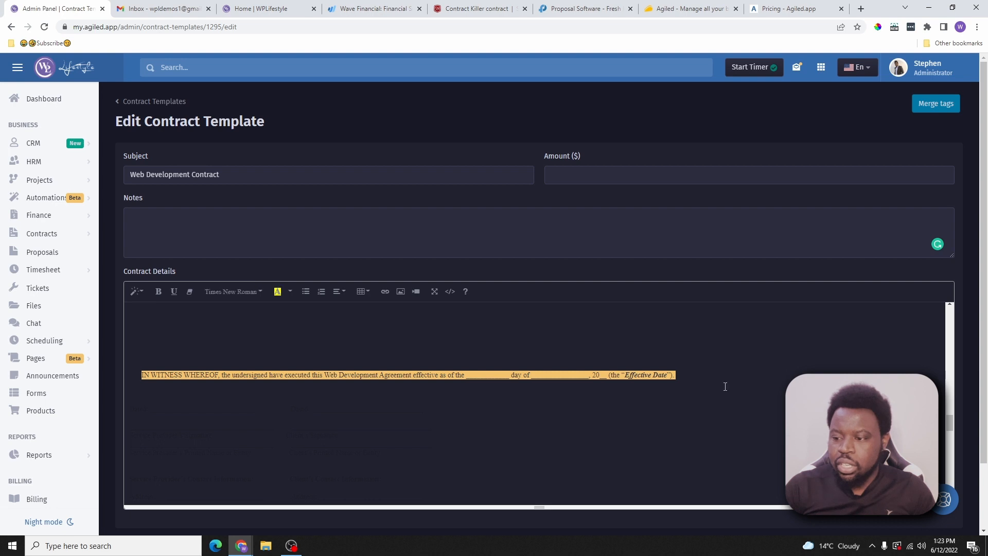
{"action": "key", "text": "Delete"}
Step: Switch to the open Contract Killer page and review its contract features and template purchase options
{"action": "left_click", "coordinate": [482, 8]}
{"action": "scroll", "coordinate": [344, 217], "scroll_direction": "up", "scroll_amount": 15}
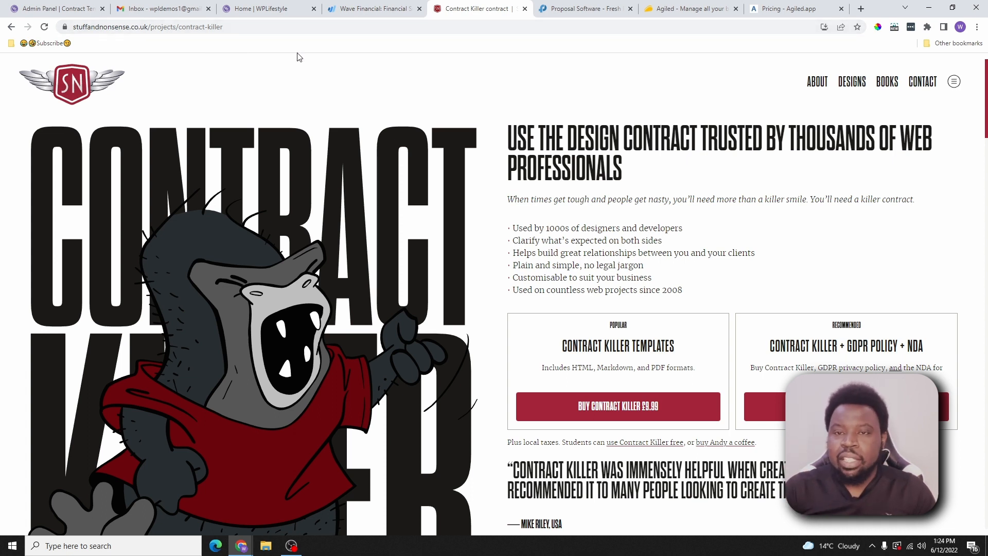
{"action": "scroll", "coordinate": [453, 260], "scroll_direction": "down", "scroll_amount": 15}
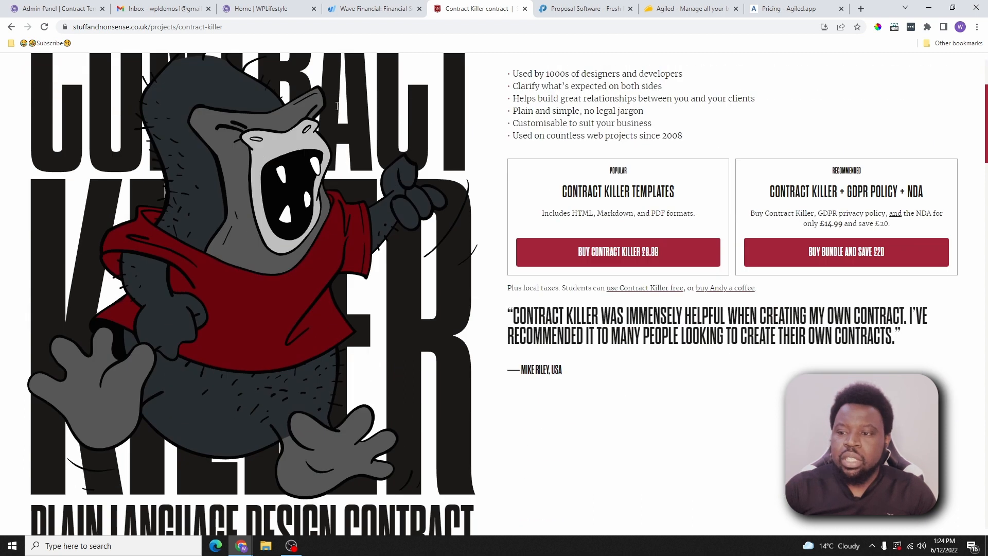
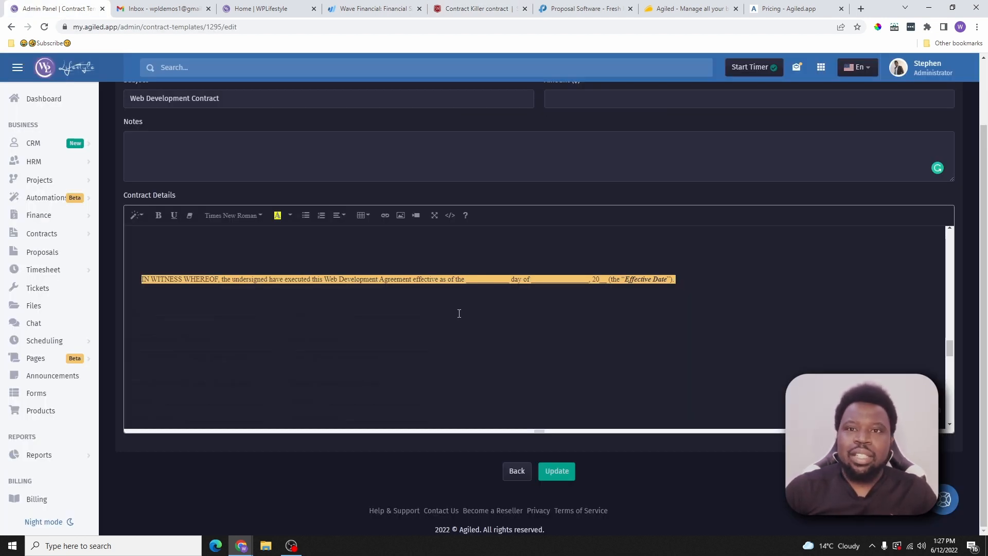
Step: Save the Web Development Contract template and start adding a new contract from the contracts list
{"action": "left_click", "coordinate": [562, 471]}
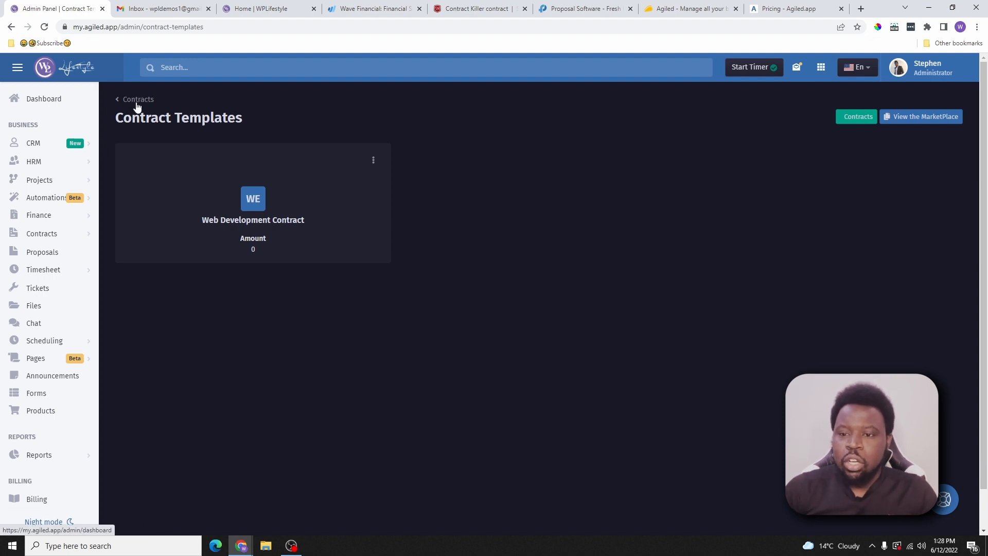
{"action": "left_click", "coordinate": [44, 235]}
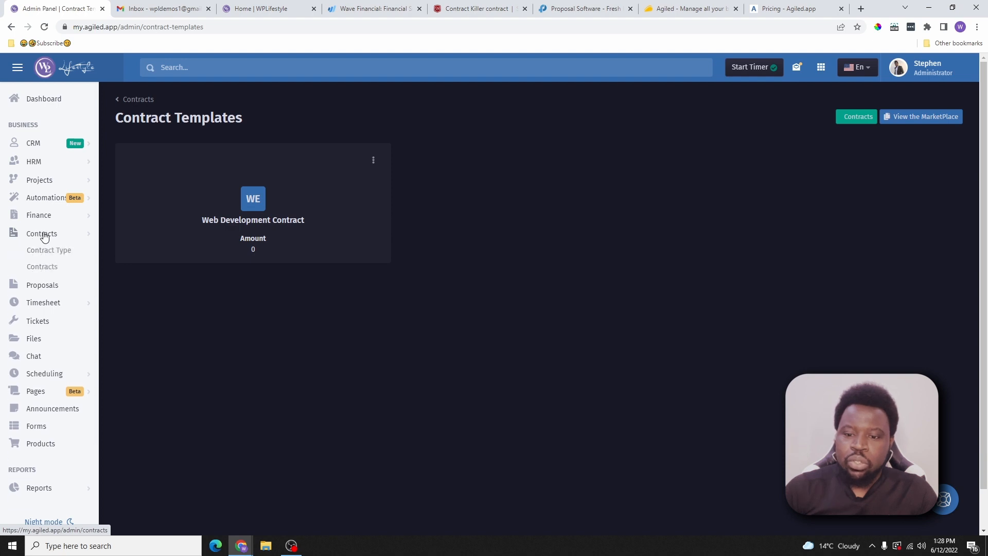
{"action": "left_click", "coordinate": [46, 267]}
{"action": "scroll", "coordinate": [478, 260], "scroll_direction": "down", "scroll_amount": 2}
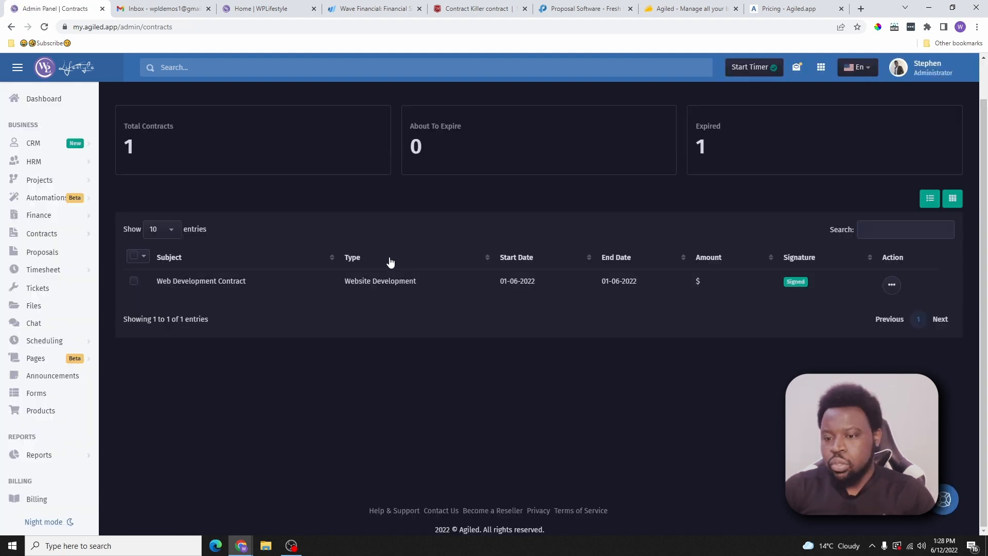
{"action": "left_click", "coordinate": [907, 497]}
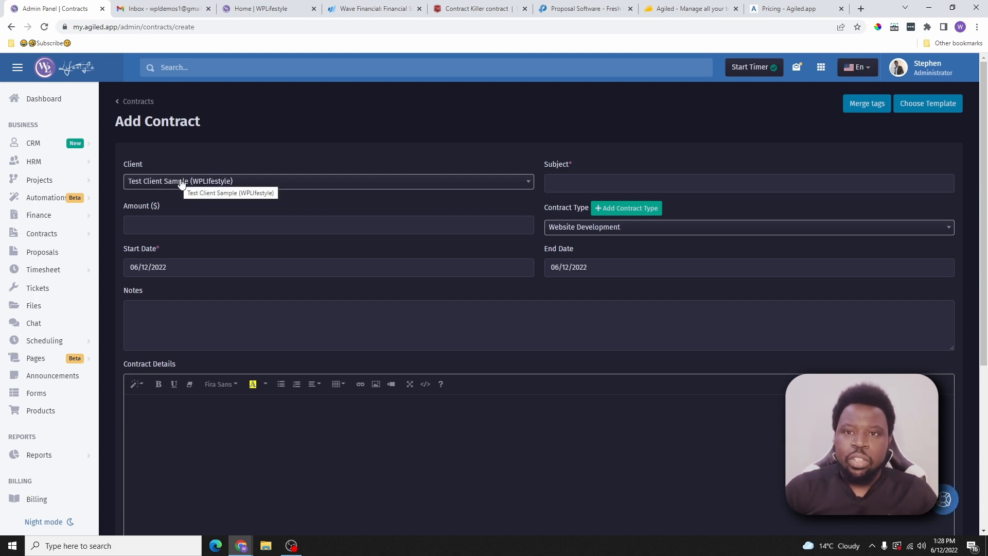
Step: Assign the contract to the WPLIfestyle client other than Test Client Sample and enter the subject "Web Design Contract"
{"action": "left_click", "coordinate": [179, 183]}
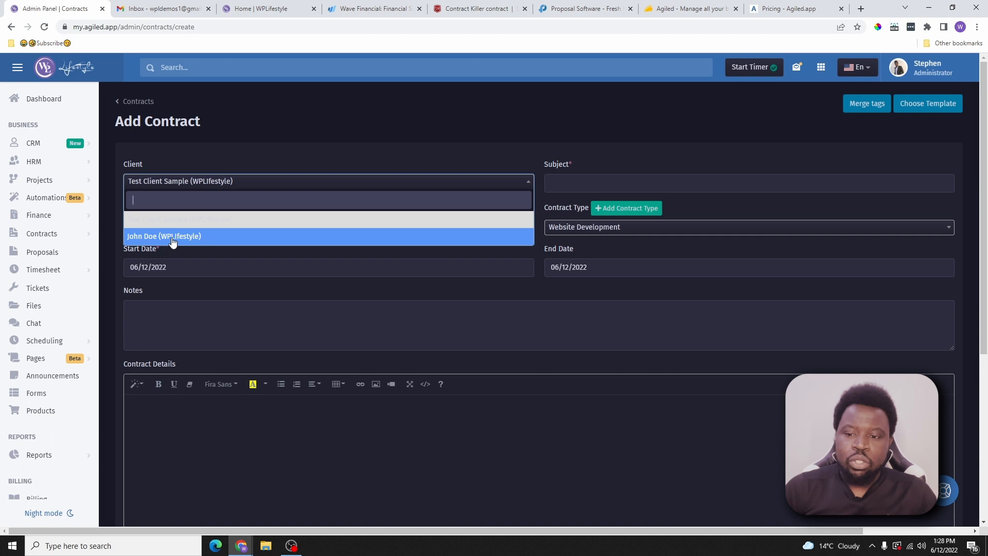
{"action": "left_click", "coordinate": [171, 239]}
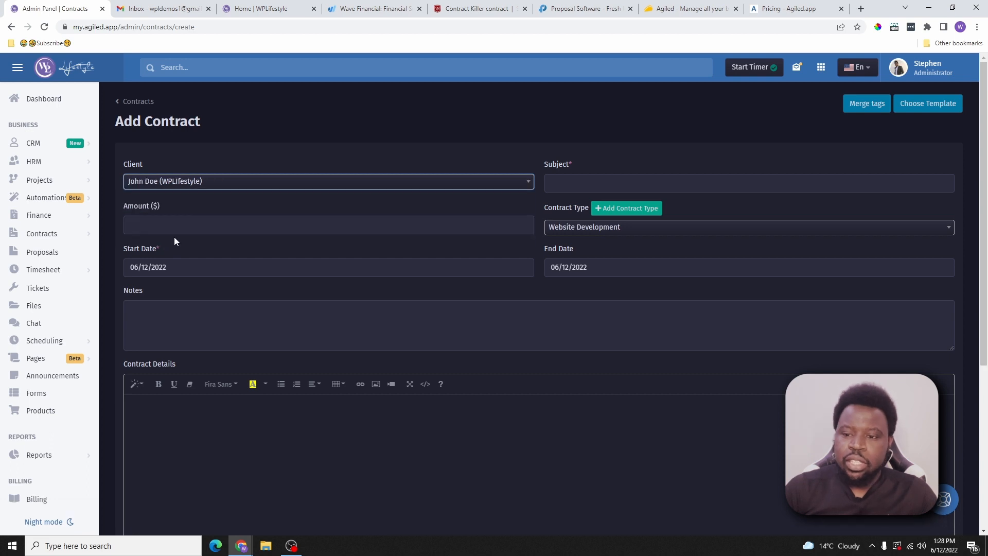
{"action": "left_click", "coordinate": [609, 184]}
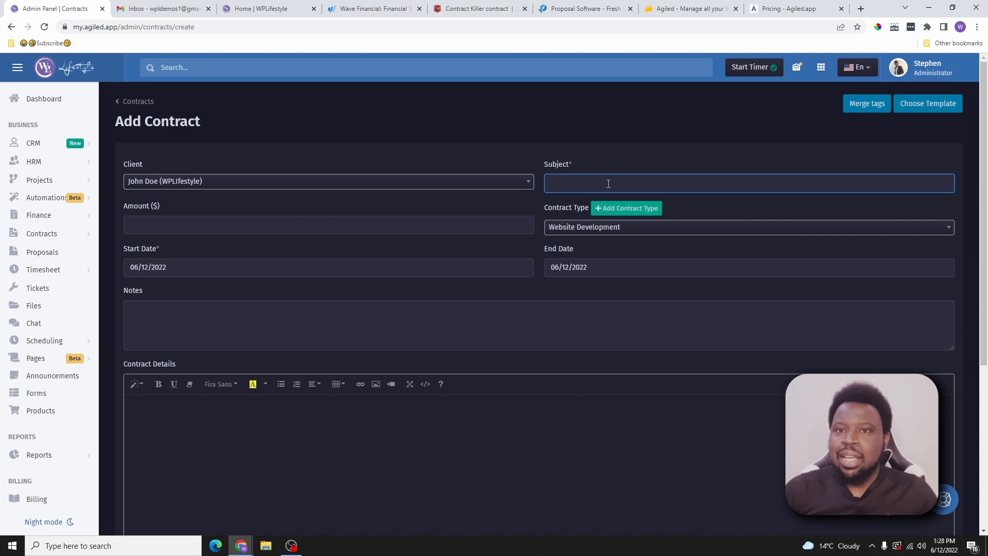
{"action": "type", "text": "Web Design Contract"}
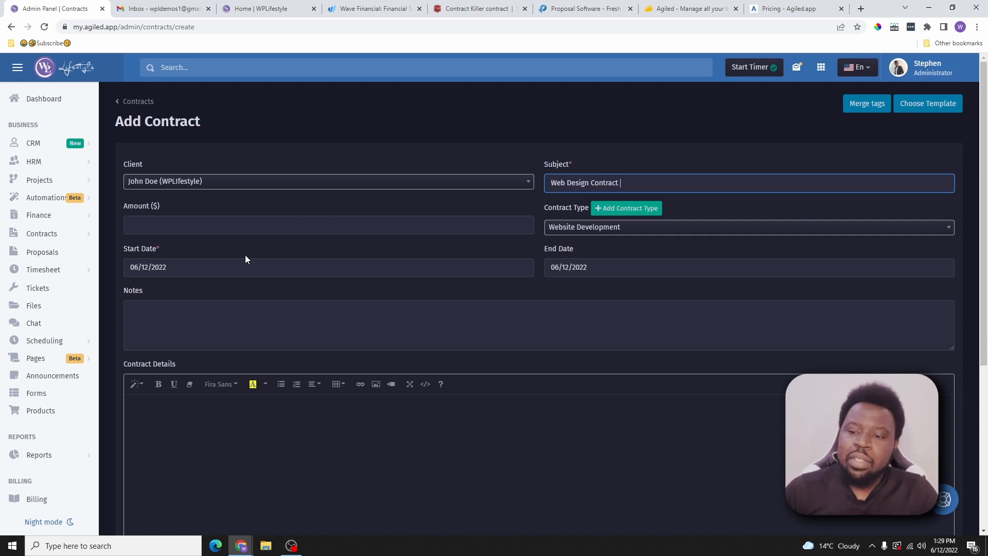
Step: Set the contract amount to $2000 and choose Website Development as the contract type
{"action": "left_click", "coordinate": [245, 228]}
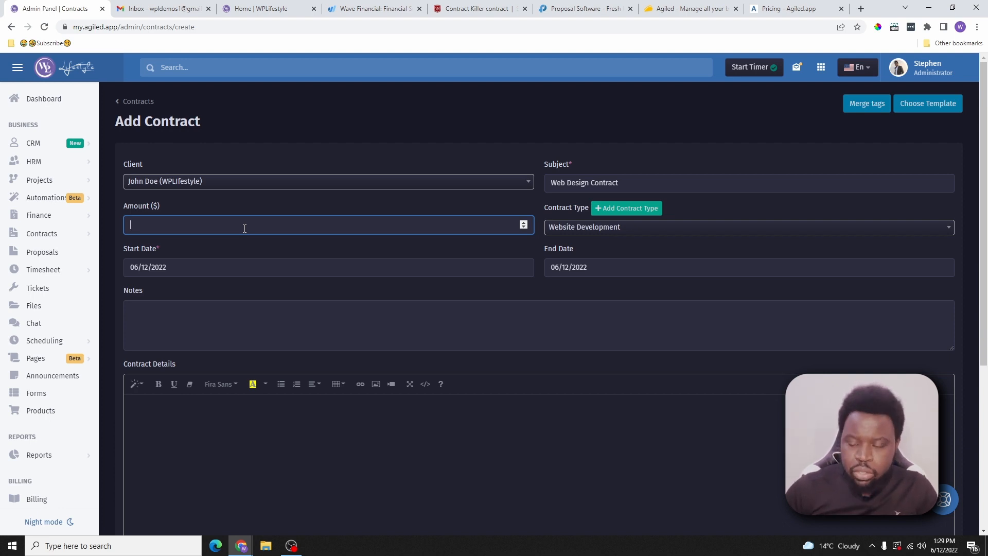
{"action": "type", "text": "2000"}
{"action": "left_click", "coordinate": [638, 227]}
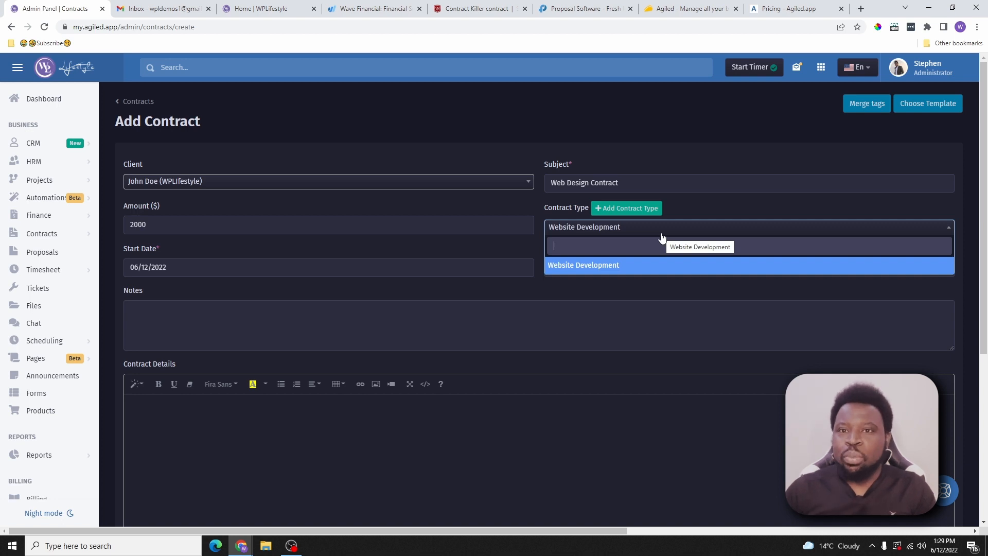
{"action": "left_click", "coordinate": [614, 266]}
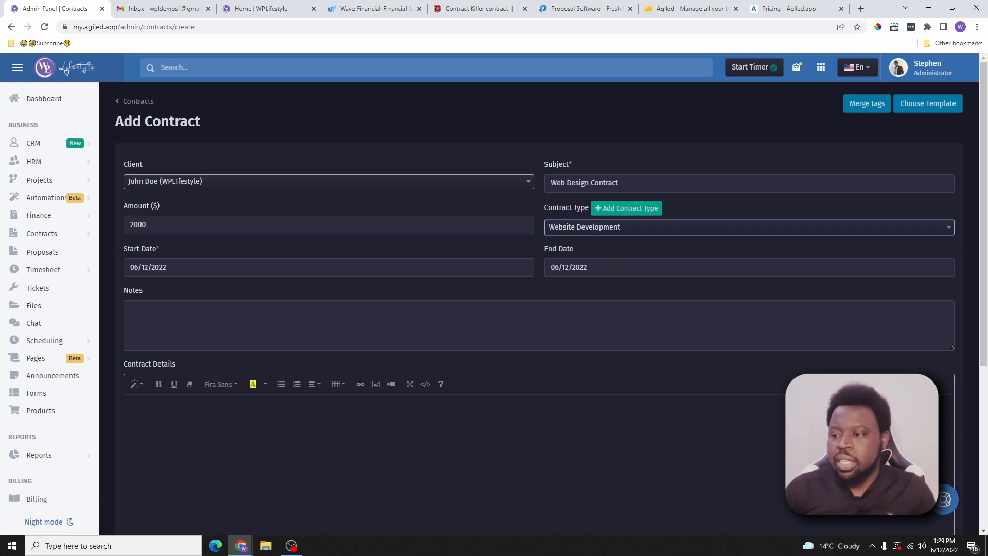
Step: Set the contract's start date to 06/12/2022 and its end date to 06/30/2022
{"action": "left_click", "coordinate": [192, 272]}
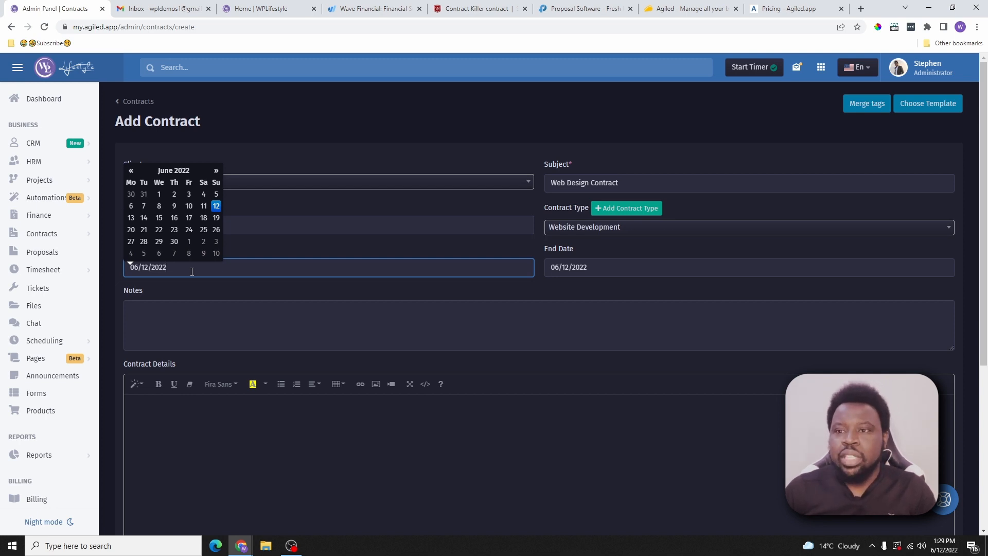
{"action": "left_click", "coordinate": [217, 208]}
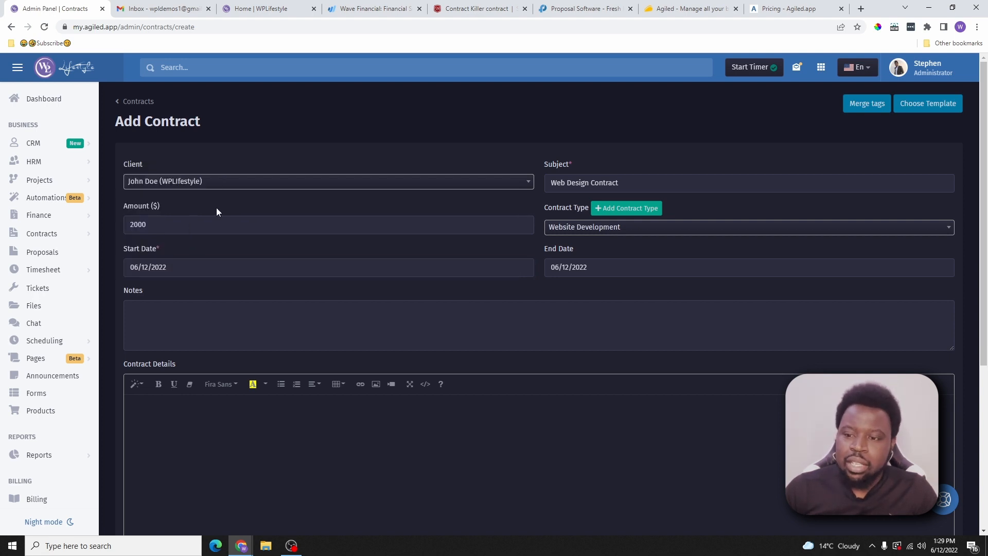
{"action": "left_click", "coordinate": [620, 261]}
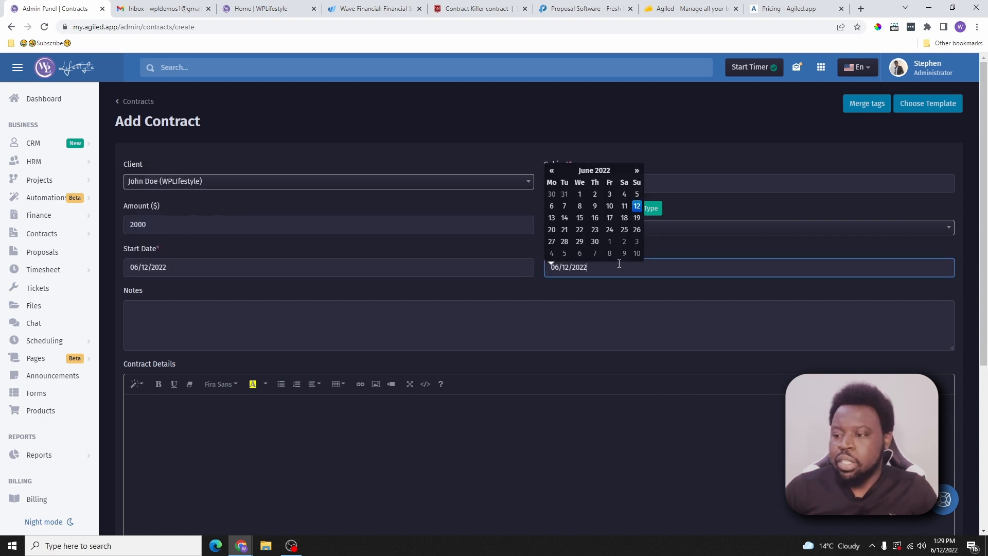
{"action": "left_click", "coordinate": [594, 242]}
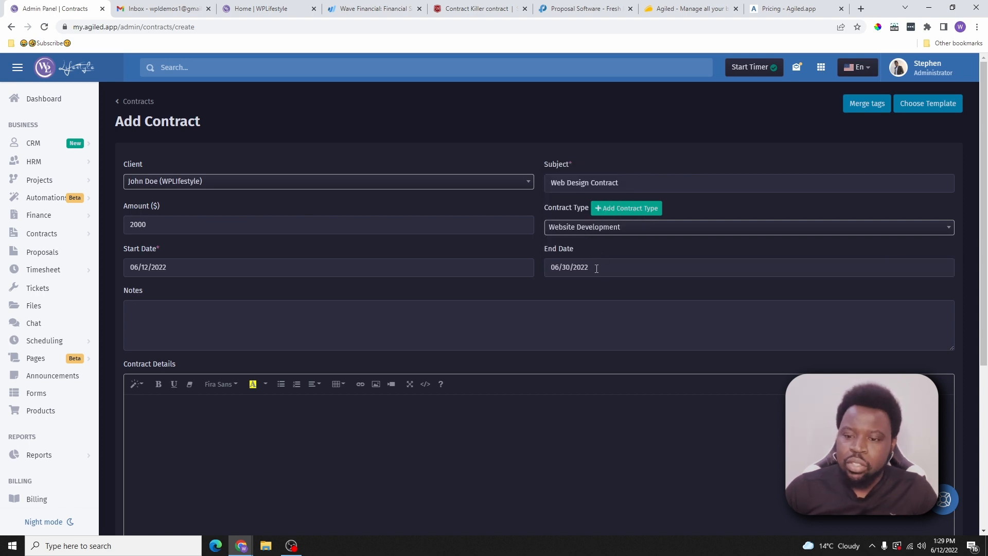
{"action": "left_click", "coordinate": [402, 328]}
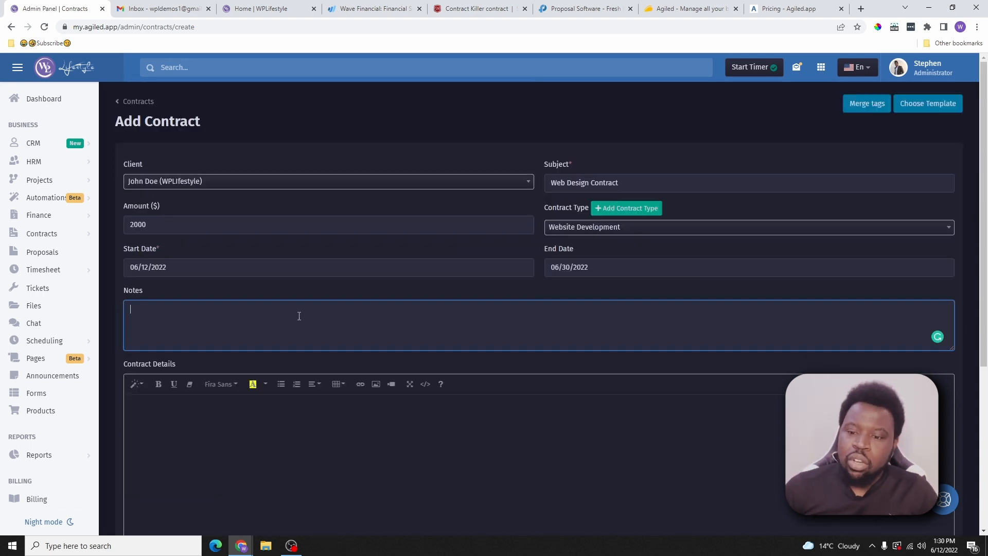
{"action": "scroll", "coordinate": [292, 313], "scroll_direction": "down", "scroll_amount": 2}
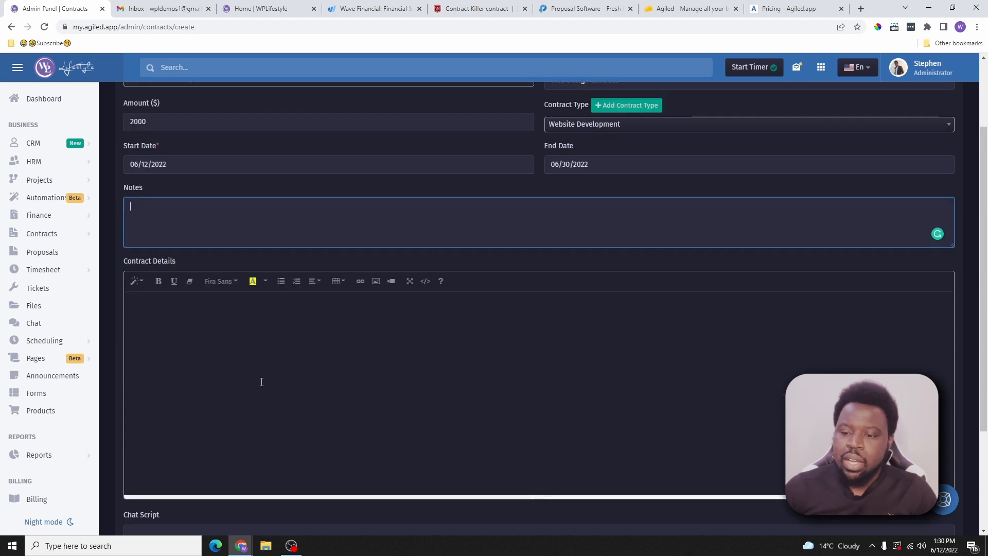
{"action": "left_click", "coordinate": [282, 343]}
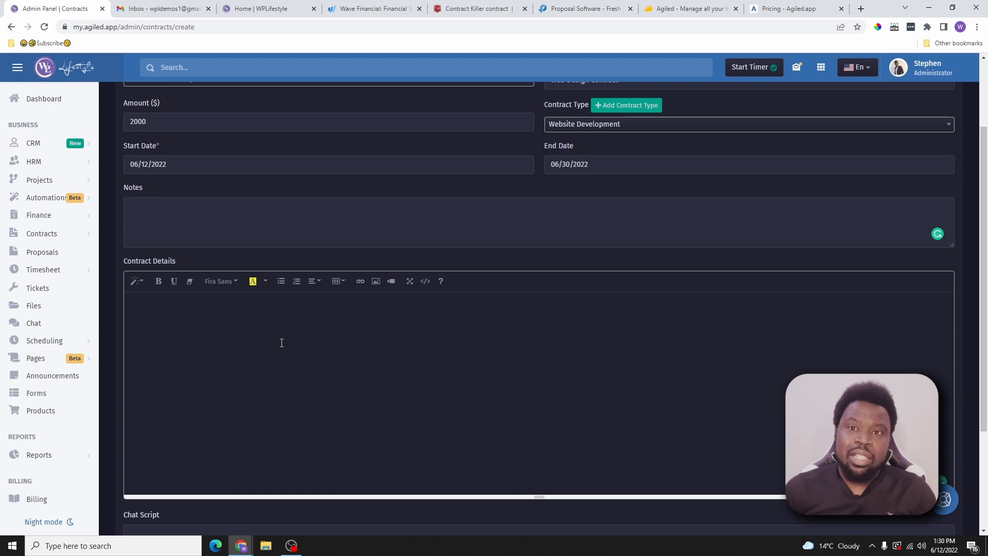
{"action": "scroll", "coordinate": [282, 342], "scroll_direction": "up", "scroll_amount": 2}
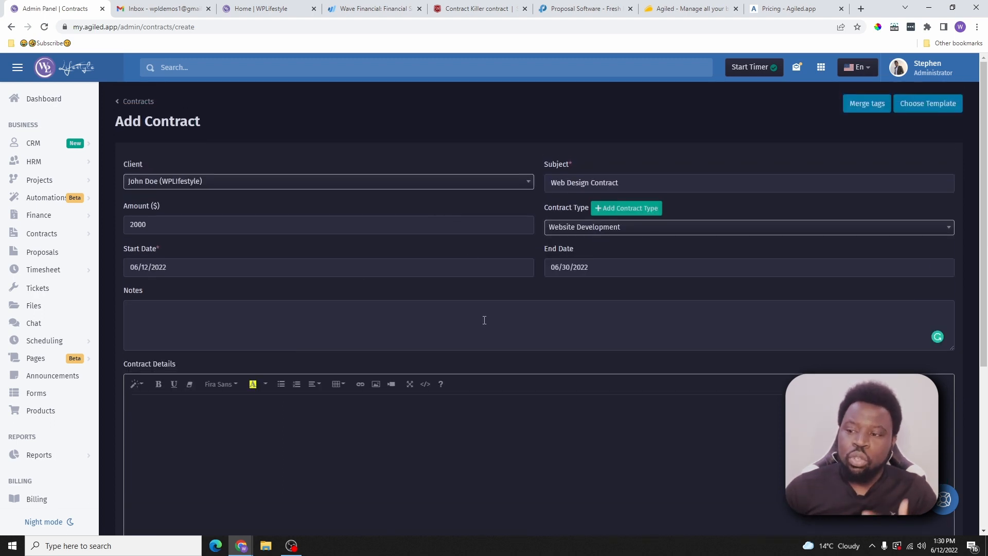
Step: Apply the Web Development Contract template to the contract and look through the inserted contract text
{"action": "left_click", "coordinate": [926, 111]}
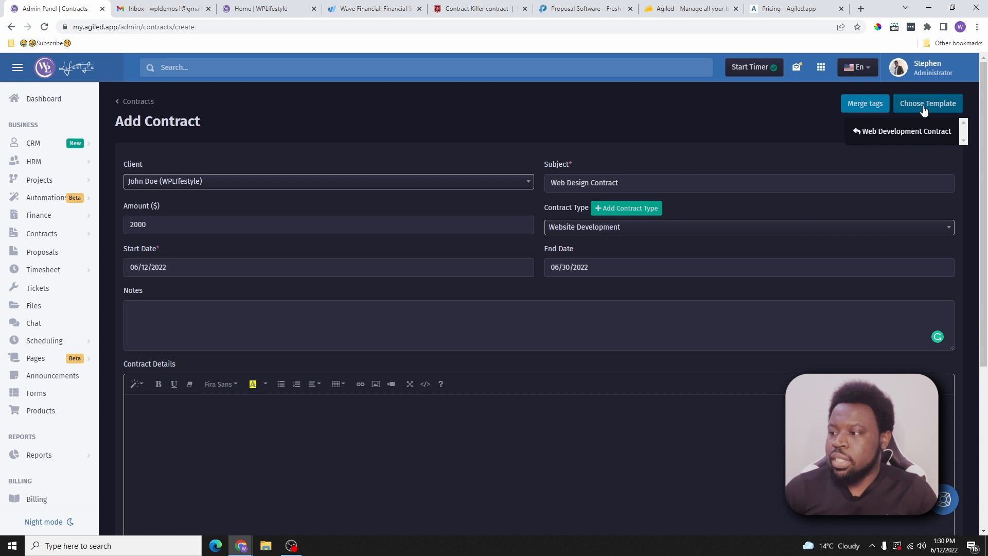
{"action": "left_click", "coordinate": [905, 132]}
{"action": "scroll", "coordinate": [452, 281], "scroll_direction": "down", "scroll_amount": 1}
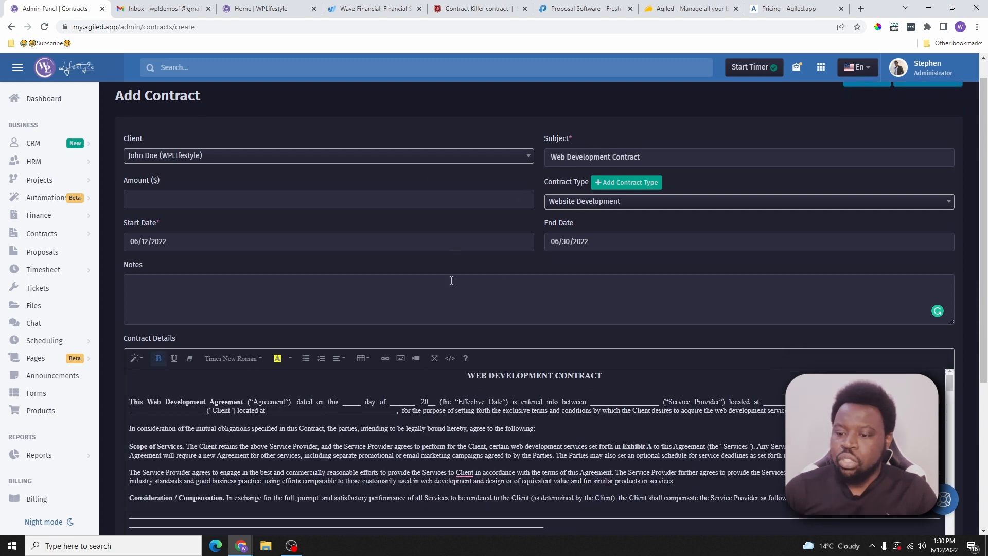
{"action": "scroll", "coordinate": [451, 280], "scroll_direction": "down", "scroll_amount": 10}
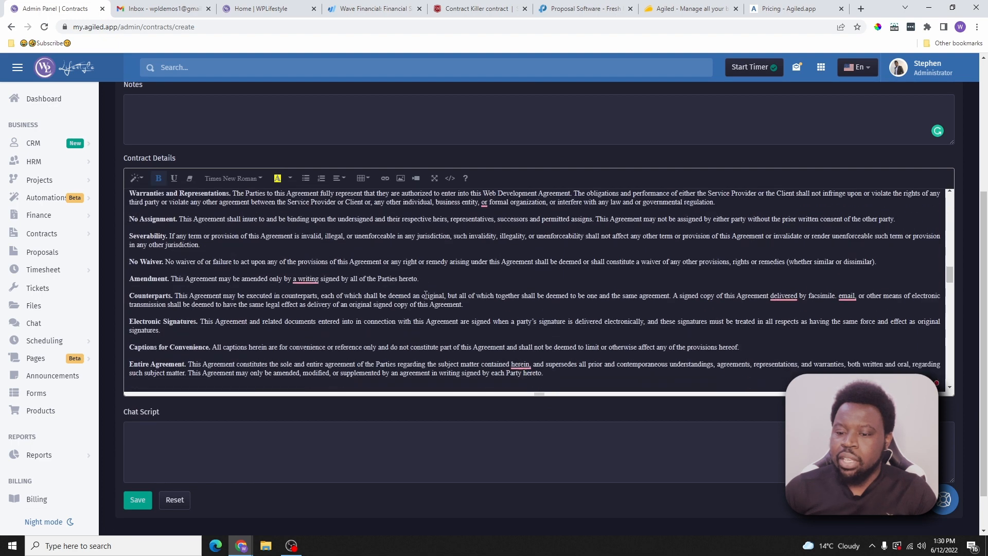
{"action": "scroll", "coordinate": [428, 293], "scroll_direction": "down", "scroll_amount": 3}
{"action": "scroll", "coordinate": [428, 292], "scroll_direction": "up", "scroll_amount": 15}
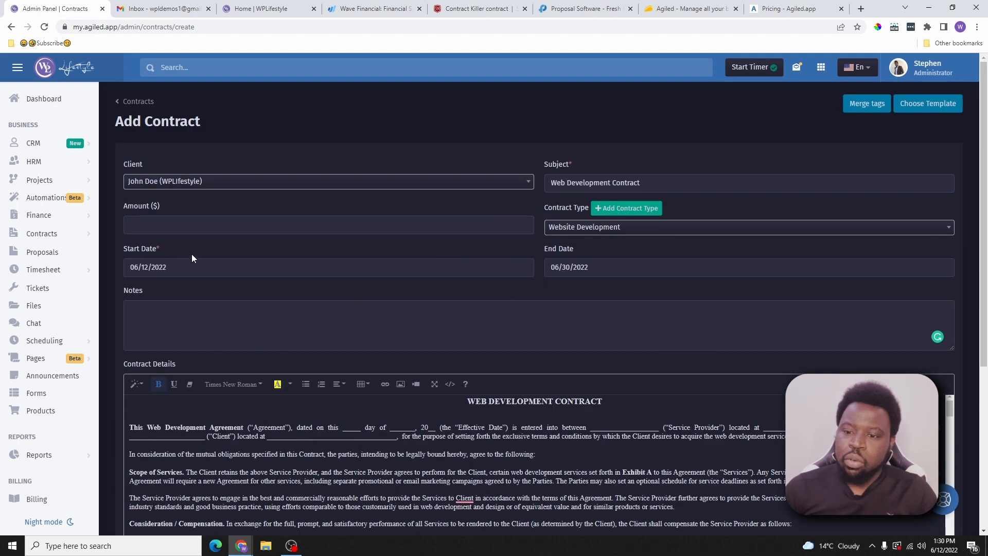
Step: Enter 2000 as the contract amount and save the contract
{"action": "left_click", "coordinate": [198, 225]}
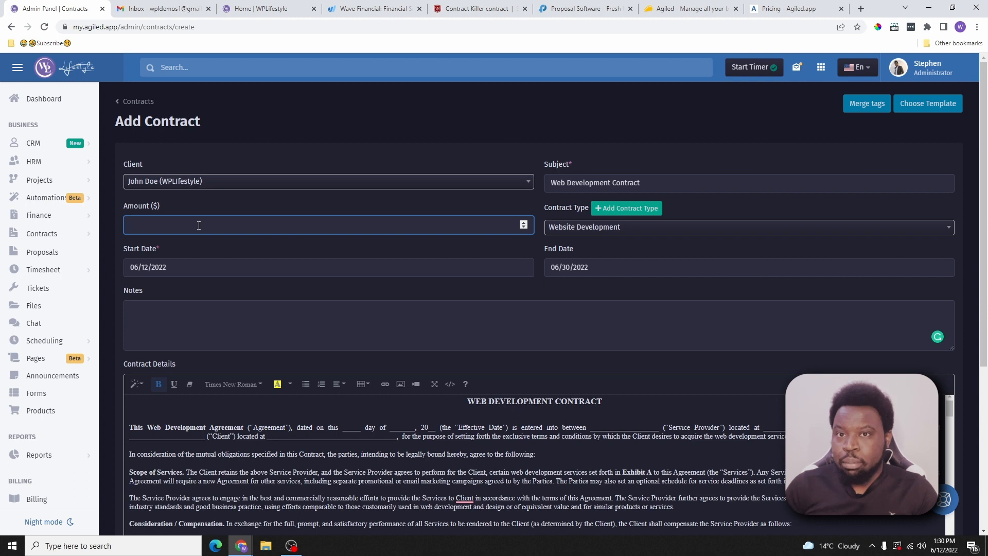
{"action": "type", "text": "2000"}
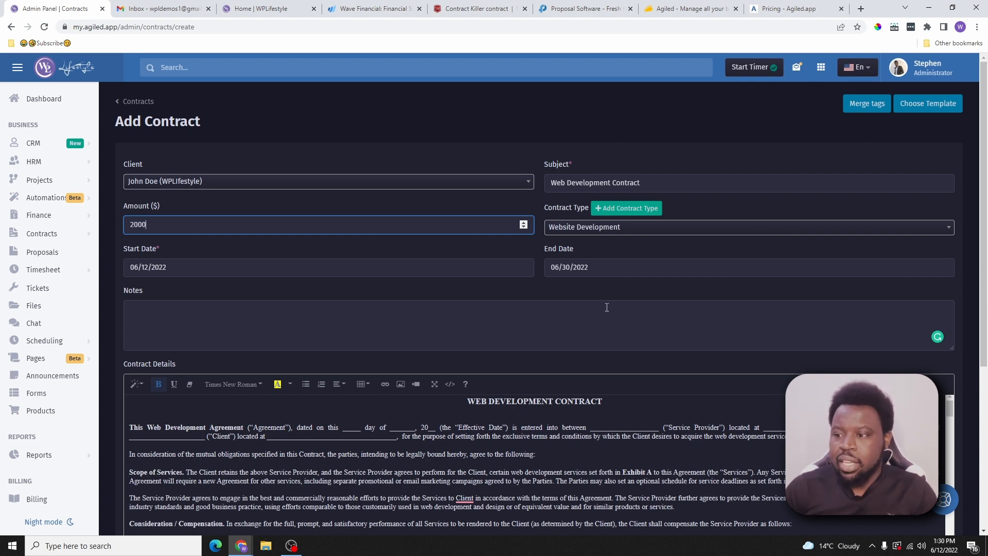
{"action": "scroll", "coordinate": [522, 267], "scroll_direction": "down", "scroll_amount": 10}
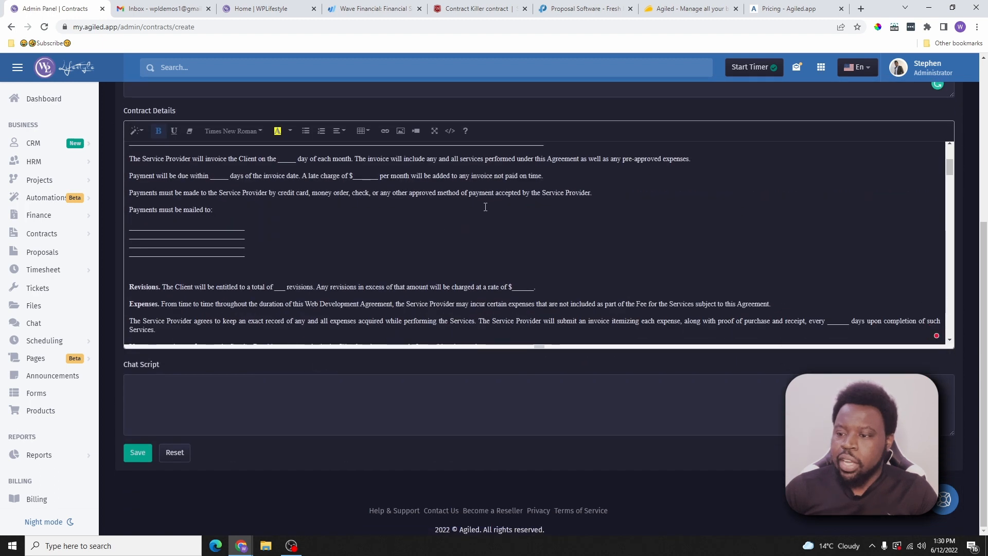
{"action": "scroll", "coordinate": [486, 207], "scroll_direction": "down", "scroll_amount": 10}
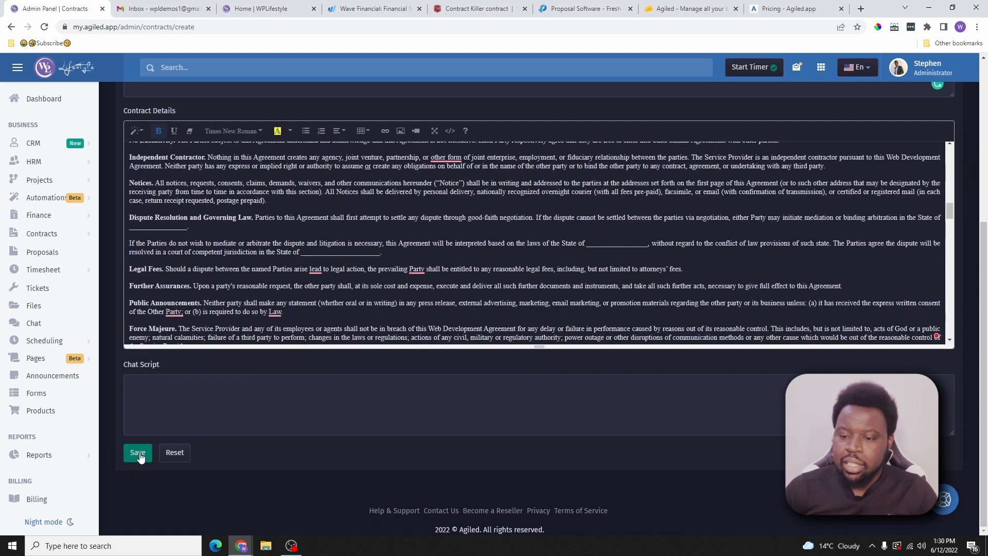
{"action": "left_click", "coordinate": [140, 455]}
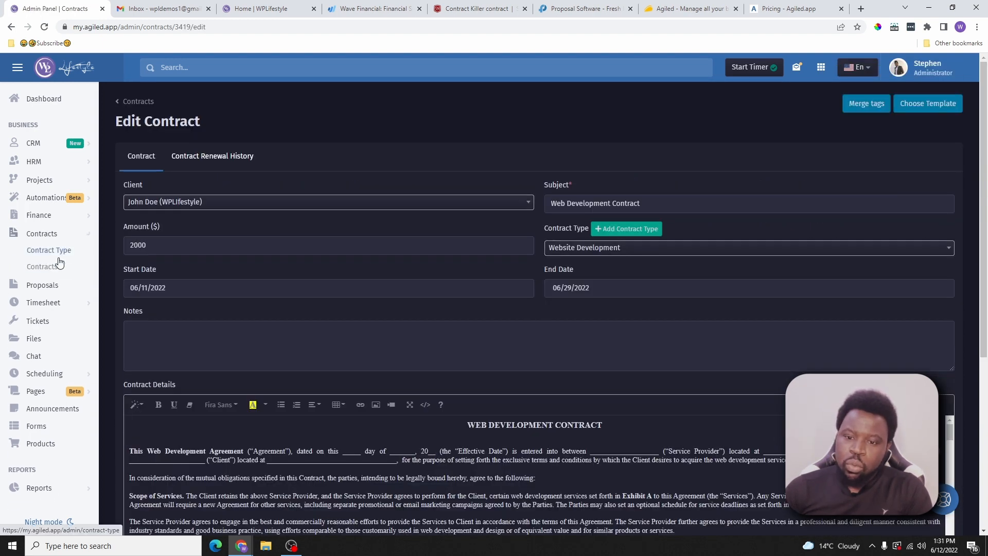
Step: Open the contracts list and view the actions available for the unsigned Web Development Contract
{"action": "left_click", "coordinate": [54, 268]}
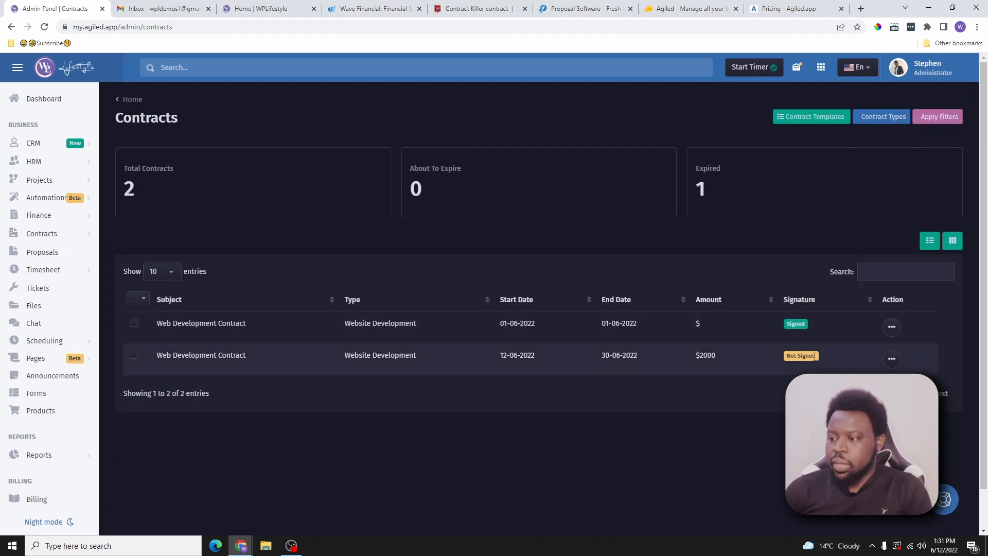
{"action": "left_click", "coordinate": [892, 361]}
{"action": "left_click", "coordinate": [437, 294]}
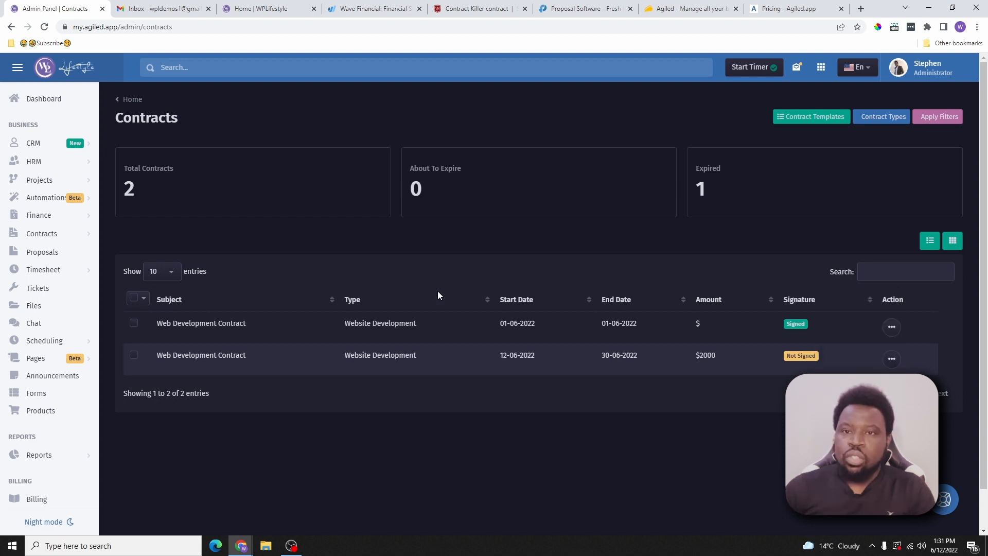
{"action": "left_click", "coordinate": [891, 359]}
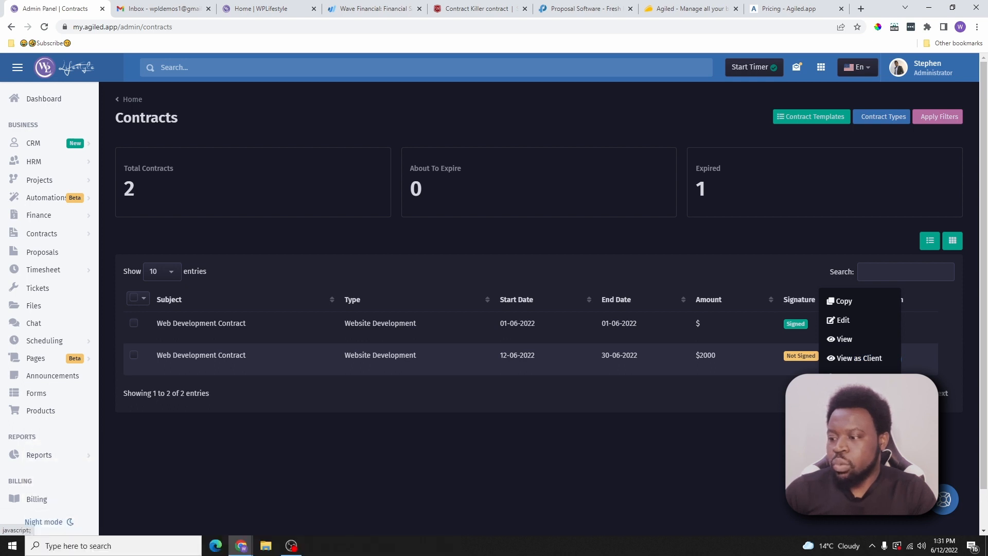
{"action": "left_click", "coordinate": [661, 221]}
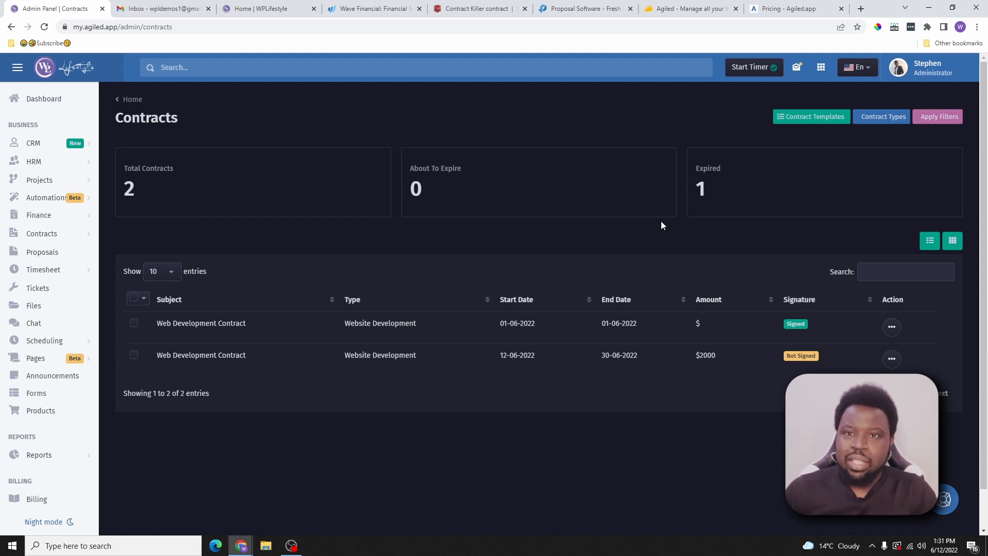
Step: Send a client portal invitation to the contract's client from the CRM contacts list
{"action": "left_click", "coordinate": [36, 144]}
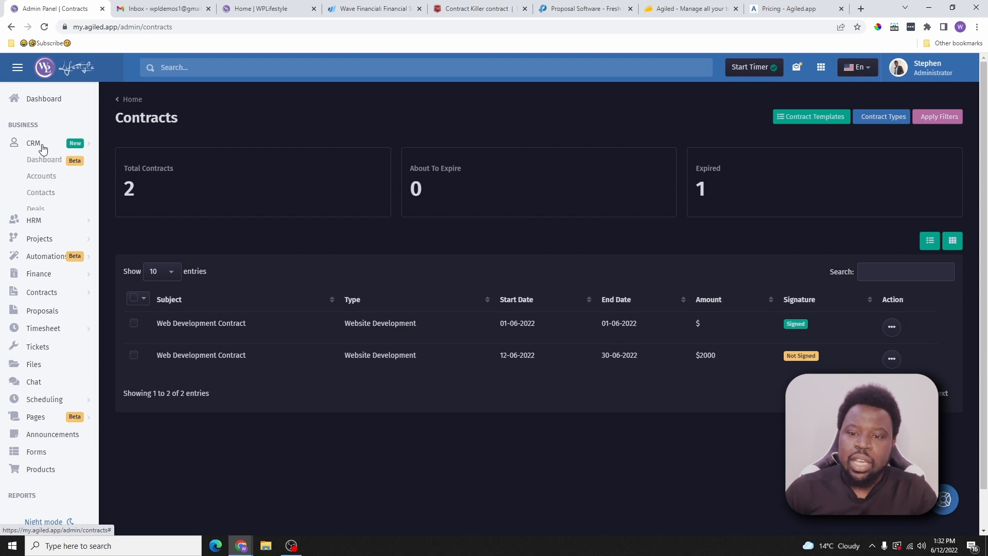
{"action": "left_click", "coordinate": [40, 193]}
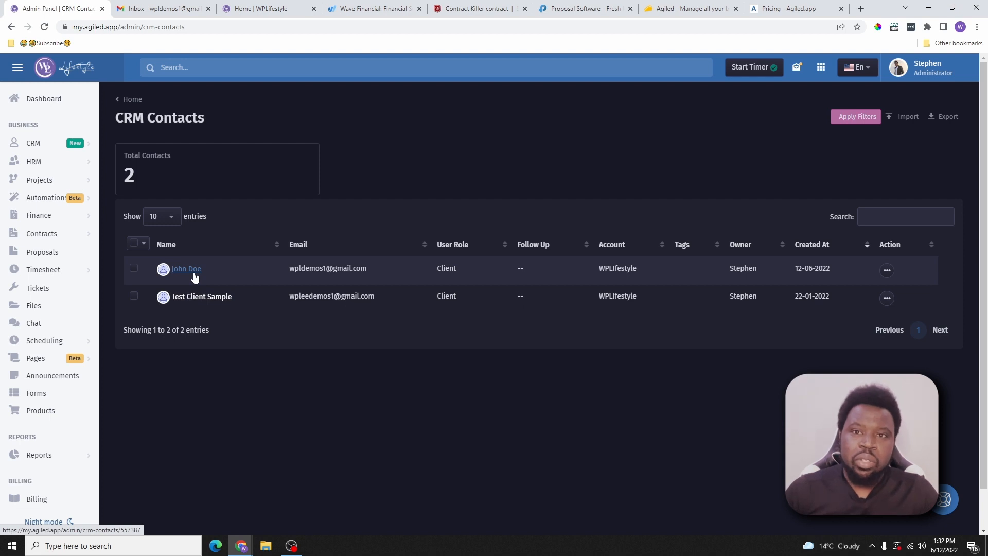
{"action": "left_click", "coordinate": [887, 271]}
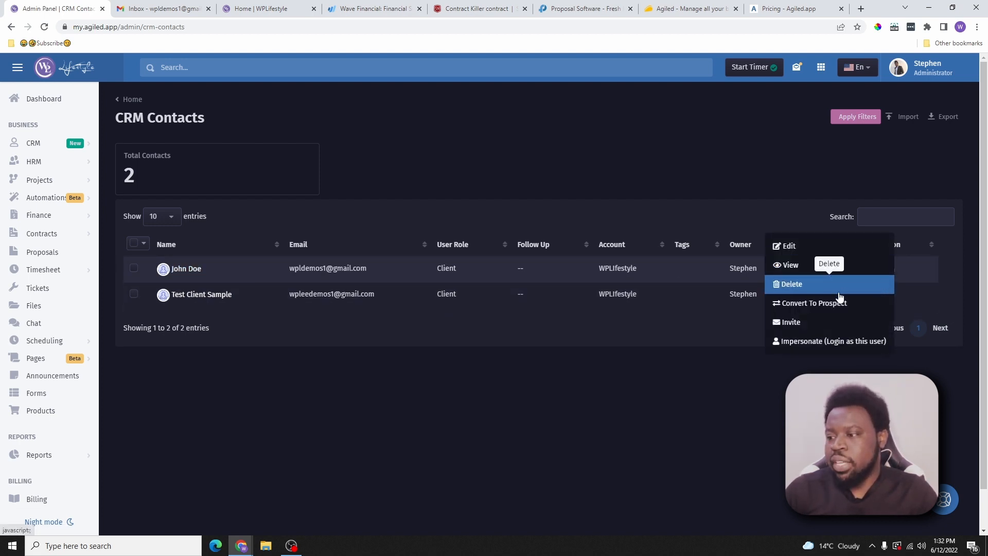
{"action": "left_click", "coordinate": [828, 322]}
Step: Open the client portal invitation e-mail in Gmail, accept the invite and join the portal by entering the account password
{"action": "key", "text": "ctrl+2"}
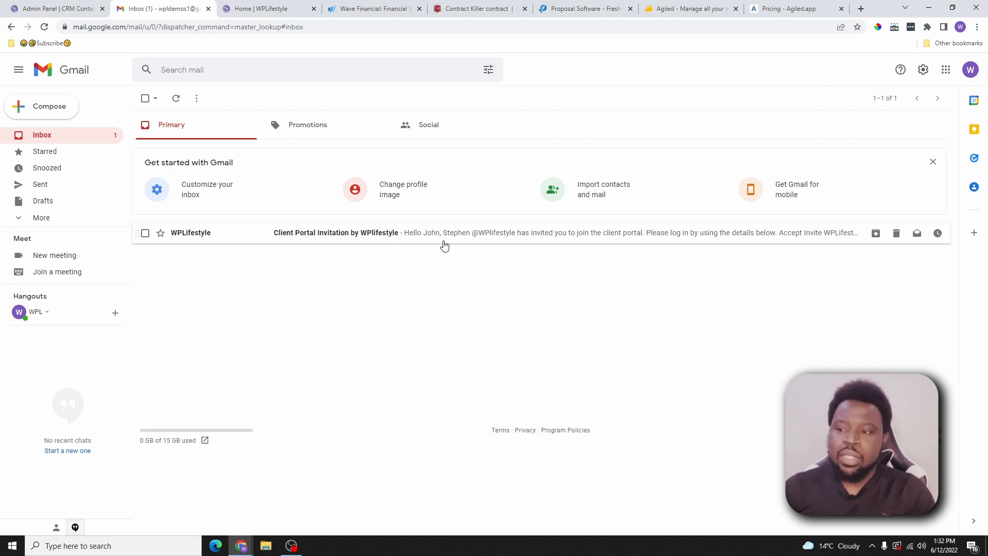
{"action": "left_click", "coordinate": [529, 236]}
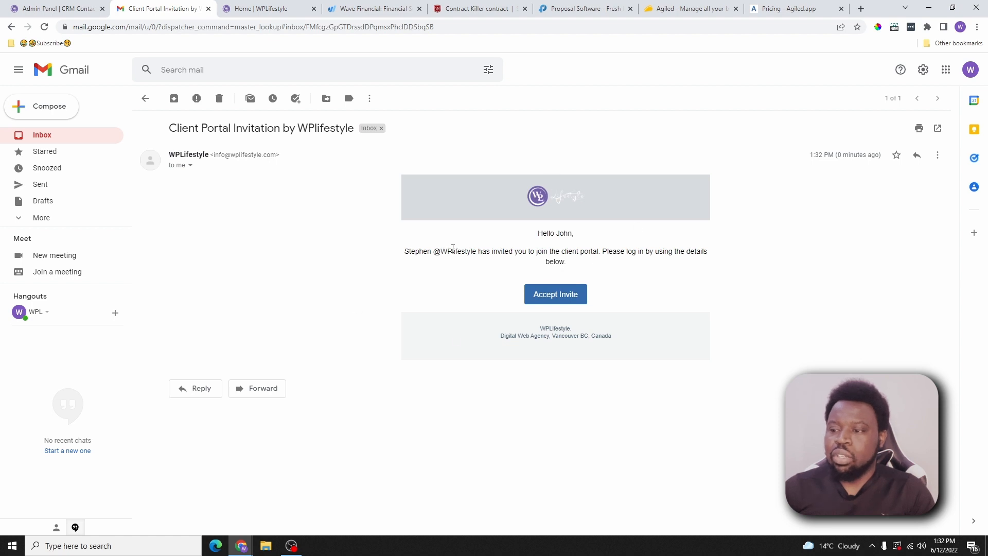
{"action": "left_click", "coordinate": [557, 300]}
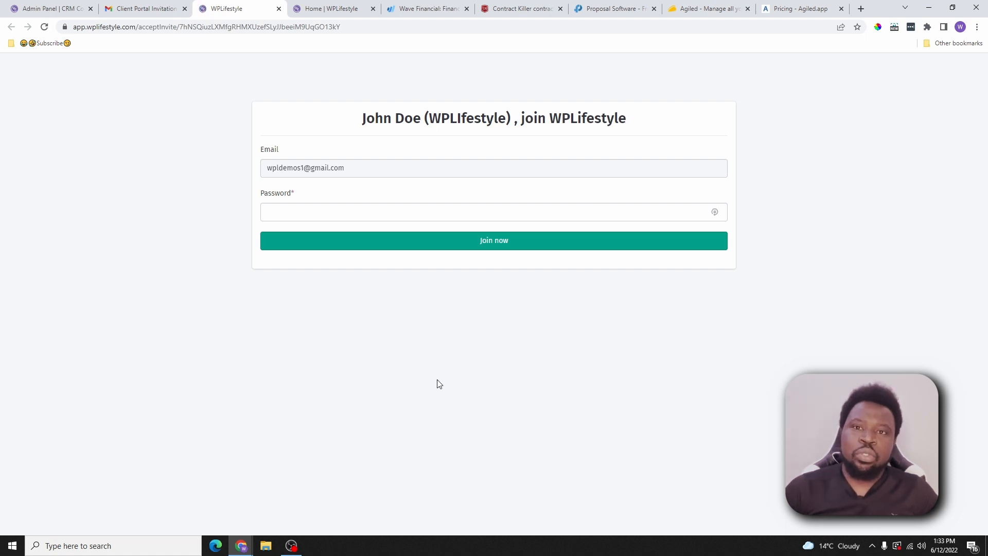
{"action": "left_click", "coordinate": [412, 215]}
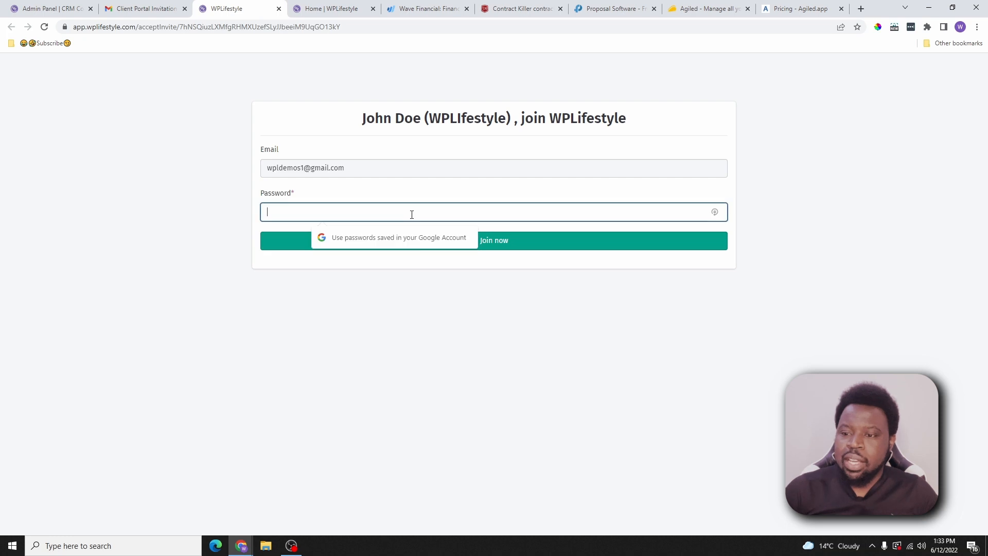
{"action": "key", "text": "ctrl+v"}
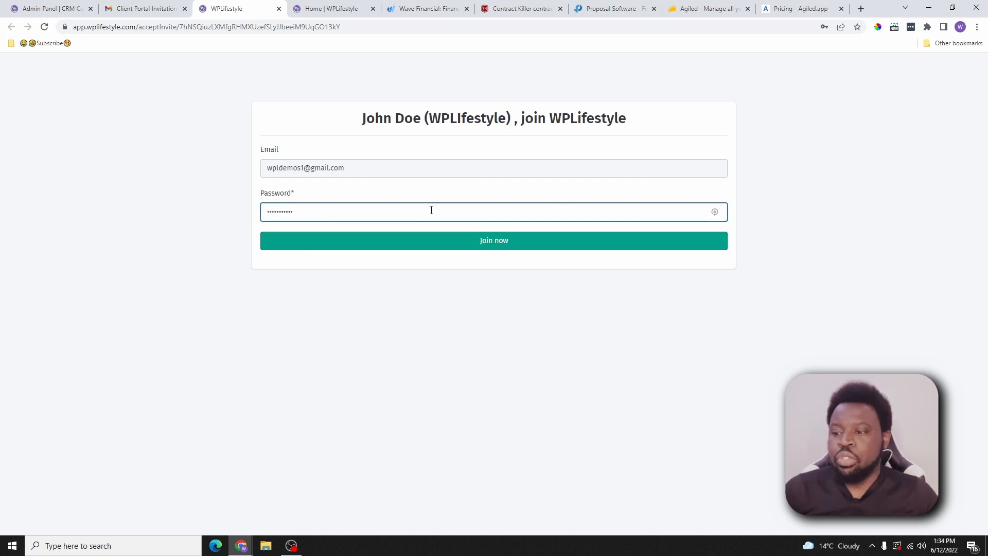
{"action": "left_click", "coordinate": [499, 249]}
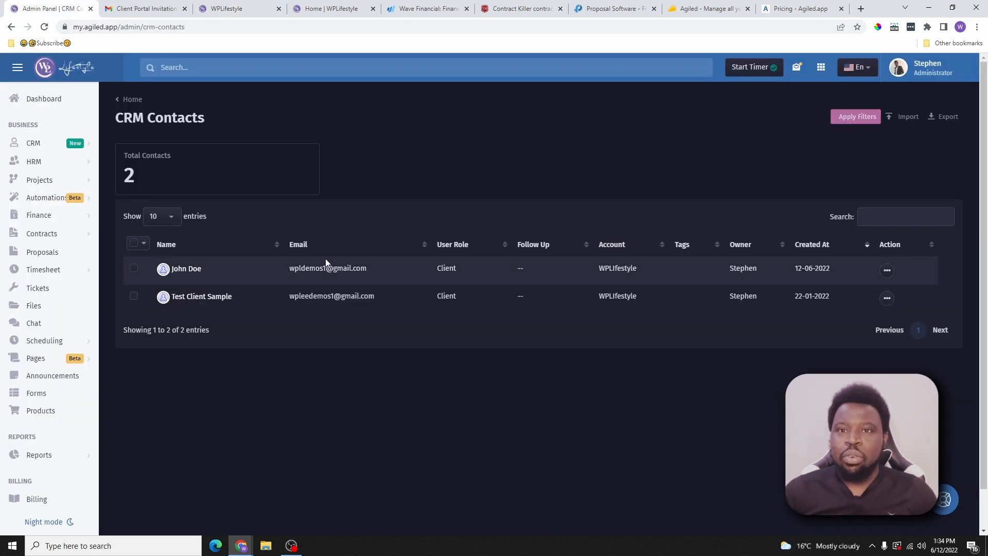
Step: Check the client dashboard and review the modules under Client Portal Setting in the admin portal settings
{"action": "left_click", "coordinate": [147, 9]}
{"action": "left_click", "coordinate": [240, 8]}
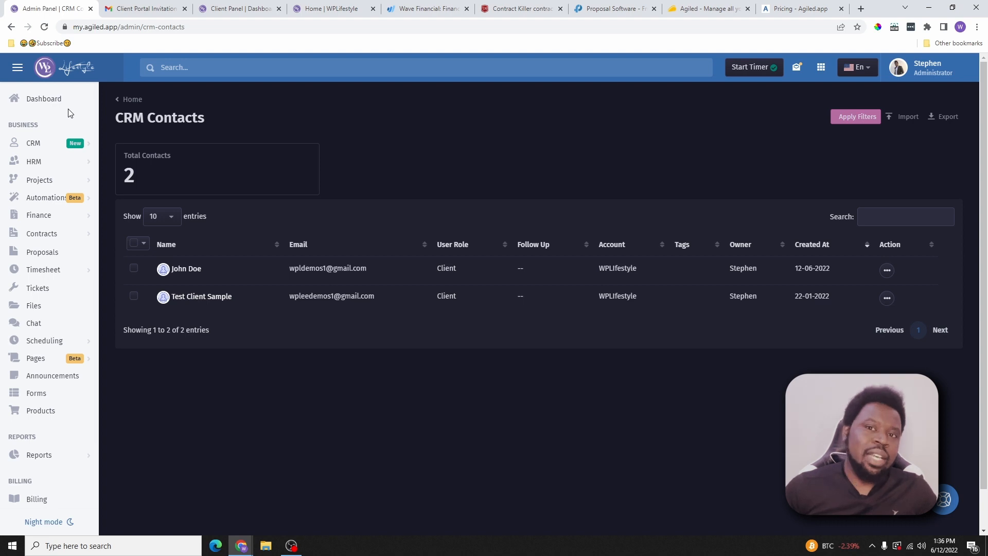
{"action": "scroll", "coordinate": [62, 144], "scroll_direction": "down", "scroll_amount": 3}
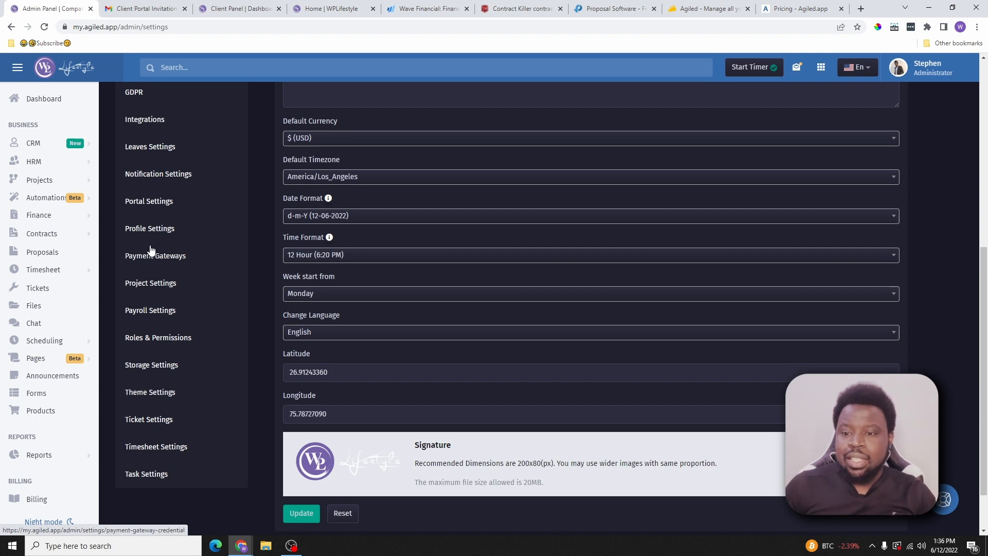
{"action": "left_click", "coordinate": [147, 209]}
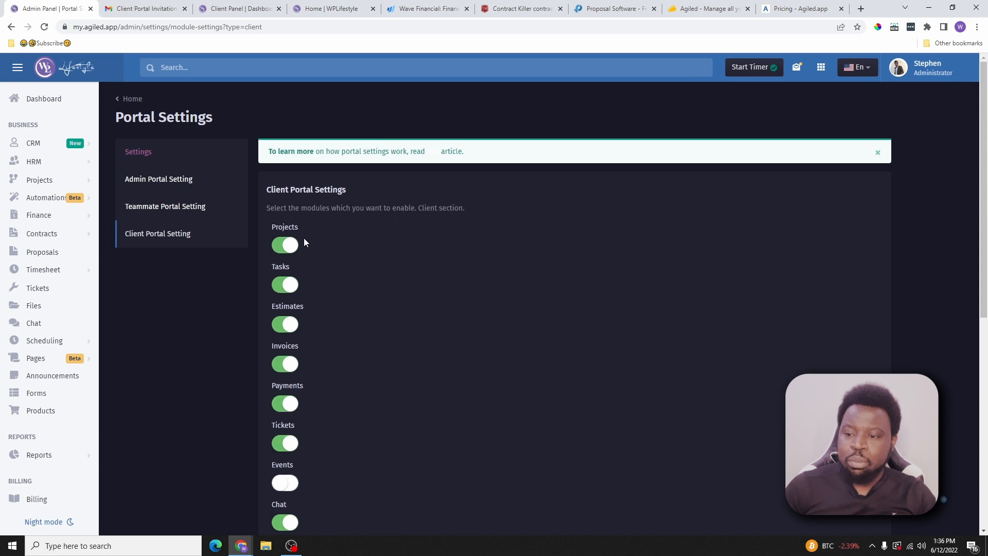
{"action": "scroll", "coordinate": [306, 138], "scroll_direction": "down", "scroll_amount": 8}
{"action": "scroll", "coordinate": [297, 278], "scroll_direction": "up", "scroll_amount": 5}
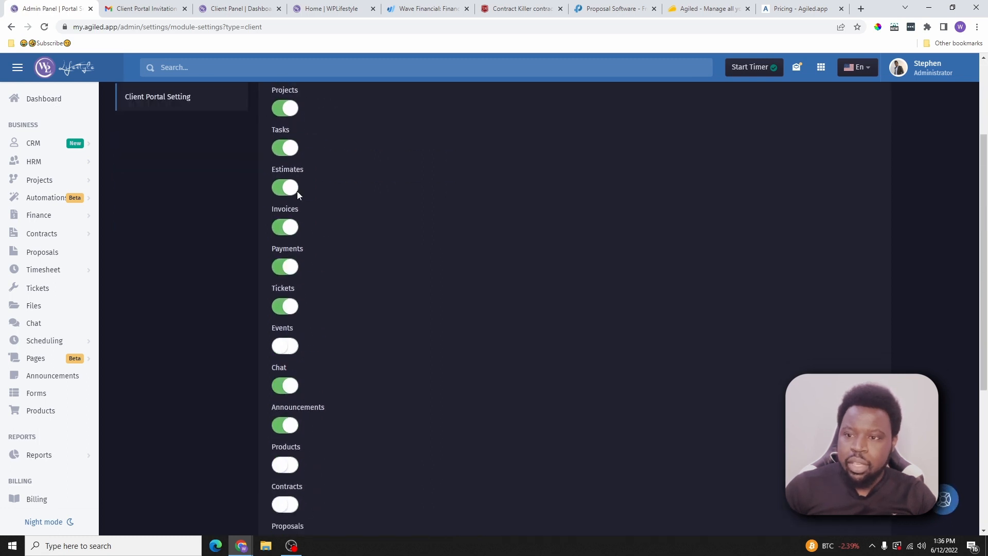
Step: Enable the Contracts module for the client portal and open the Contracts page in the client panel
{"action": "left_click", "coordinate": [240, 9]}
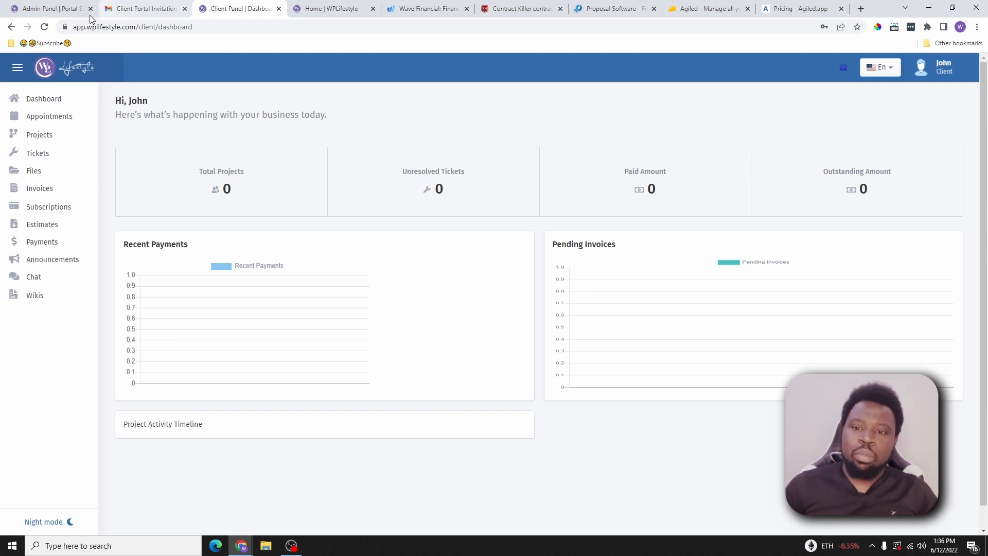
{"action": "left_click", "coordinate": [65, 9]}
{"action": "scroll", "coordinate": [335, 357], "scroll_direction": "down", "scroll_amount": 3}
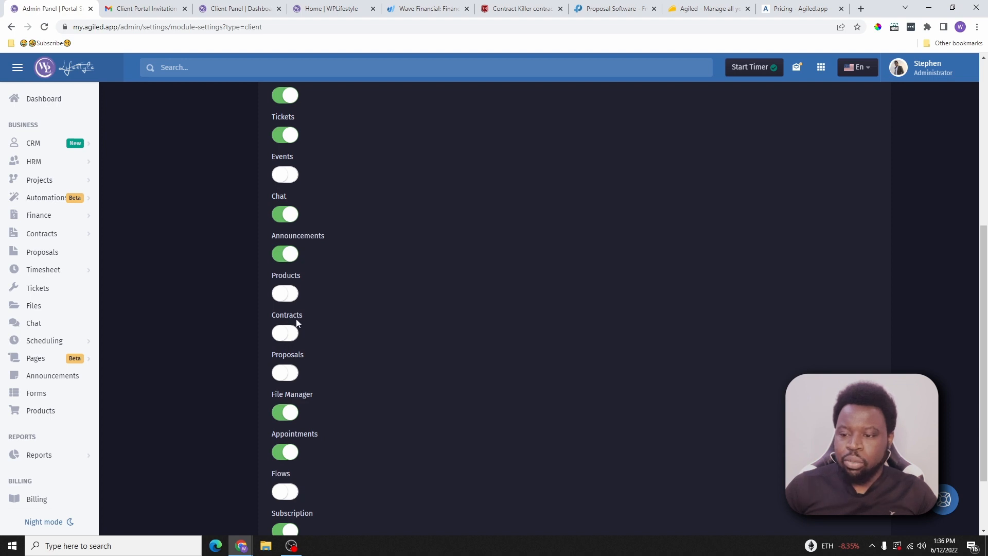
{"action": "left_click", "coordinate": [279, 336]}
{"action": "left_click", "coordinate": [239, 8]}
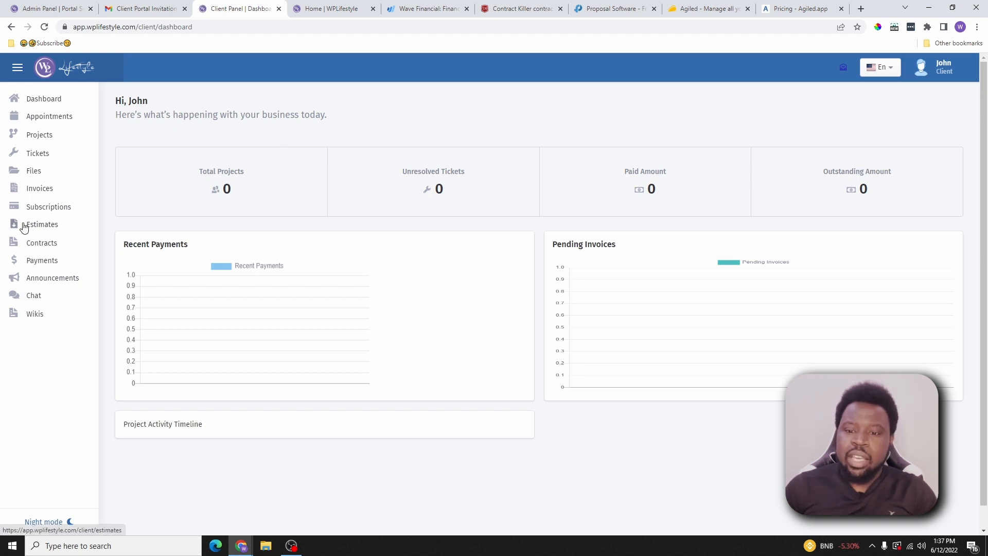
{"action": "left_click", "coordinate": [42, 246]}
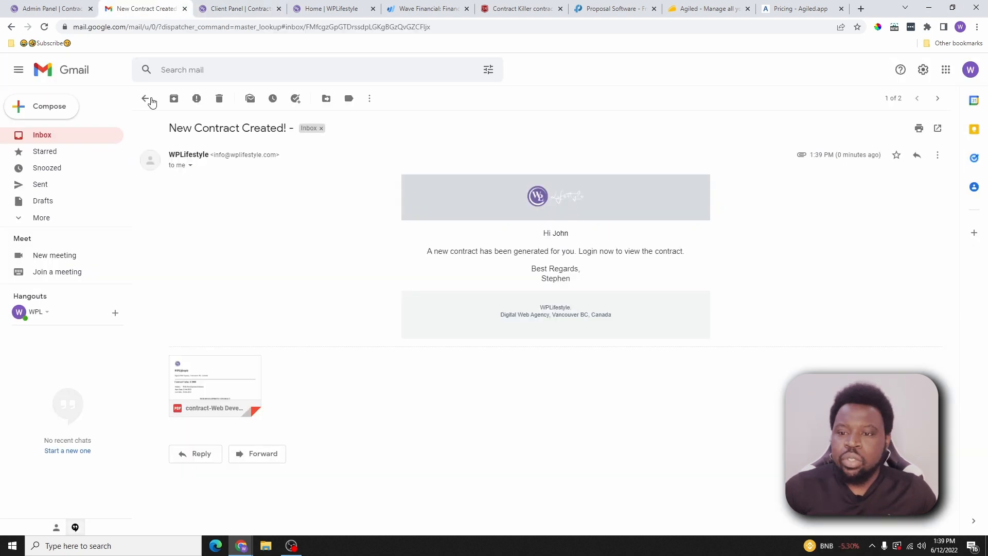
Step: Open the "New Contract Created!" e-mail in Gmail and read through its attached Web Development Contract PDF
{"action": "left_click", "coordinate": [146, 98]}
{"action": "left_click", "coordinate": [393, 258]}
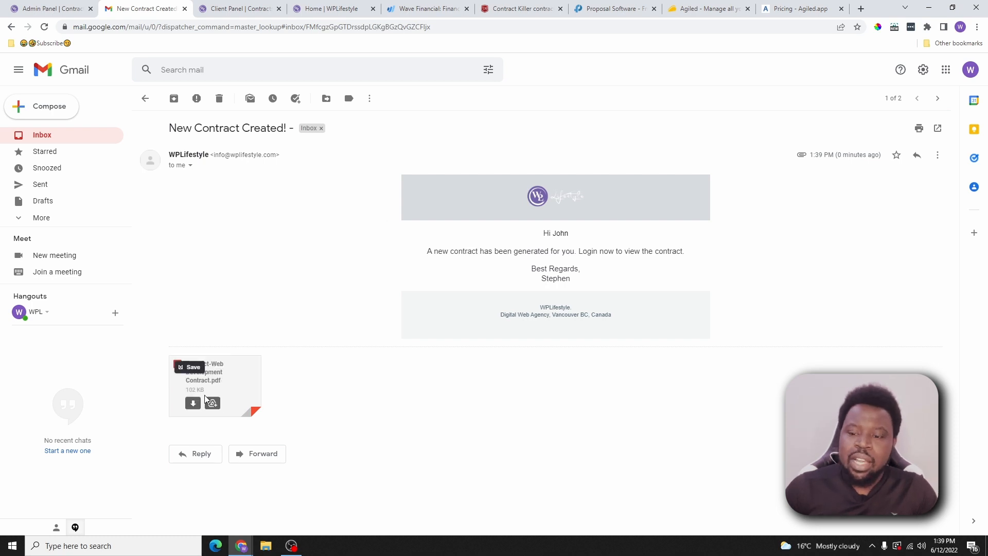
{"action": "left_click", "coordinate": [220, 382]}
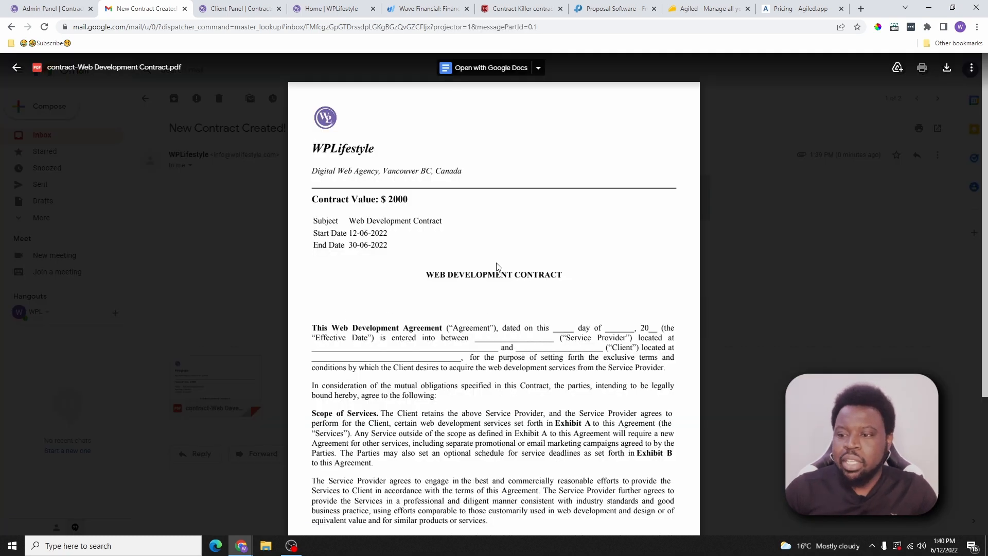
{"action": "scroll", "coordinate": [498, 263], "scroll_direction": "down", "scroll_amount": 20}
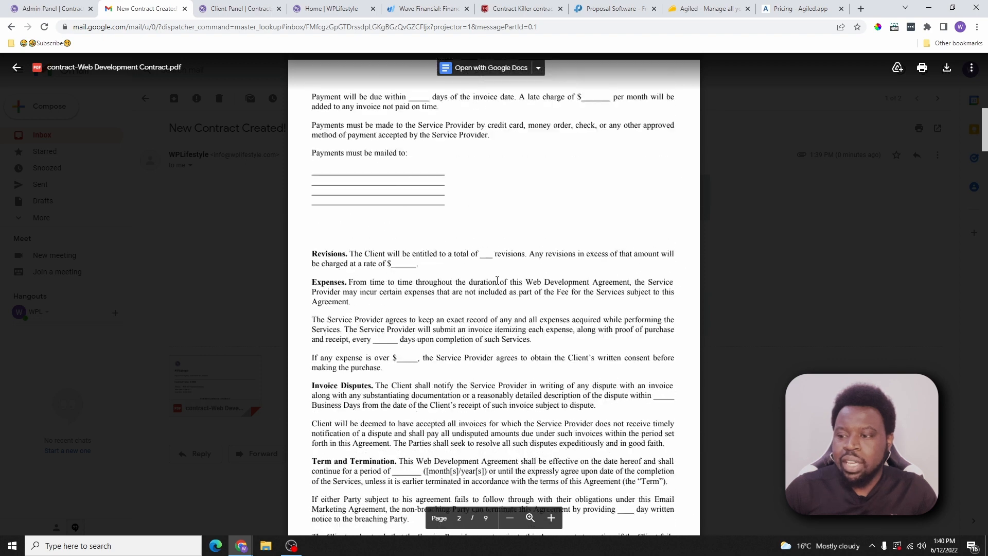
{"action": "scroll", "coordinate": [498, 289], "scroll_direction": "down", "scroll_amount": 20}
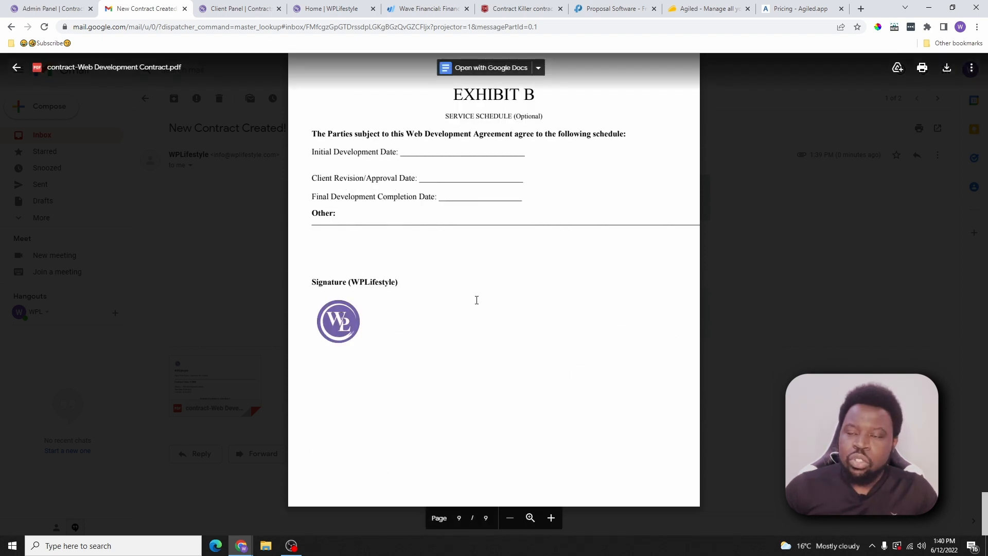
{"action": "left_click", "coordinate": [854, 107]}
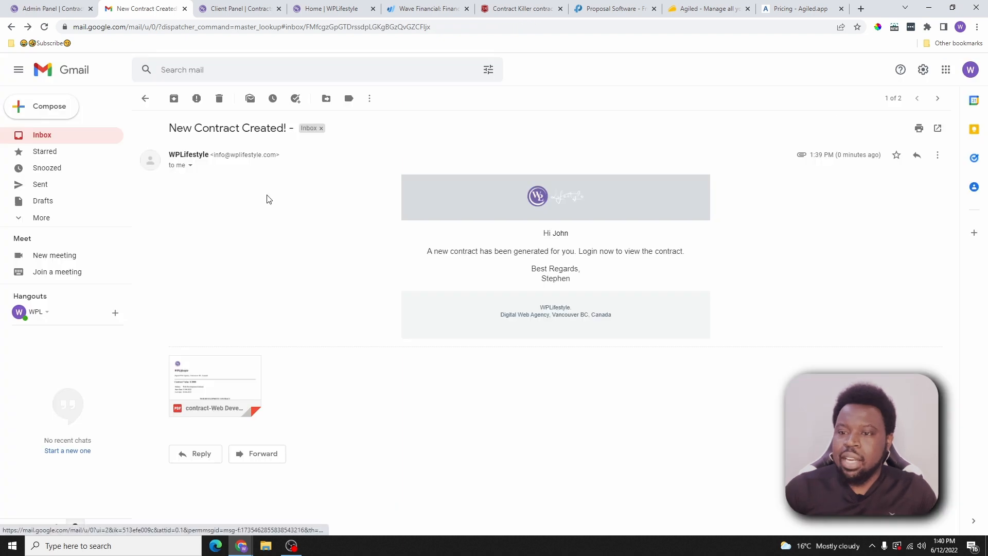
Step: Open the Web Development Contract from the client panel's contracts list and read through its text
{"action": "left_click", "coordinate": [232, 9]}
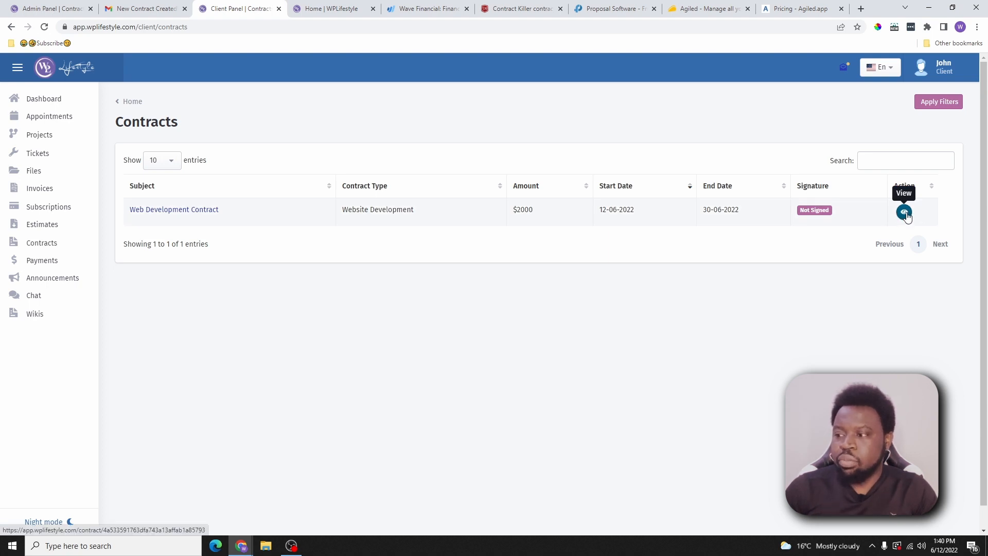
{"action": "left_click", "coordinate": [904, 212]}
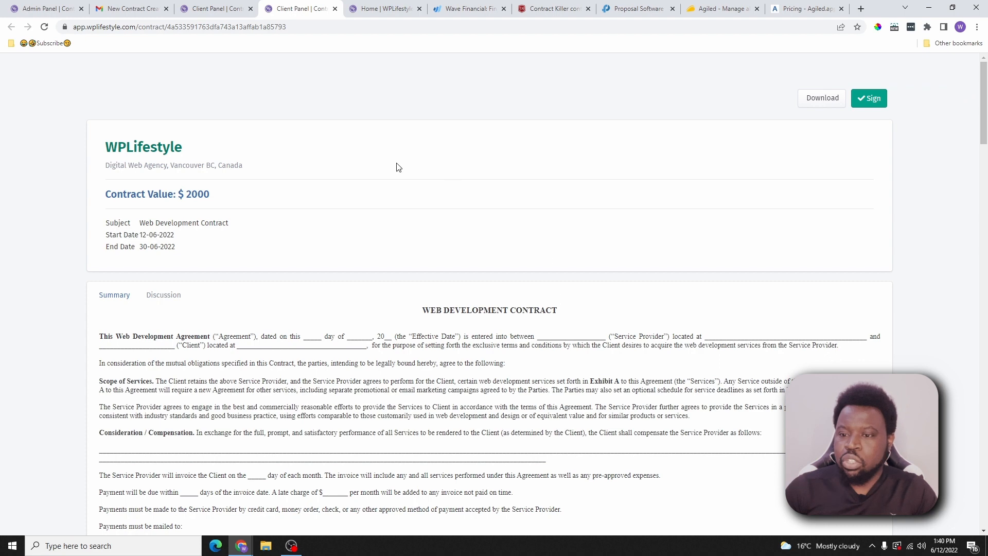
{"action": "scroll", "coordinate": [340, 240], "scroll_direction": "down", "scroll_amount": 1}
{"action": "scroll", "coordinate": [340, 240], "scroll_direction": "down", "scroll_amount": 20}
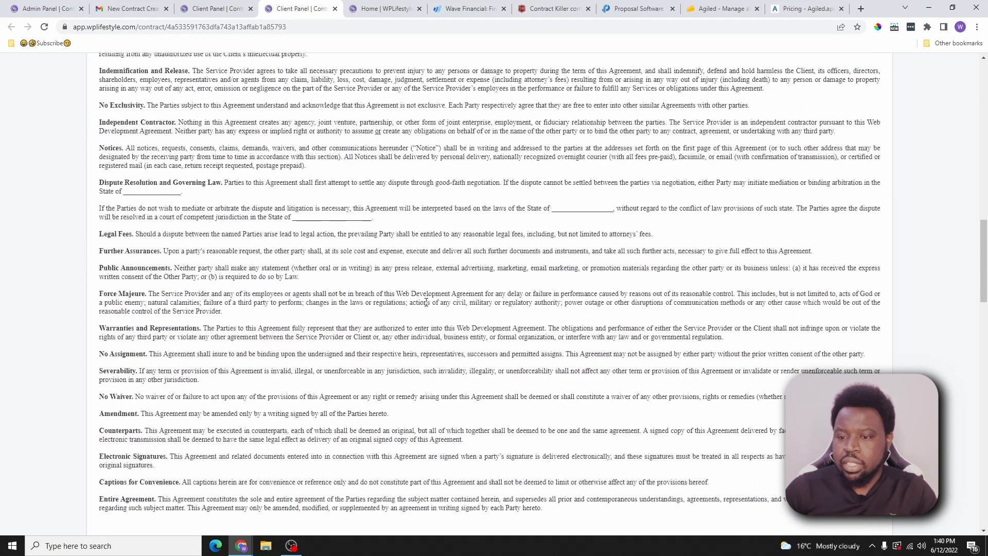
{"action": "scroll", "coordinate": [431, 315], "scroll_direction": "down", "scroll_amount": 8}
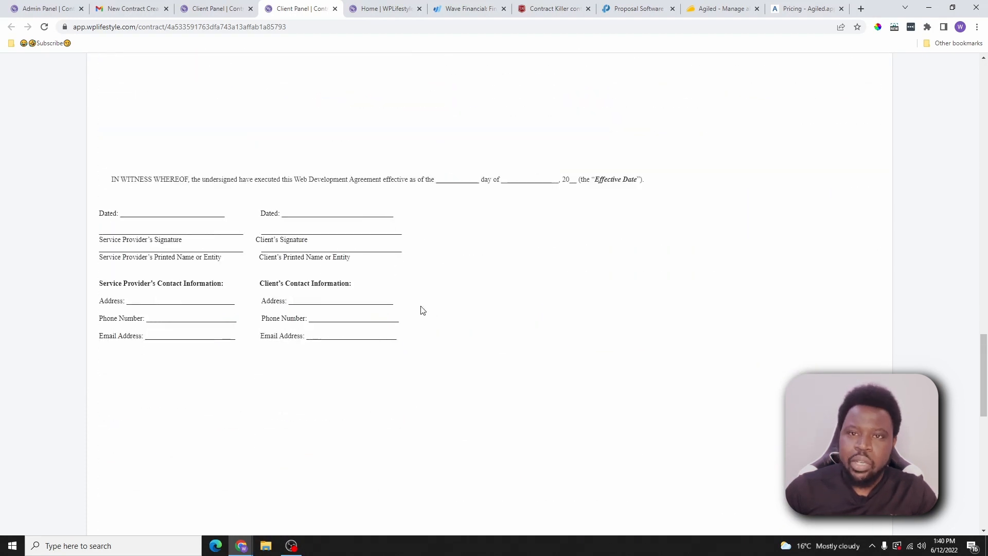
{"action": "scroll", "coordinate": [453, 258], "scroll_direction": "up", "scroll_amount": 20}
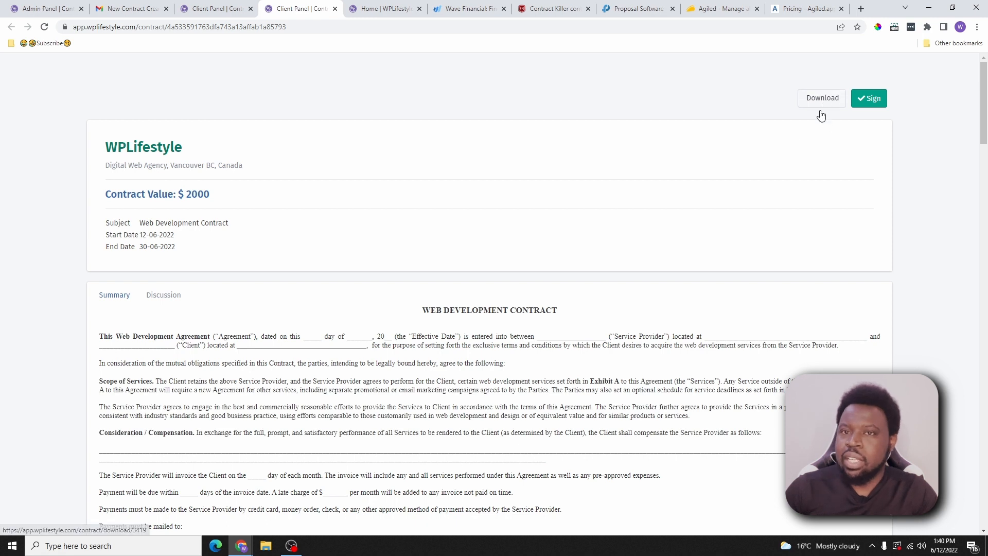
Step: Start signing the contract and fill in the client's first name, last name and e-mail for identity confirmation
{"action": "left_click", "coordinate": [872, 102]}
{"action": "left_click", "coordinate": [396, 127]}
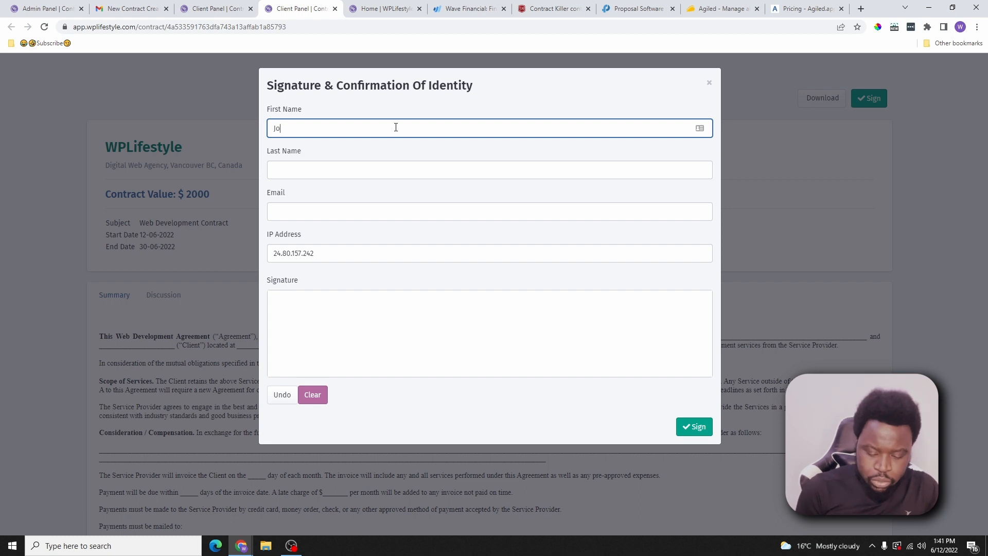
{"action": "key", "text": "Tab"}
{"action": "type", "text": "Doe"}
{"action": "left_click", "coordinate": [320, 211]}
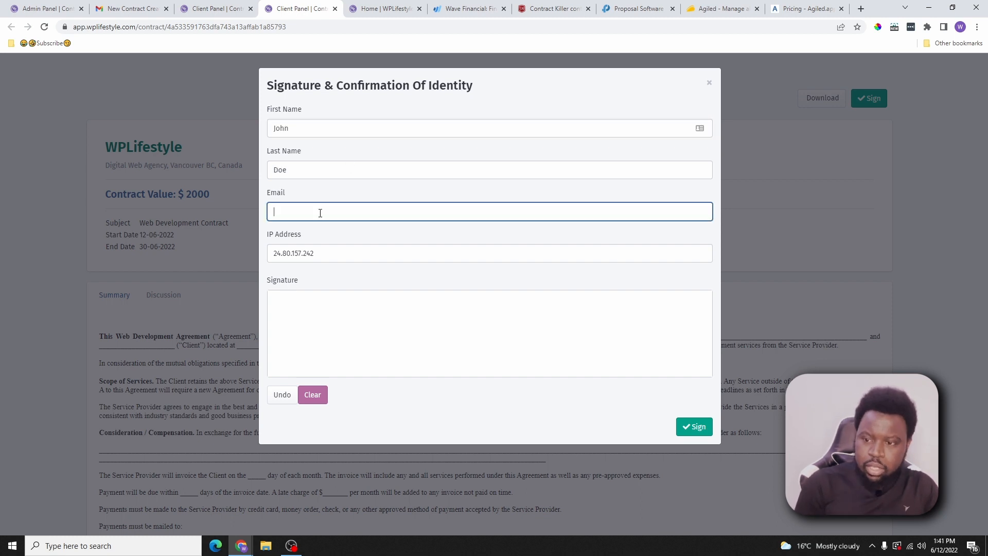
{"action": "key", "text": "ctrl+v"}
{"action": "left_click", "coordinate": [315, 254]}
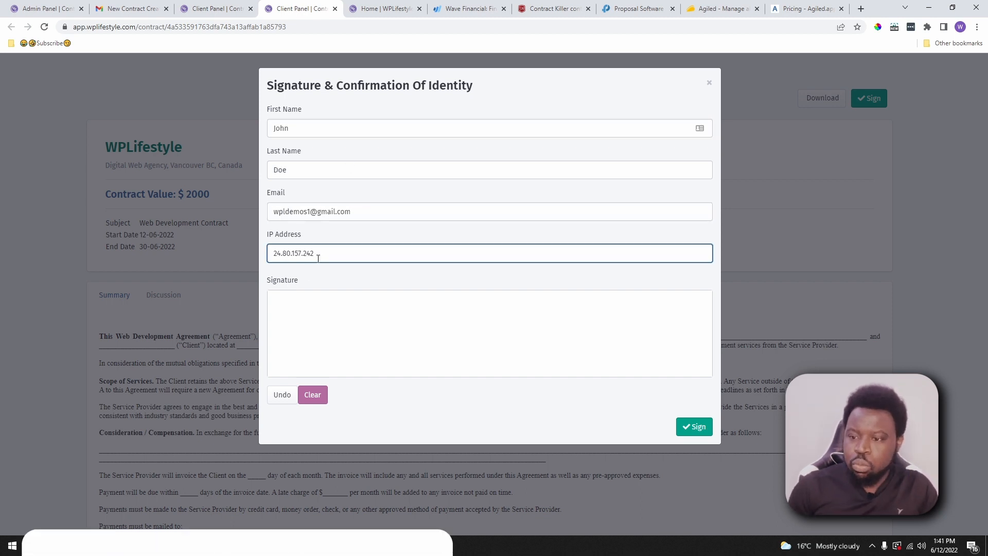
{"action": "left_click", "coordinate": [330, 300]}
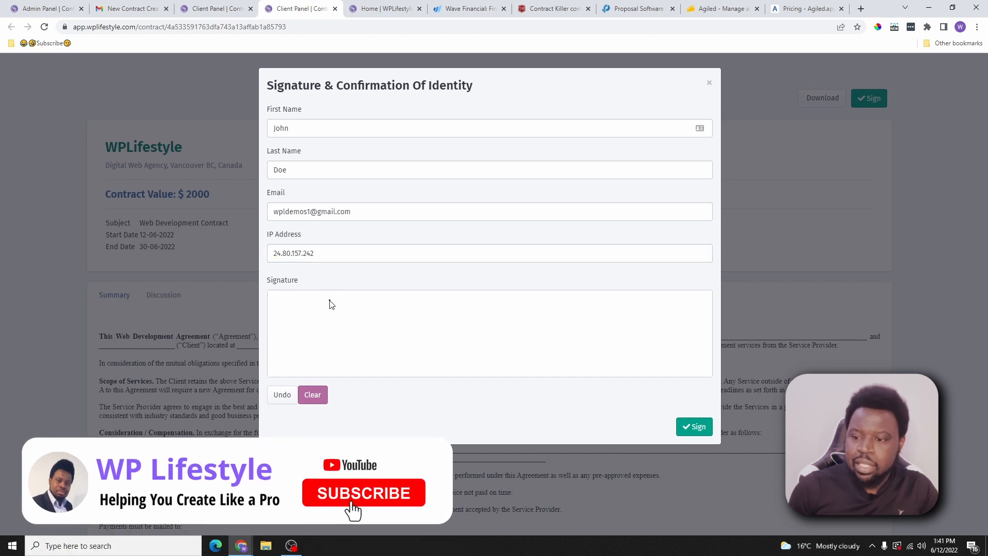
{"action": "mouse_move", "coordinate": [341, 303]}
{"action": "left_mouse_down"}
{"action": "mouse_move", "coordinate": [348, 336]}
{"action": "mouse_move", "coordinate": [475, 322]}
{"action": "mouse_move", "coordinate": [440, 336]}
{"action": "mouse_move", "coordinate": [509, 303]}
{"action": "mouse_move", "coordinate": [482, 380]}
{"action": "mouse_move", "coordinate": [346, 334]}
{"action": "mouse_move", "coordinate": [446, 299]}
{"action": "mouse_move", "coordinate": [333, 351]}
{"action": "mouse_move", "coordinate": [599, 338]}
{"action": "left_mouse_up"}
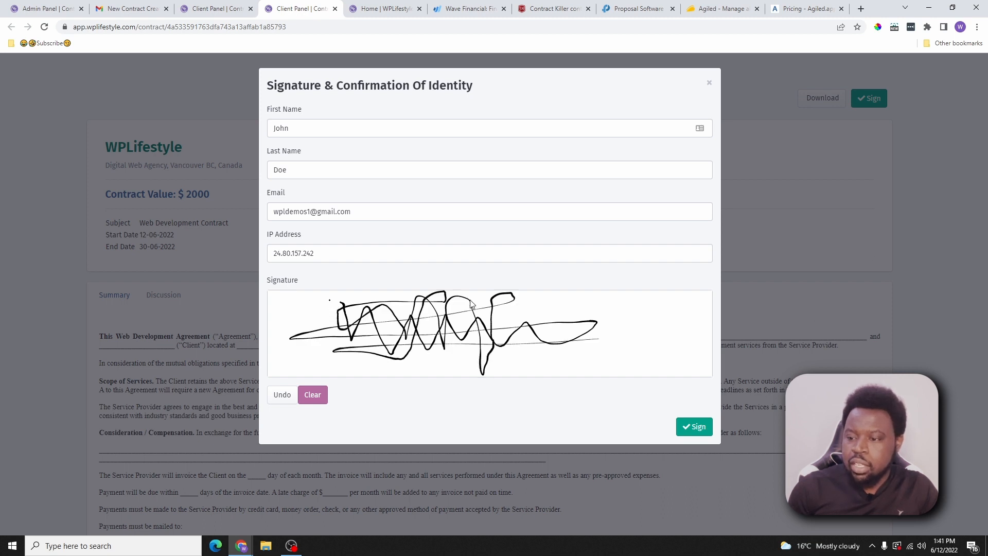
{"action": "left_click", "coordinate": [313, 397]}
Step: Draw the client's handwritten signature and submit it to sign the Web Development Contract
{"action": "mouse_move", "coordinate": [356, 309]}
{"action": "left_mouse_down"}
{"action": "mouse_move", "coordinate": [459, 359]}
{"action": "mouse_move", "coordinate": [572, 355]}
{"action": "mouse_move", "coordinate": [597, 322]}
{"action": "left_mouse_up"}
{"action": "mouse_move", "coordinate": [464, 329]}
{"action": "left_mouse_down"}
{"action": "mouse_move", "coordinate": [272, 335]}
{"action": "mouse_move", "coordinate": [604, 311]}
{"action": "mouse_move", "coordinate": [485, 358]}
{"action": "mouse_move", "coordinate": [466, 319]}
{"action": "mouse_move", "coordinate": [315, 374]}
{"action": "mouse_move", "coordinate": [481, 315]}
{"action": "mouse_move", "coordinate": [541, 361]}
{"action": "mouse_move", "coordinate": [618, 315]}
{"action": "mouse_move", "coordinate": [462, 351]}
{"action": "mouse_move", "coordinate": [428, 332]}
{"action": "mouse_move", "coordinate": [333, 343]}
{"action": "mouse_move", "coordinate": [428, 316]}
{"action": "mouse_move", "coordinate": [609, 364]}
{"action": "mouse_move", "coordinate": [620, 346]}
{"action": "left_mouse_up"}
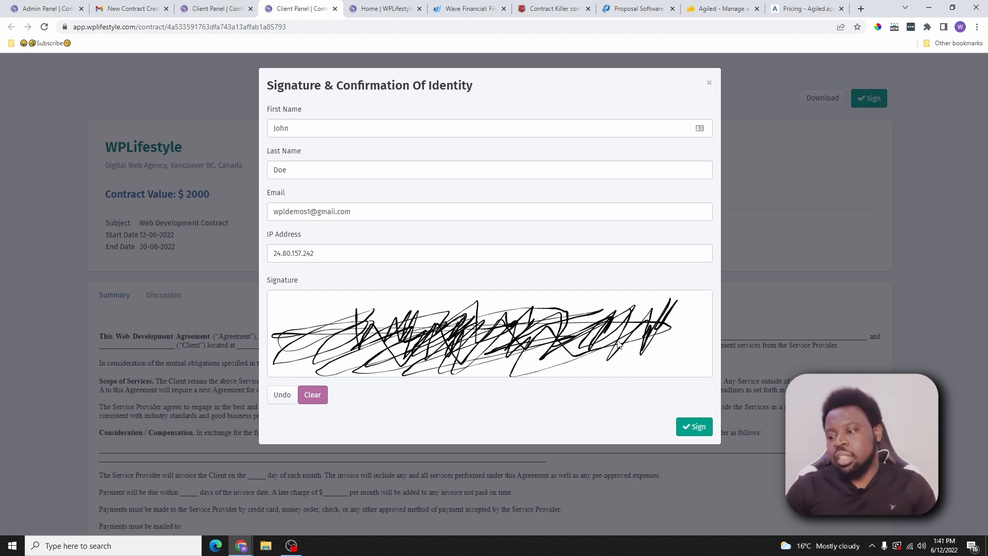
{"action": "left_click", "coordinate": [695, 427]}
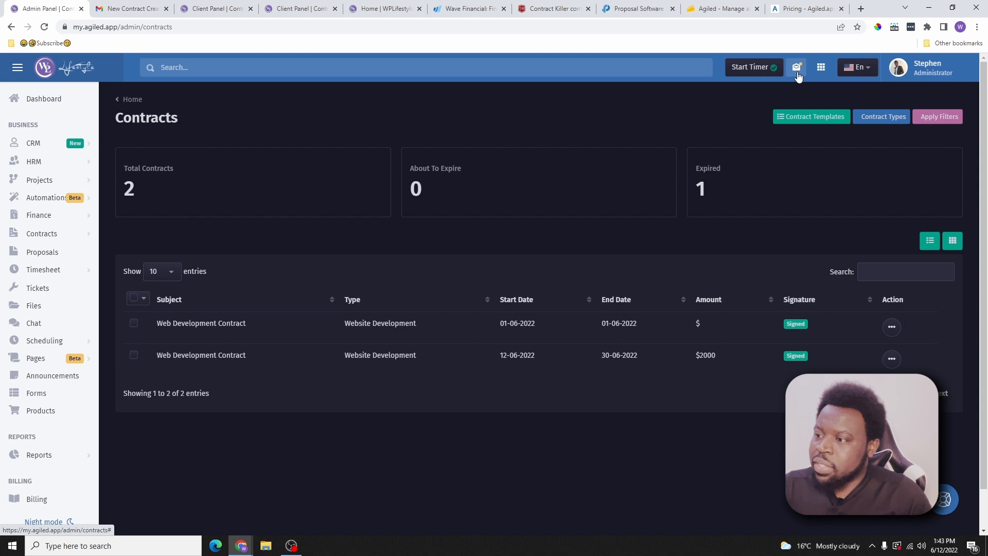
Step: View the contract signing notification in the admin panel and reopen the contracts list to check the signature status
{"action": "left_click", "coordinate": [797, 70]}
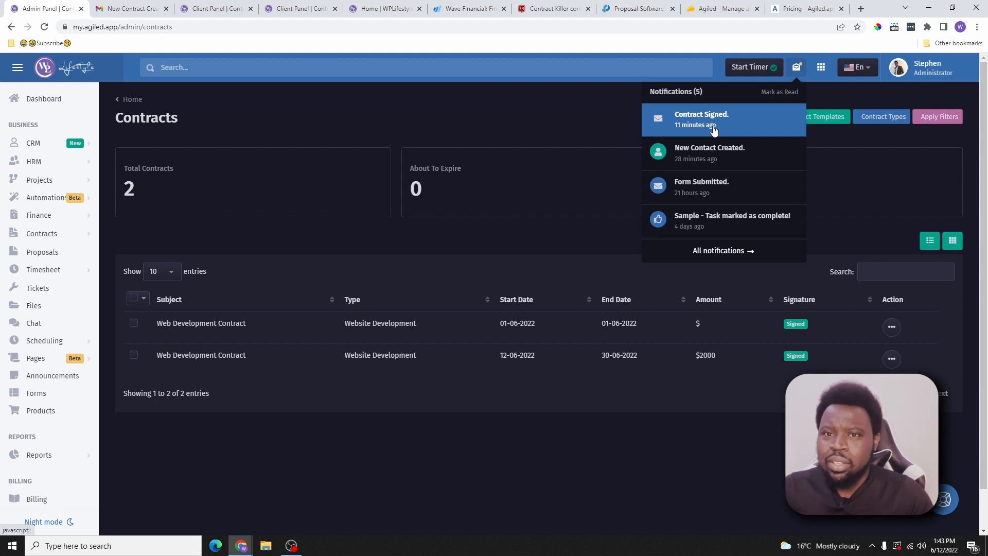
{"action": "left_click", "coordinate": [714, 129]}
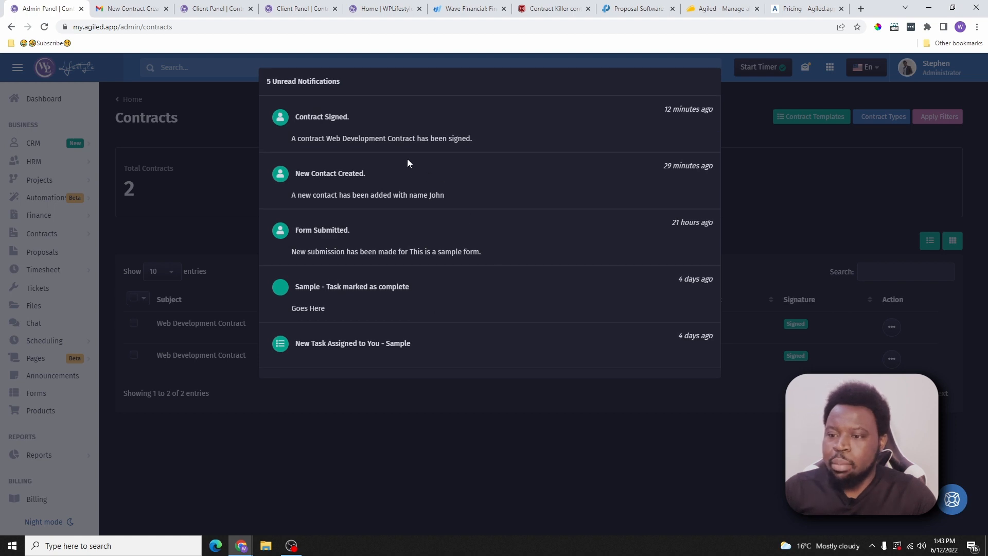
{"action": "left_click", "coordinate": [237, 129]}
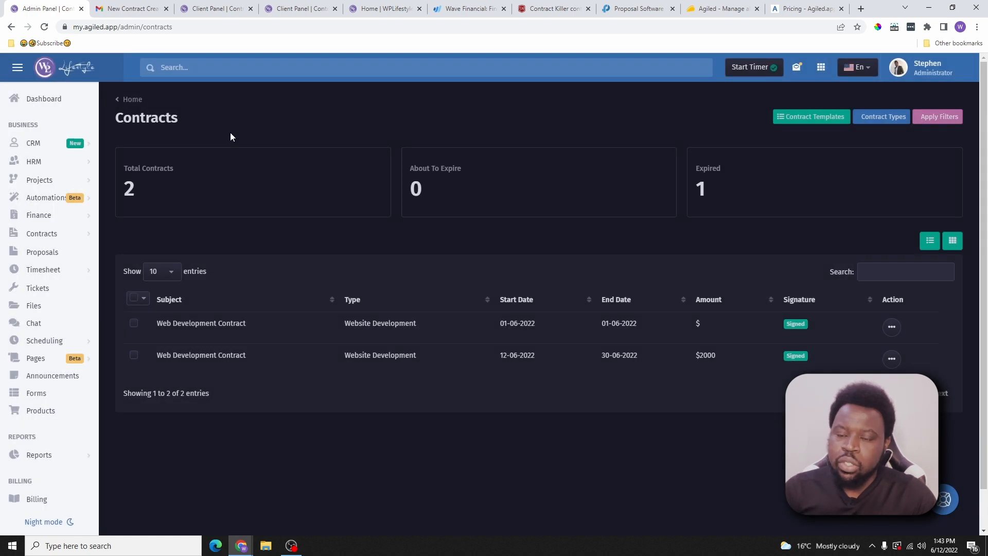
{"action": "left_click", "coordinate": [49, 234]}
{"action": "left_click", "coordinate": [47, 270]}
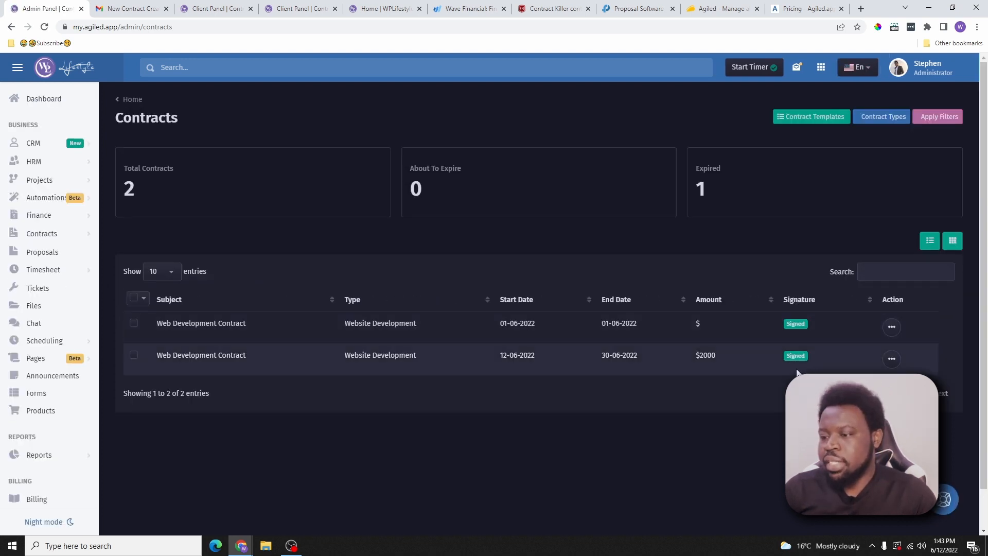
Step: Refresh the client panel's contracts list to check the signature status, and return to the admin panel
{"action": "left_click", "coordinate": [222, 8]}
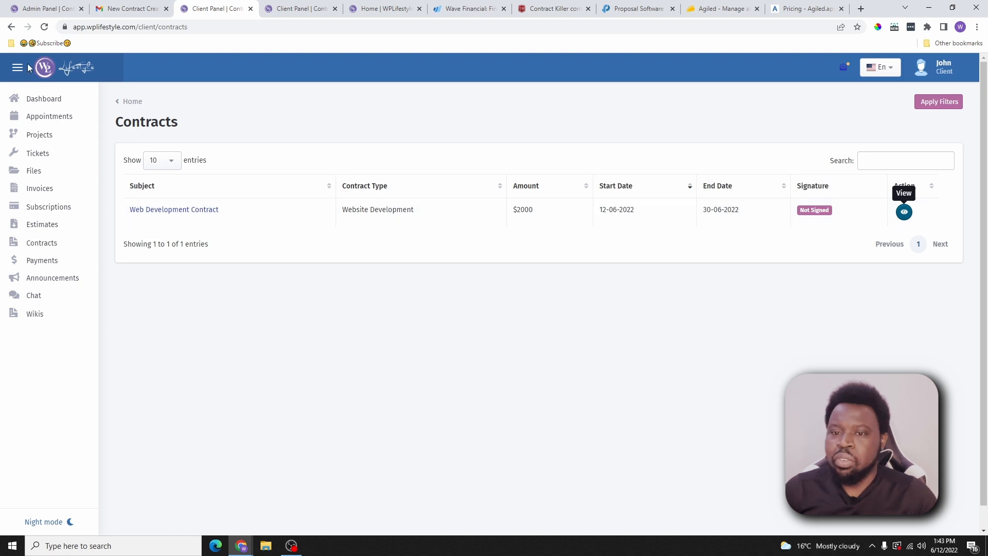
{"action": "left_click", "coordinate": [45, 27]}
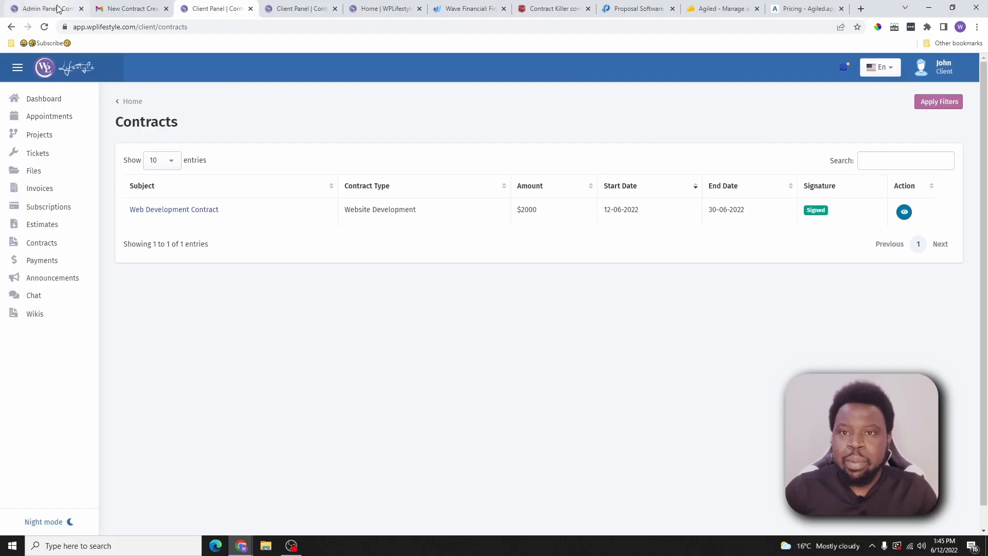
{"action": "left_click", "coordinate": [57, 9]}
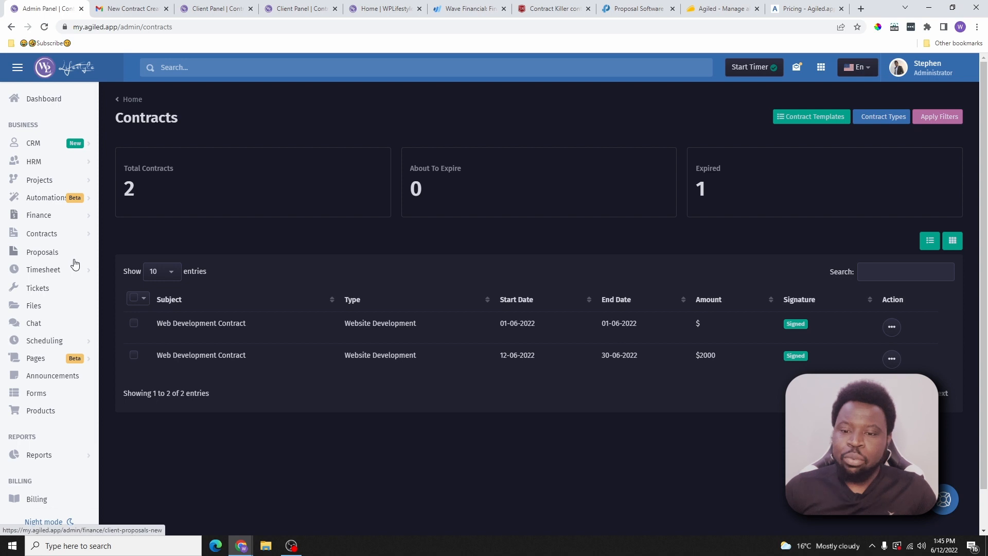
{"action": "left_click", "coordinate": [42, 216]}
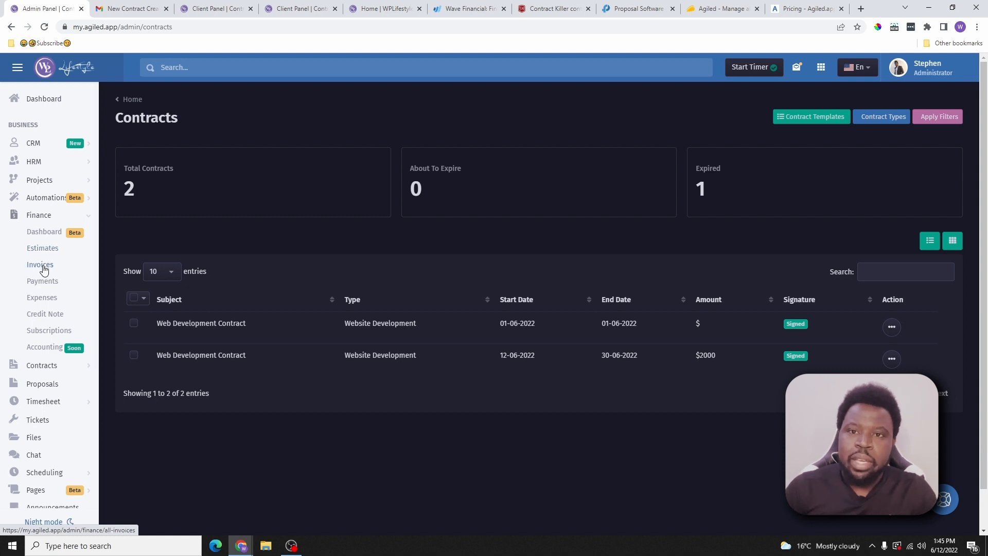
{"action": "left_click", "coordinate": [44, 269]}
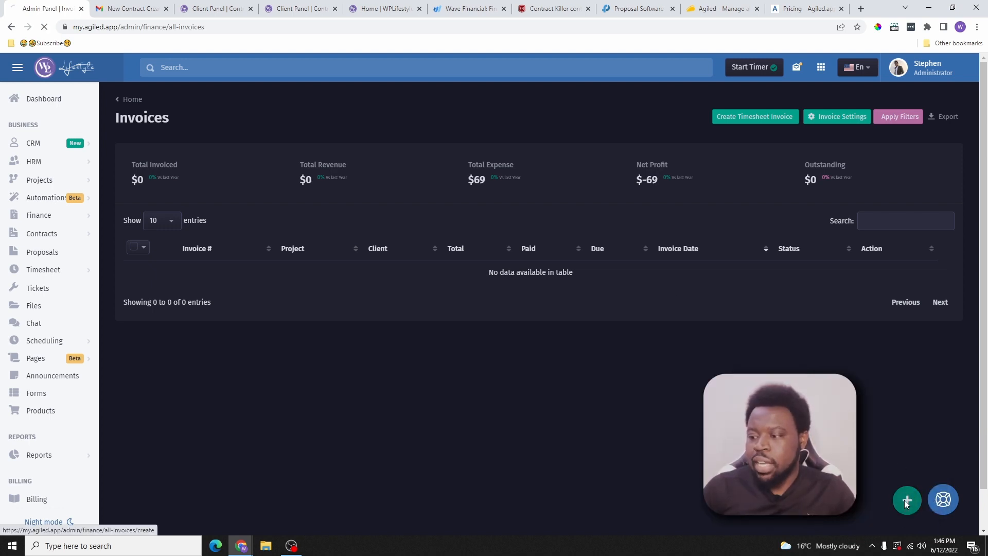
{"action": "left_click", "coordinate": [906, 499]}
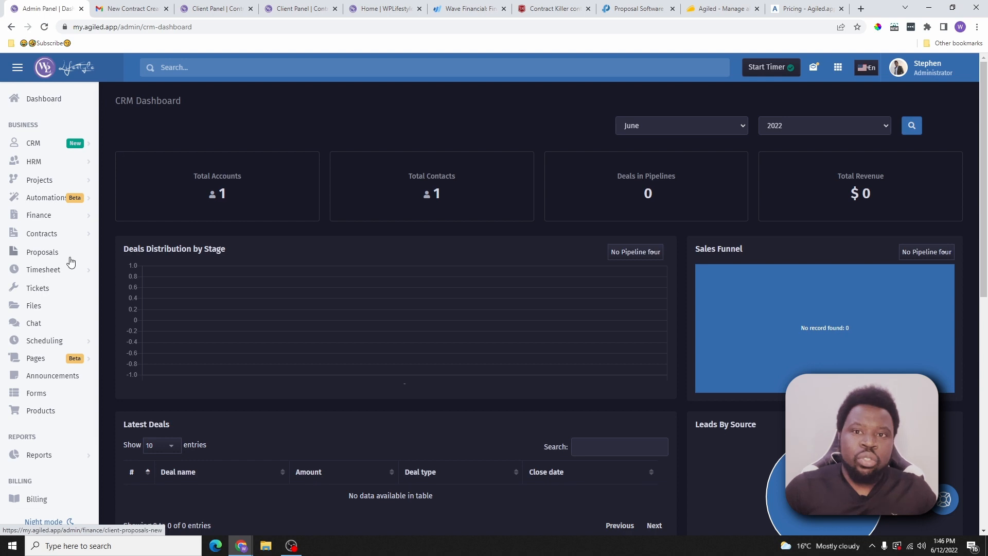
Step: Start a new project named Web Design with the client's name in parentheses, and set its category to WordPress Website Design
{"action": "left_click", "coordinate": [39, 181]}
{"action": "left_click", "coordinate": [84, 211]}
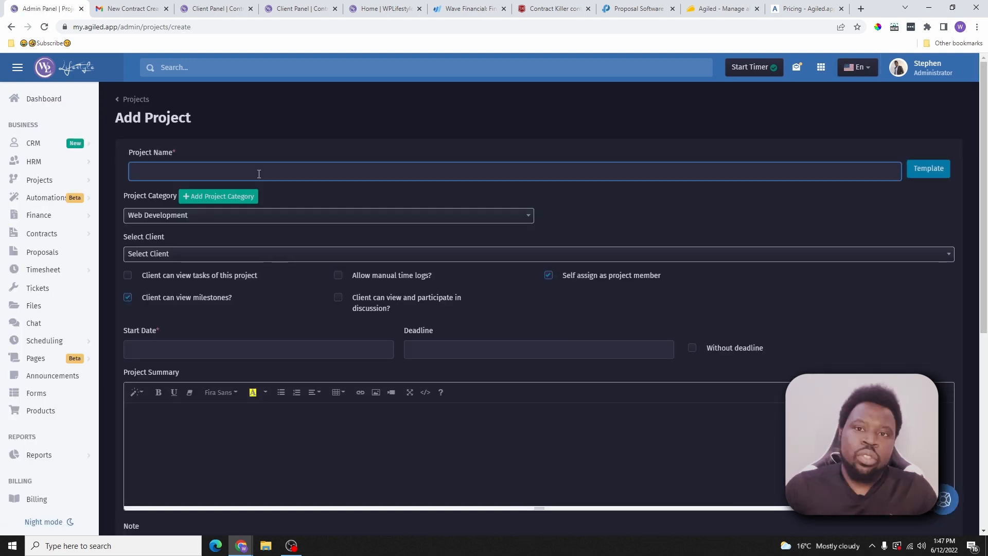
{"action": "type", "text": "Web Design (John Doe)"}
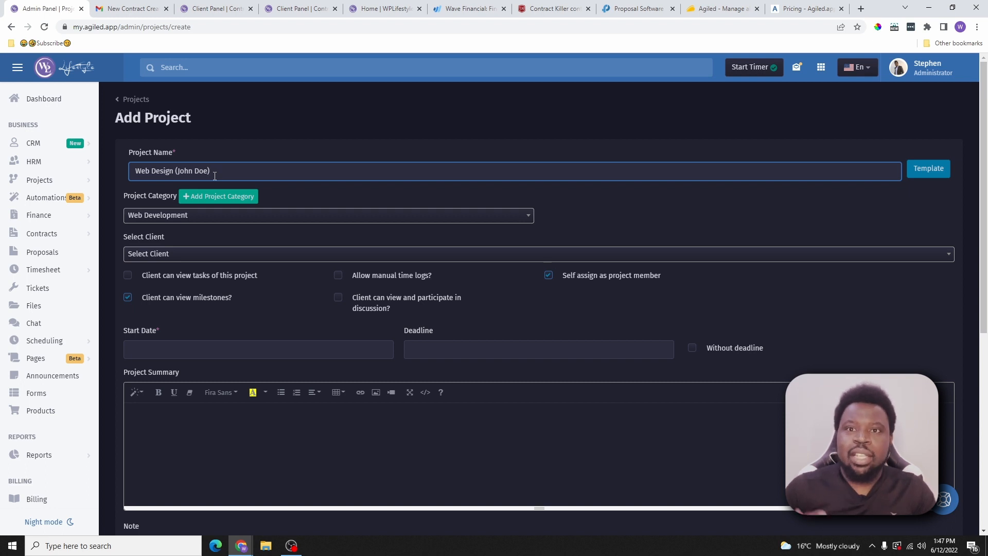
{"action": "left_click", "coordinate": [216, 219]}
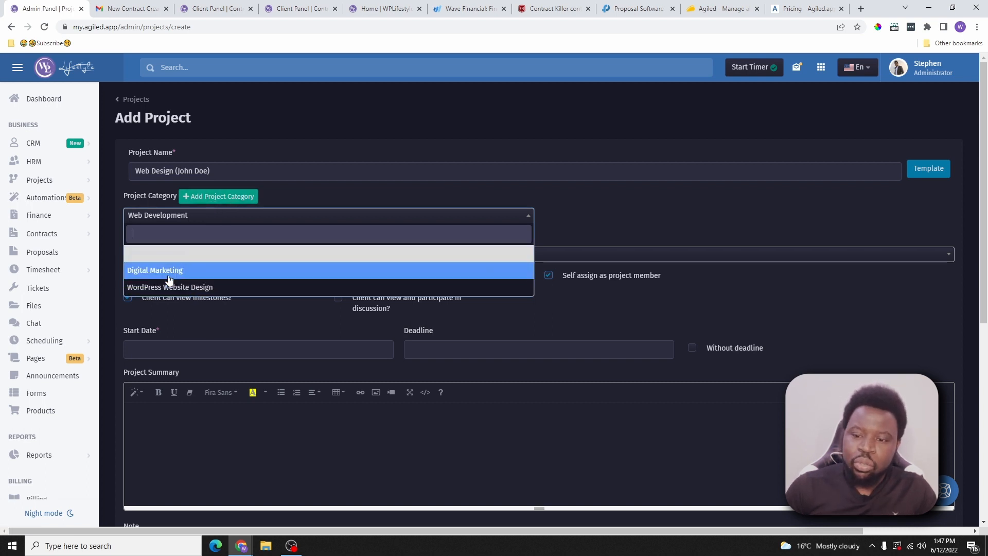
{"action": "left_click", "coordinate": [184, 291]}
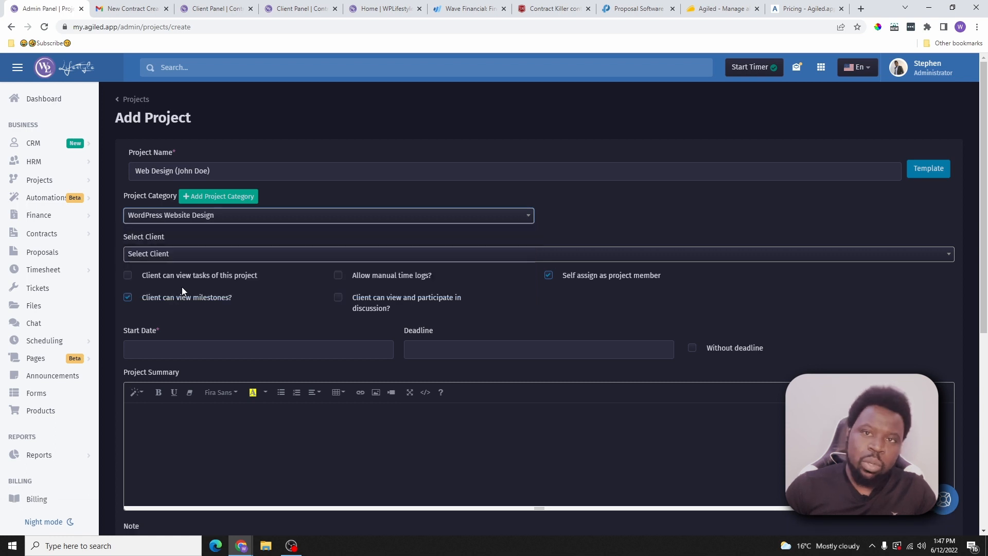
Step: Assign the WPLIfestyle client who signed the contract, allow client access to tasks and discussion, and disable milestone viewing
{"action": "left_click", "coordinate": [199, 256]}
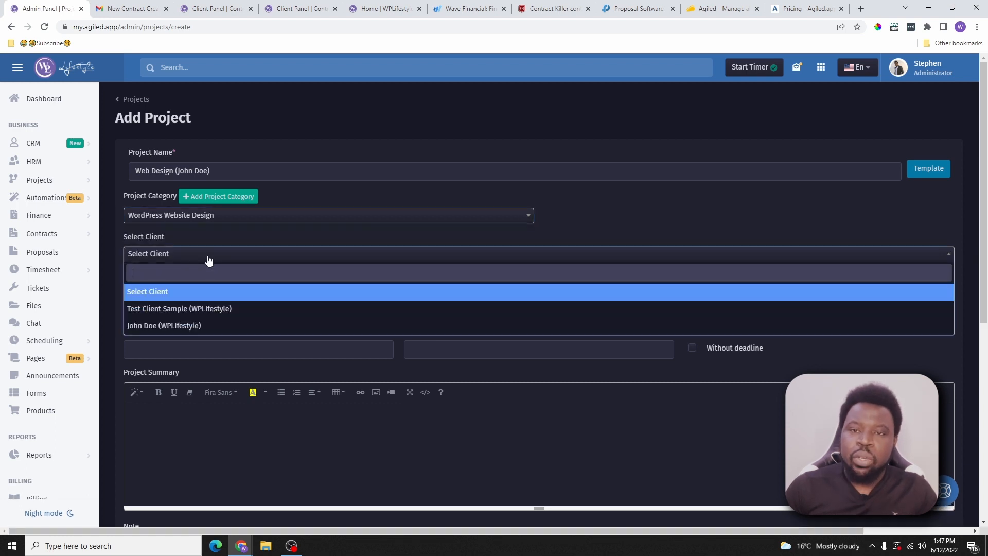
{"action": "left_click", "coordinate": [197, 325]}
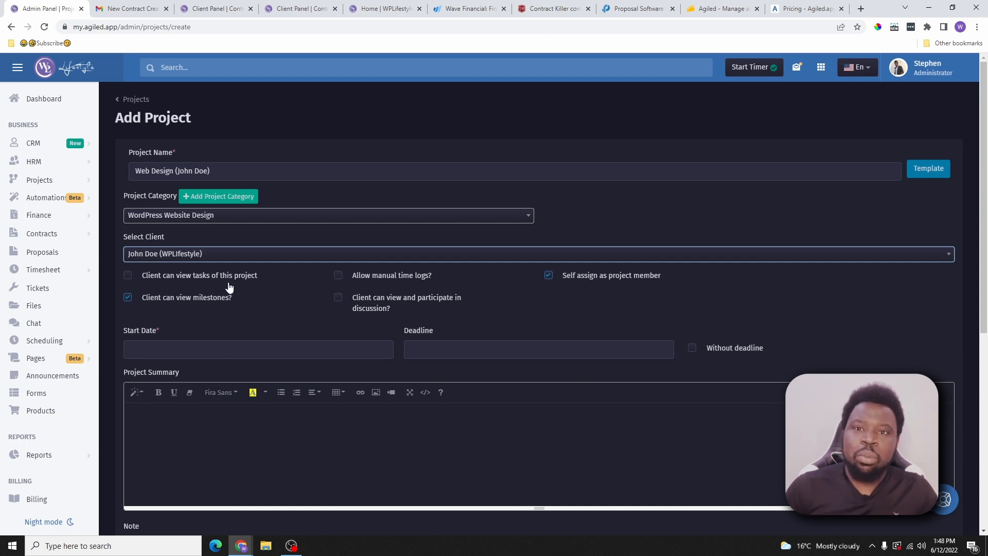
{"action": "left_click", "coordinate": [128, 278]}
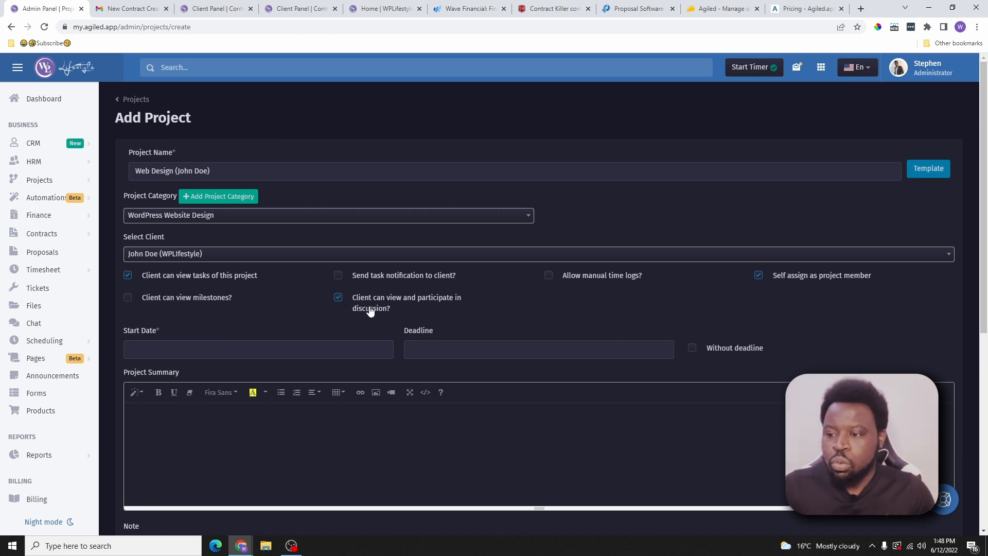
Step: Set the project's start date to 06/13/2022, try a 06/30/2022 deadline, and mark the project as without deadline
{"action": "scroll", "coordinate": [507, 297], "scroll_direction": "down", "scroll_amount": 1}
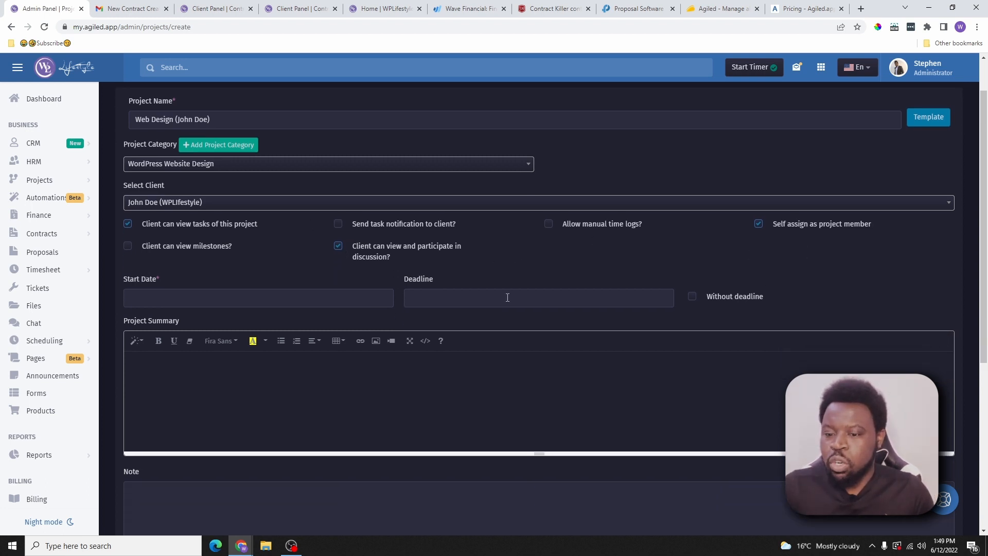
{"action": "left_click", "coordinate": [226, 300]}
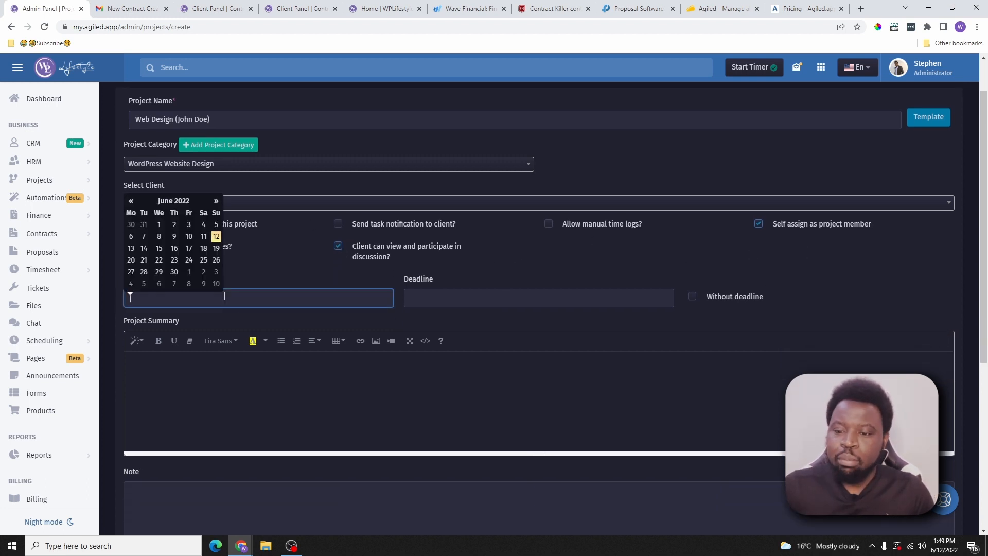
{"action": "left_click", "coordinate": [131, 248]}
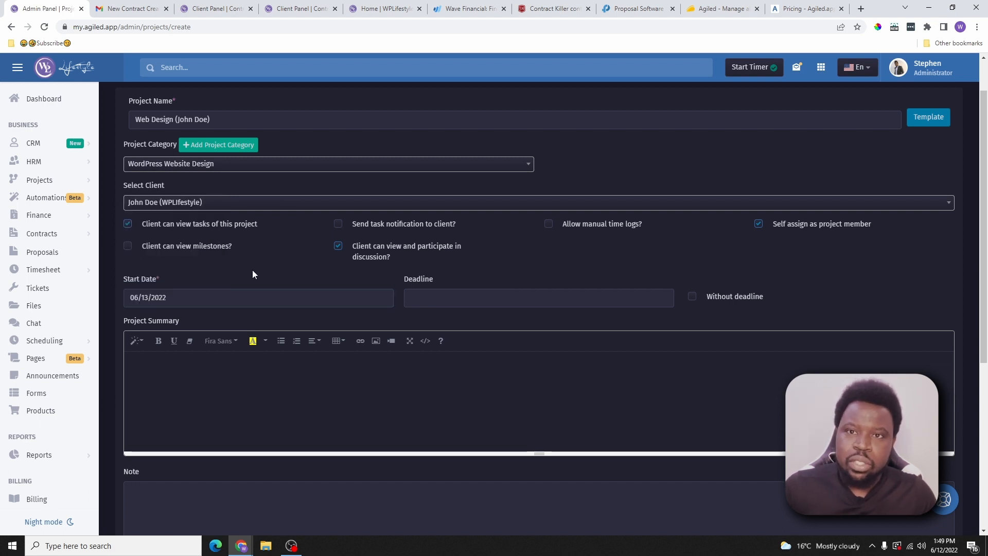
{"action": "left_click", "coordinate": [466, 298]}
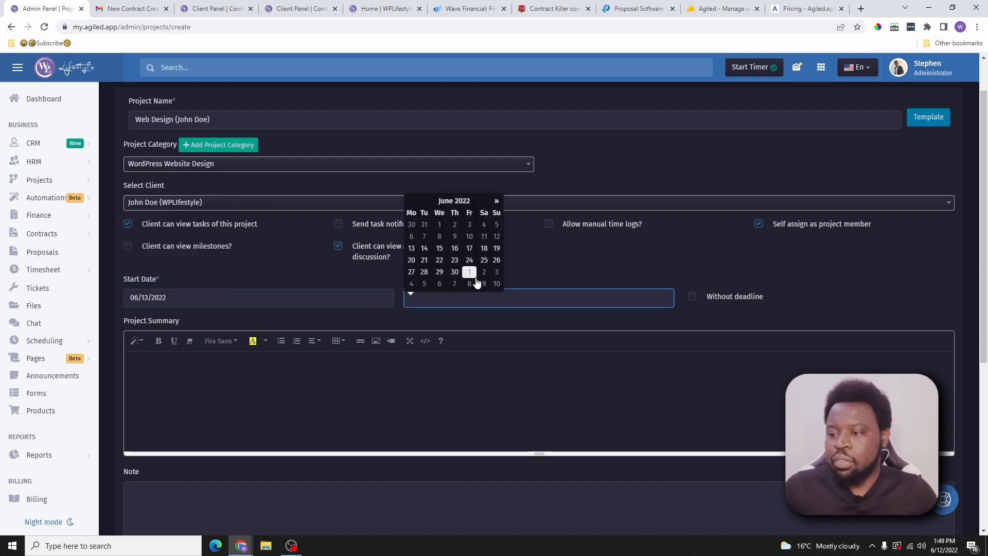
{"action": "left_click", "coordinate": [456, 272]}
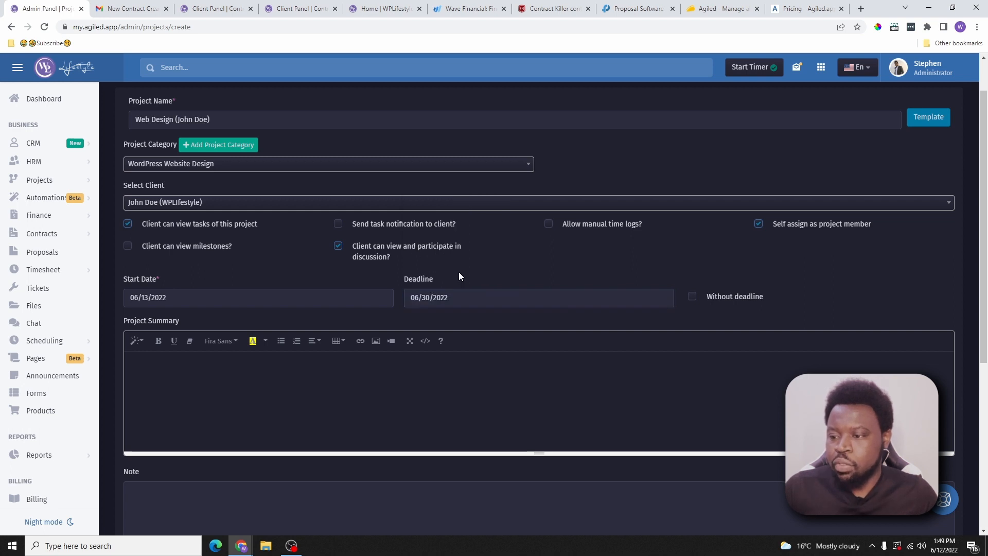
{"action": "left_click", "coordinate": [693, 297]}
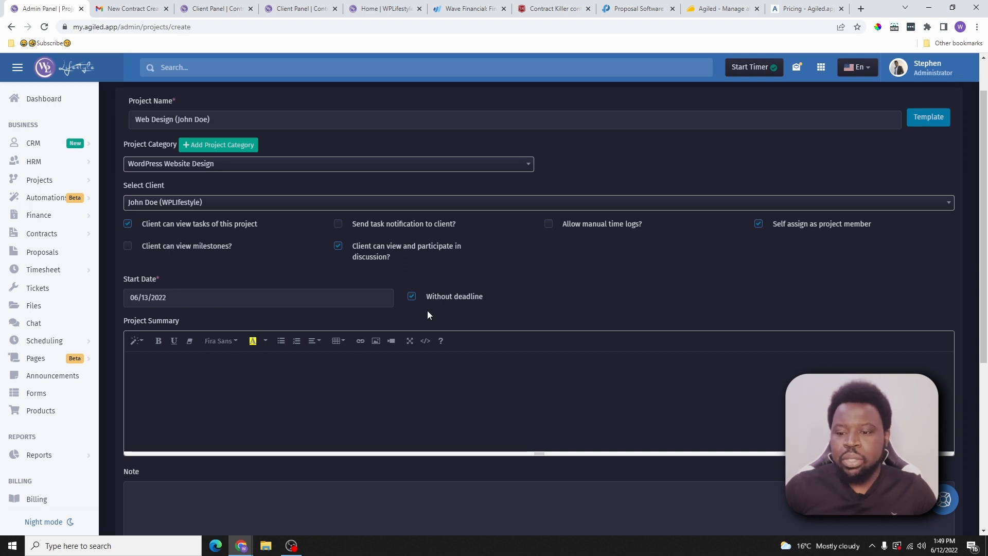
Step: Enter "Sample Summary" as the project summary
{"action": "scroll", "coordinate": [257, 239], "scroll_direction": "down", "scroll_amount": 3}
{"action": "left_click", "coordinate": [257, 239]}
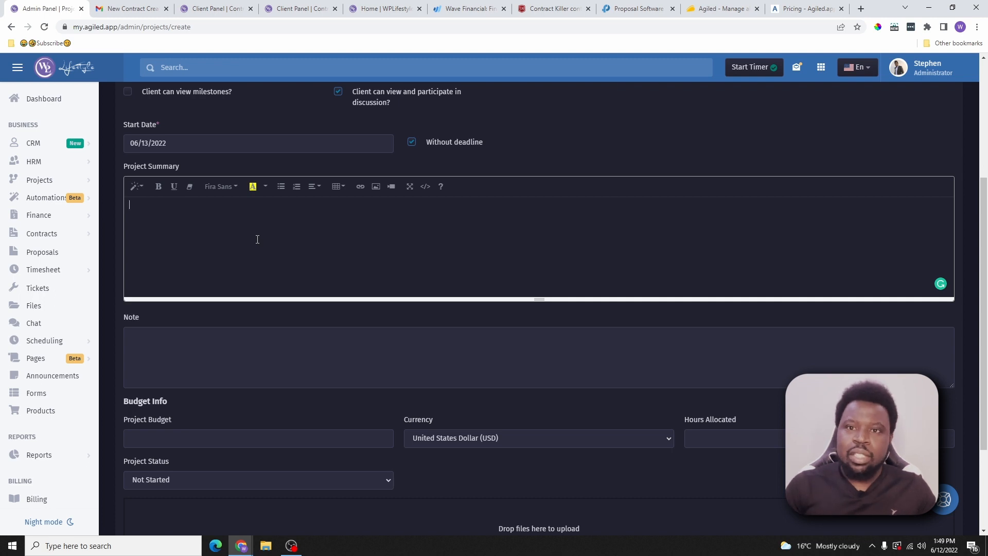
{"action": "type", "text": "Sample Summary"}
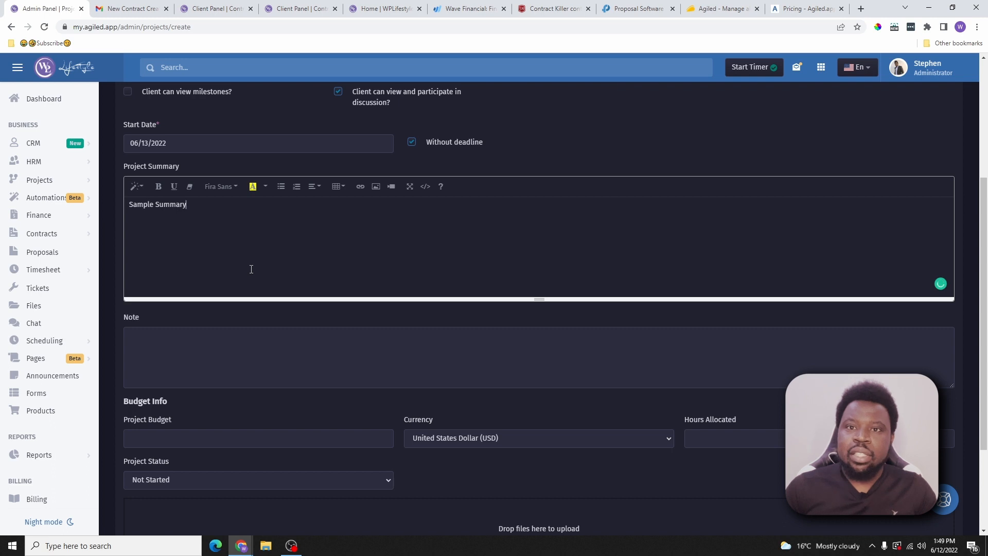
Step: Set the project budget to 2000, keep United States Dollar (USD) as the currency, and allocate 40 hours
{"action": "scroll", "coordinate": [245, 339], "scroll_direction": "down", "scroll_amount": 1}
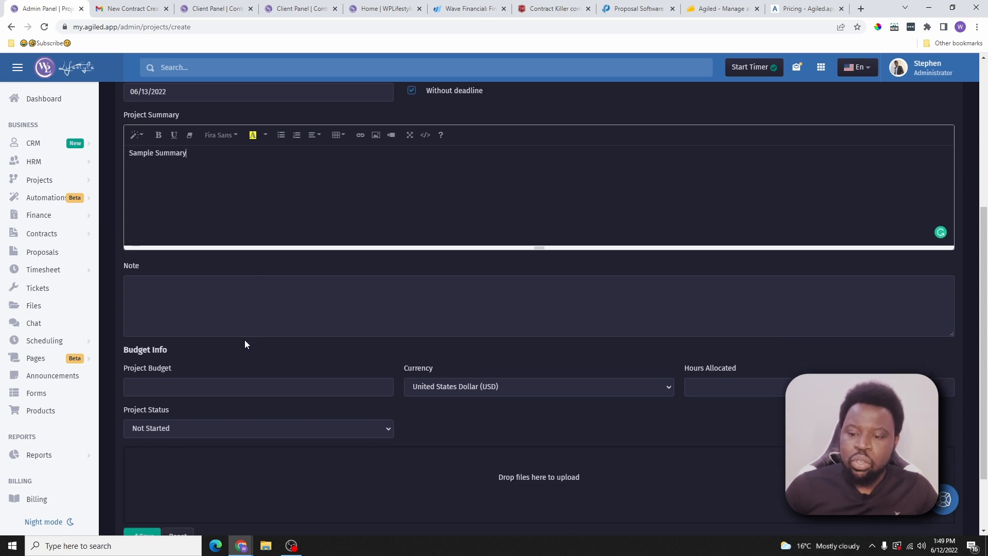
{"action": "scroll", "coordinate": [247, 291], "scroll_direction": "down", "scroll_amount": 2}
{"action": "left_click", "coordinate": [211, 307]}
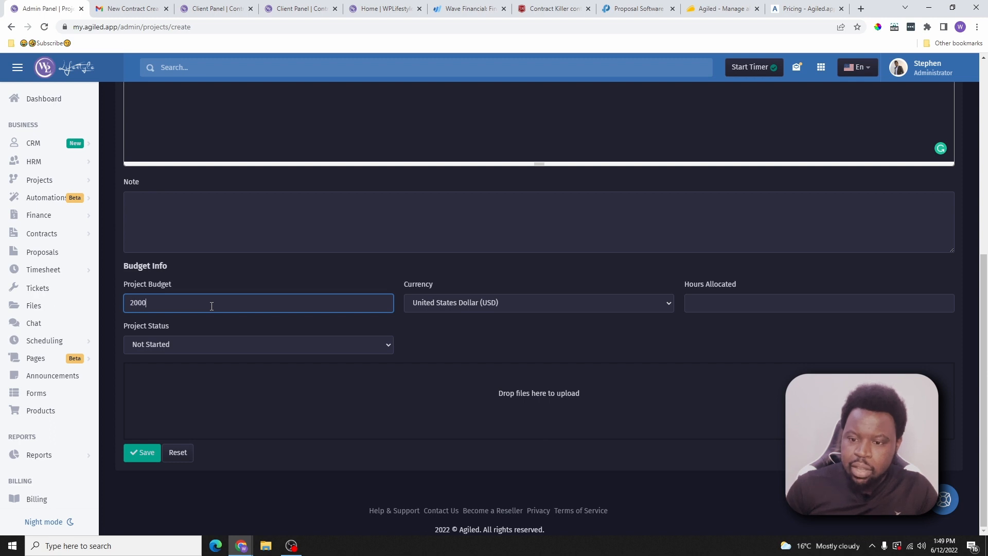
{"action": "left_click", "coordinate": [520, 307]}
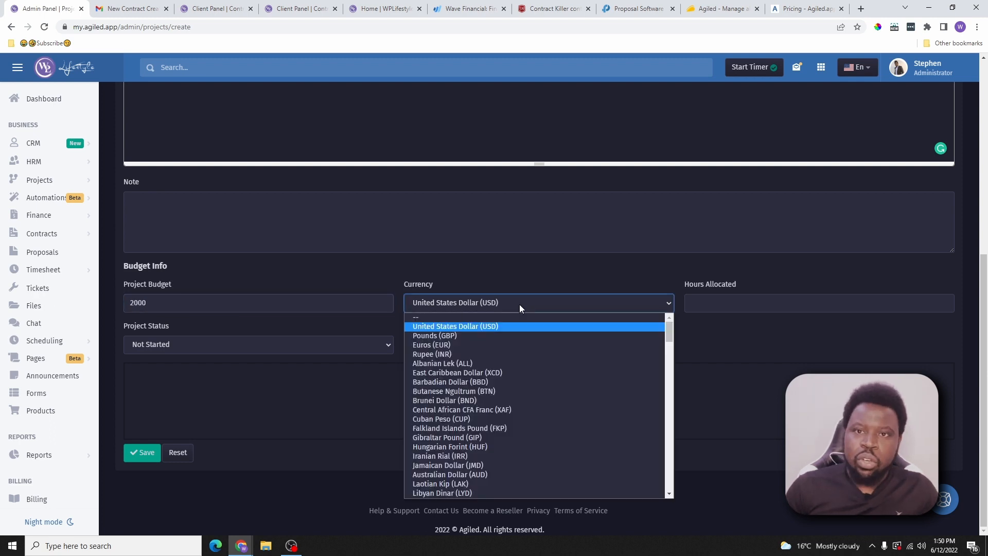
{"action": "left_click", "coordinate": [756, 314]}
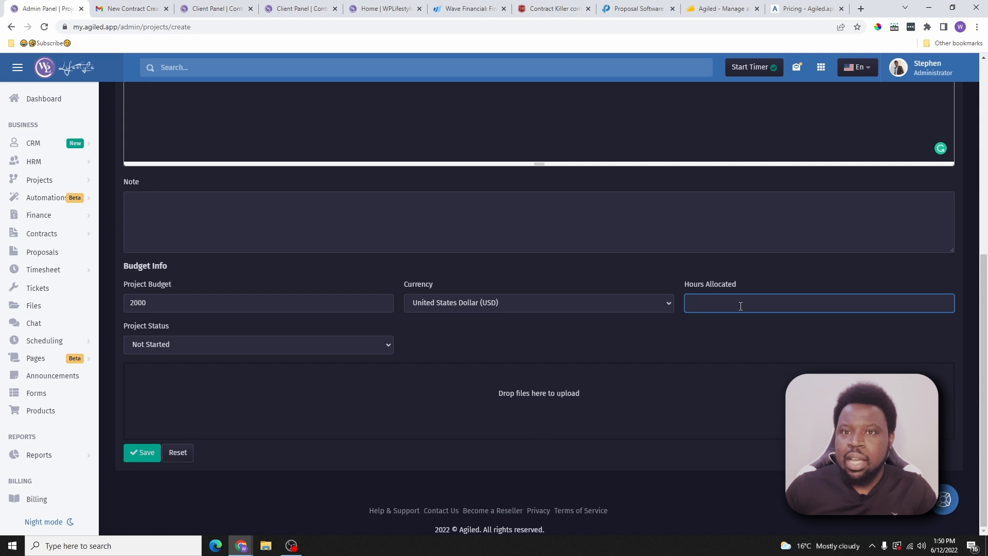
{"action": "type", "text": "40"}
Step: Set the project status to In Progress and save the new project
{"action": "left_click", "coordinate": [205, 344]}
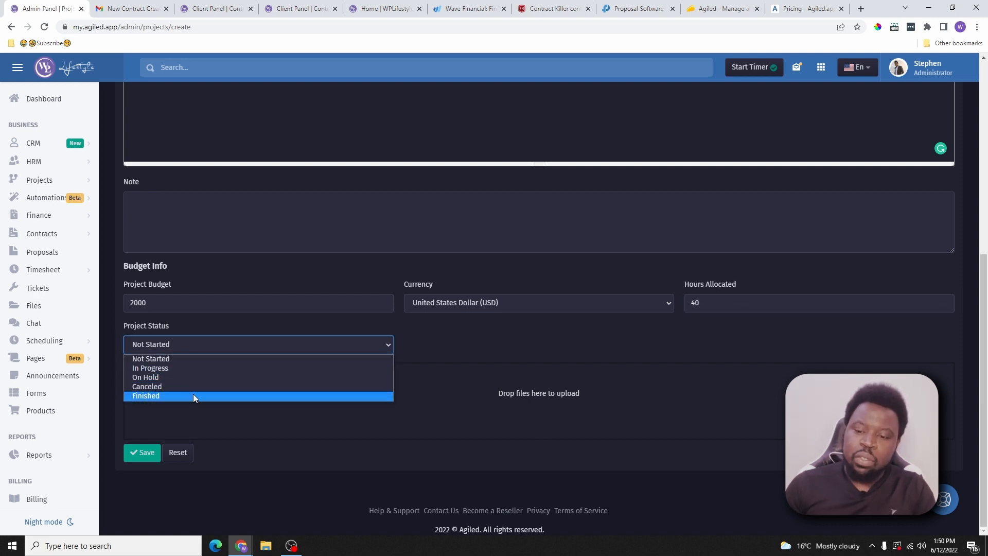
{"action": "left_click", "coordinate": [190, 362]}
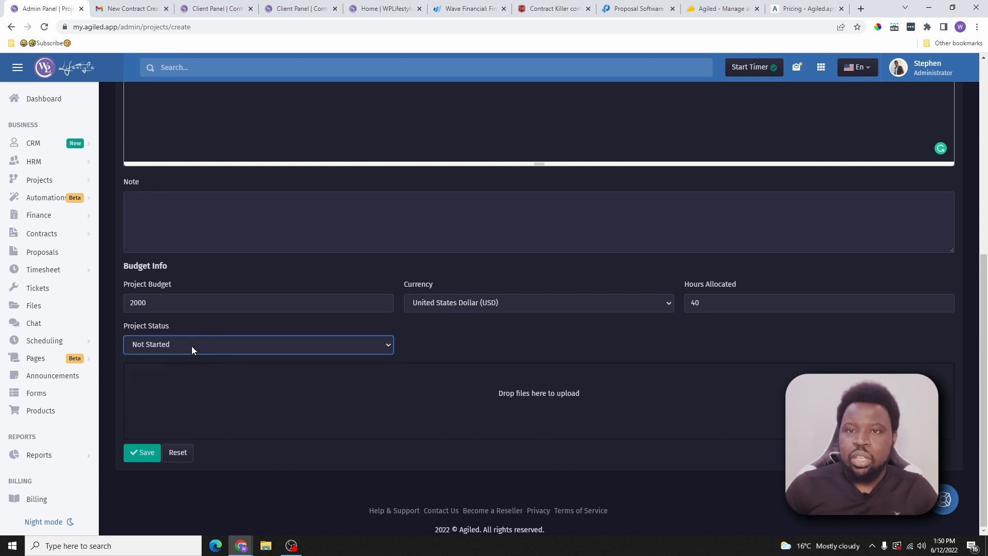
{"action": "left_click", "coordinate": [196, 346]}
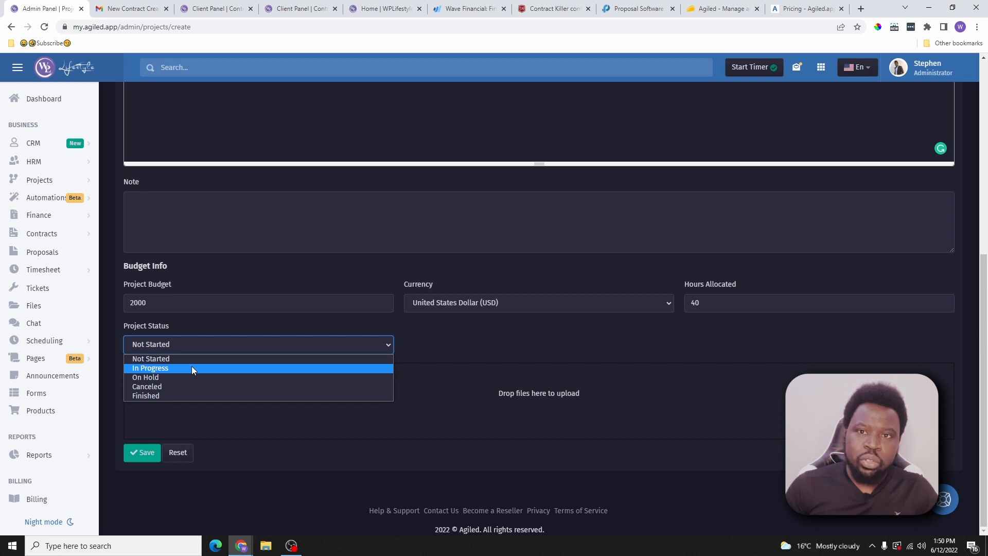
{"action": "left_click", "coordinate": [191, 367]}
{"action": "left_click", "coordinate": [194, 349]}
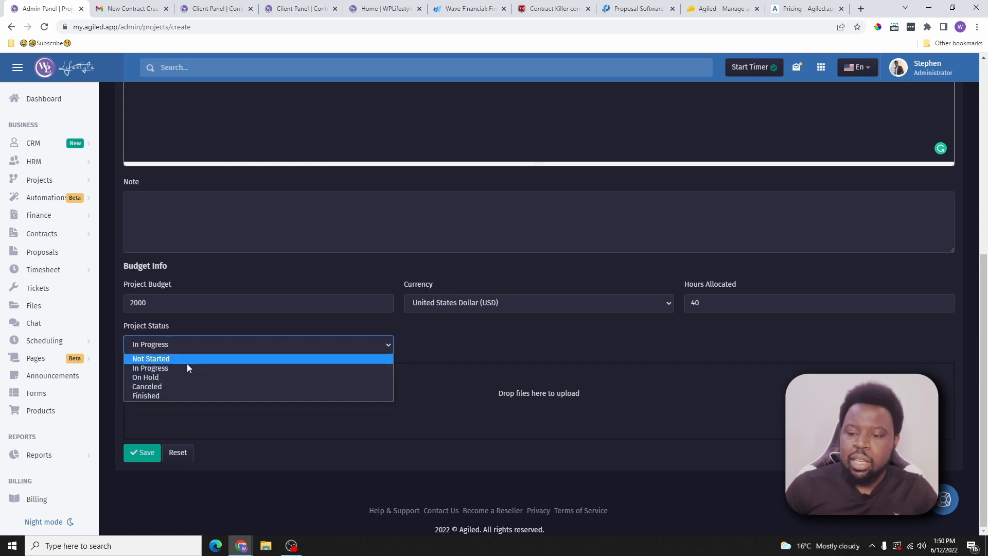
{"action": "left_click", "coordinate": [420, 347]}
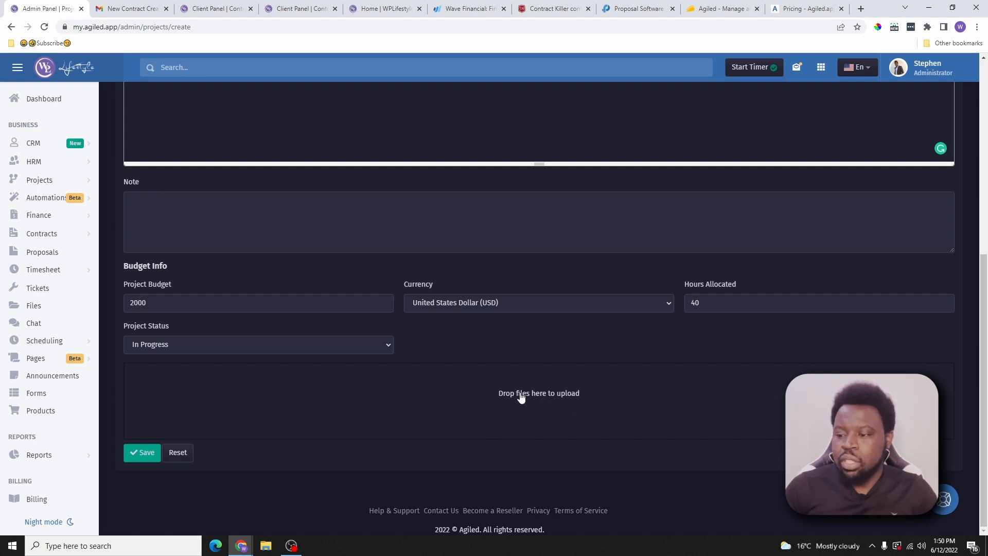
{"action": "left_click", "coordinate": [149, 455]}
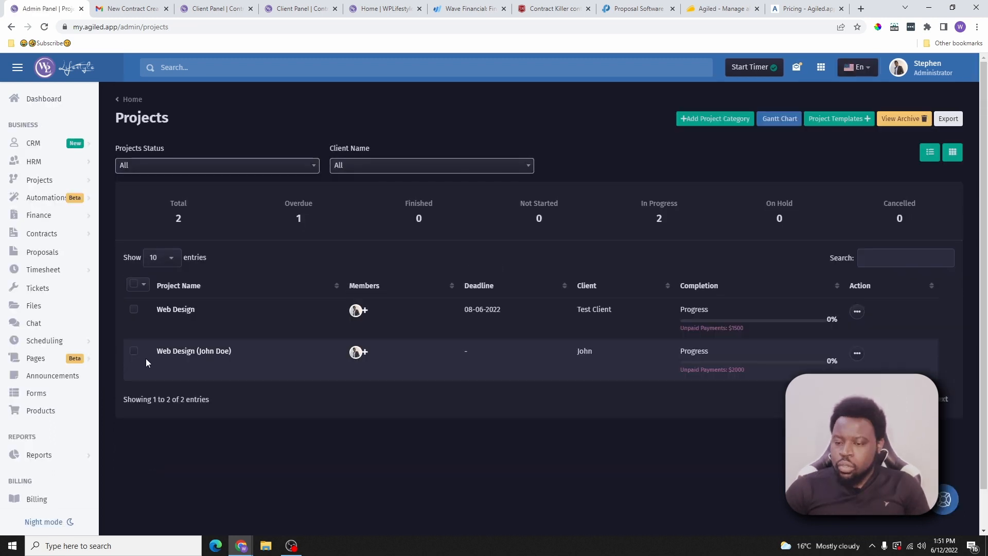
Step: View the available actions for the new Web Design project, and open the projects list in the refreshed client panel
{"action": "left_click", "coordinate": [858, 354]}
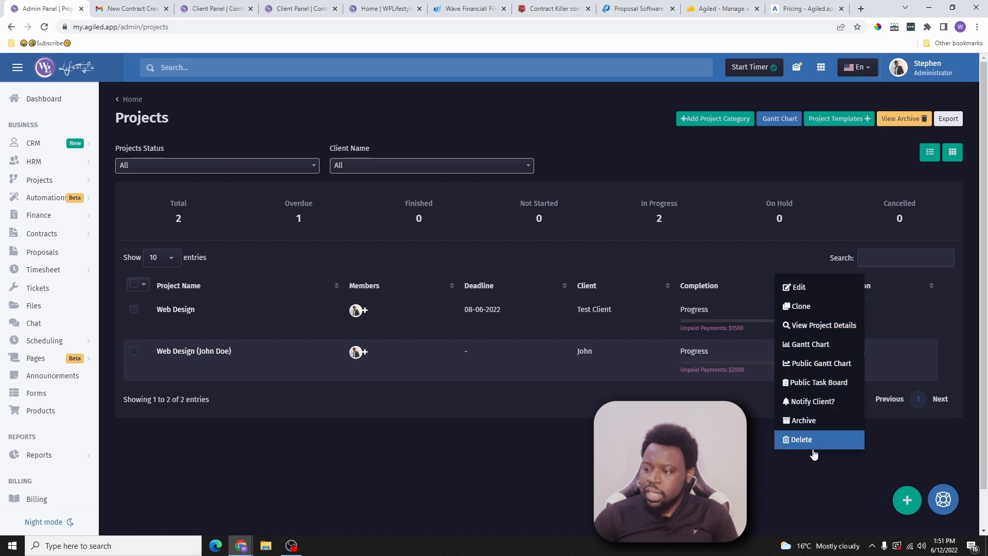
{"action": "left_click", "coordinate": [216, 9]}
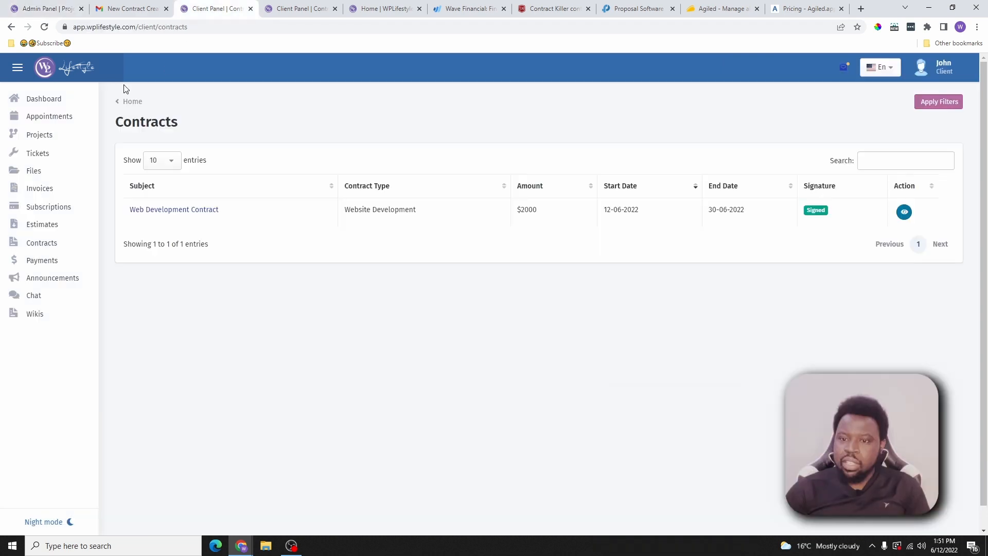
{"action": "left_click", "coordinate": [45, 27]}
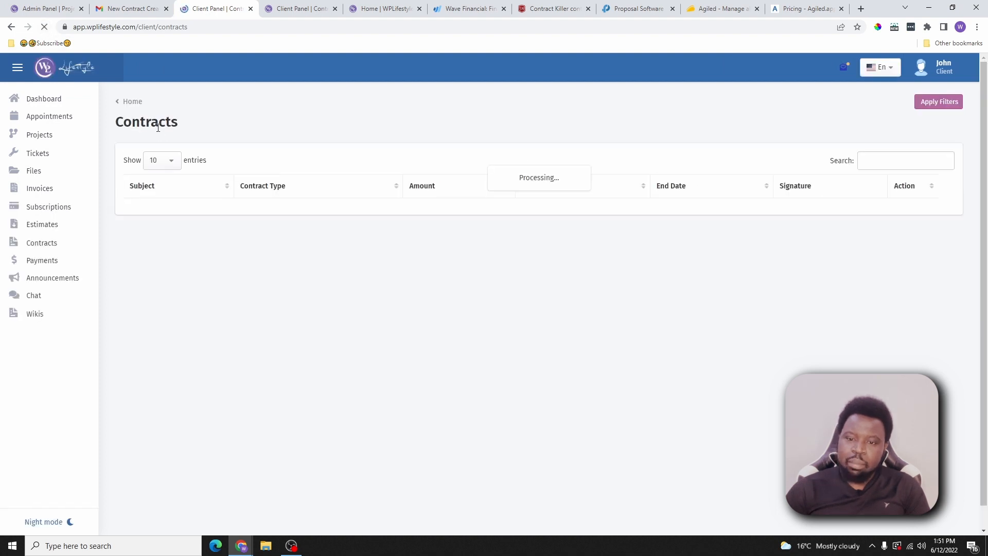
{"action": "left_click", "coordinate": [39, 135]}
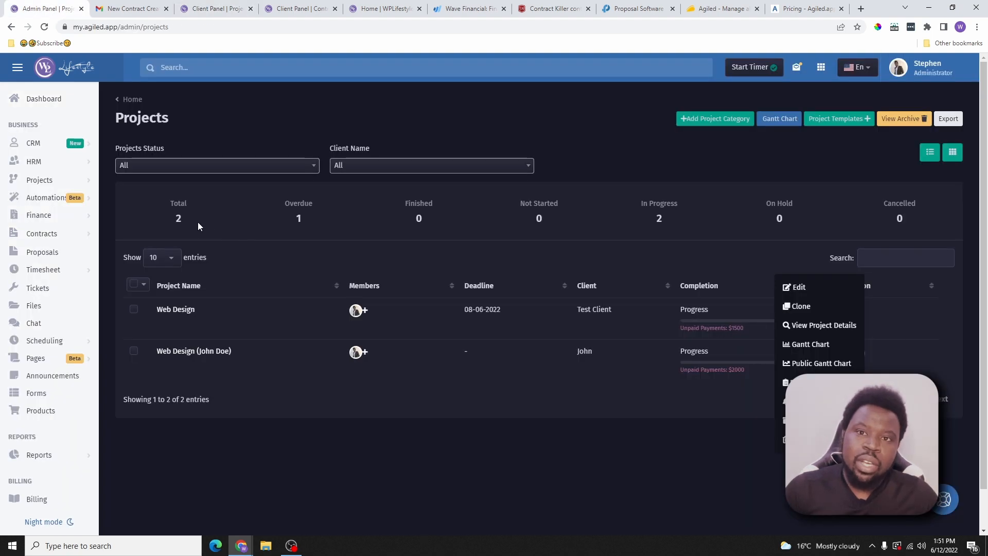
Step: View the invoices and estimates lists in Finance, and look at the blank form for creating an estimate
{"action": "left_click", "coordinate": [42, 215]}
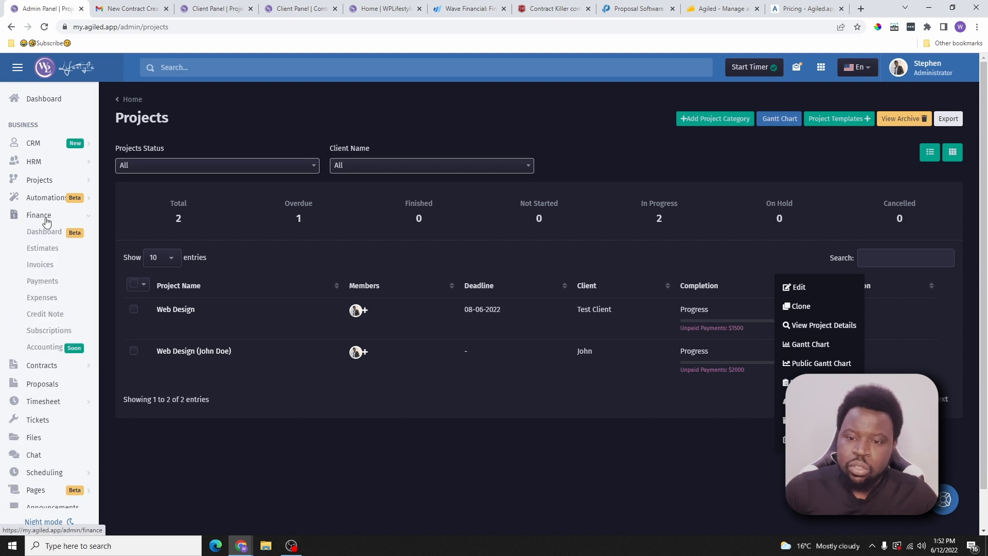
{"action": "left_click", "coordinate": [43, 266]}
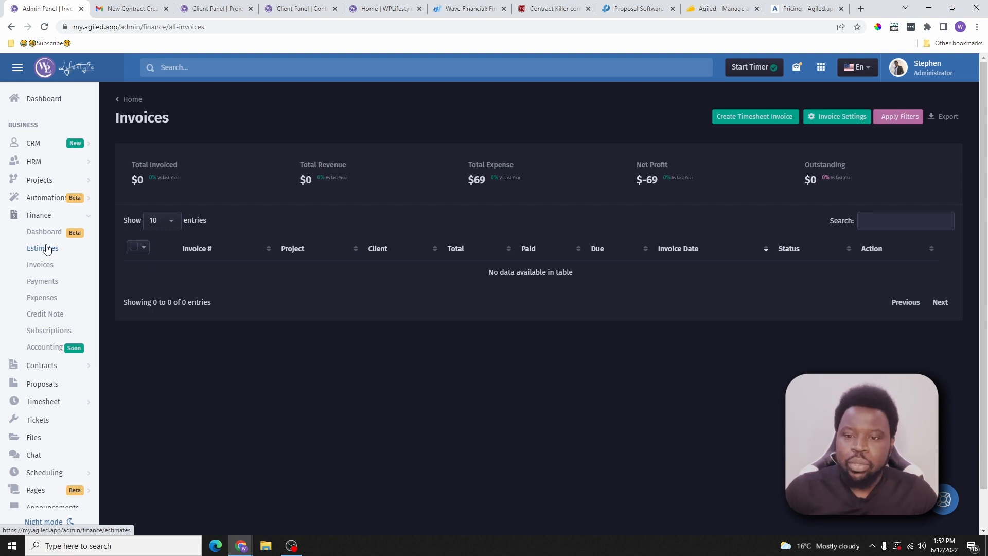
{"action": "left_click", "coordinate": [47, 249]}
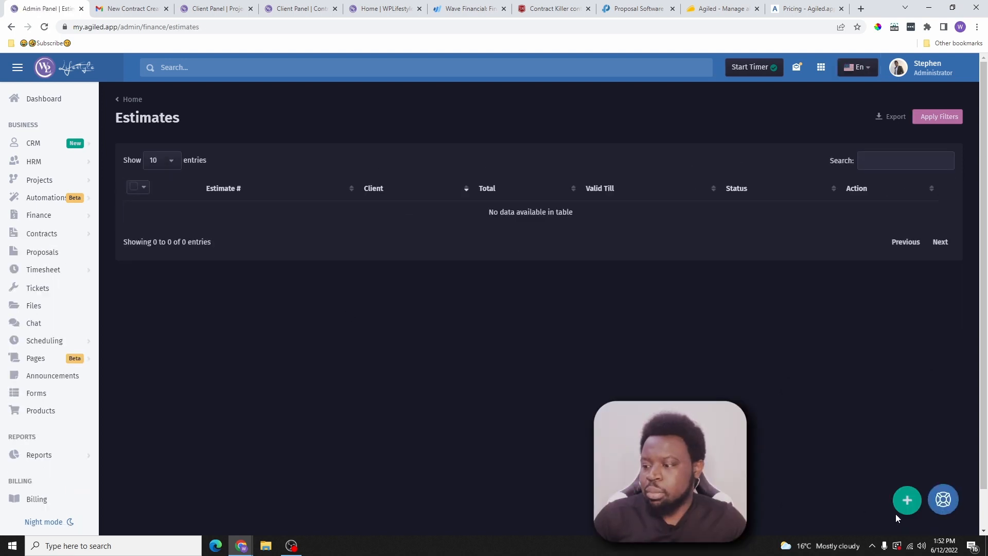
{"action": "left_click", "coordinate": [907, 500]}
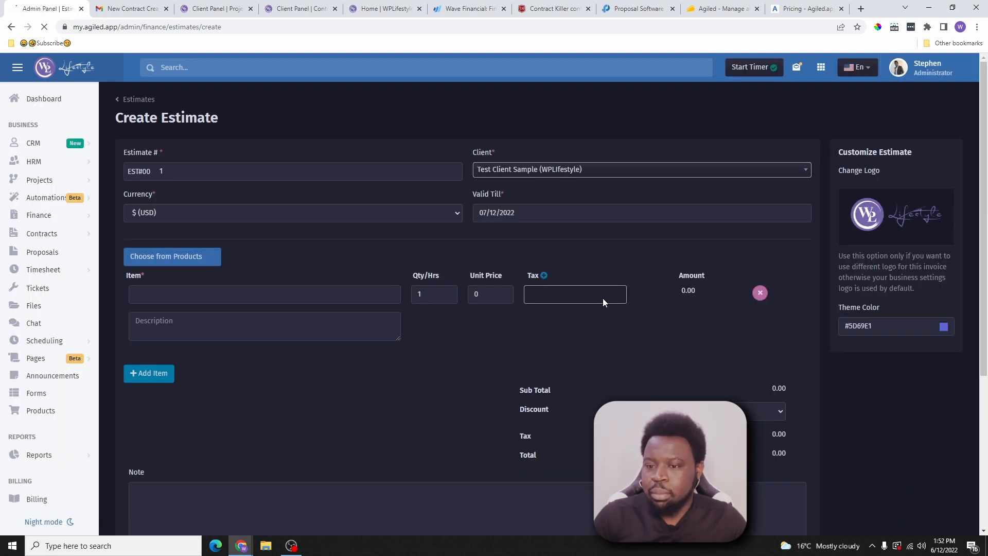
Step: Start a new invoice linked to the Web Design project that carries the client's name, keeping $ (USD) as the currency
{"action": "left_click", "coordinate": [38, 216]}
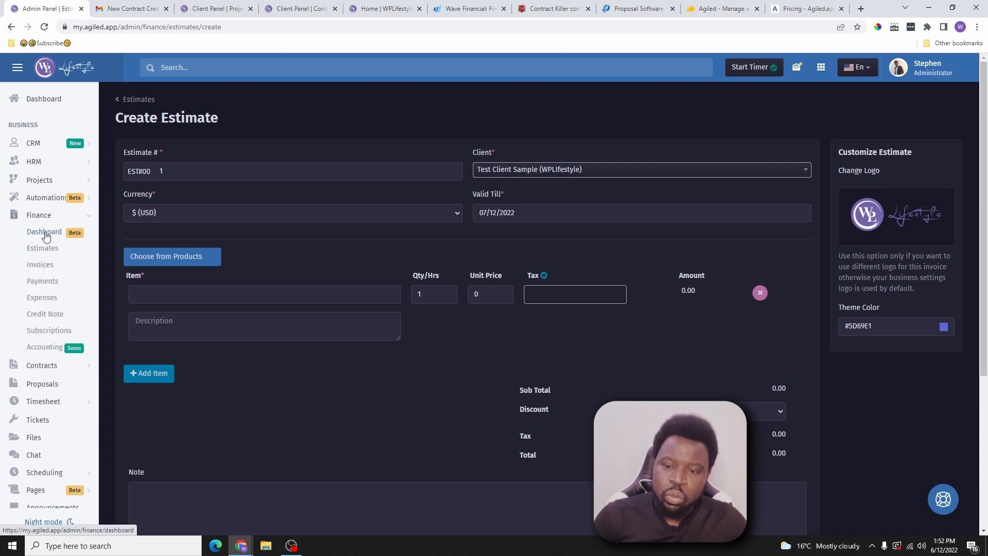
{"action": "left_click", "coordinate": [44, 265]}
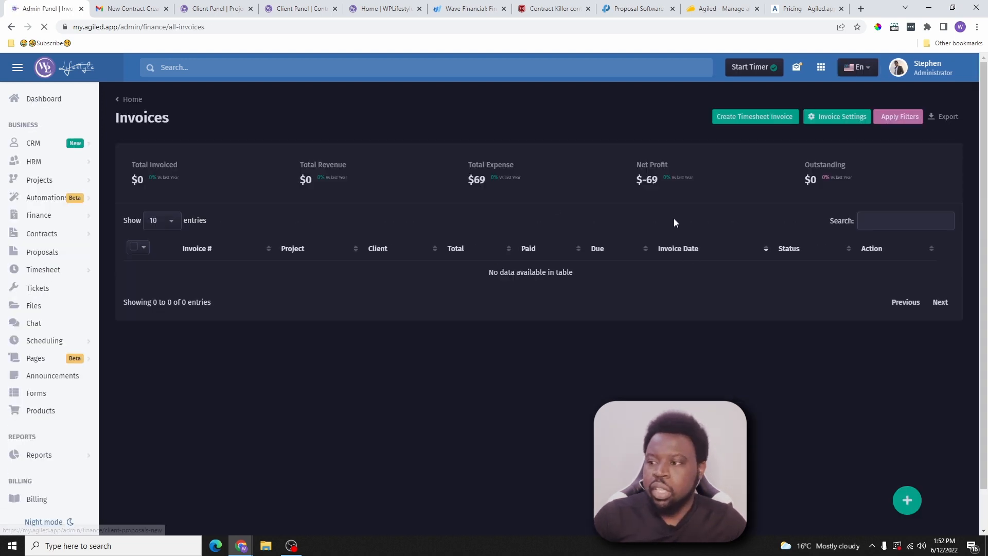
{"action": "left_click", "coordinate": [907, 500]}
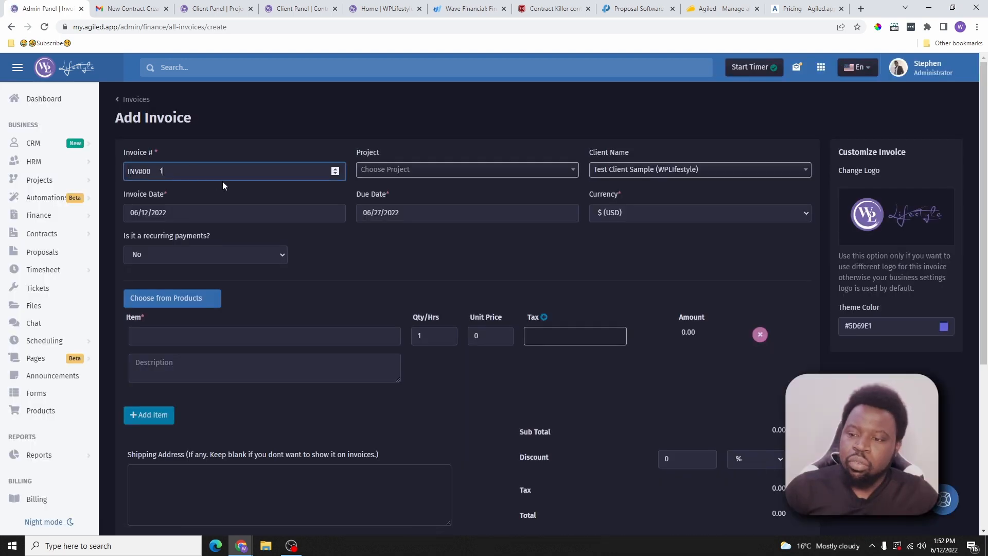
{"action": "left_click", "coordinate": [430, 171]}
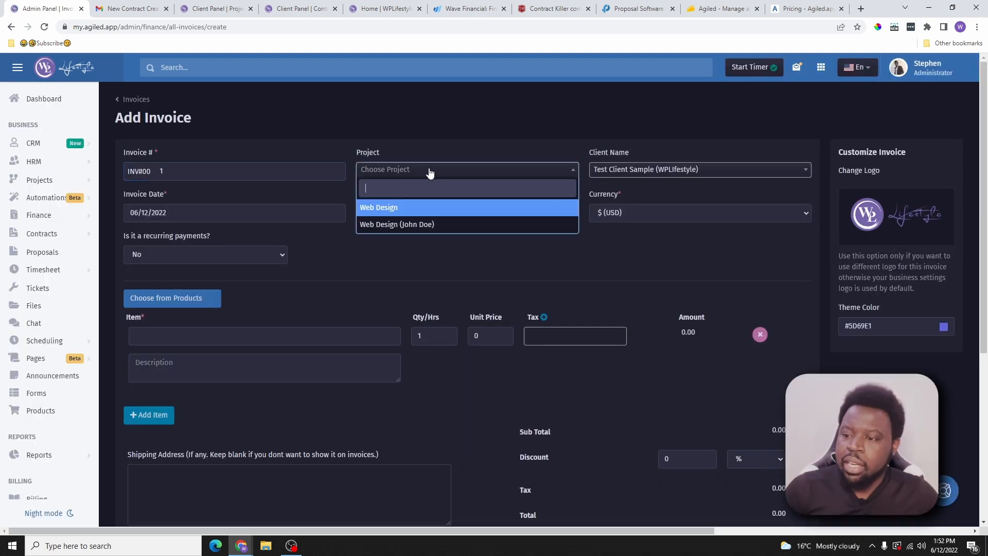
{"action": "left_click", "coordinate": [412, 224]}
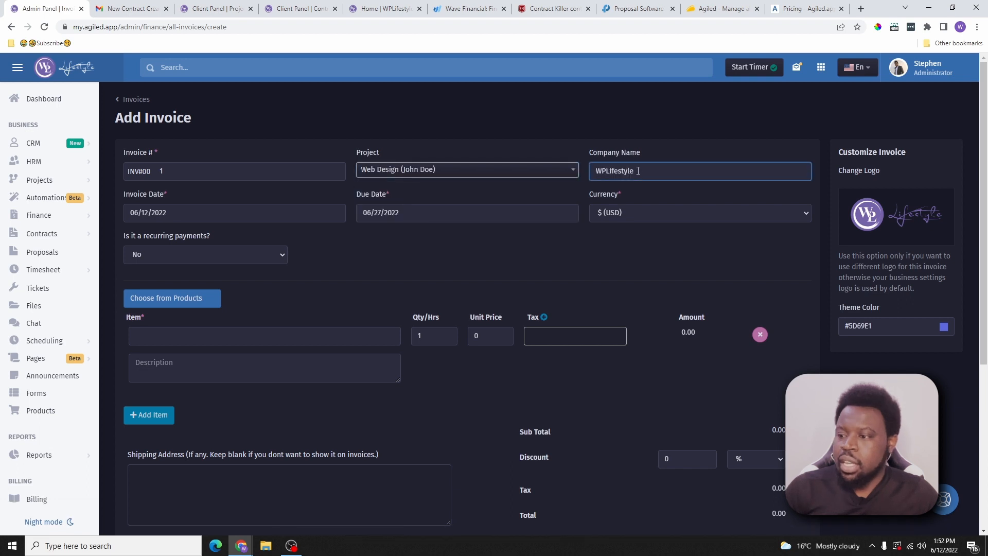
{"action": "left_click", "coordinate": [630, 212]}
{"action": "left_click", "coordinate": [632, 212]}
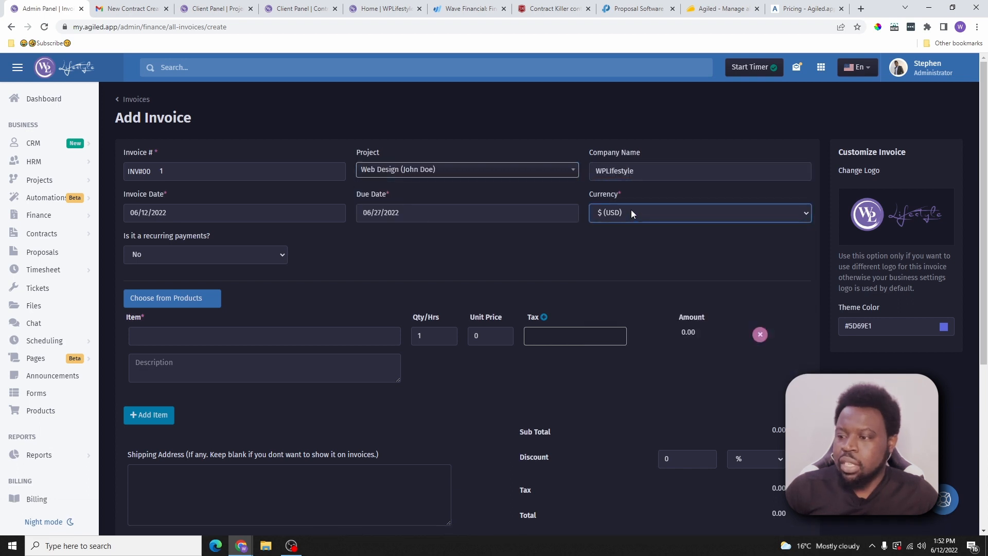
Step: Keep the invoice date at 06/12/2022 and set the due date to 06/13/2022
{"action": "left_click", "coordinate": [193, 213]}
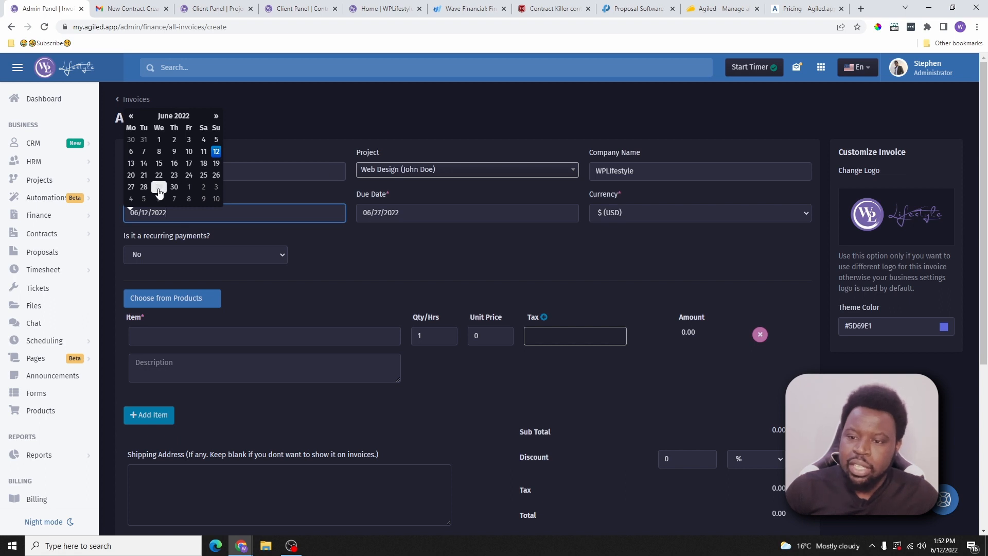
{"action": "left_click", "coordinate": [375, 249]}
{"action": "left_click", "coordinate": [403, 215]}
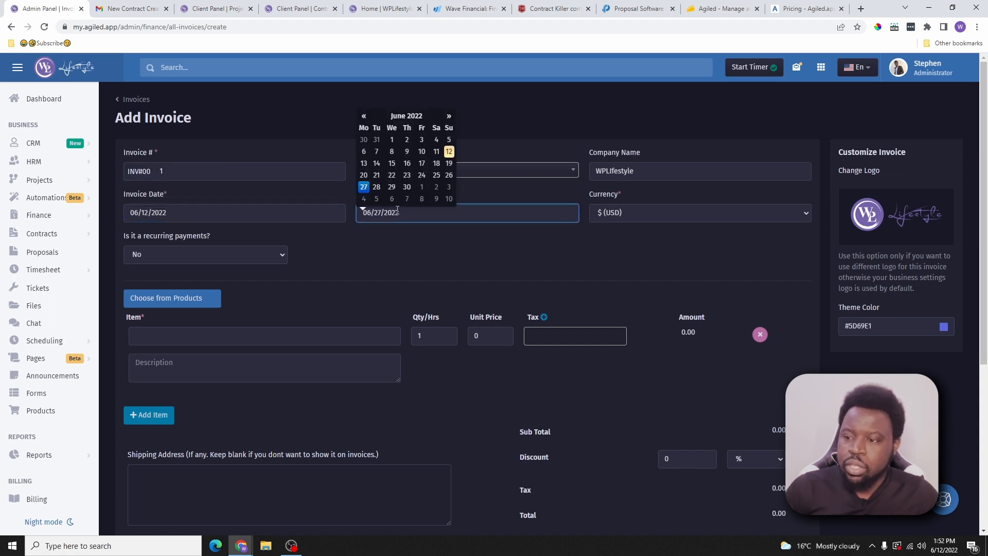
{"action": "left_click", "coordinate": [364, 164]}
Step: Try the recurring payment option with its billing frequency, interval and cycle settings, and set recurring payments back to No
{"action": "left_click", "coordinate": [195, 256]}
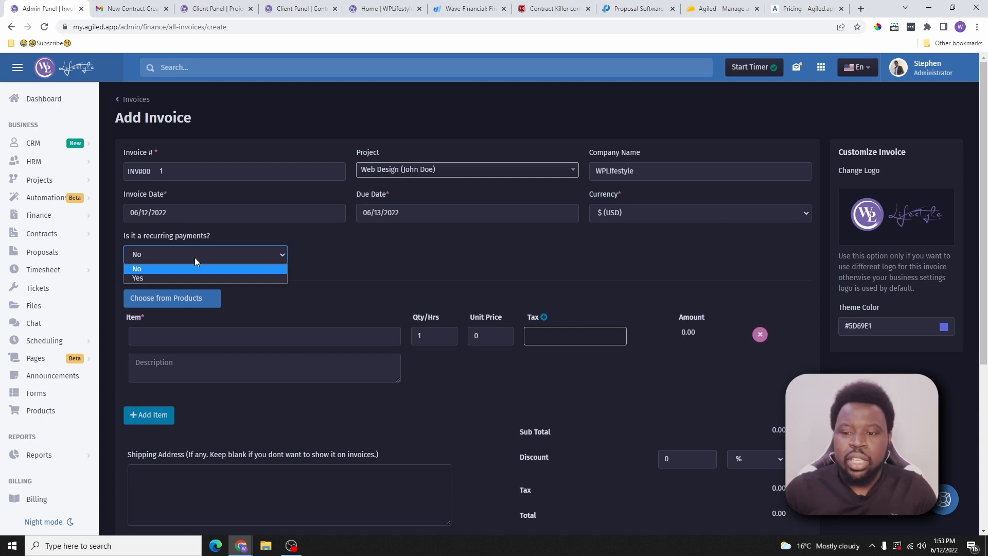
{"action": "left_click", "coordinate": [211, 276]}
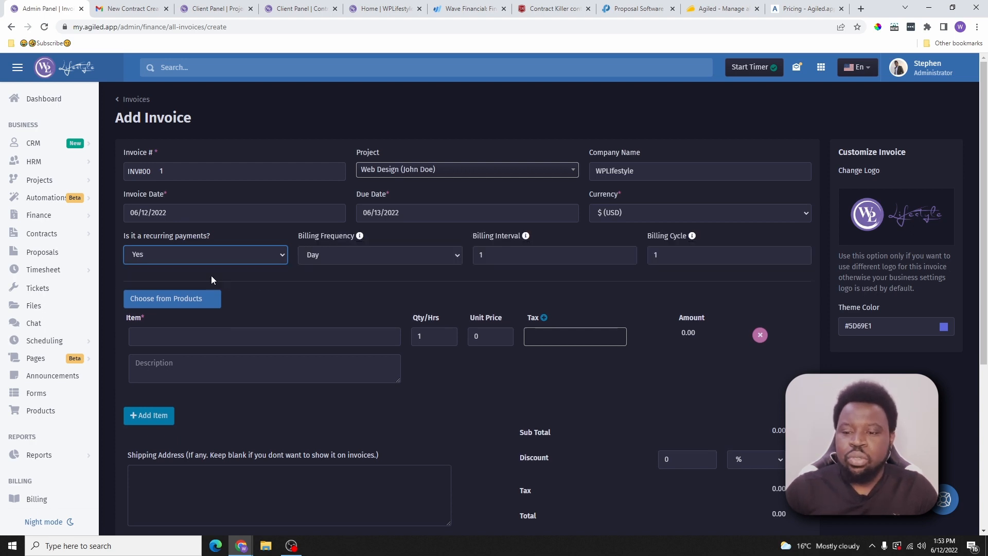
{"action": "left_click", "coordinate": [375, 255]}
{"action": "left_click", "coordinate": [515, 259]}
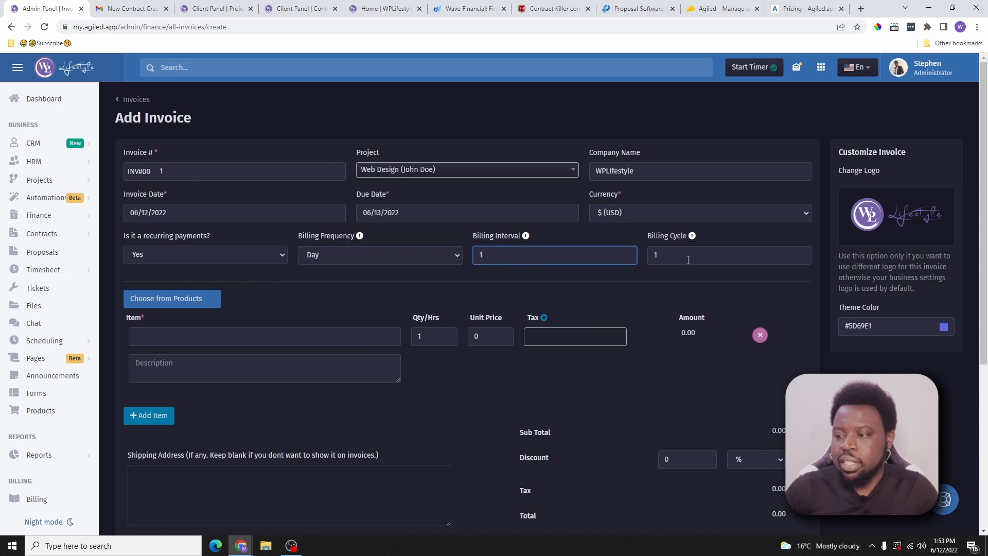
{"action": "left_click", "coordinate": [216, 256]}
{"action": "left_click", "coordinate": [205, 271]}
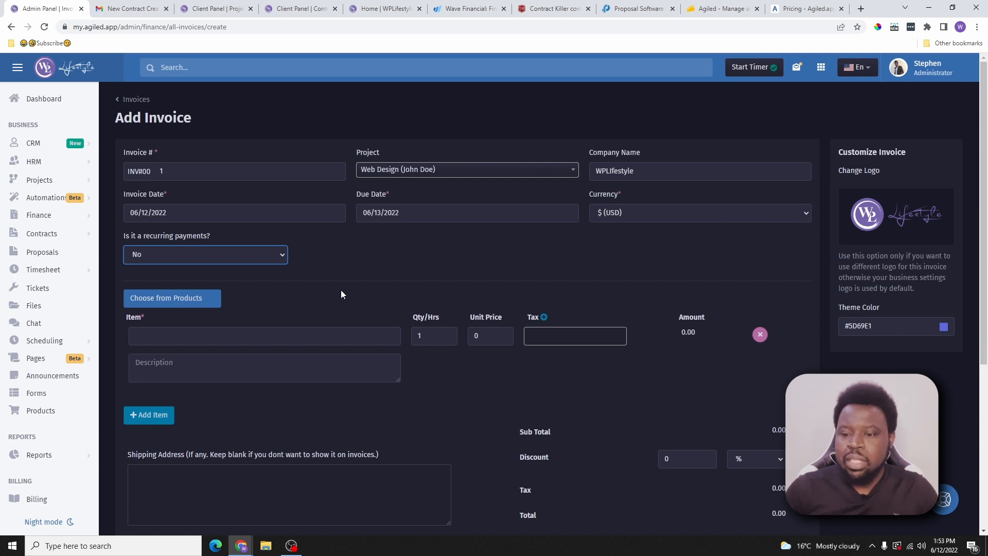
Step: Add the existing Testing product to the invoice as a line item
{"action": "scroll", "coordinate": [124, 126], "scroll_direction": "down", "scroll_amount": 2}
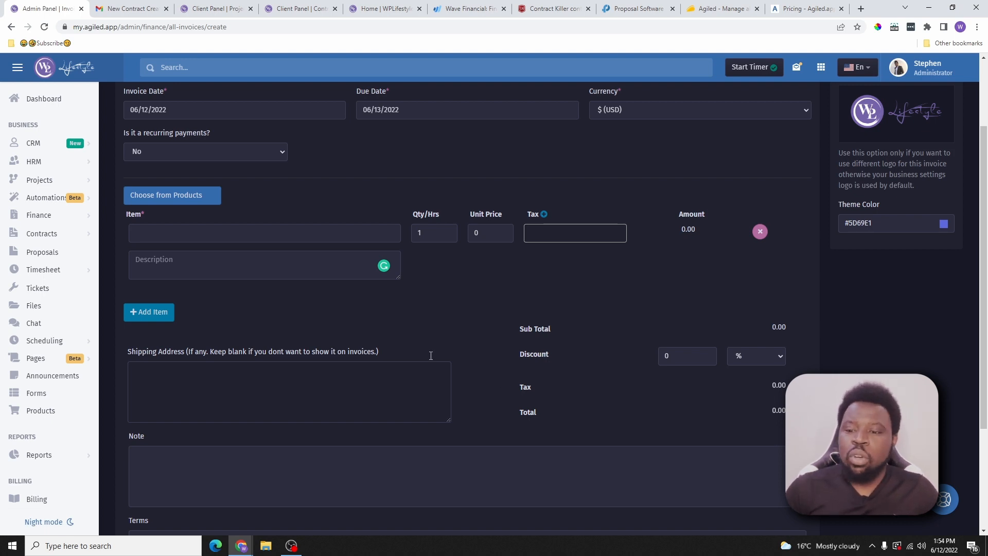
{"action": "left_click", "coordinate": [198, 191]}
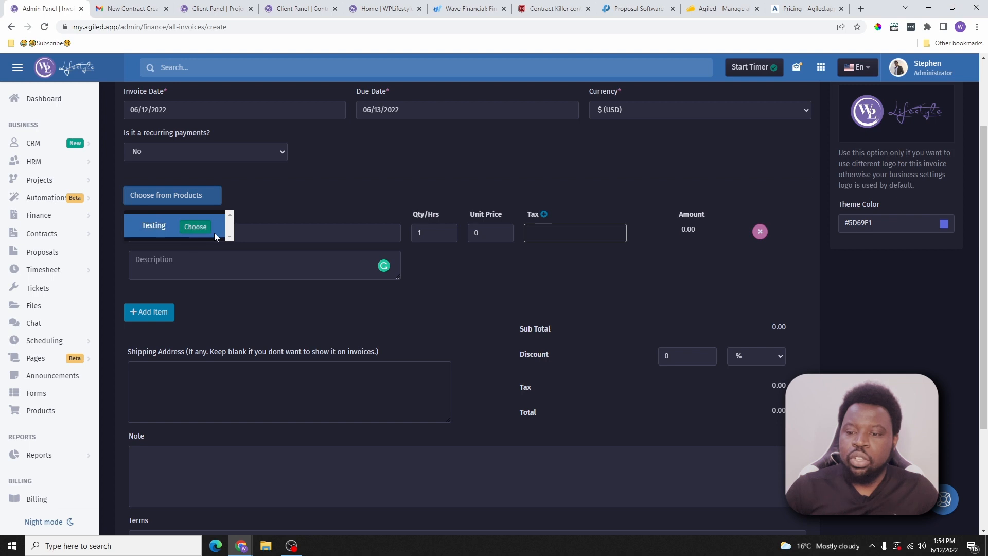
{"action": "left_click", "coordinate": [199, 227]}
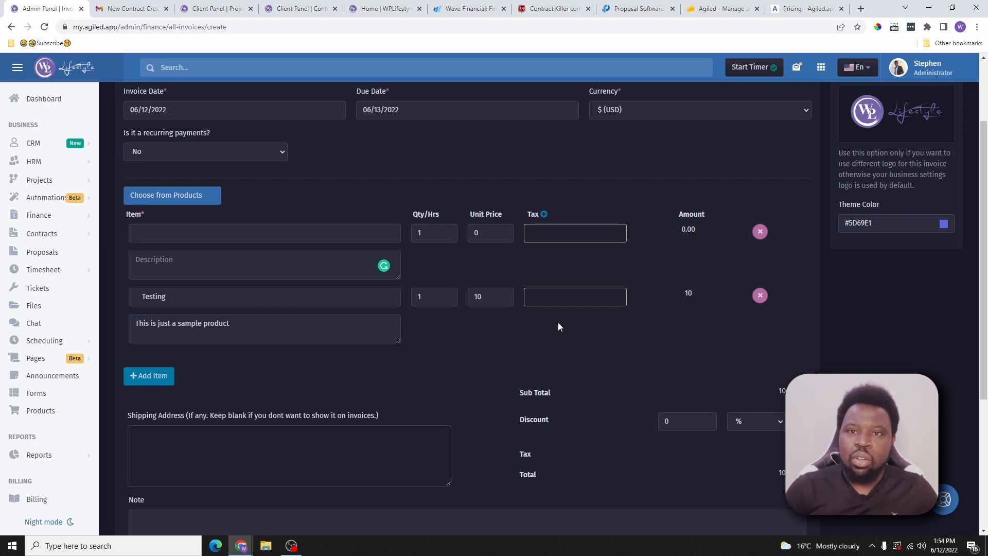
Step: Fill in the empty invoice line with the item "Website Design", the description "Sample" and a unit price of 1
{"action": "left_click", "coordinate": [306, 235]}
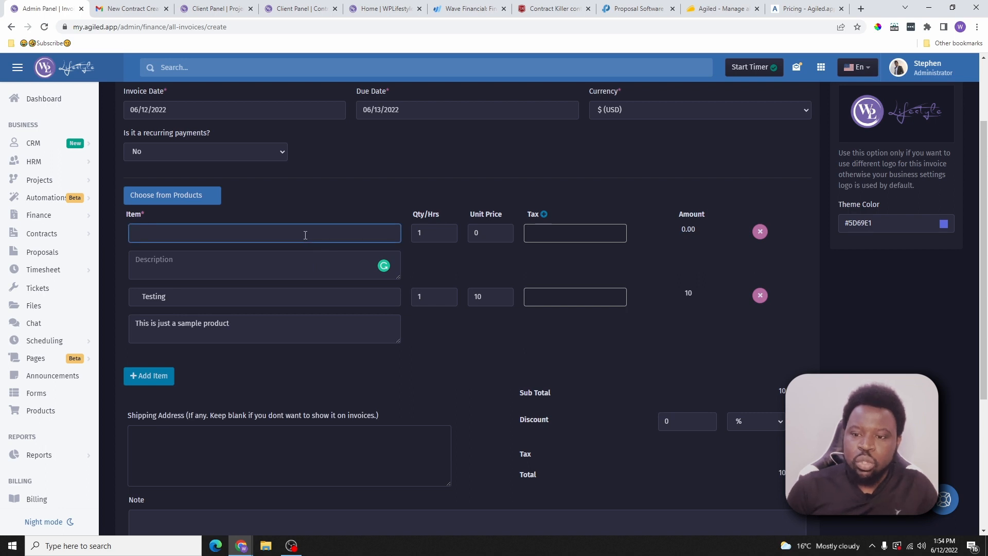
{"action": "type", "text": "Website Design"}
{"action": "left_click", "coordinate": [255, 257]}
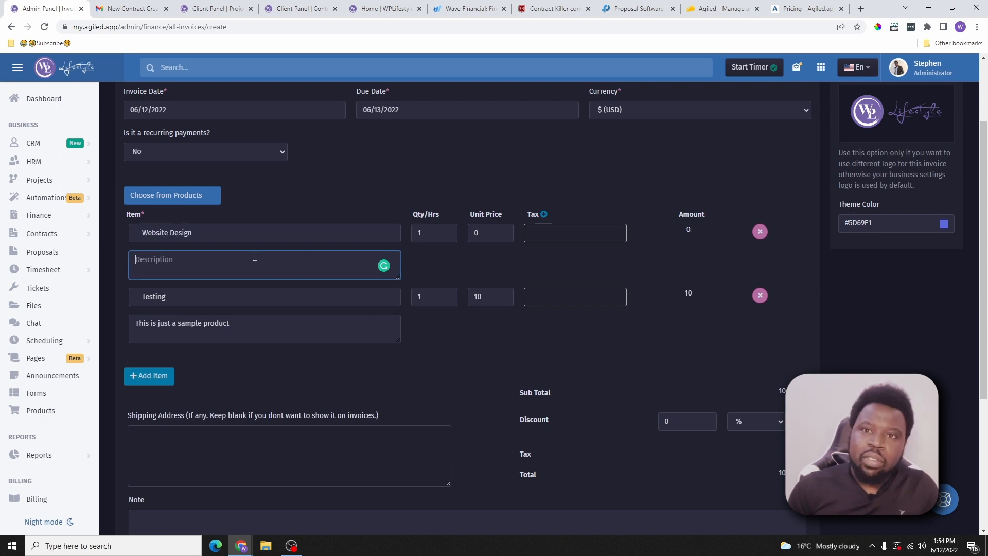
{"action": "type", "text": "Sample"}
{"action": "left_click", "coordinate": [471, 236]}
{"action": "type", "text": "1"}
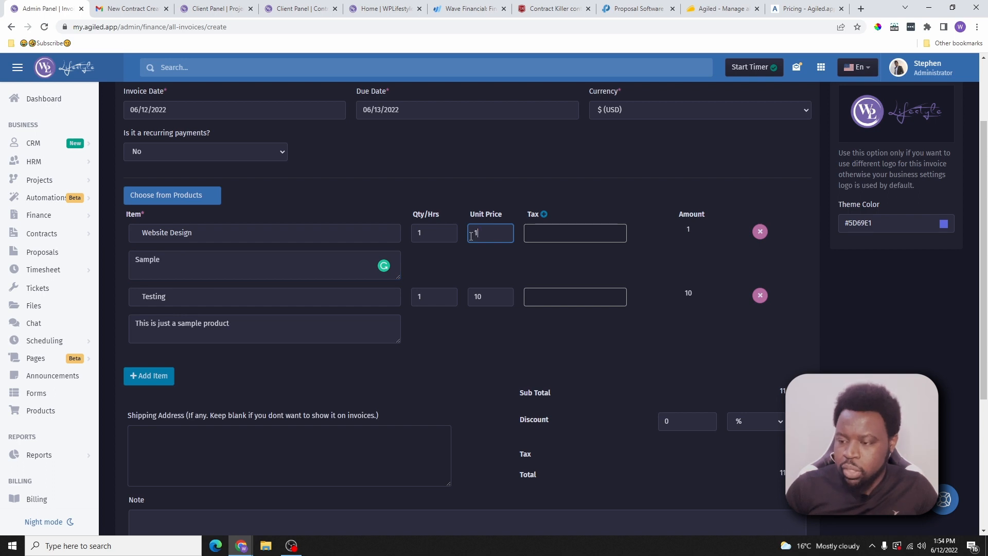
Step: Apply the GST: 12% tax to the Website Design item and remove the Testing item from the invoice
{"action": "left_click", "coordinate": [569, 226]}
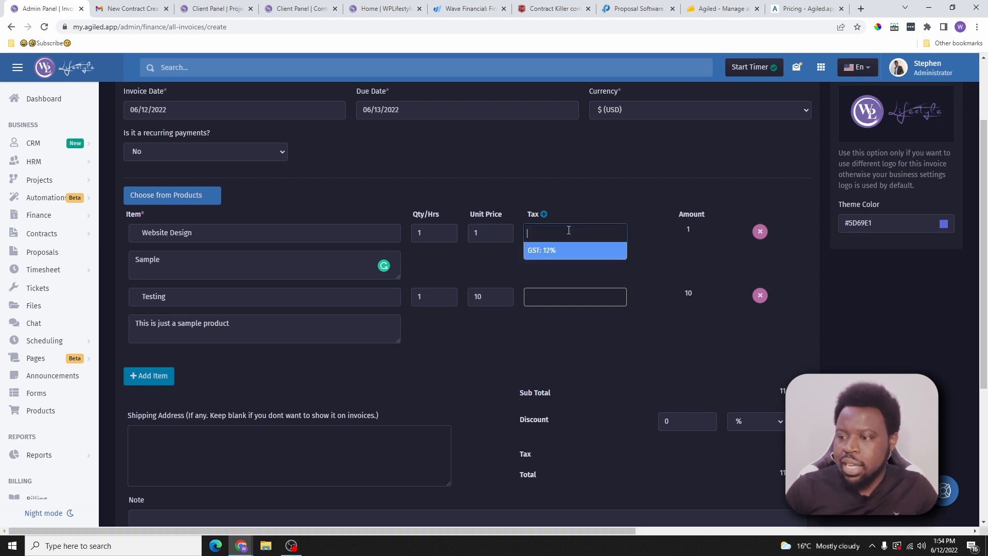
{"action": "left_click", "coordinate": [587, 248]}
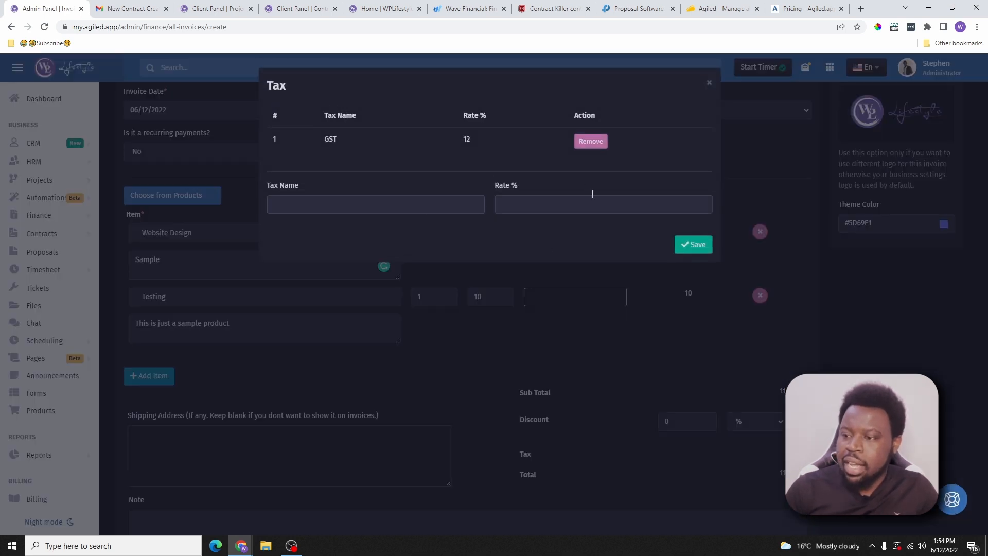
{"action": "left_click", "coordinate": [708, 84]}
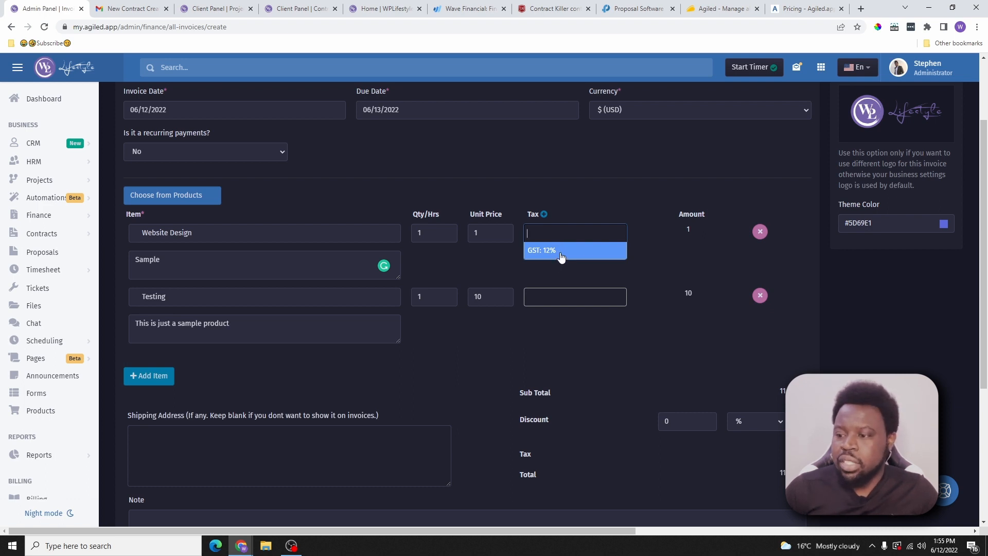
{"action": "left_click", "coordinate": [559, 254]}
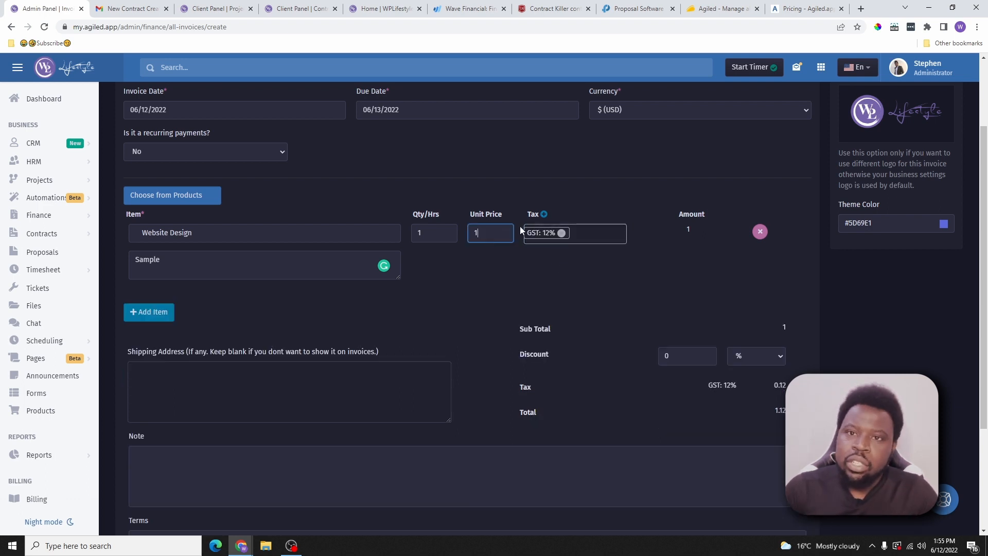
Step: Set the Website Design item's unit price to 2000 and check the invoice total
{"action": "left_click", "coordinate": [485, 238]}
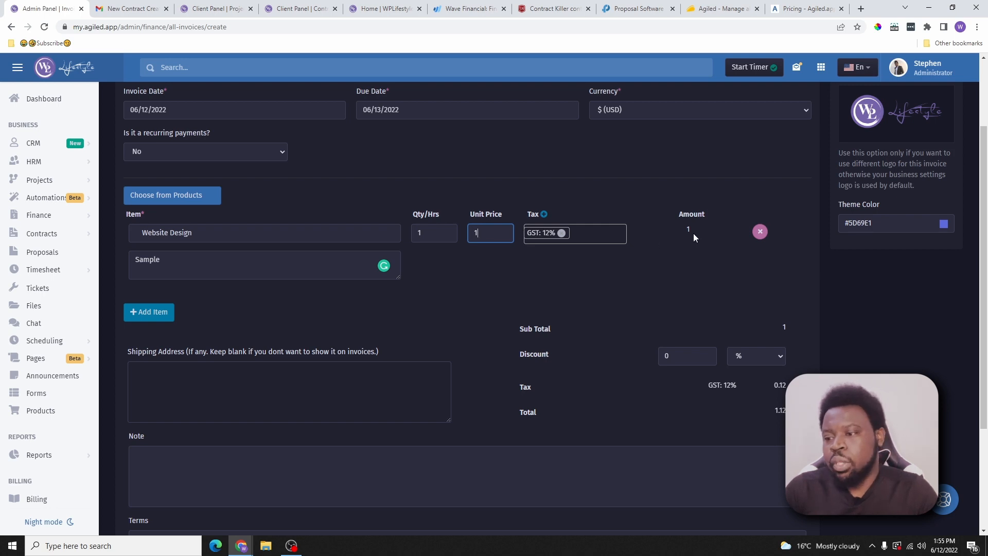
{"action": "left_click_drag", "start_coordinate": [485, 233], "coordinate": [458, 231]}
{"action": "type", "text": "2"}
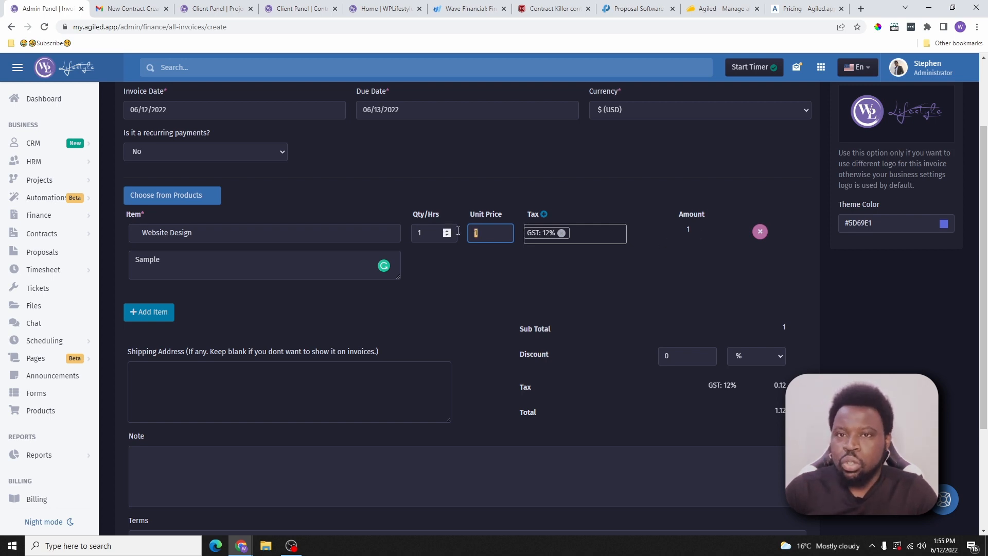
{"action": "type", "text": "000"}
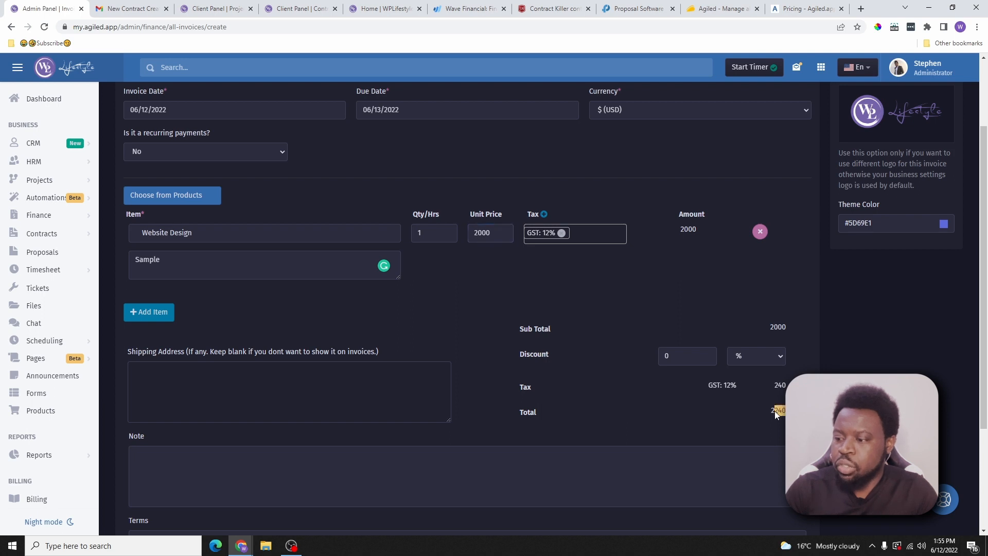
{"action": "double_click", "coordinate": [776, 411]}
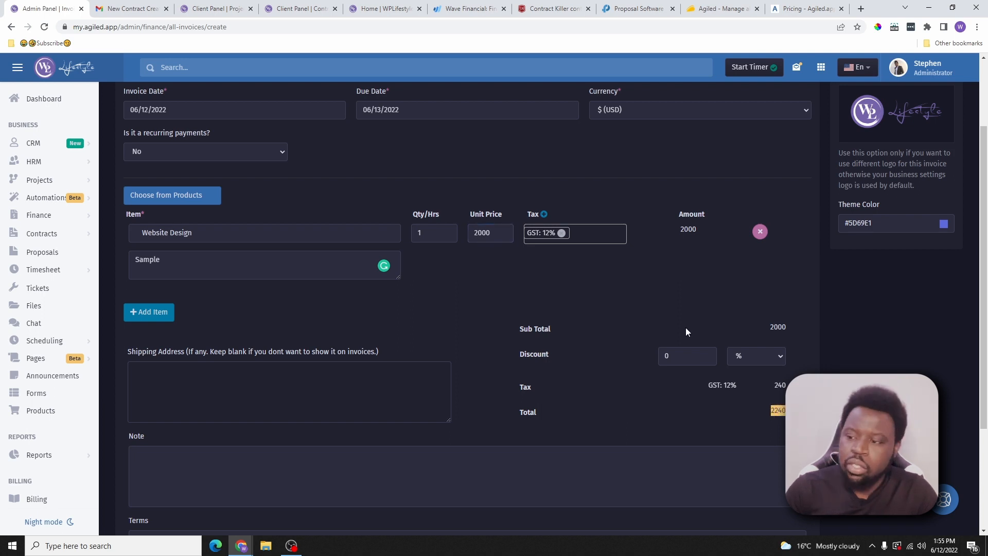
Step: Review the invoice's shipping address, note, terms, logo customization and save options
{"action": "scroll", "coordinate": [190, 335], "scroll_direction": "down", "scroll_amount": 1}
{"action": "left_click", "coordinate": [195, 344]}
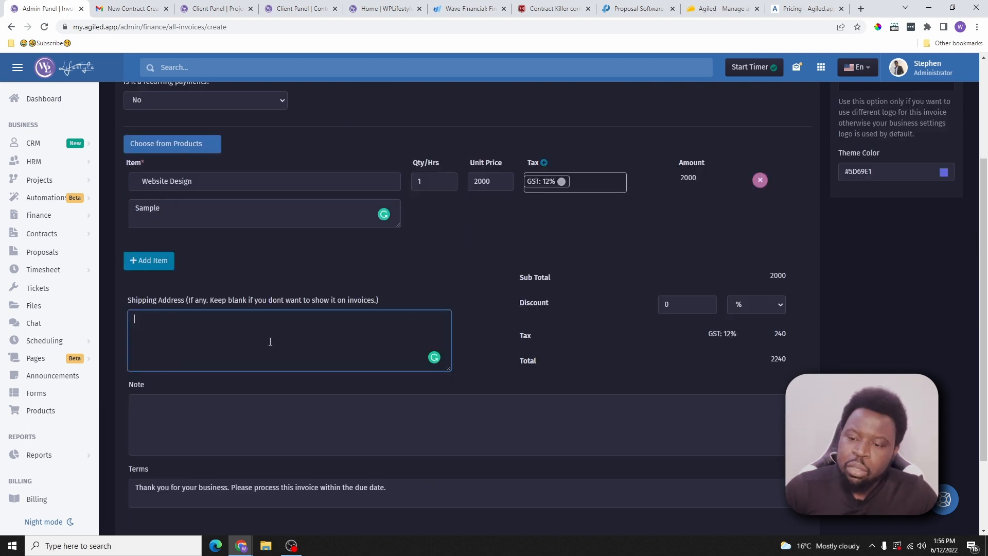
{"action": "scroll", "coordinate": [173, 343], "scroll_direction": "down", "scroll_amount": 2}
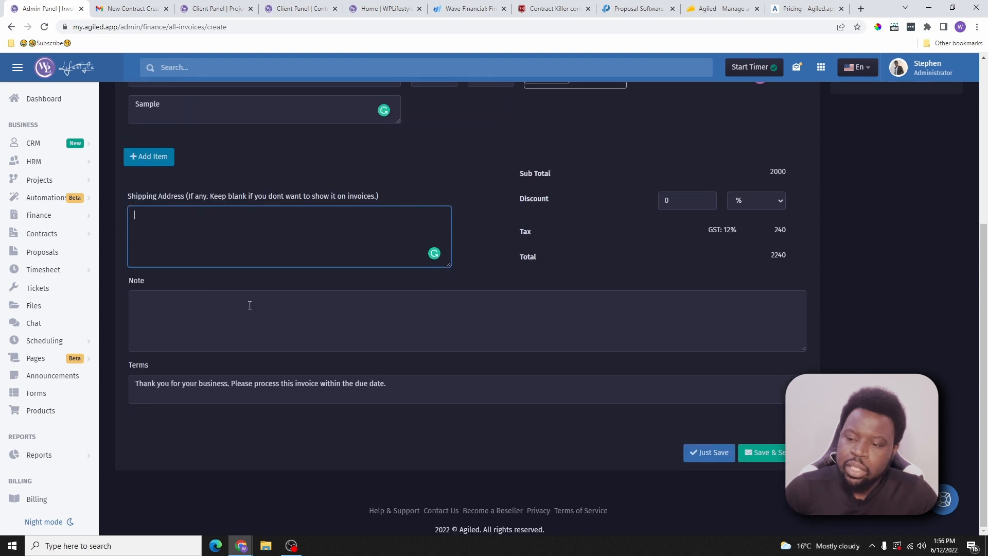
{"action": "left_click", "coordinate": [419, 386]}
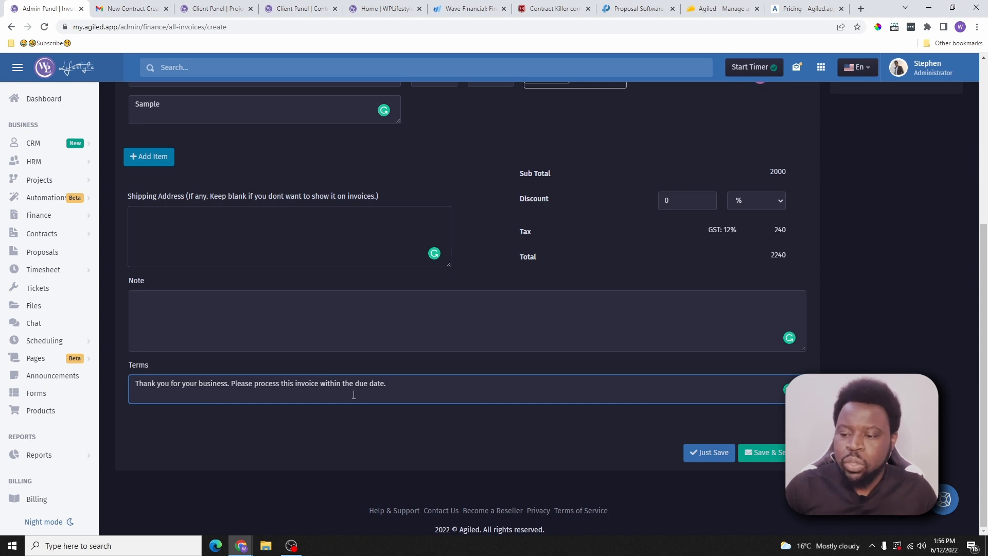
{"action": "scroll", "coordinate": [758, 250], "scroll_direction": "up", "scroll_amount": 4}
{"action": "scroll", "coordinate": [758, 250], "scroll_direction": "up", "scroll_amount": 1}
{"action": "mouse_move", "coordinate": [882, 231]}
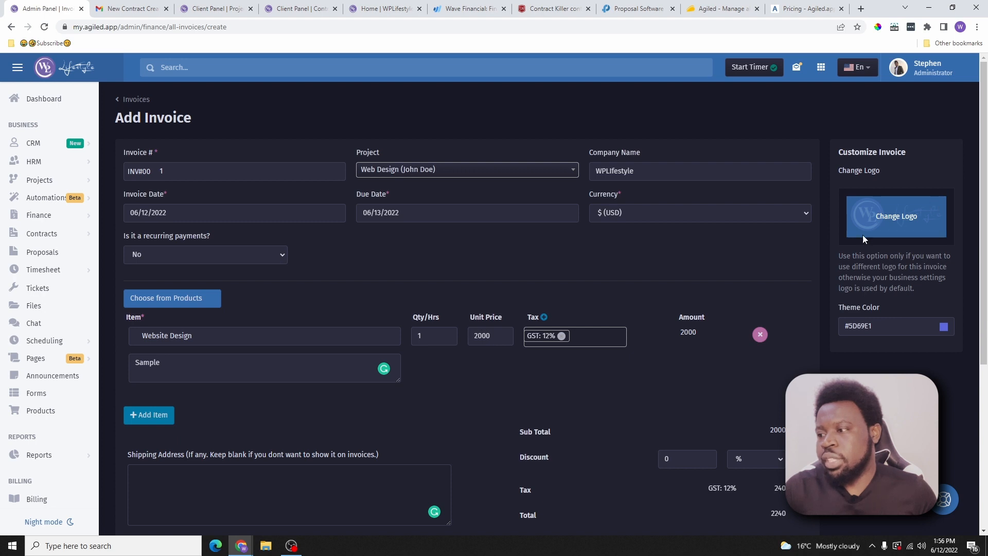
{"action": "scroll", "coordinate": [679, 330], "scroll_direction": "down", "scroll_amount": 3}
{"action": "scroll", "coordinate": [678, 329], "scroll_direction": "down", "scroll_amount": 2}
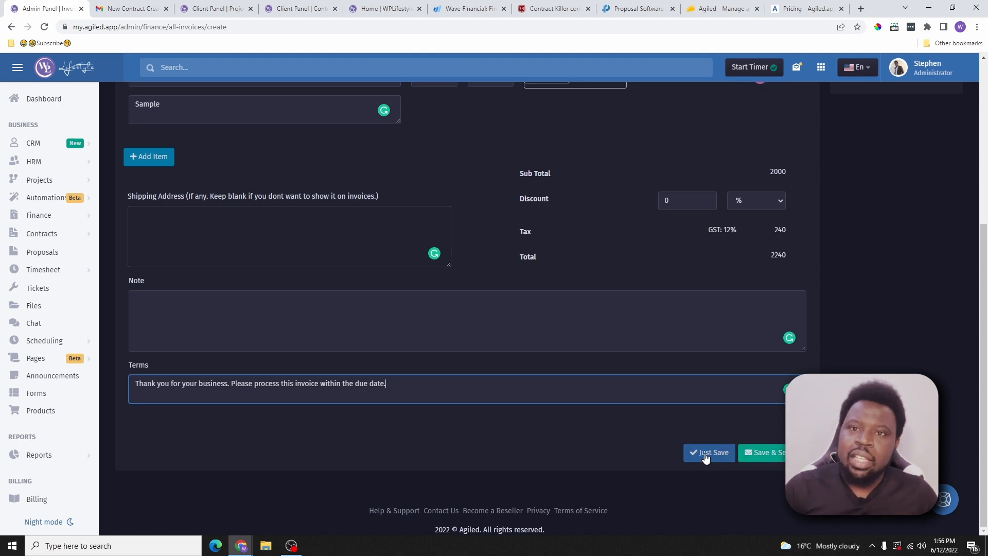
Step: Save and send the invoice to the client, and look through the actions available for it in the invoice list
{"action": "left_click", "coordinate": [779, 455]}
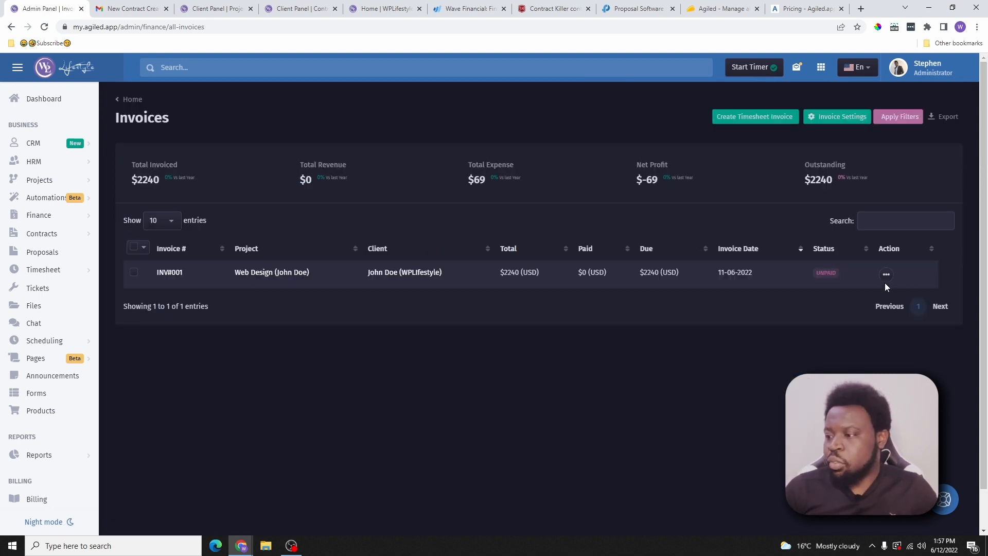
{"action": "left_click", "coordinate": [886, 274]}
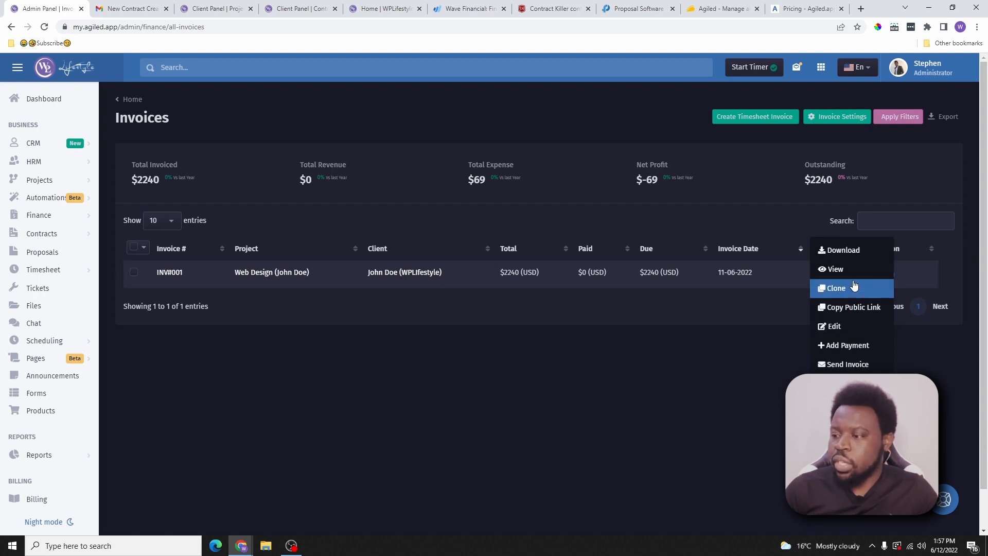
{"action": "left_click", "coordinate": [754, 381]}
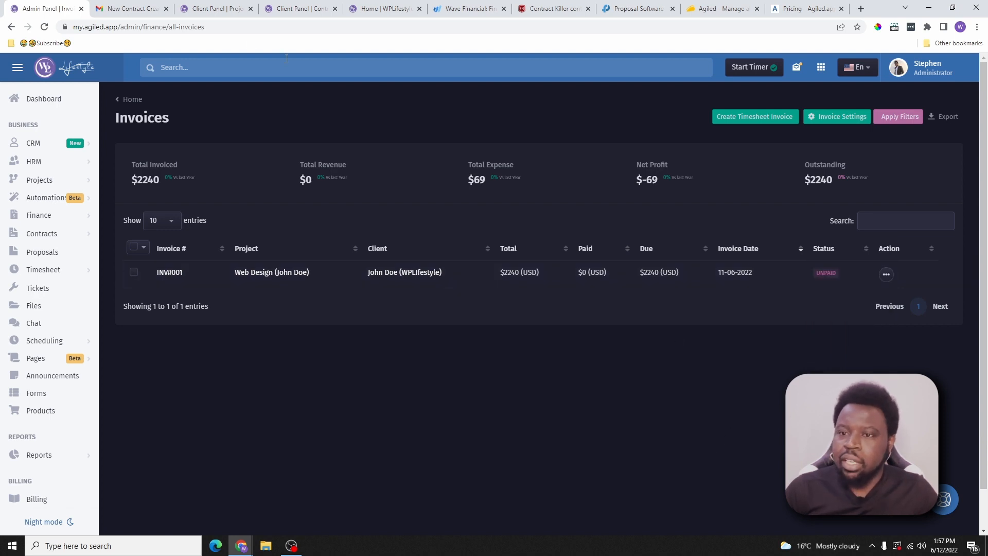
Step: Switch to Gmail and read the "Thanks for signing!" email in the client's inbox
{"action": "left_click", "coordinate": [133, 9]}
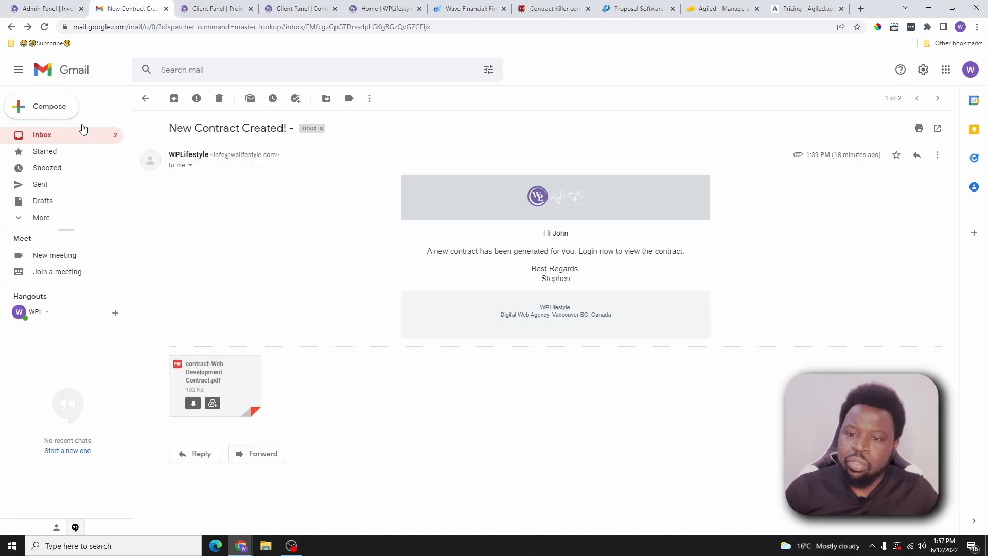
{"action": "left_click", "coordinate": [146, 98]}
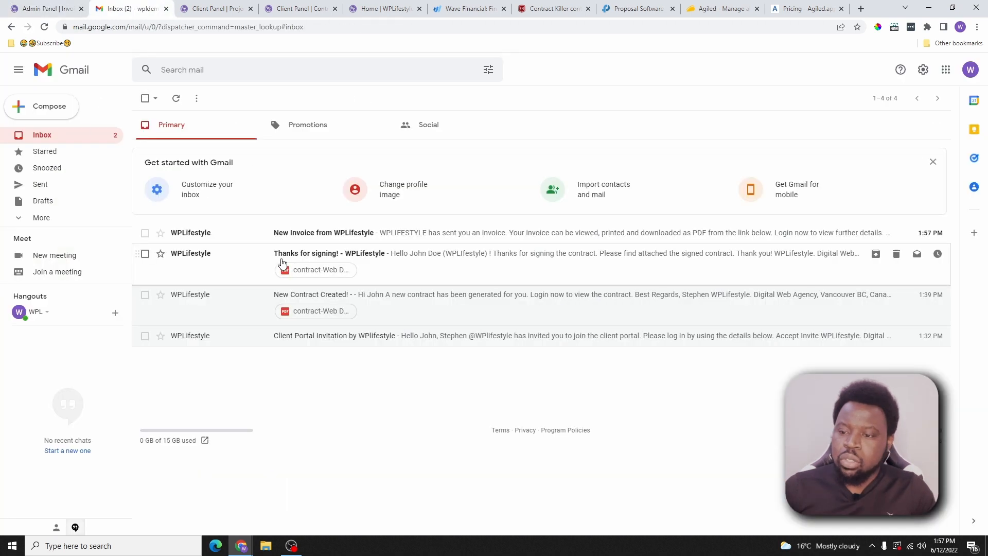
{"action": "left_click", "coordinate": [354, 257]}
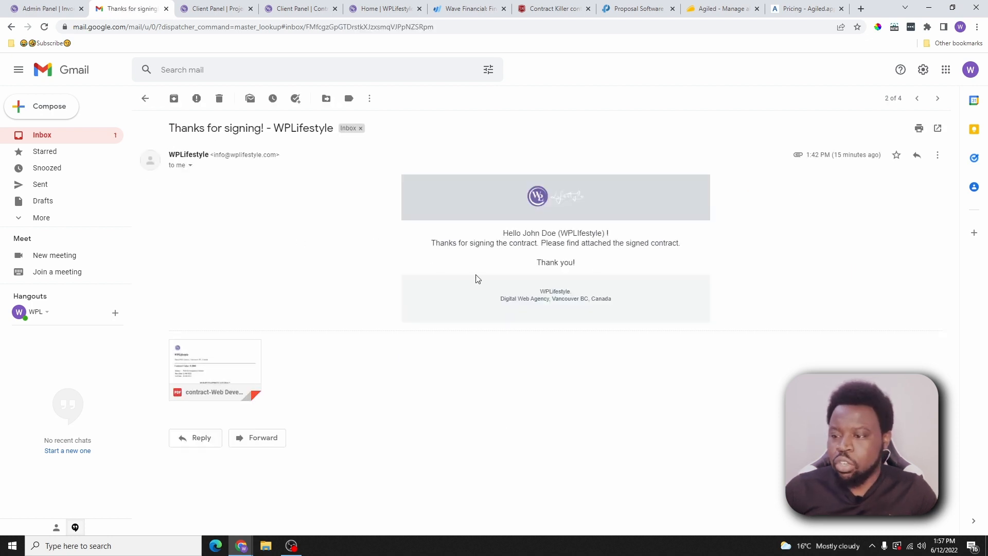
{"action": "left_click", "coordinate": [12, 27]}
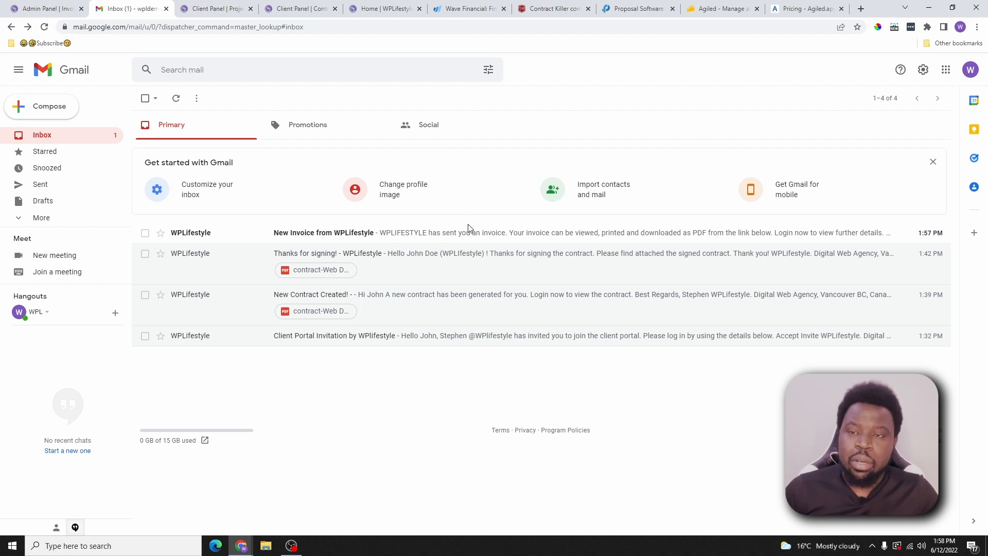
Step: Open the "New Invoice from WPLifestyle" email and review the billing details in its attached PDF invoice
{"action": "left_click", "coordinate": [373, 233]}
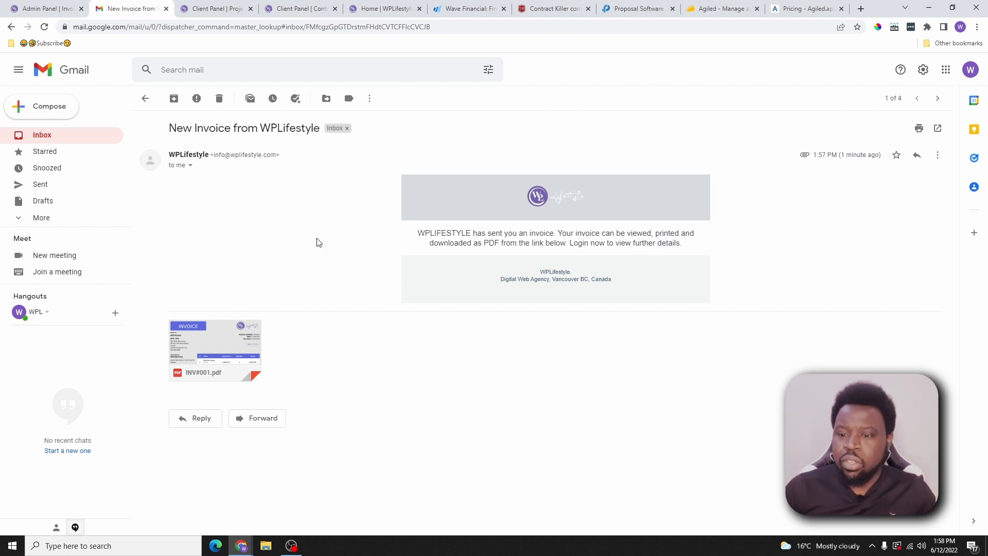
{"action": "left_click", "coordinate": [230, 344]}
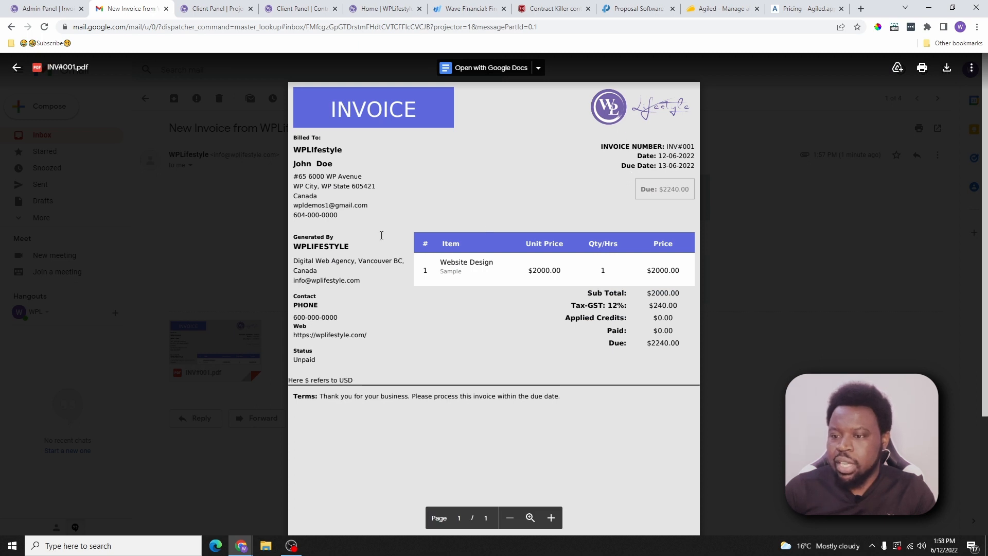
{"action": "double_click", "coordinate": [328, 151]}
{"action": "left_click_drag", "start_coordinate": [296, 164], "coordinate": [353, 222]}
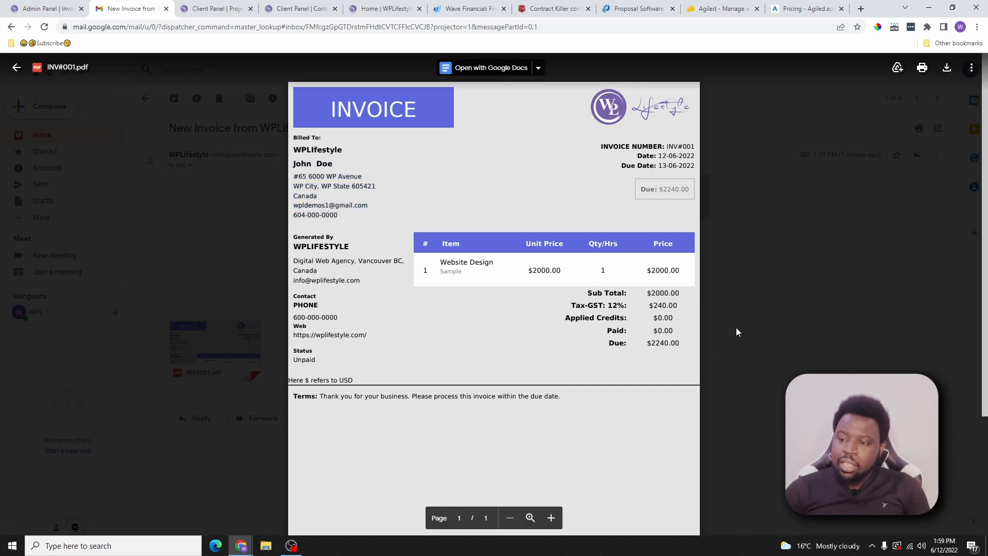
{"action": "left_click", "coordinate": [746, 319]}
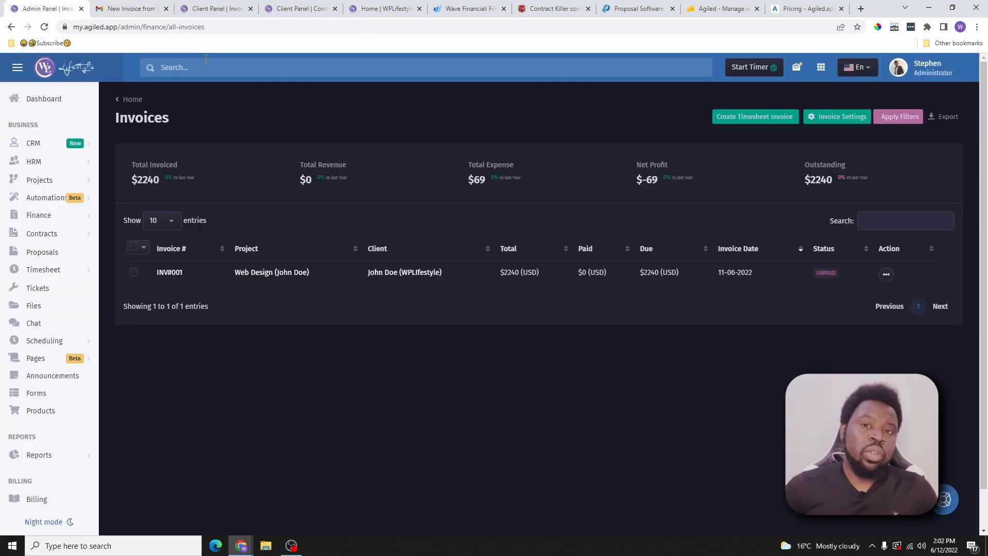
Step: Switch to the client portal and open the Website Design invoice from the client's invoice list
{"action": "left_click", "coordinate": [206, 9]}
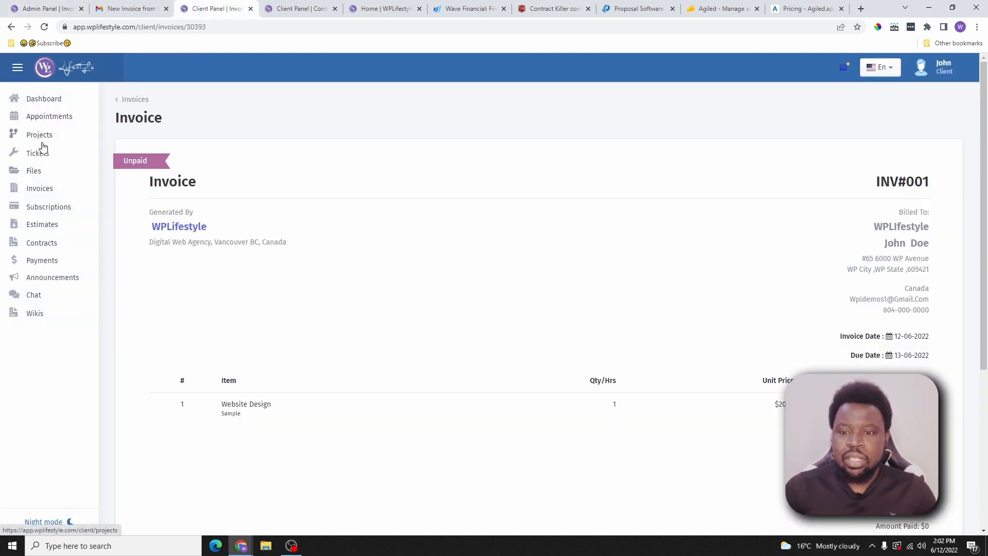
{"action": "left_click", "coordinate": [41, 189]}
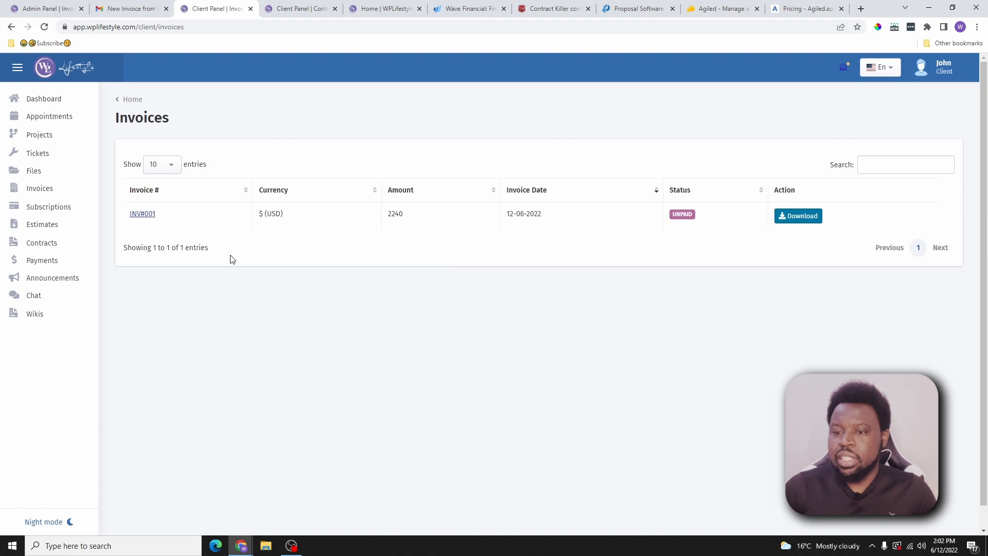
{"action": "left_click", "coordinate": [144, 215]}
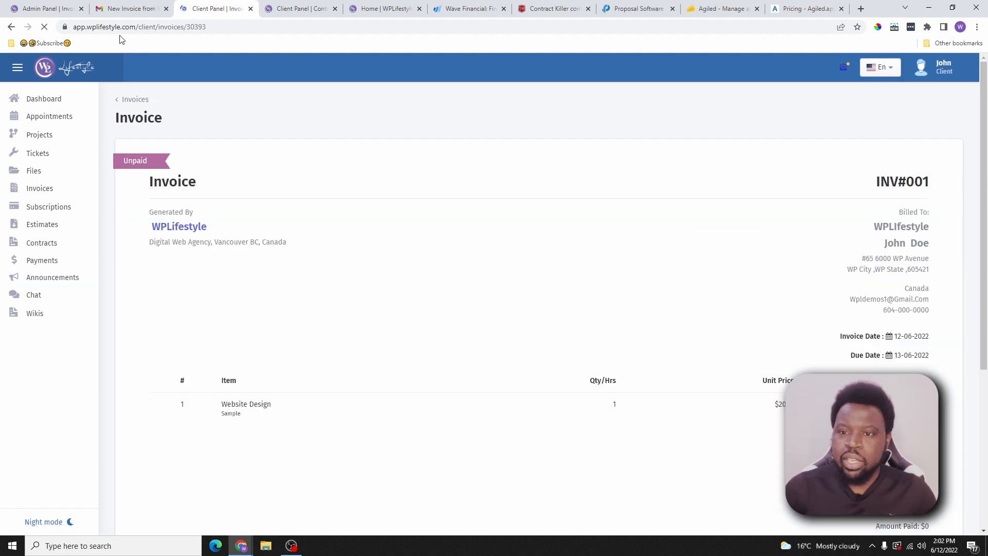
Step: Return to the Agiled admin panel and review the full list of unread notifications for the invoice viewing
{"action": "left_click", "coordinate": [51, 9]}
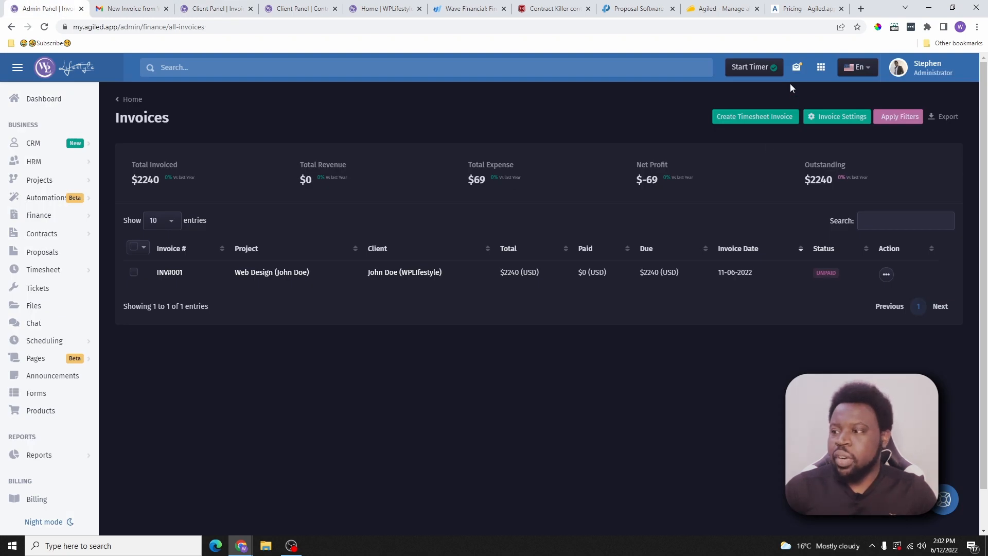
{"action": "left_click", "coordinate": [797, 67]}
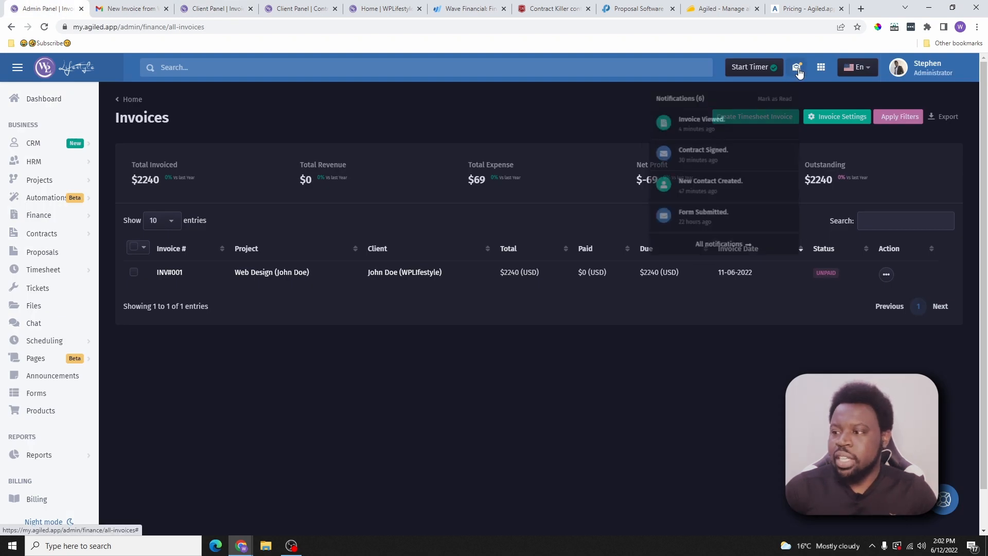
{"action": "left_click", "coordinate": [705, 123]}
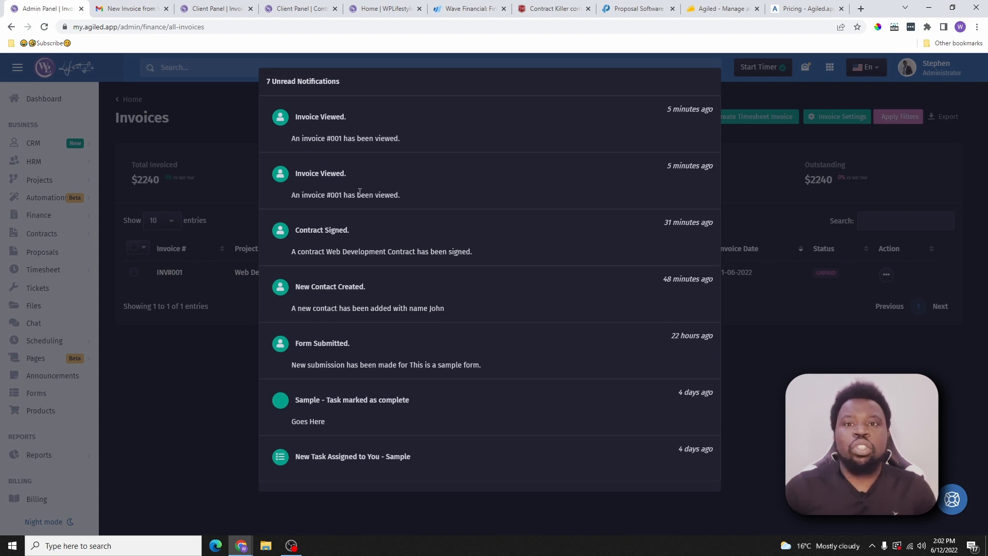
{"action": "left_click", "coordinate": [225, 127]}
Step: Recheck the invoice email, and choose offline payment with Pay With Cheque on the client portal's invoice
{"action": "left_click", "coordinate": [138, 13]}
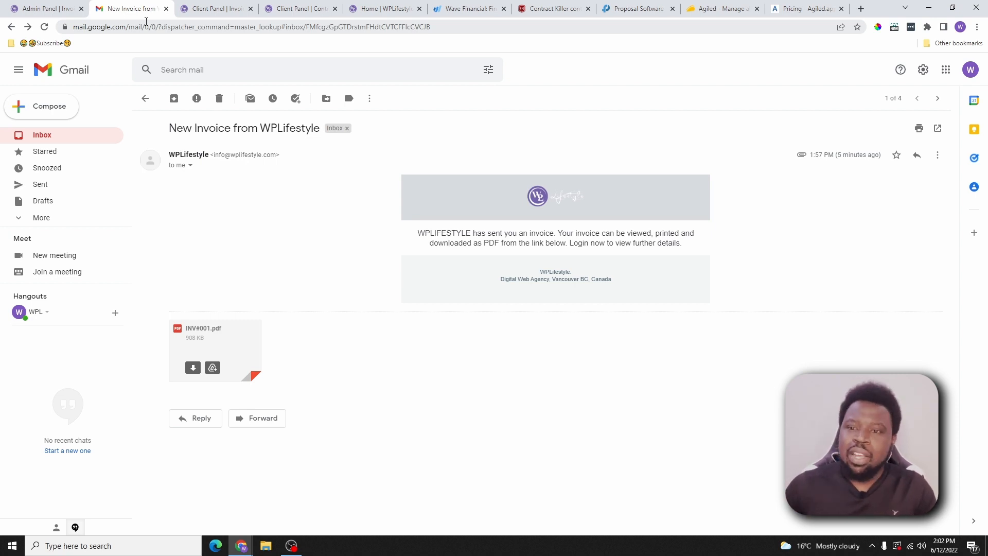
{"action": "left_click", "coordinate": [221, 8]}
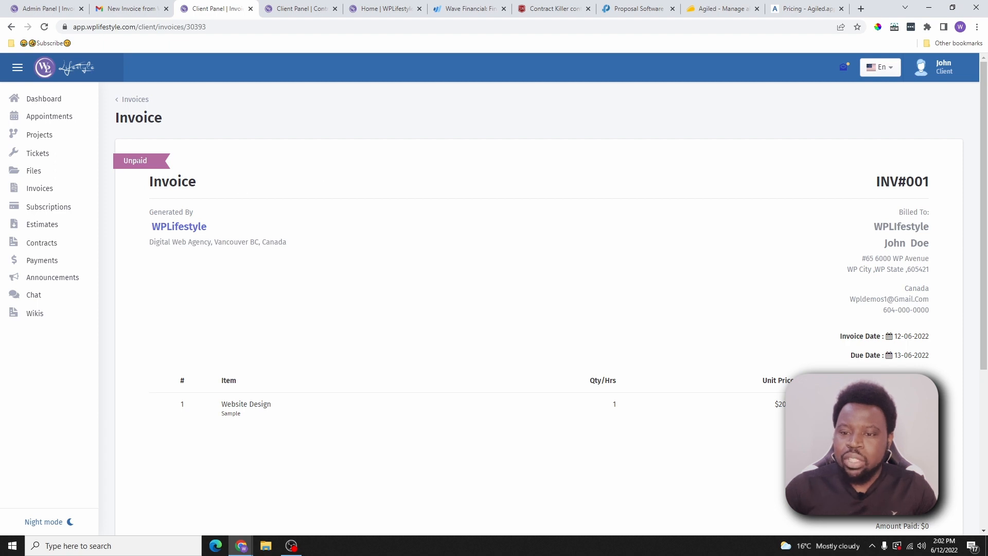
{"action": "scroll", "coordinate": [210, 316], "scroll_direction": "down", "scroll_amount": 5}
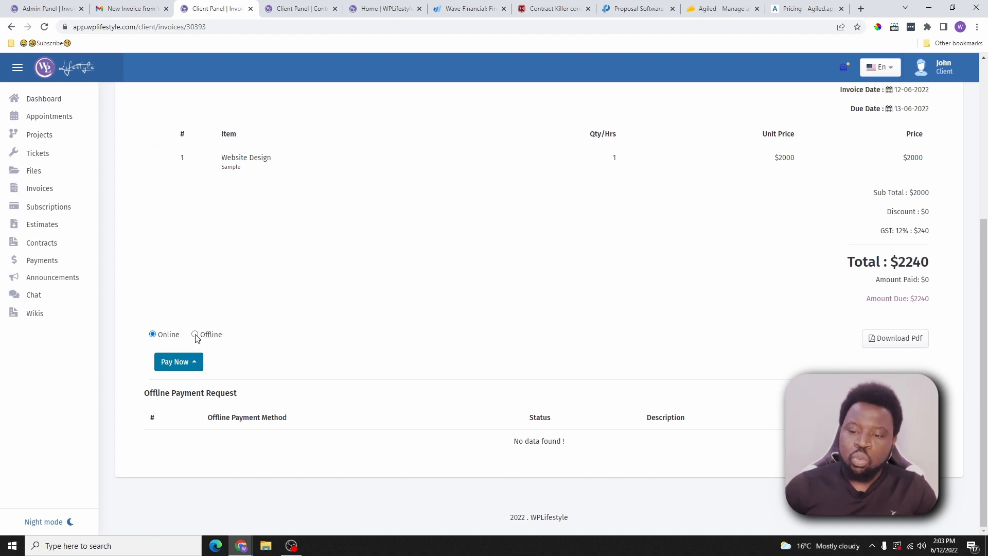
{"action": "left_click", "coordinate": [195, 335]}
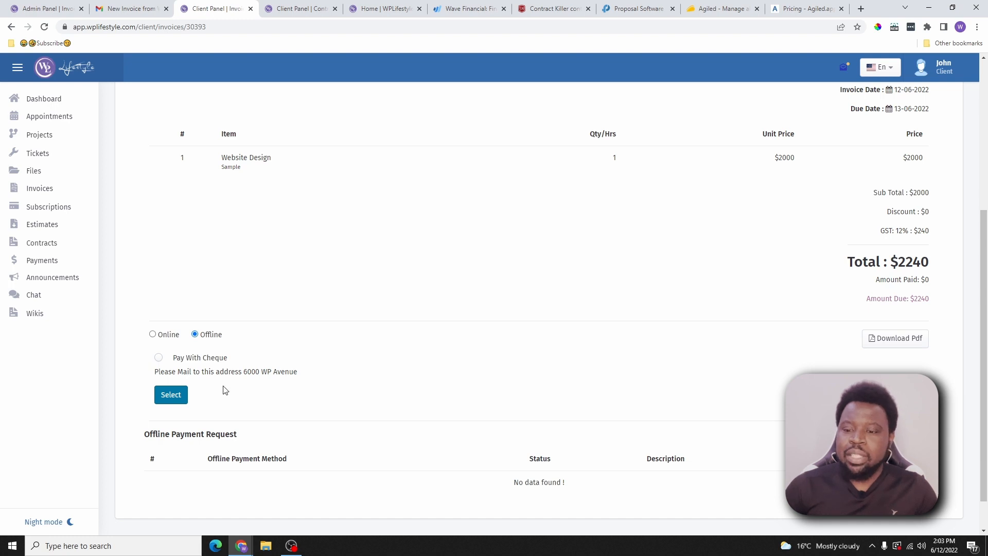
{"action": "left_click", "coordinate": [159, 357]}
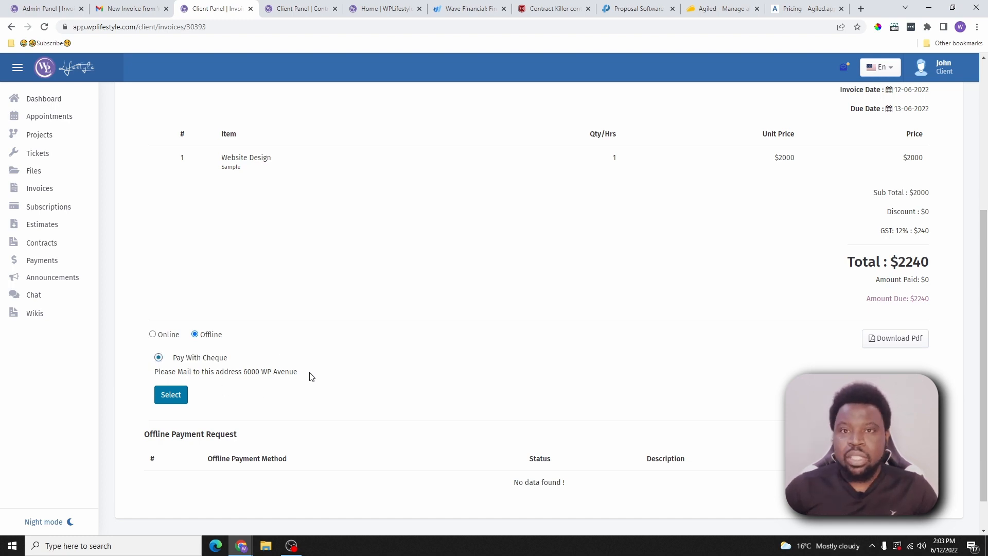
Step: Set the invoice's payment type to Online and examine the available Pay Now methods
{"action": "left_click", "coordinate": [152, 334]}
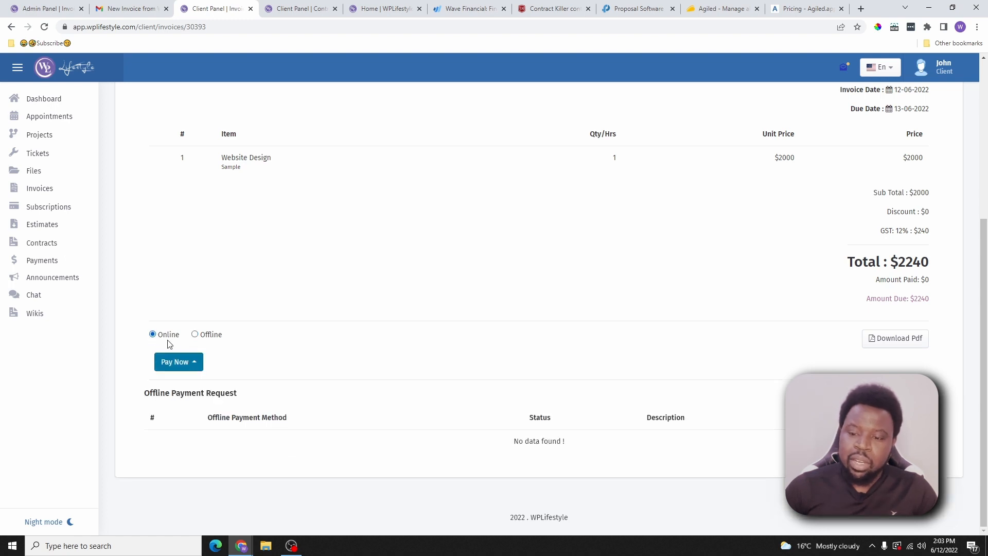
{"action": "left_click", "coordinate": [194, 363]}
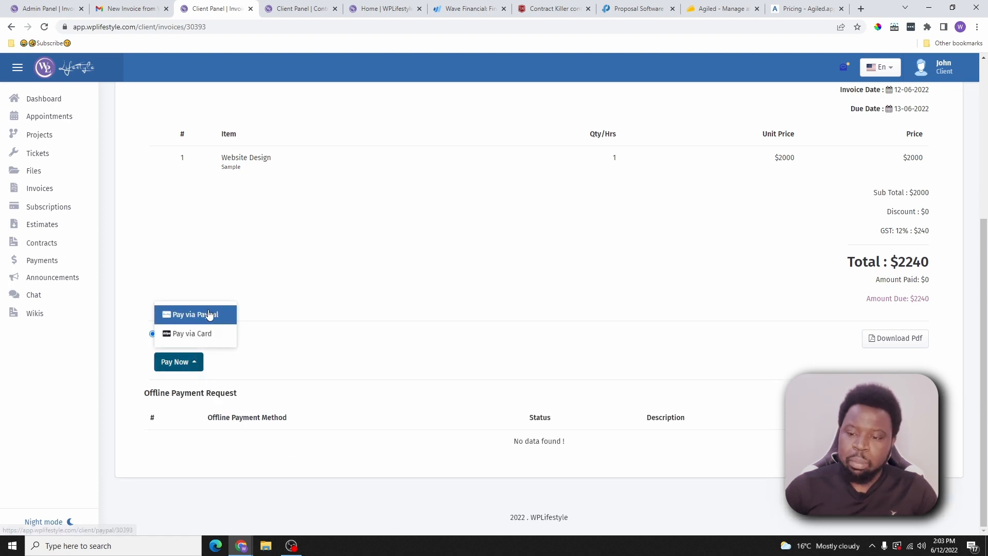
{"action": "left_click", "coordinate": [196, 363]}
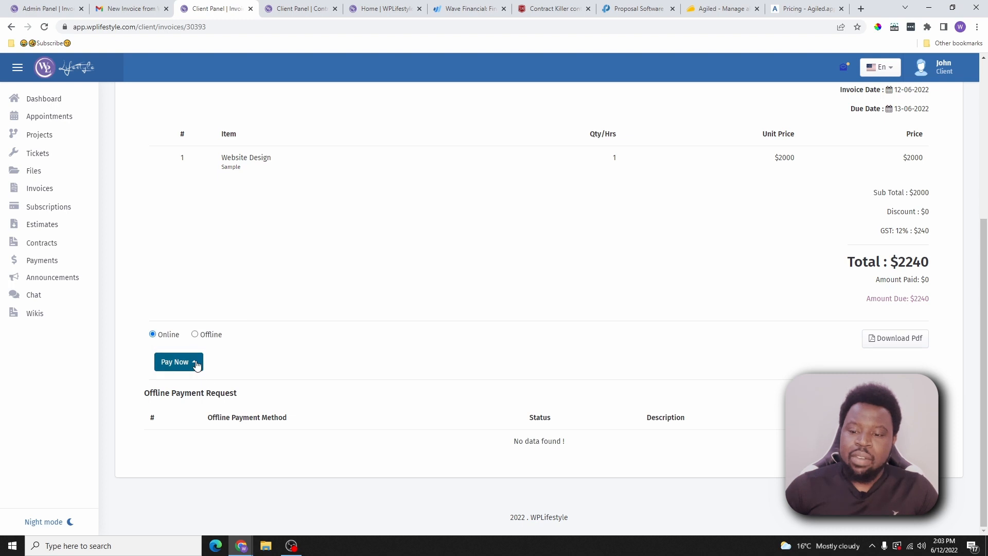
{"action": "left_click", "coordinate": [196, 364]}
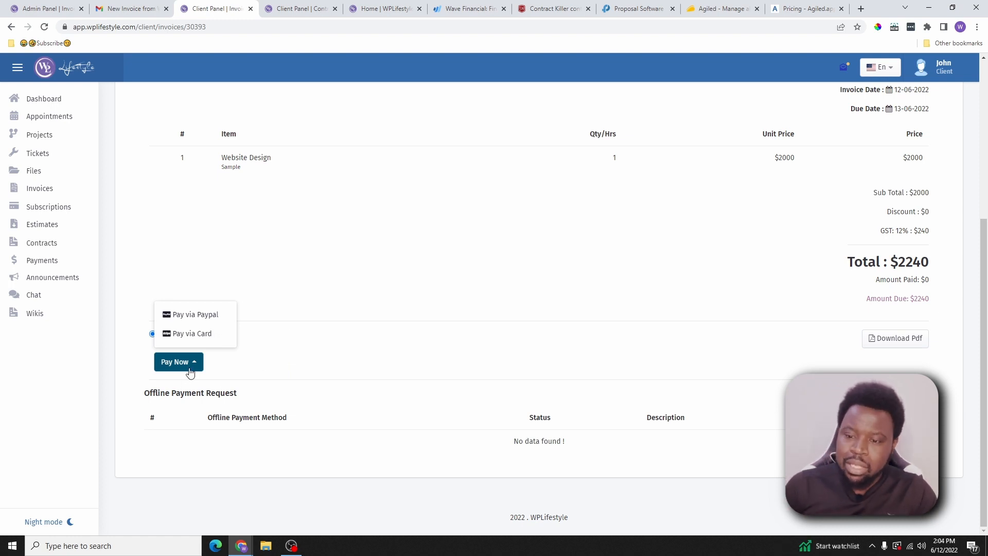
{"action": "left_click", "coordinate": [257, 357]}
Step: Switch the invoice back to Offline payment and submit the Pay With Cheque selection
{"action": "left_click", "coordinate": [195, 335]}
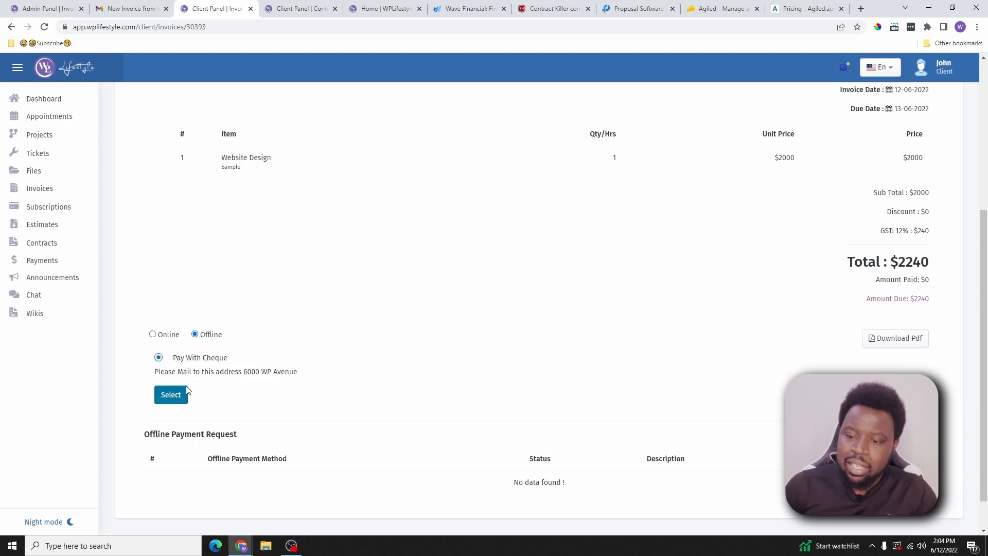
{"action": "left_click", "coordinate": [173, 398]}
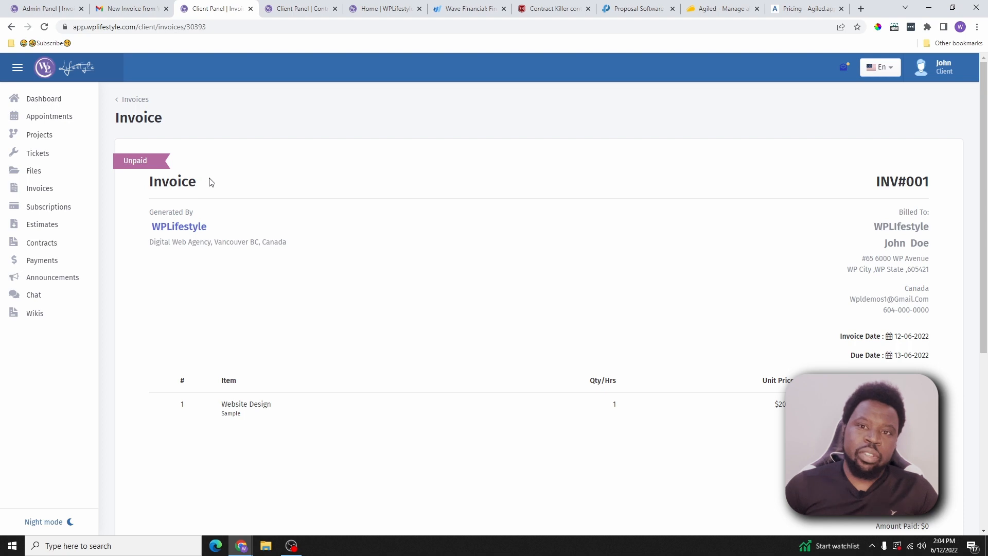
{"action": "scroll", "coordinate": [250, 231], "scroll_direction": "down", "scroll_amount": 4}
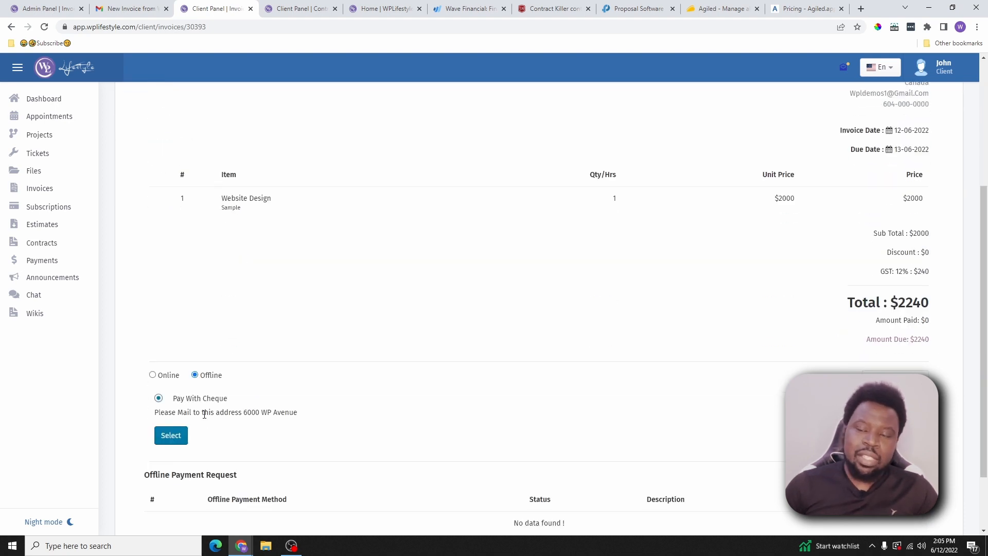
{"action": "scroll", "coordinate": [204, 394], "scroll_direction": "down", "scroll_amount": 2}
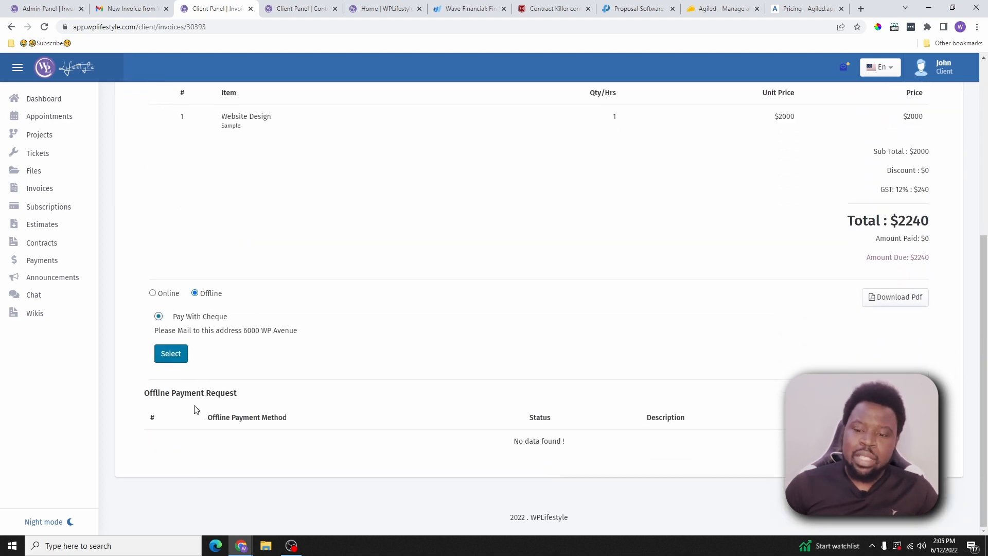
{"action": "left_click", "coordinate": [183, 354]}
Step: Edit invoice INV#001 in the admin panel with the note "This is just the 50% deposit and the balance is due once the project is complete."
{"action": "left_click", "coordinate": [47, 8]}
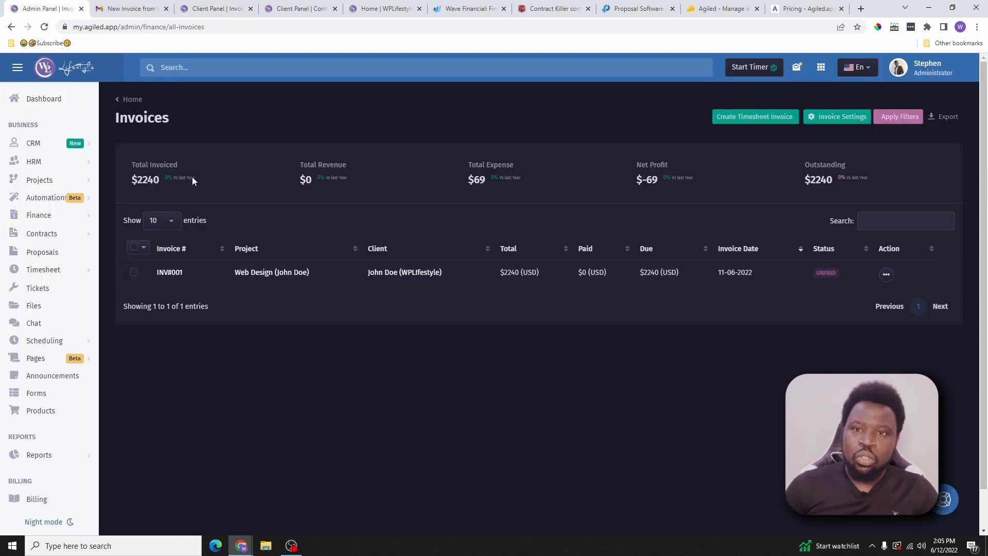
{"action": "left_click", "coordinate": [44, 27]}
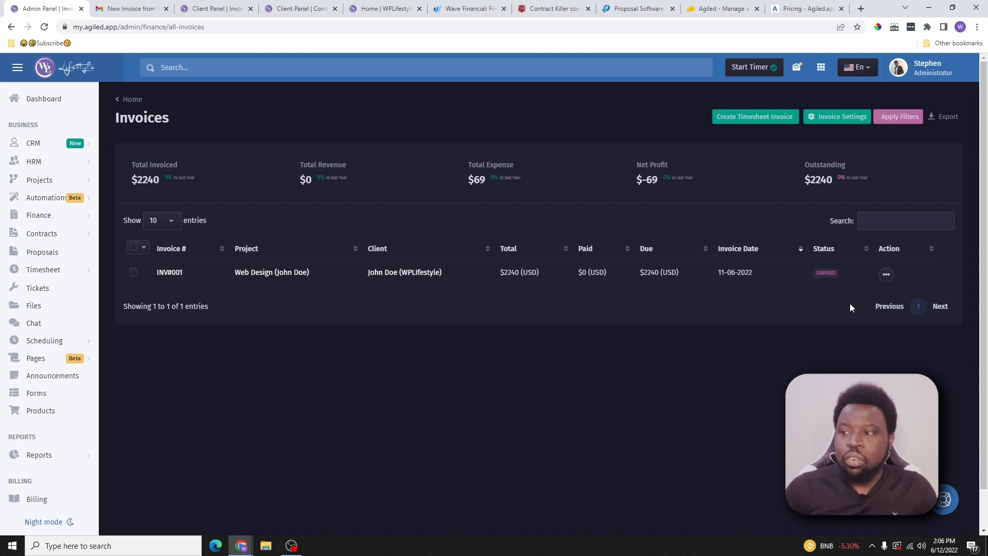
{"action": "left_click", "coordinate": [886, 275]}
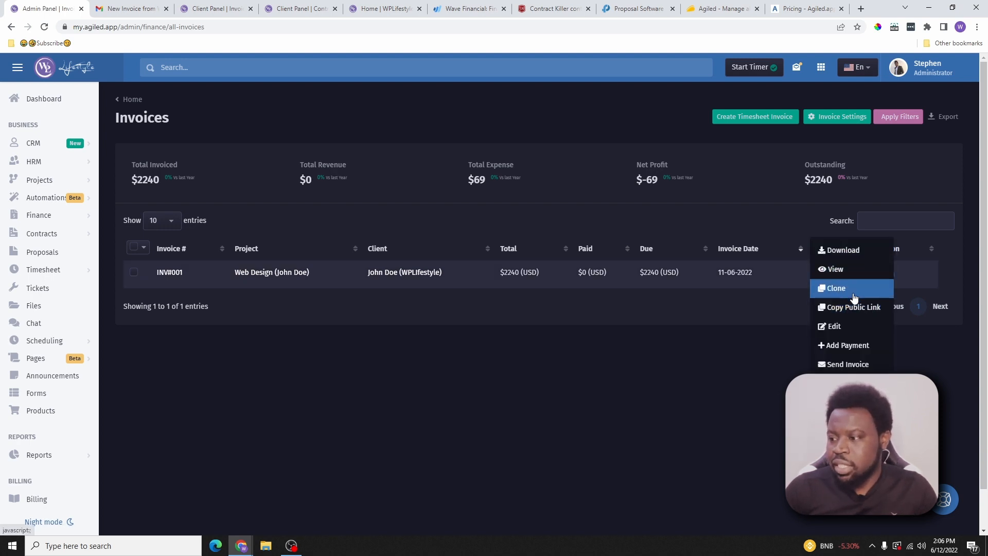
{"action": "left_click", "coordinate": [835, 326]}
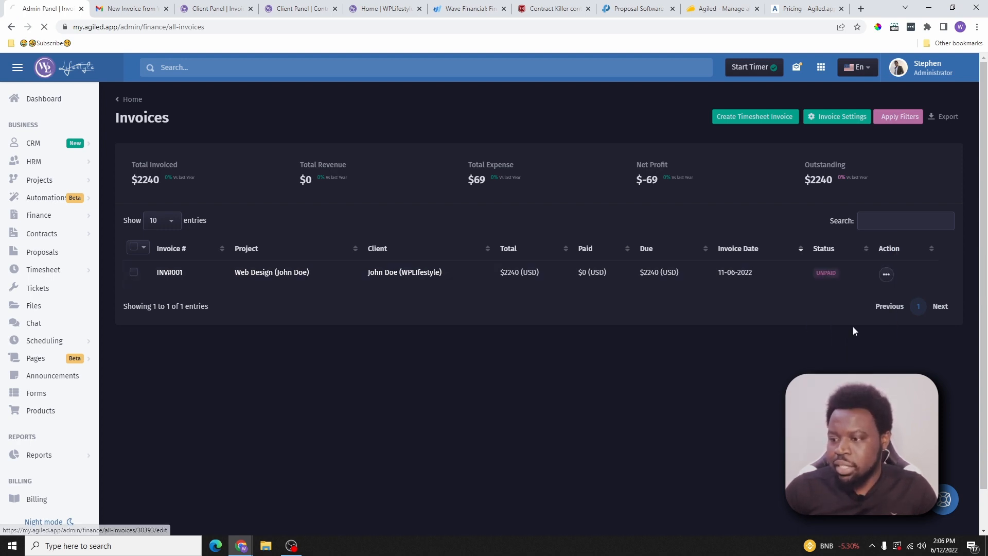
{"action": "left_click_drag", "start_coordinate": [407, 304], "coordinate": [137, 315]}
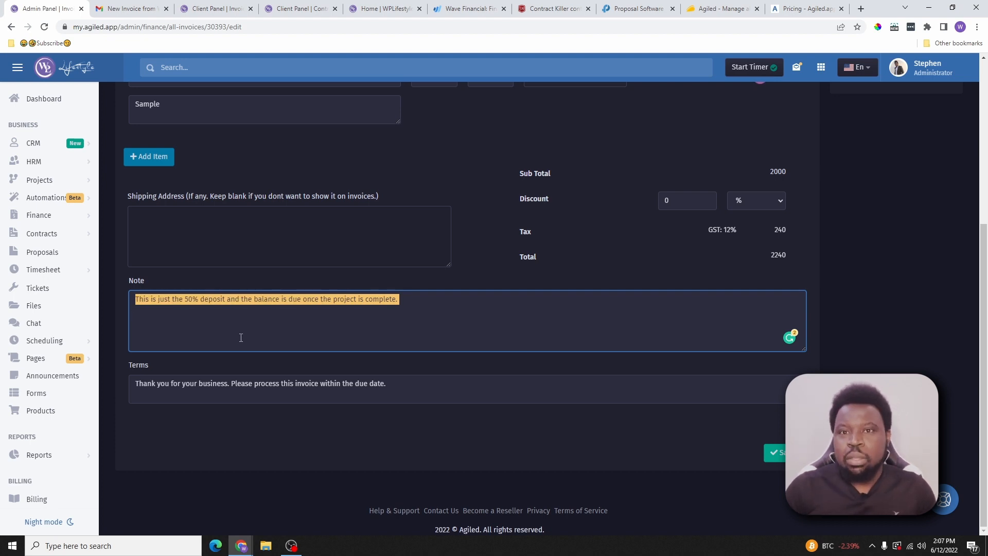
{"action": "left_click", "coordinate": [420, 328]}
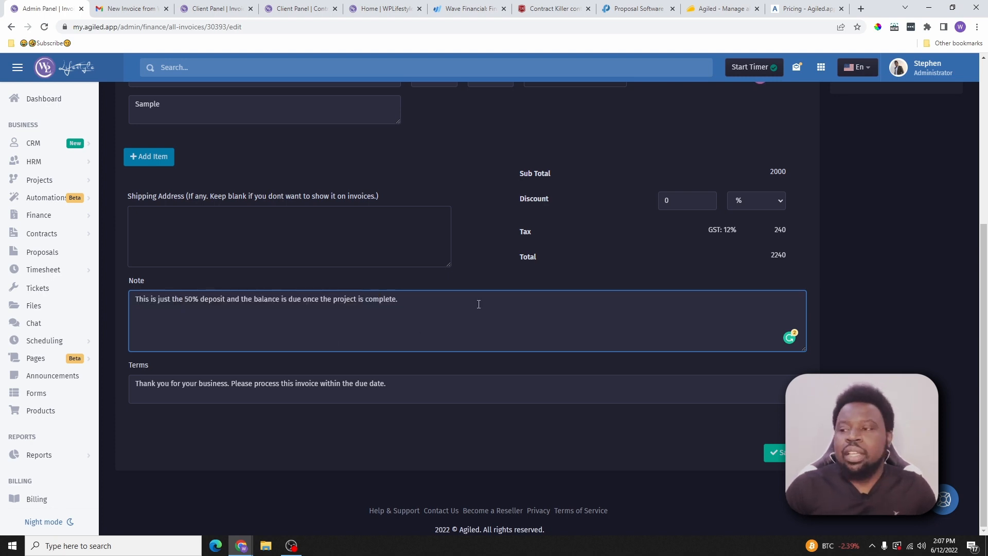
{"action": "scroll", "coordinate": [576, 309], "scroll_direction": "up", "scroll_amount": 2}
{"action": "scroll", "coordinate": [675, 312], "scroll_direction": "down", "scroll_amount": 2}
{"action": "left_click", "coordinate": [792, 453]}
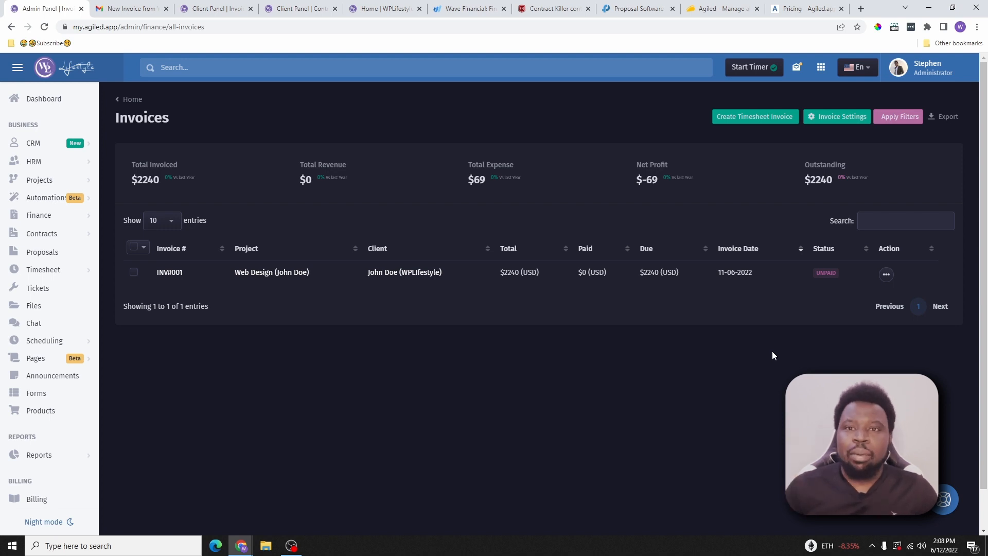
Step: Start a payment entry for invoice INV#001, look through the available payment gateways, and add Cheque as a new payment method
{"action": "left_click", "coordinate": [886, 278]}
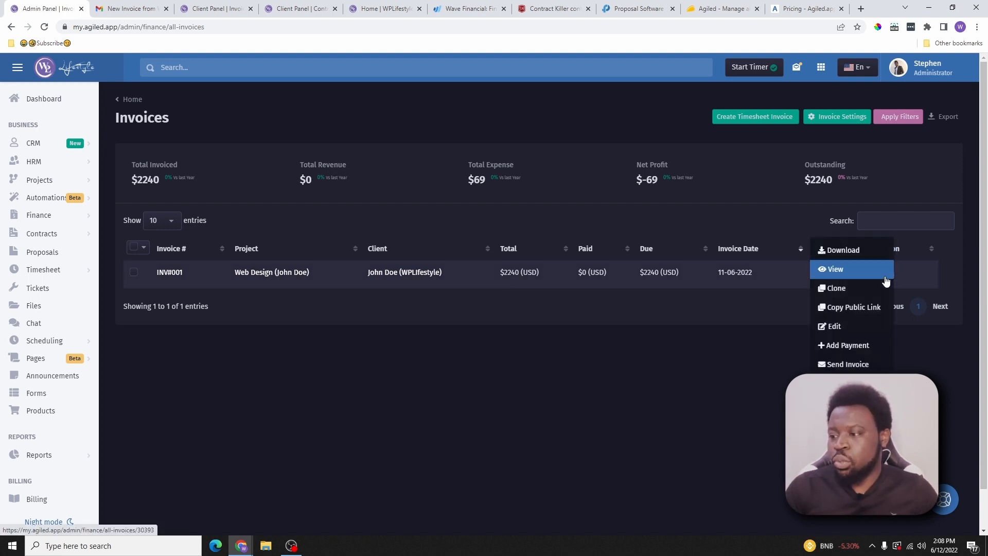
{"action": "left_click", "coordinate": [854, 343]}
{"action": "left_click", "coordinate": [176, 258]}
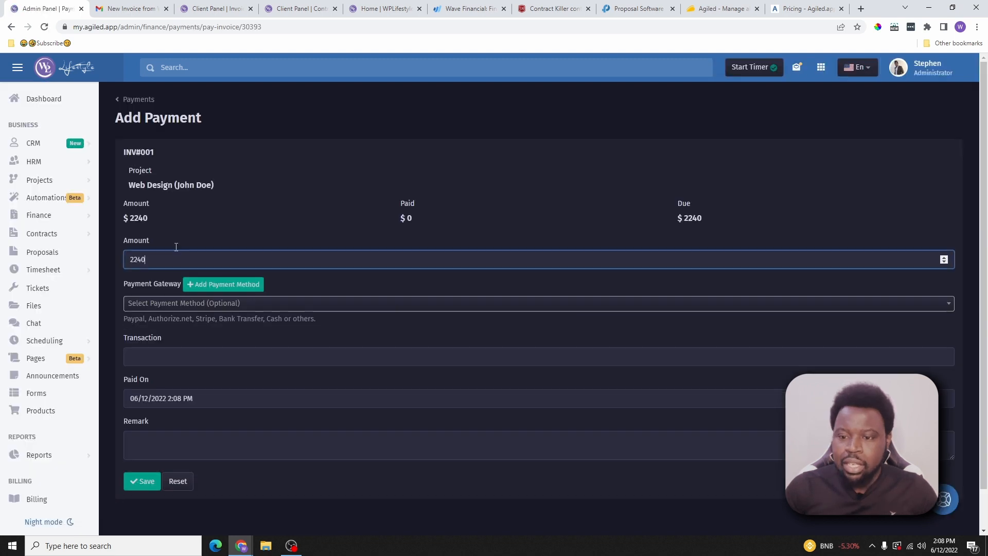
{"action": "scroll", "coordinate": [187, 302], "scroll_direction": "down", "scroll_amount": 1}
{"action": "left_click", "coordinate": [241, 261]}
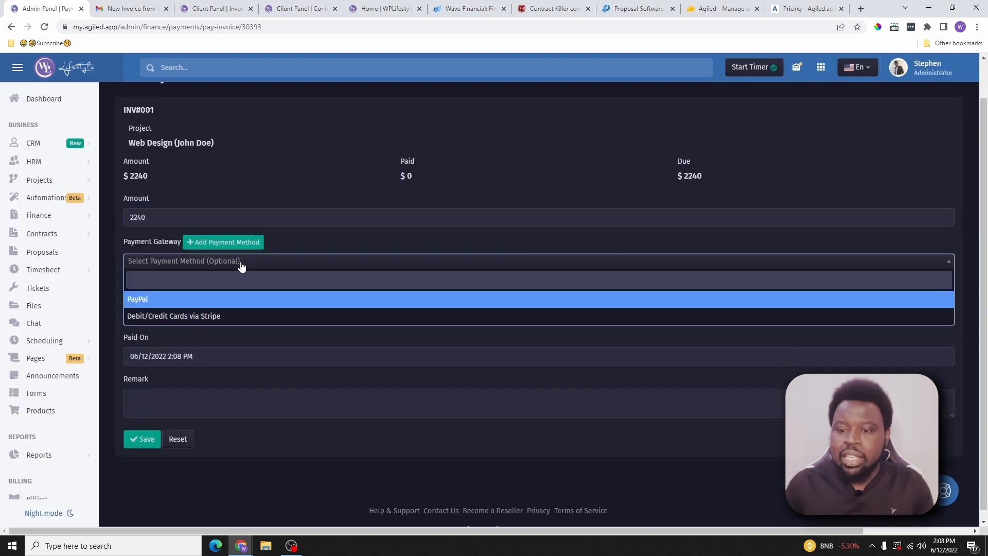
{"action": "left_click", "coordinate": [197, 264]}
{"action": "left_click", "coordinate": [197, 264]}
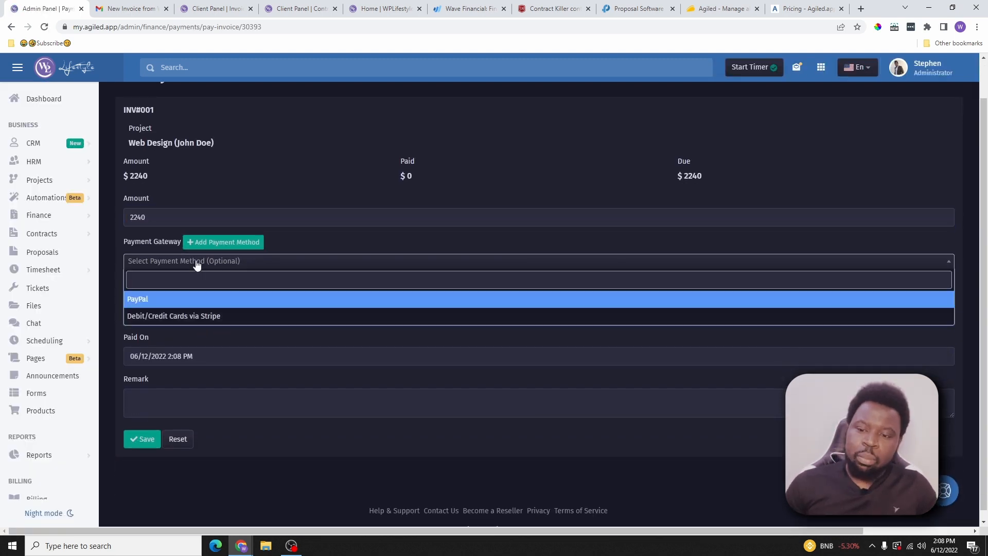
{"action": "left_click", "coordinate": [198, 265]}
{"action": "left_click", "coordinate": [198, 266]}
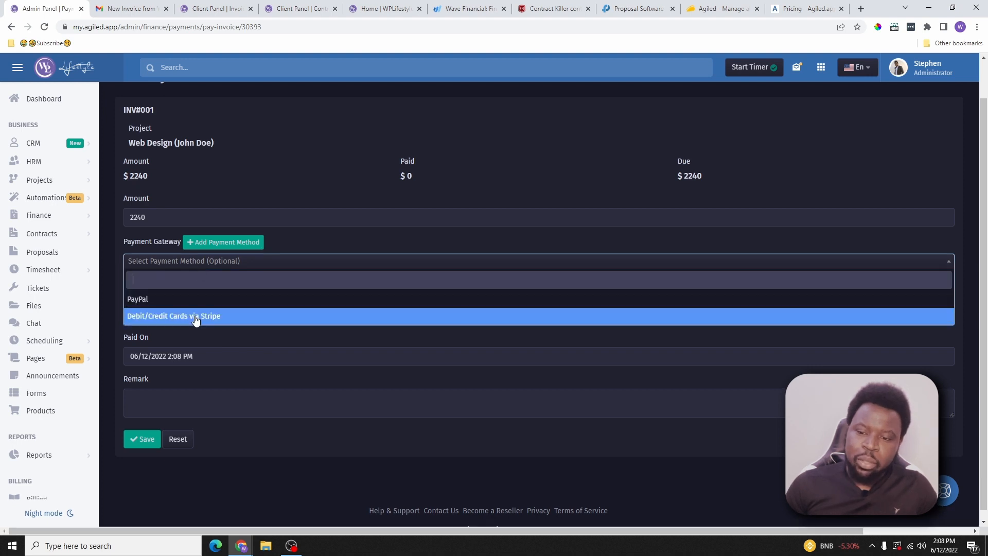
{"action": "left_click", "coordinate": [227, 243]}
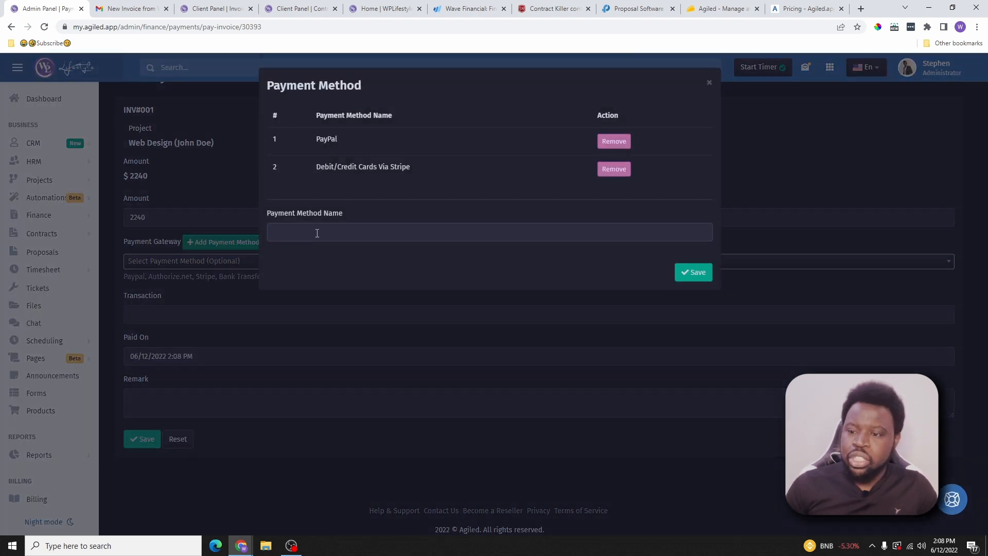
{"action": "left_click", "coordinate": [318, 232]}
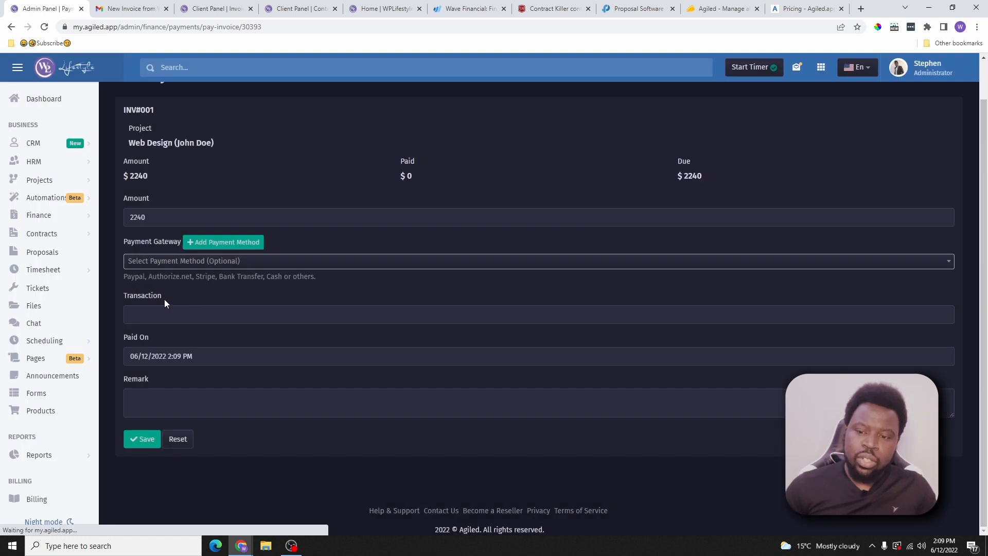
Step: Record the full $2240 payment for invoice INV#001 with the Cheque gateway and a transaction number, and save it
{"action": "left_click", "coordinate": [196, 264]}
{"action": "left_click", "coordinate": [169, 333]}
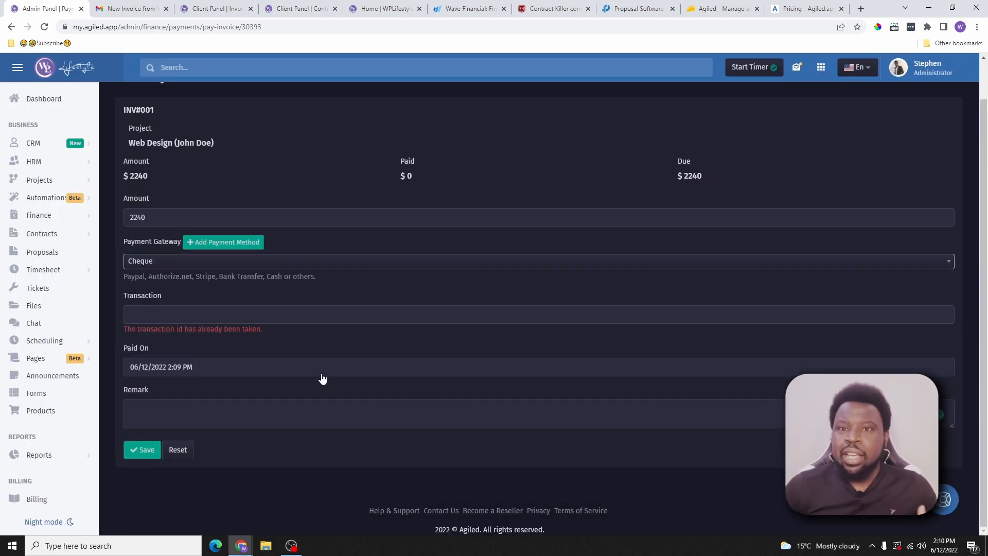
{"action": "left_click", "coordinate": [199, 266]}
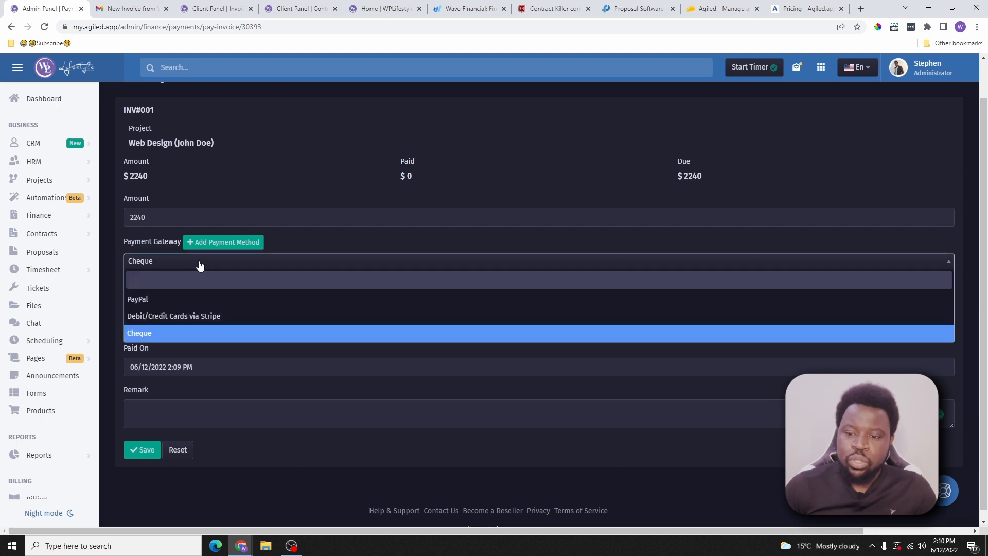
{"action": "left_click", "coordinate": [227, 373]}
{"action": "left_click", "coordinate": [210, 316]}
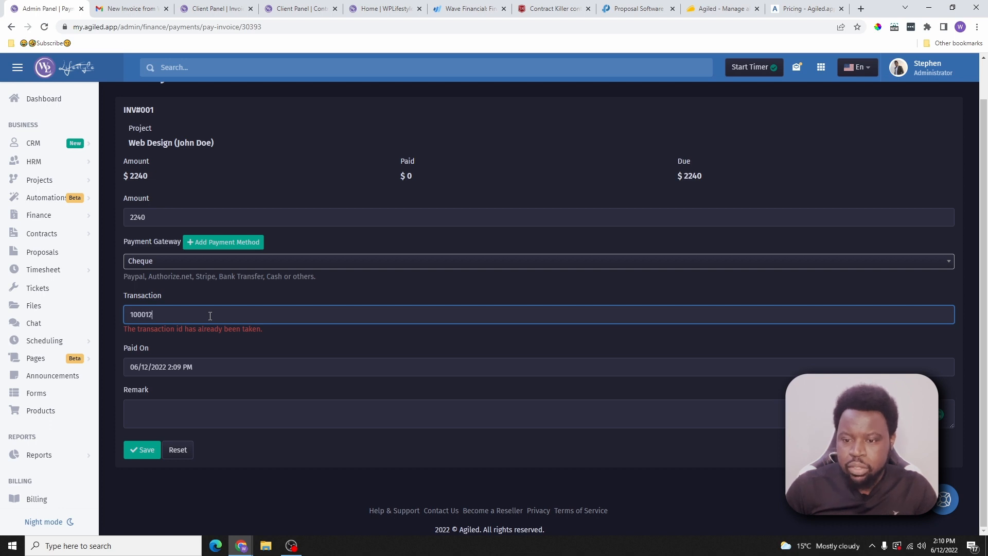
{"action": "key", "text": "Return"}
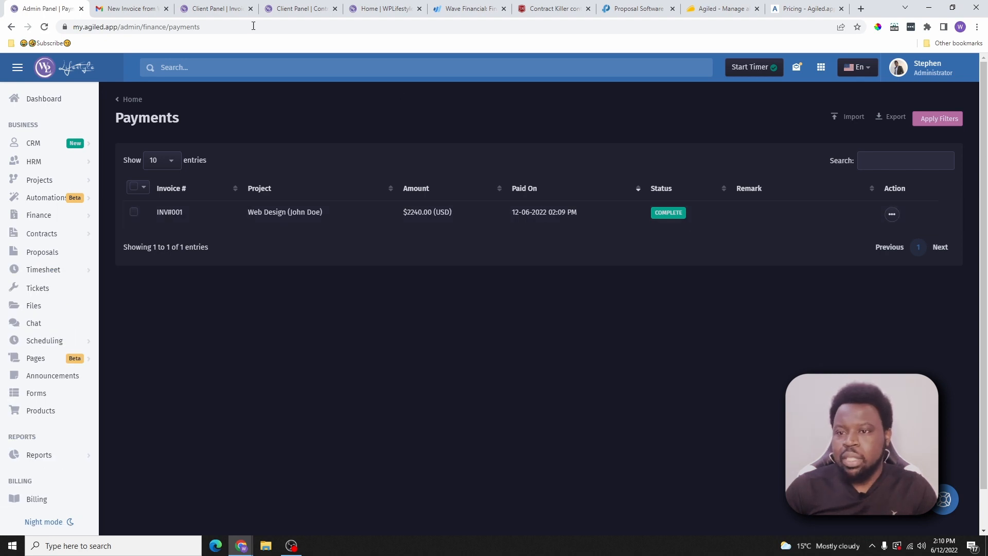
Step: Check the invoice list in the client portal, and delete the INV#001 payment record in the admin panel
{"action": "left_click", "coordinate": [206, 6]}
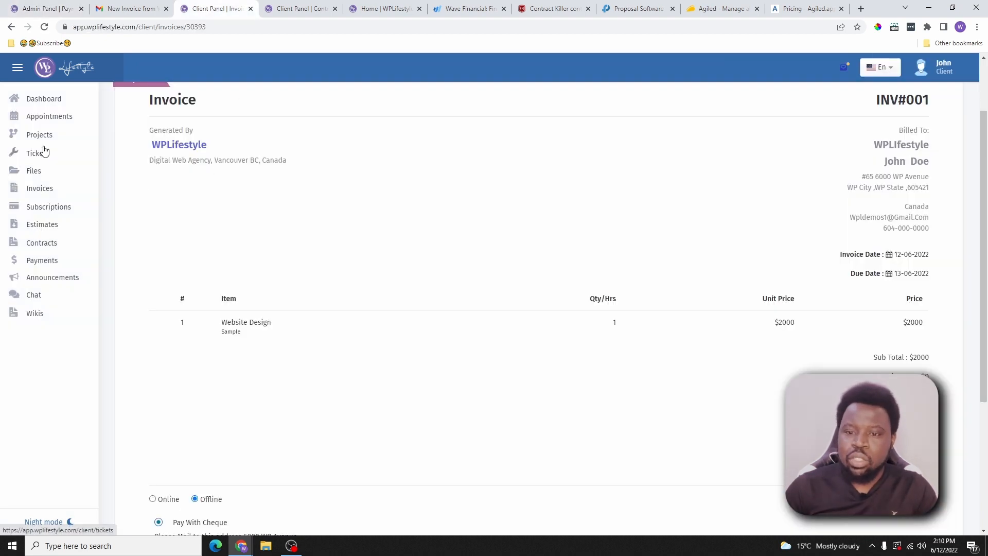
{"action": "left_click", "coordinate": [40, 192]}
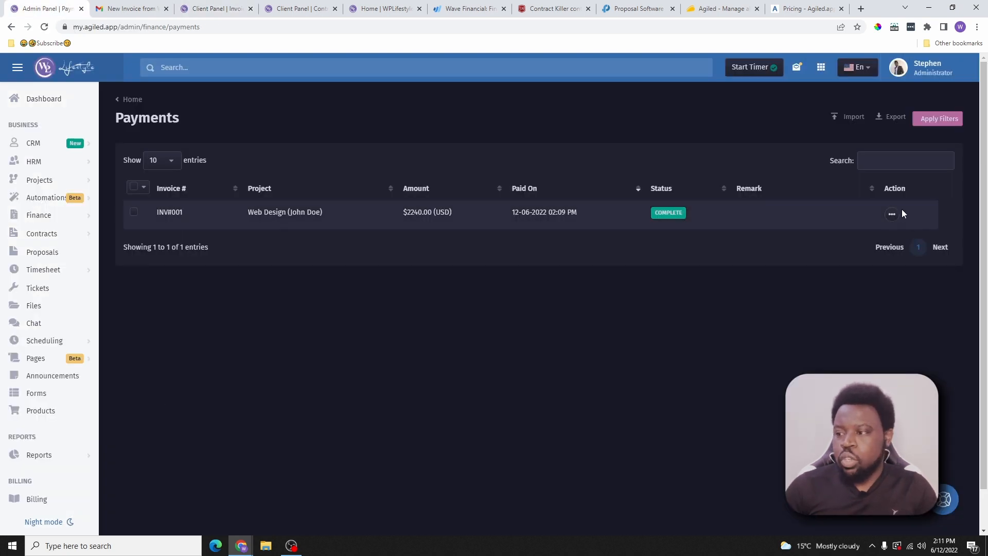
{"action": "left_click", "coordinate": [892, 216]}
{"action": "left_click", "coordinate": [862, 212]}
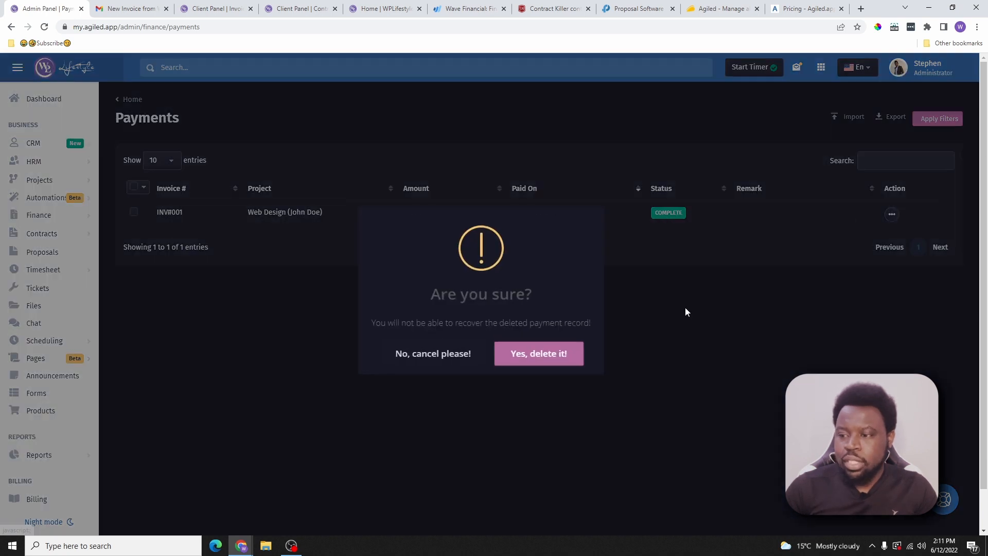
{"action": "left_click", "coordinate": [550, 363]}
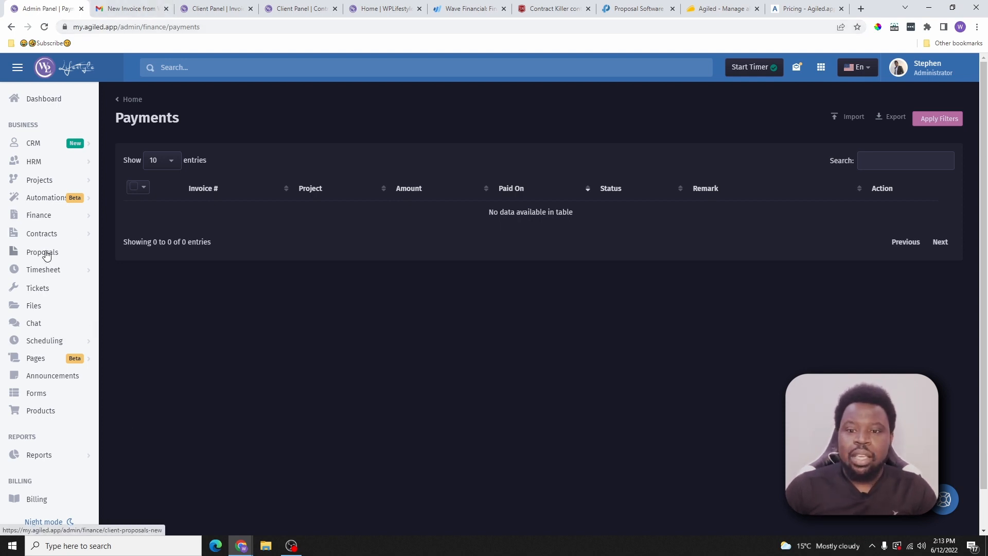
Step: Open the Web Design project and look through its overview, from budget and hours down to the activity timeline
{"action": "left_click", "coordinate": [48, 184]}
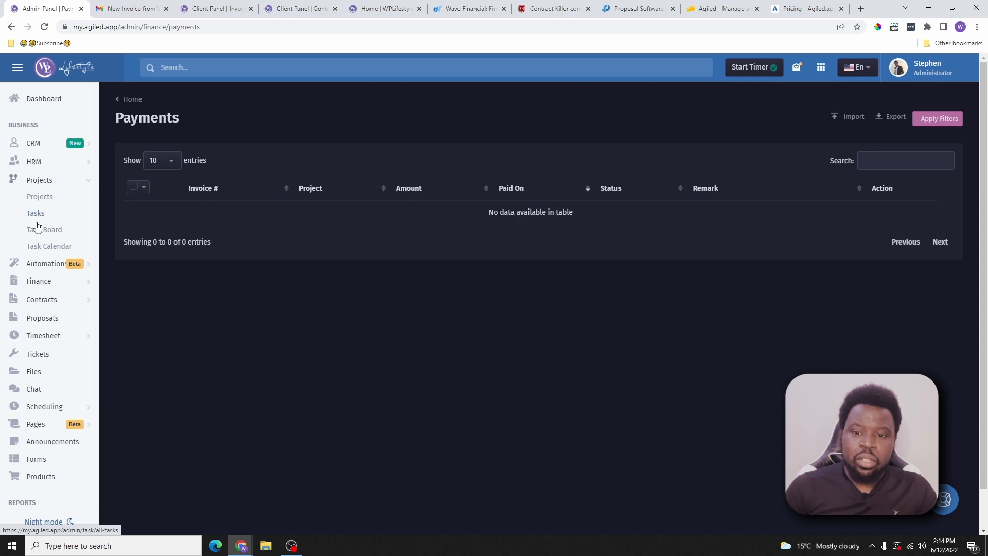
{"action": "left_click", "coordinate": [49, 198]}
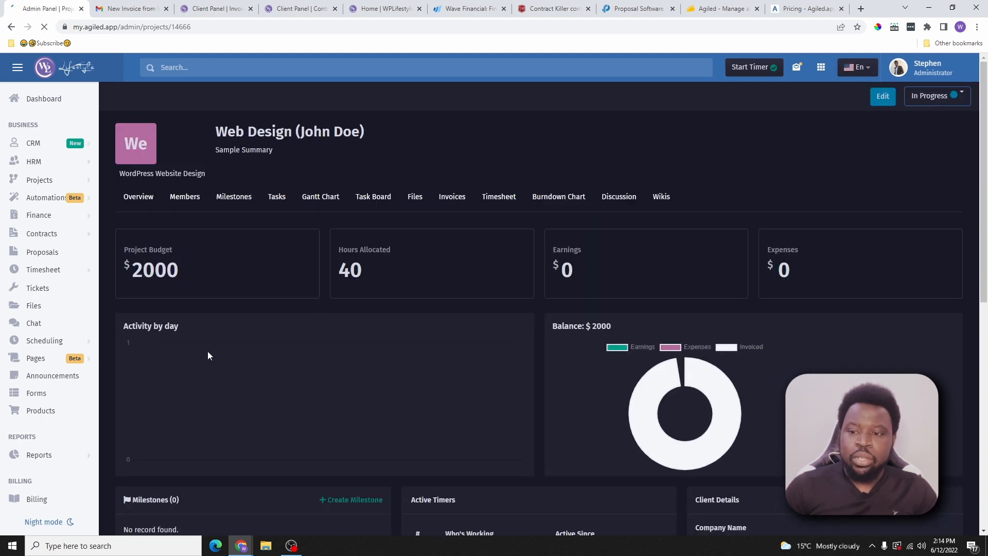
{"action": "scroll", "coordinate": [592, 327], "scroll_direction": "down", "scroll_amount": 8}
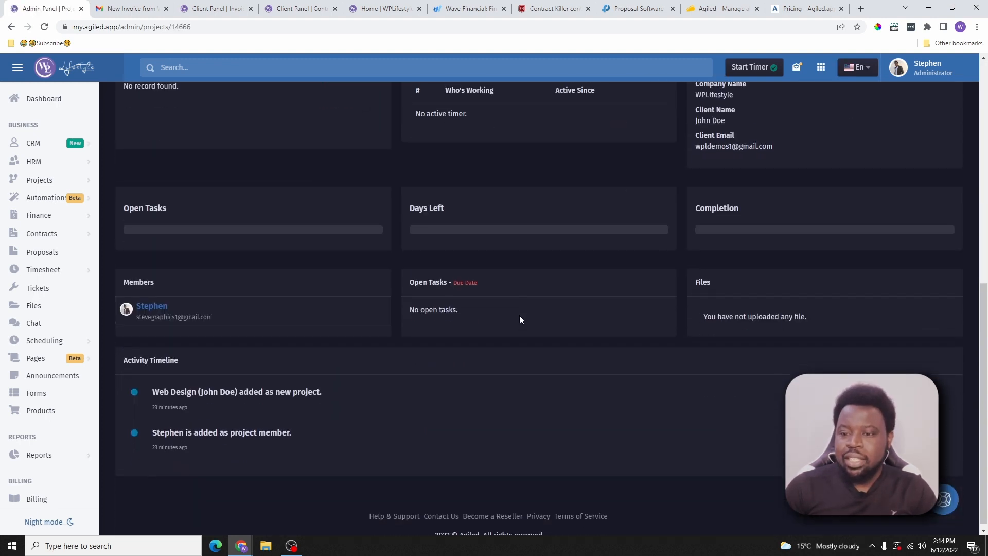
{"action": "scroll", "coordinate": [483, 330], "scroll_direction": "up", "scroll_amount": 3}
{"action": "scroll", "coordinate": [467, 336], "scroll_direction": "up", "scroll_amount": 5}
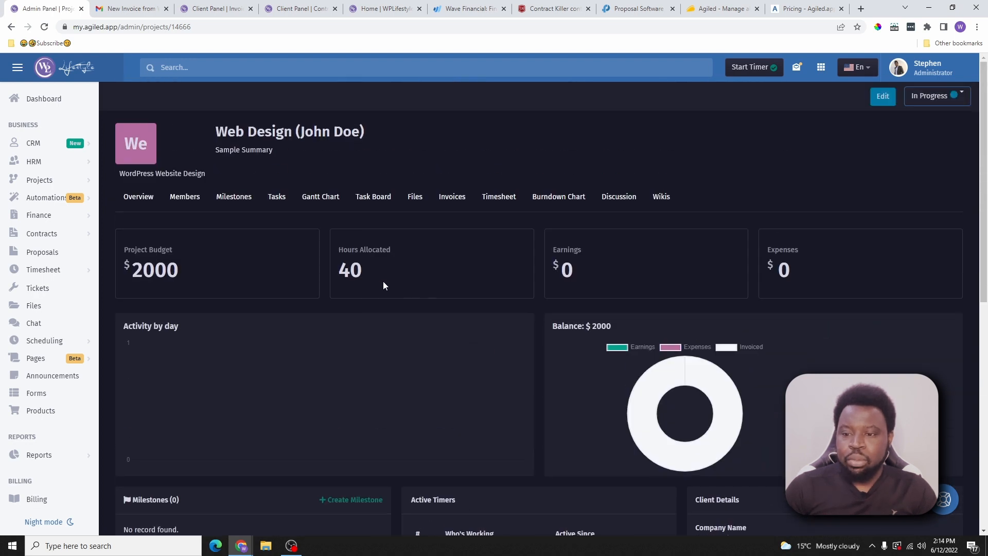
Step: Browse the Web Design project's members, milestones, tasks, task board, files and timesheet sections
{"action": "left_click", "coordinate": [185, 194]}
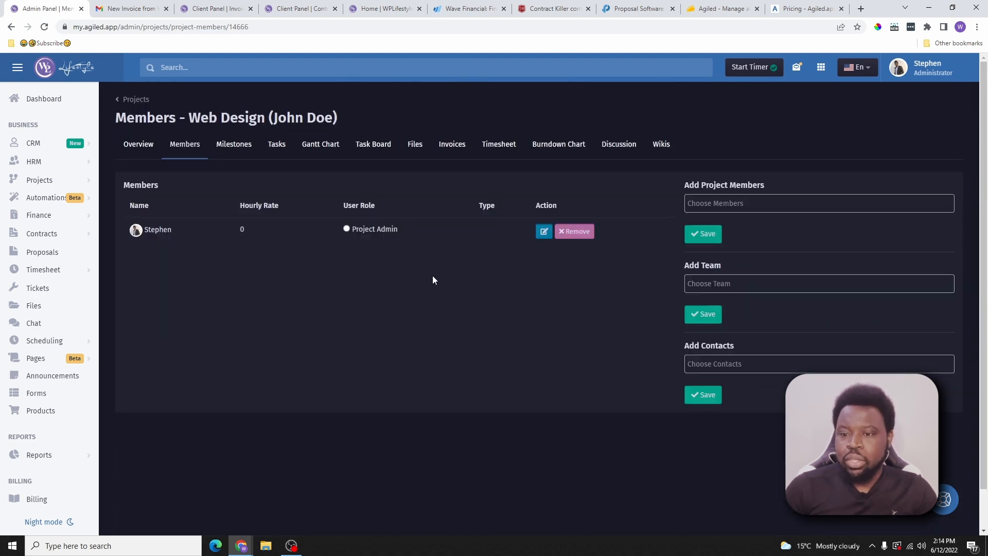
{"action": "left_click", "coordinate": [231, 144]}
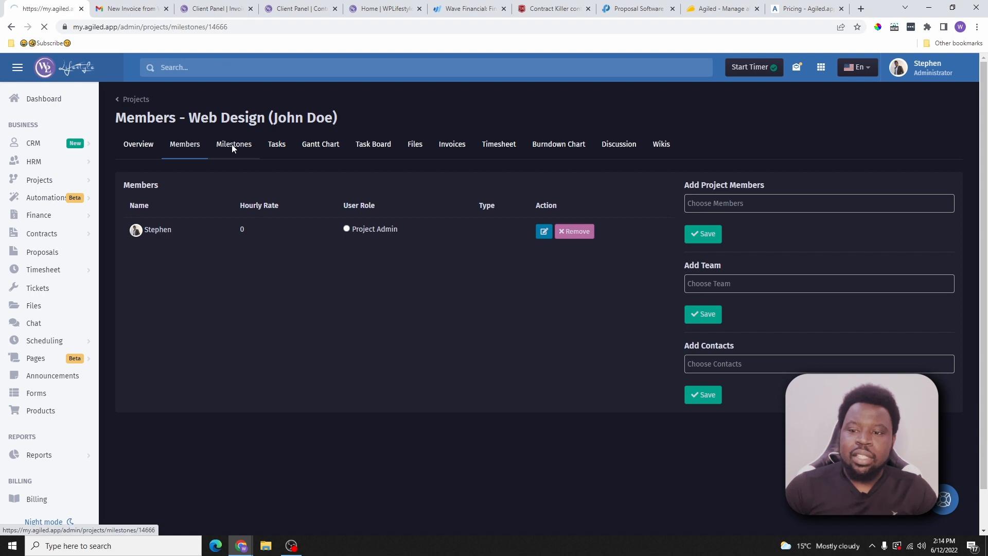
{"action": "left_click", "coordinate": [281, 149]}
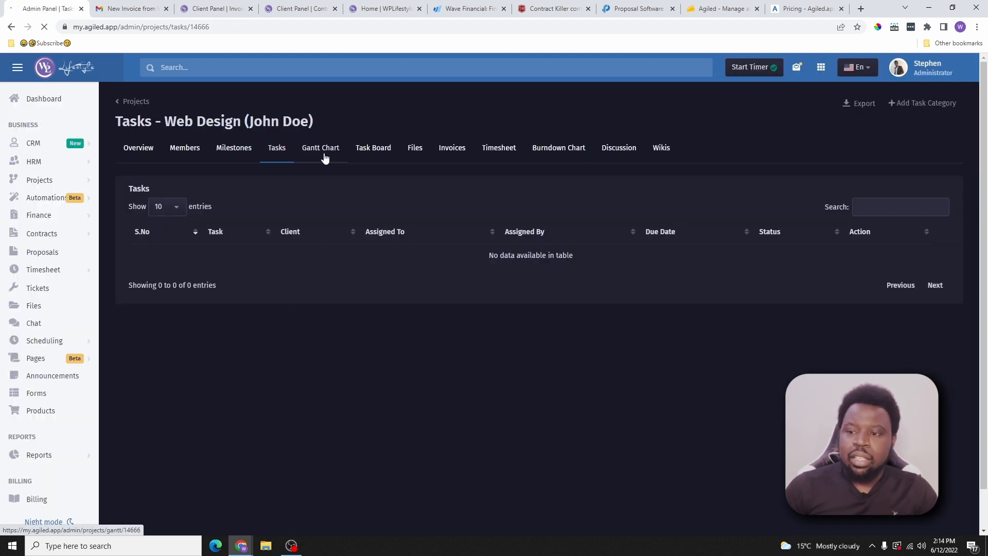
{"action": "left_click", "coordinate": [377, 149]}
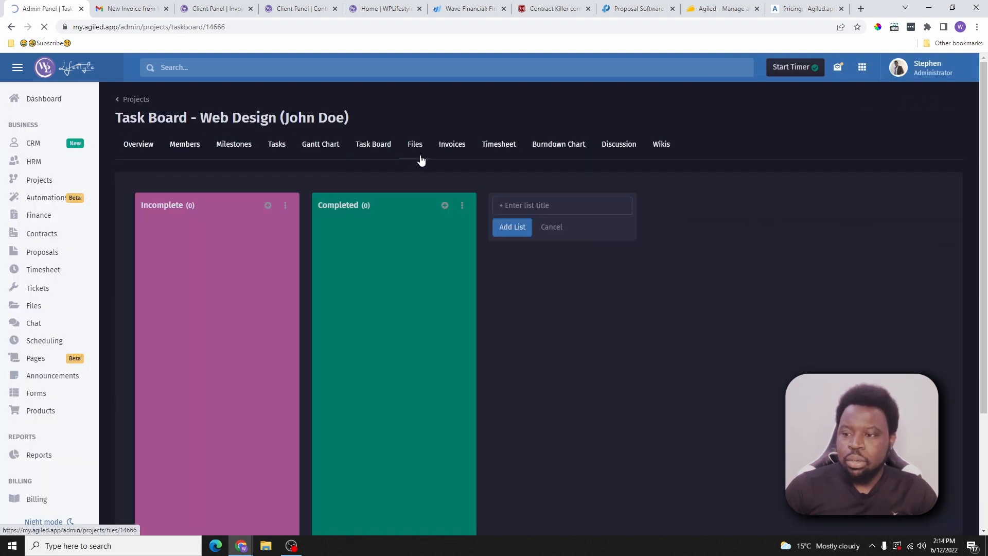
{"action": "left_click", "coordinate": [415, 146]}
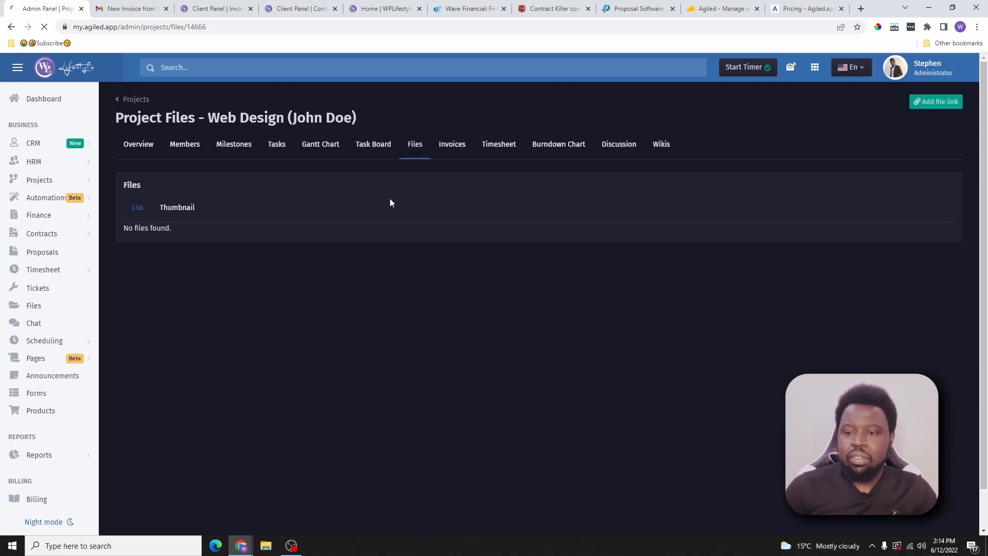
{"action": "left_click", "coordinate": [497, 144]}
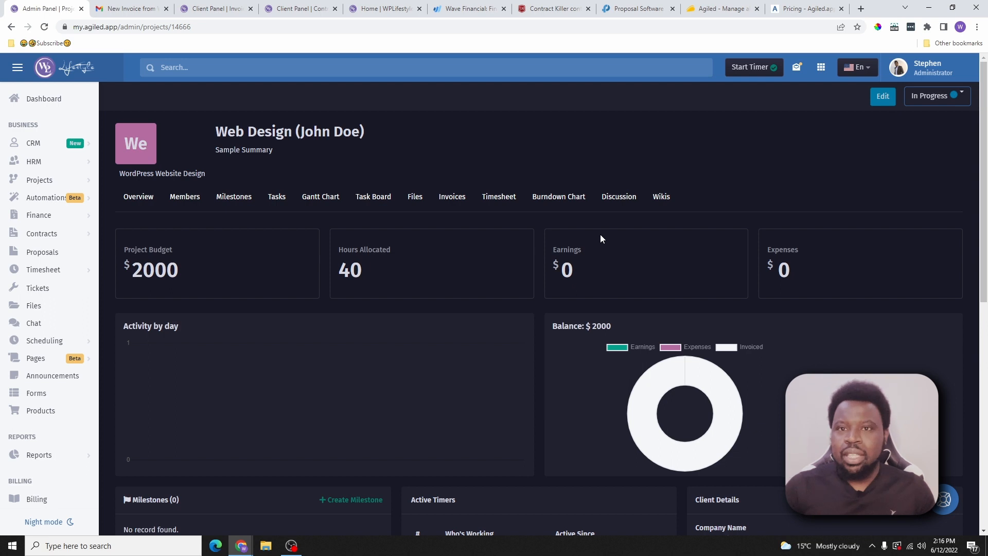
Step: Open the Web Design project's tasks and go through the new task's title, description, start date and due date fields
{"action": "left_click", "coordinate": [284, 197]}
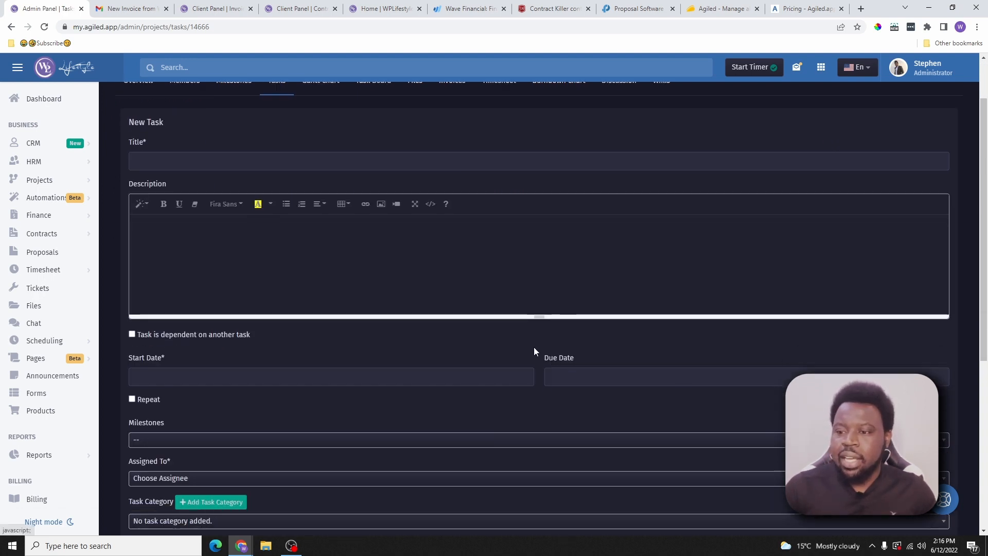
{"action": "scroll", "coordinate": [193, 256], "scroll_direction": "down", "scroll_amount": 1}
{"action": "left_click", "coordinate": [179, 104]}
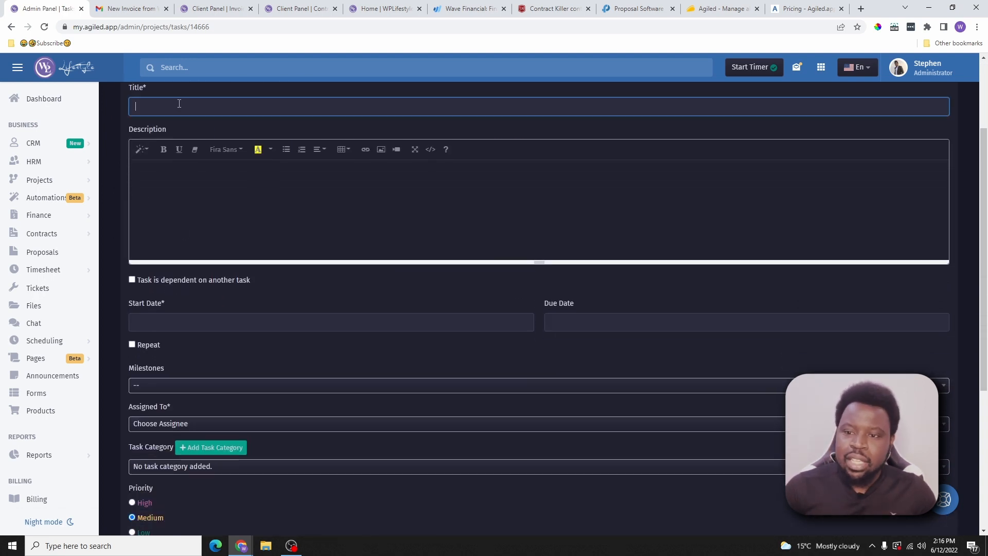
{"action": "left_click", "coordinate": [189, 199]}
{"action": "scroll", "coordinate": [225, 238], "scroll_direction": "down", "scroll_amount": 1}
{"action": "left_click", "coordinate": [209, 273]}
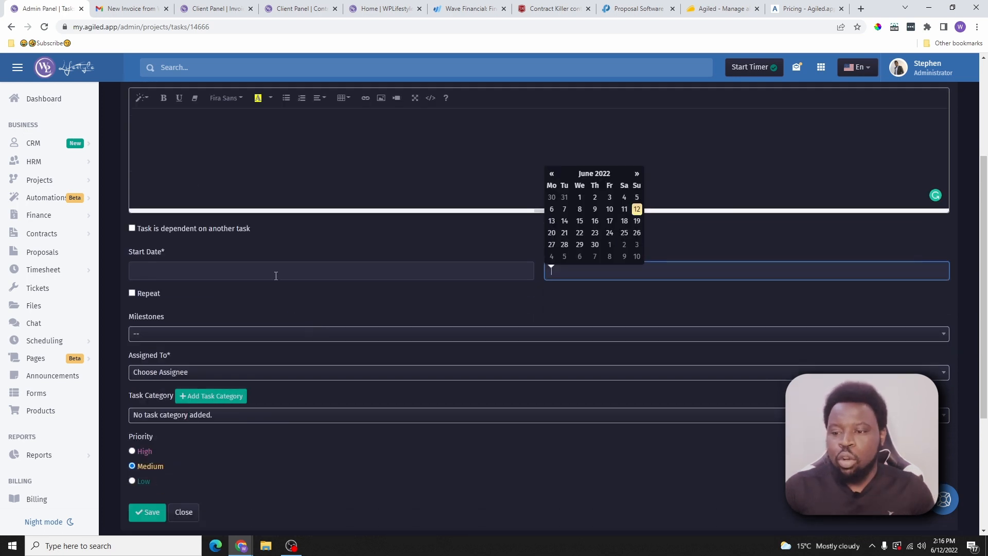
{"action": "left_click", "coordinate": [276, 276]}
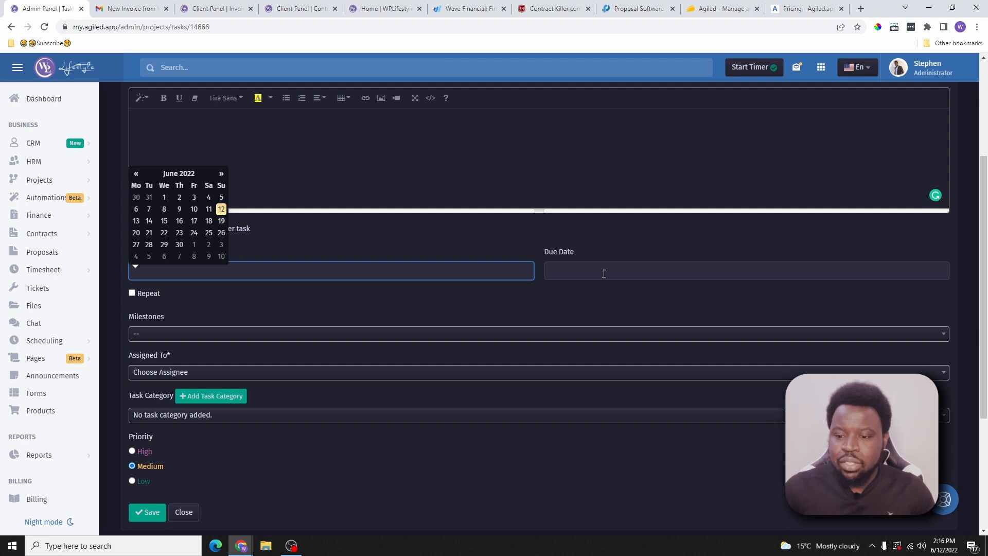
Step: Assign the new task to the administrator and review its category and priority options
{"action": "scroll", "coordinate": [268, 314], "scroll_direction": "down", "scroll_amount": 2}
{"action": "left_click", "coordinate": [214, 272]}
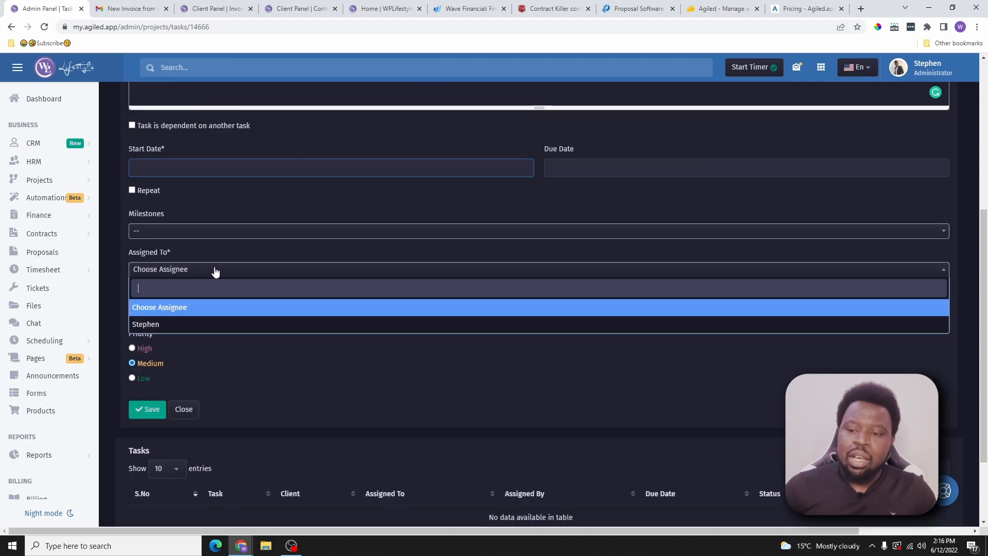
{"action": "left_click", "coordinate": [204, 323]}
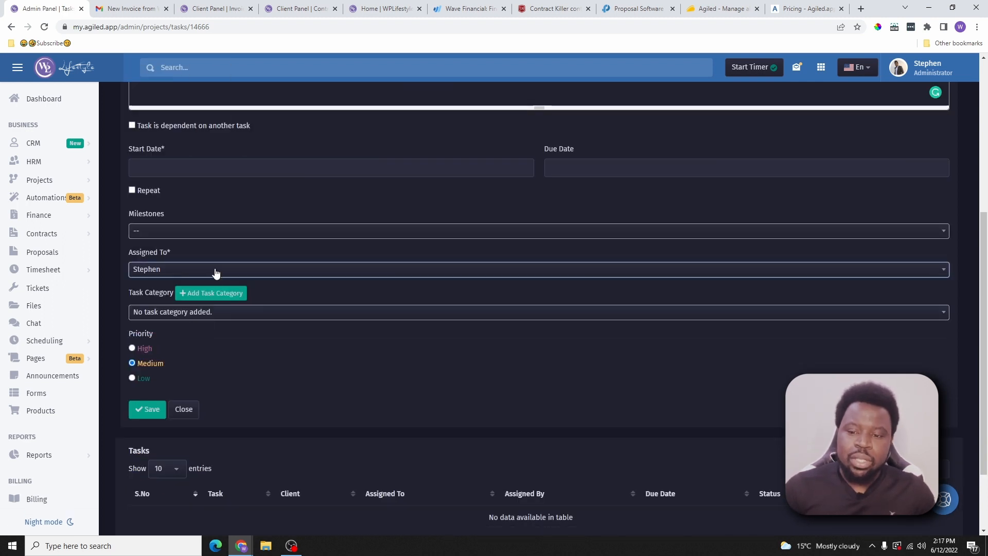
{"action": "scroll", "coordinate": [143, 255], "scroll_direction": "down", "scroll_amount": 2}
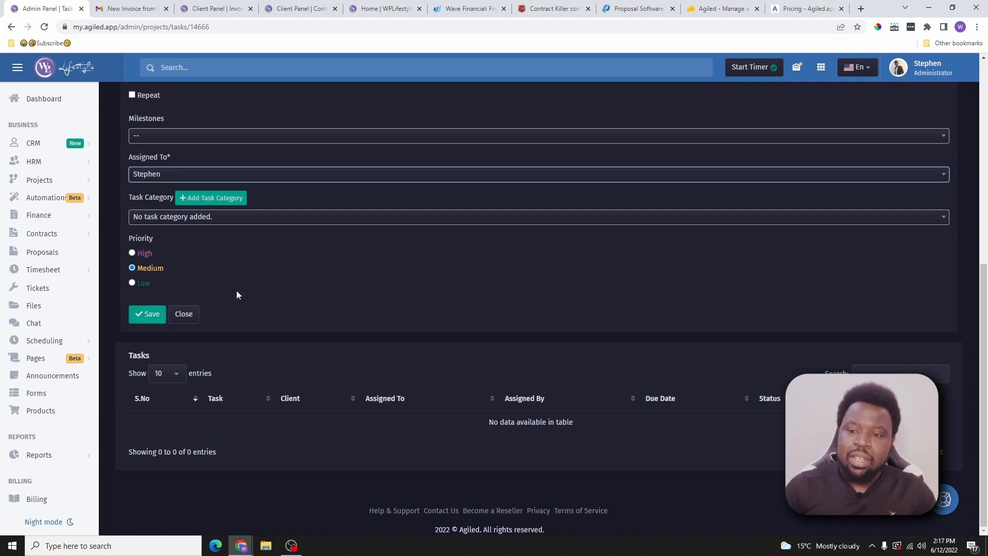
{"action": "scroll", "coordinate": [186, 336], "scroll_direction": "up", "scroll_amount": 3}
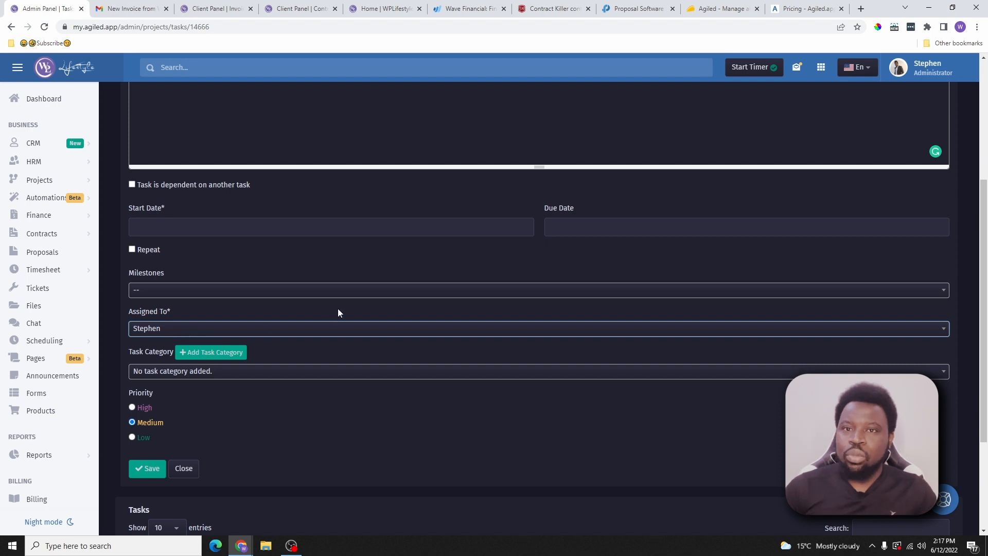
{"action": "scroll", "coordinate": [338, 313], "scroll_direction": "up", "scroll_amount": 5}
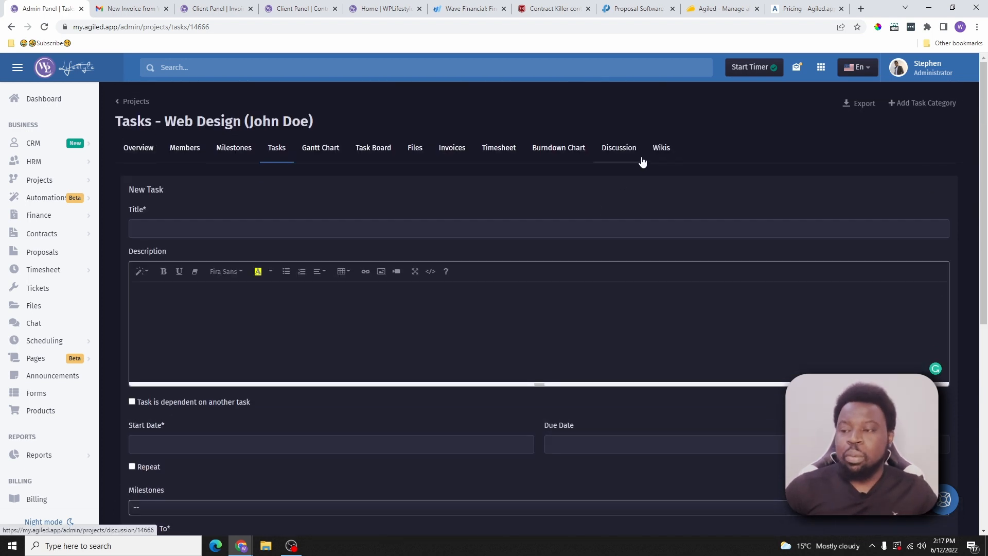
Step: Add a Website Content discussion category to the project and post a discussion titled "Please provide content for the about page" requesting more information
{"action": "left_click", "coordinate": [624, 149]}
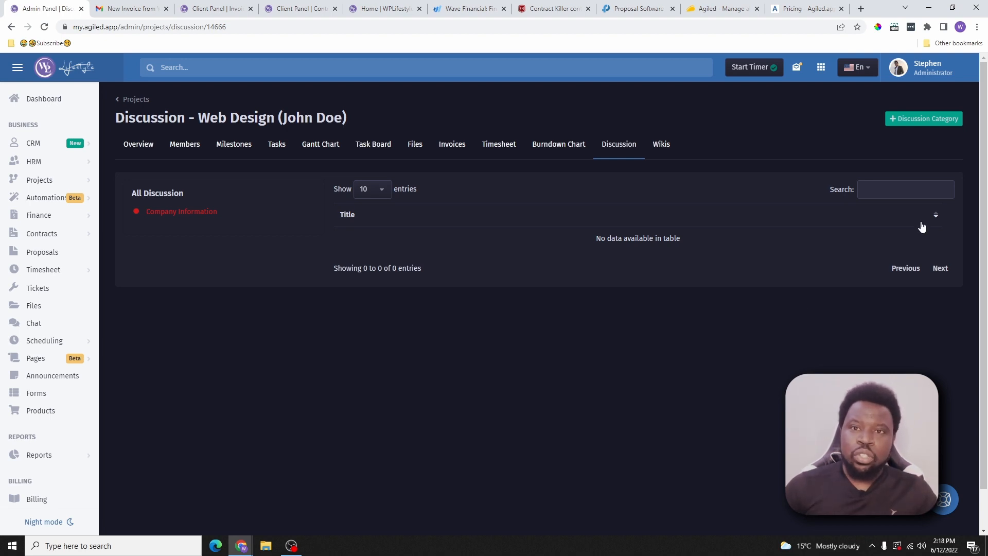
{"action": "left_click", "coordinate": [930, 120]}
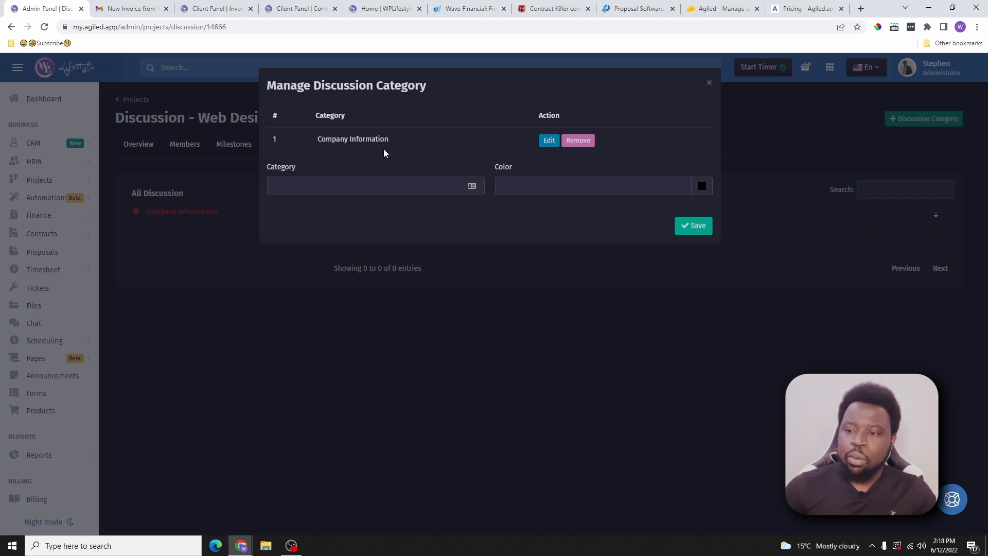
{"action": "left_click", "coordinate": [386, 187]}
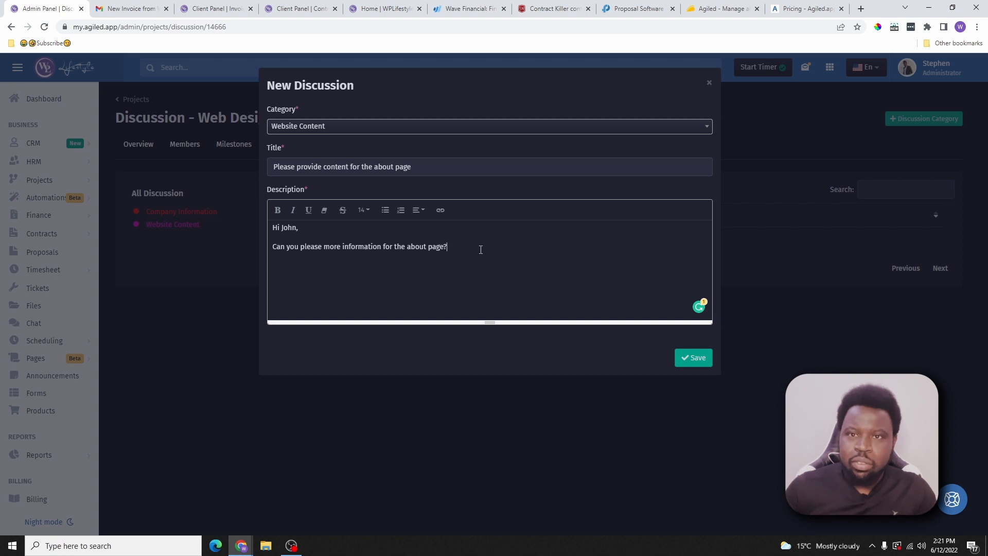
{"action": "left_click", "coordinate": [703, 361]}
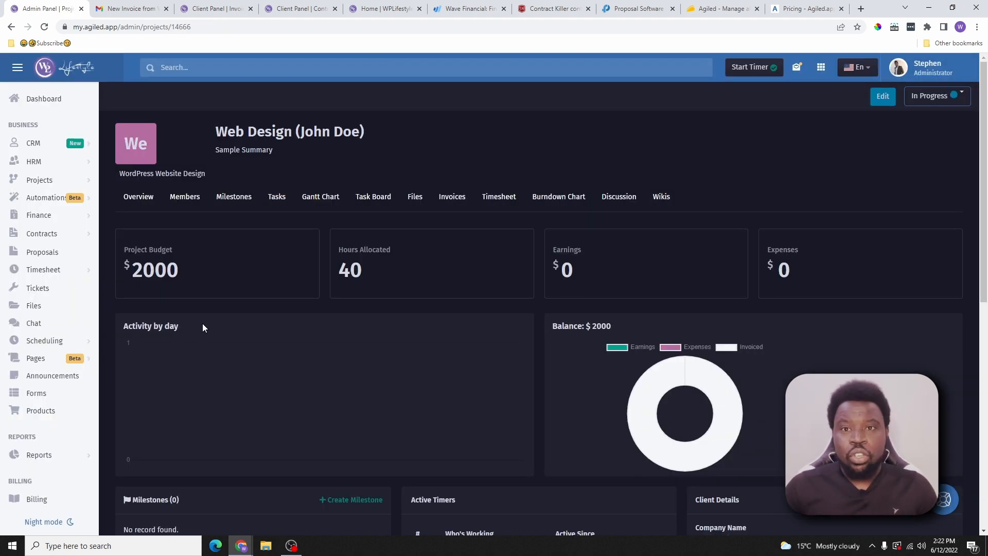
Step: In the client portal, open the Web Design project's discussion about the about page content
{"action": "left_click", "coordinate": [216, 9]}
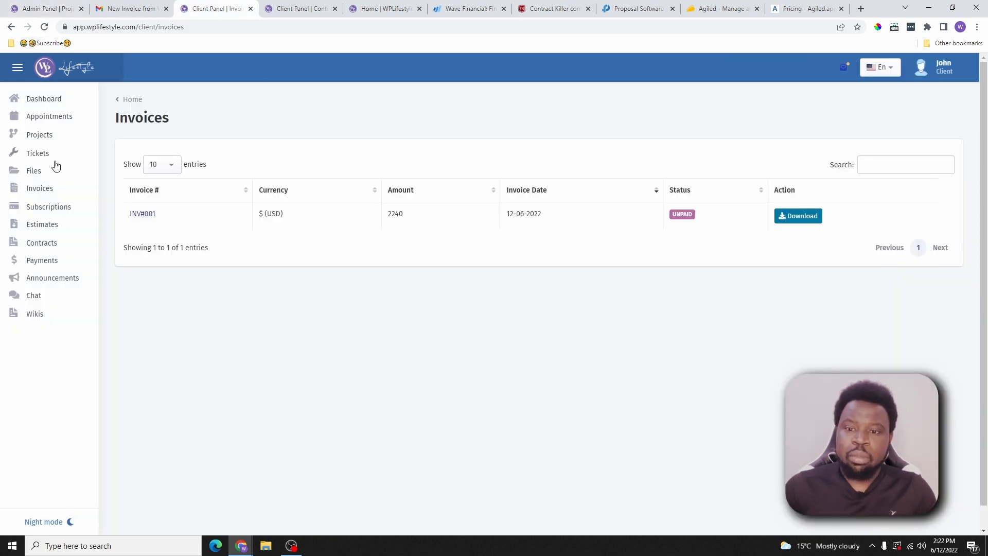
{"action": "left_click", "coordinate": [40, 135]}
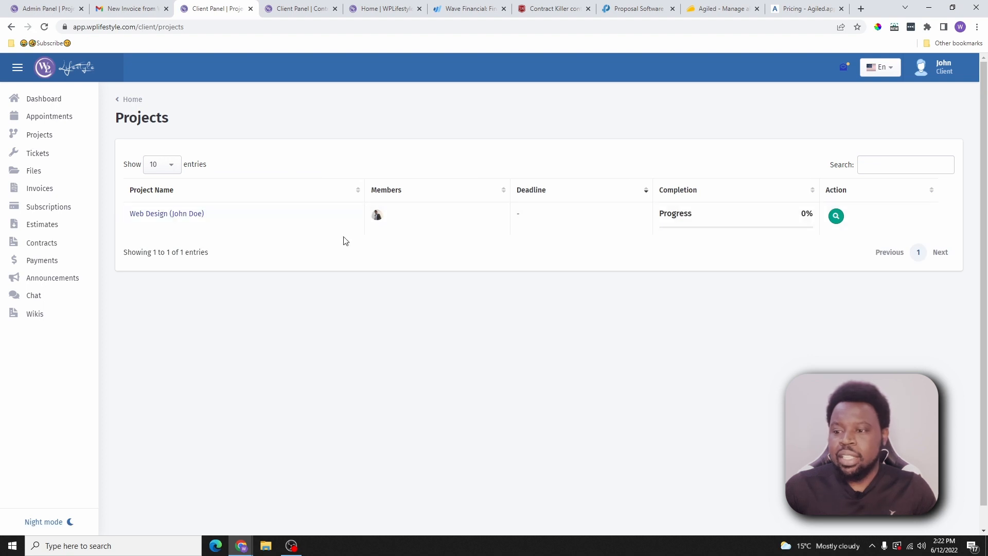
{"action": "left_click", "coordinate": [185, 218]}
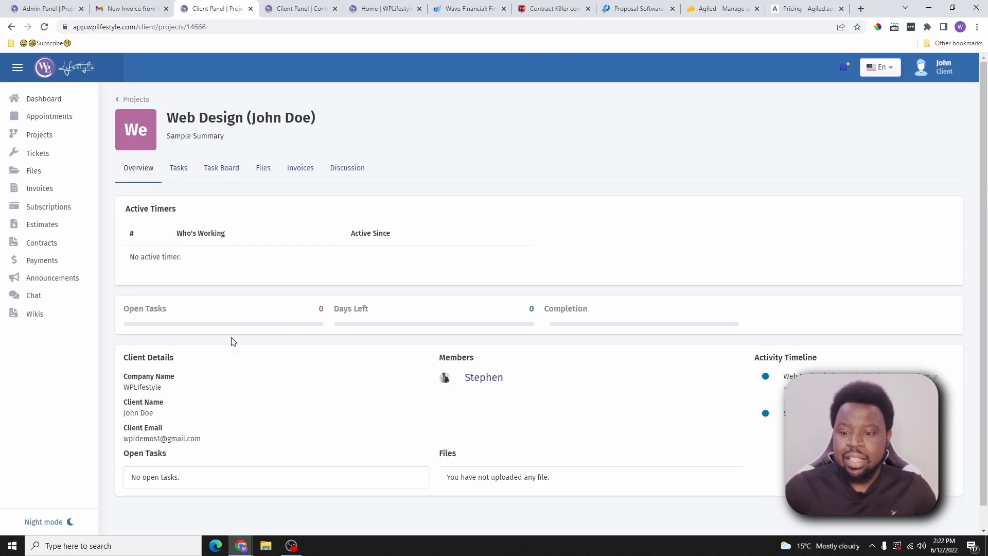
{"action": "left_click", "coordinate": [349, 171]}
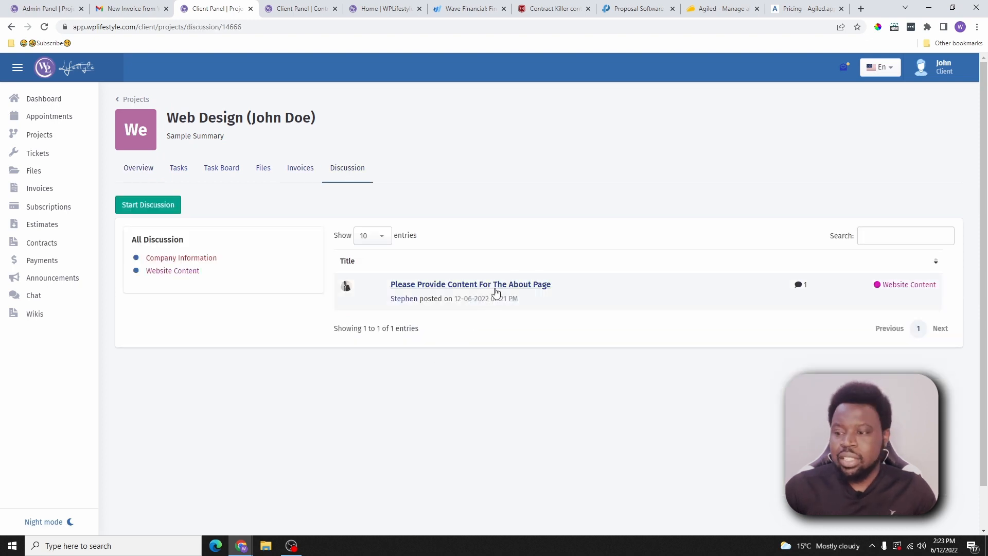
{"action": "left_click", "coordinate": [497, 286]}
Step: Reply to the discussion as the client with the introductory paragraph copied from the Agiled homepage
{"action": "left_click", "coordinate": [178, 189]}
{"action": "left_click", "coordinate": [383, 208]}
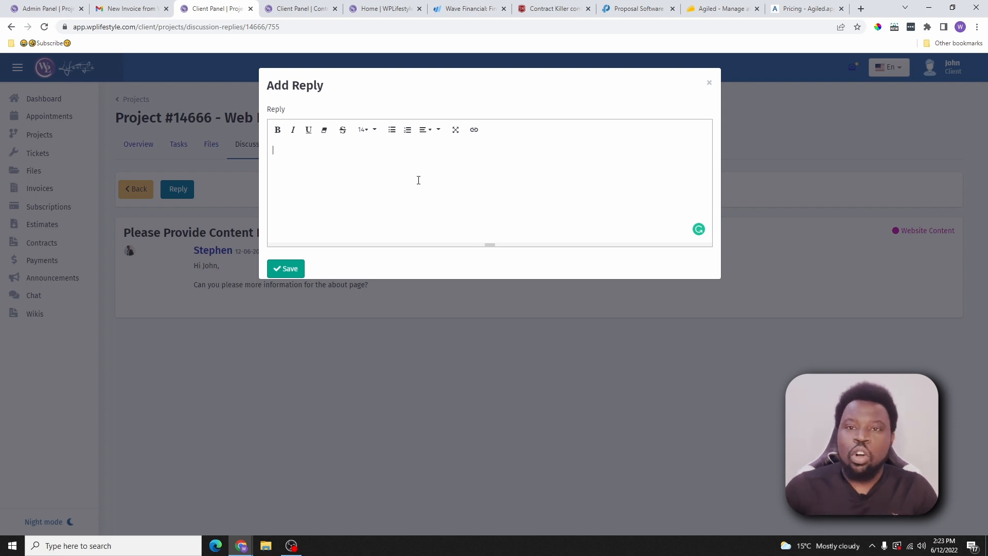
{"action": "left_click_drag", "start_coordinate": [316, 272], "coordinate": [208, 220]}
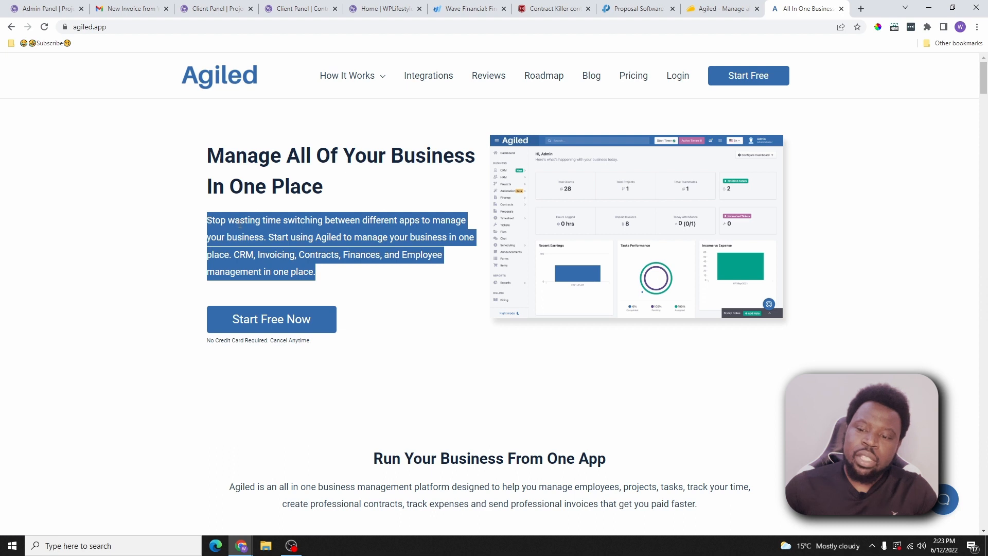
{"action": "right_click", "coordinate": [240, 222]}
{"action": "left_click", "coordinate": [268, 230]}
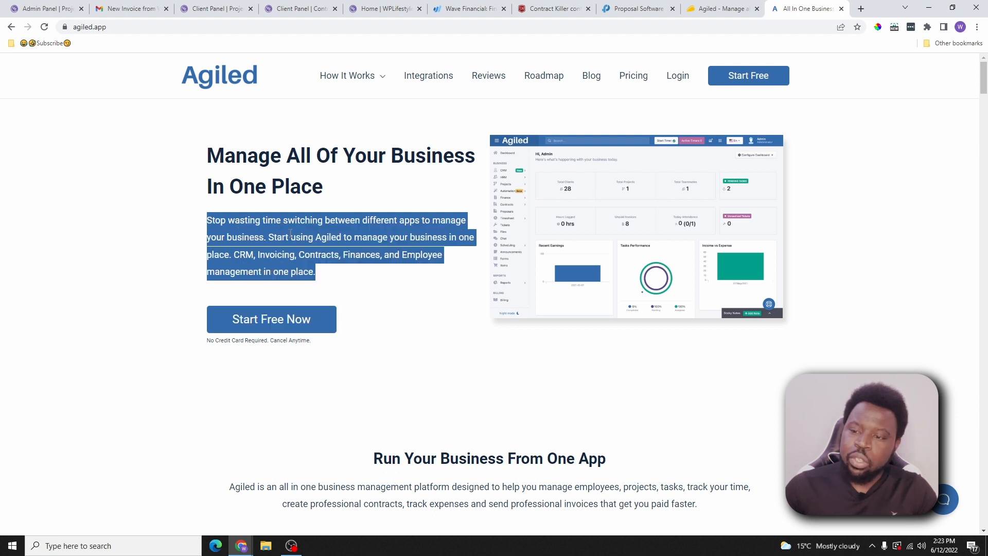
{"action": "left_click", "coordinate": [190, 7]}
{"action": "right_click", "coordinate": [337, 162]}
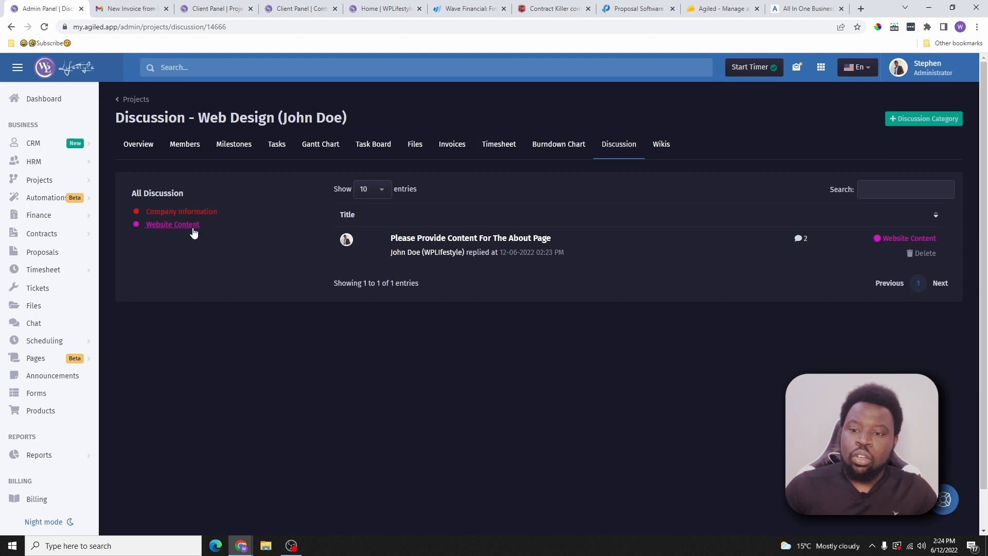
Step: In the admin panel, filter the project's discussions by Website Content and read the client's reply about the about page
{"action": "left_click", "coordinate": [193, 230]}
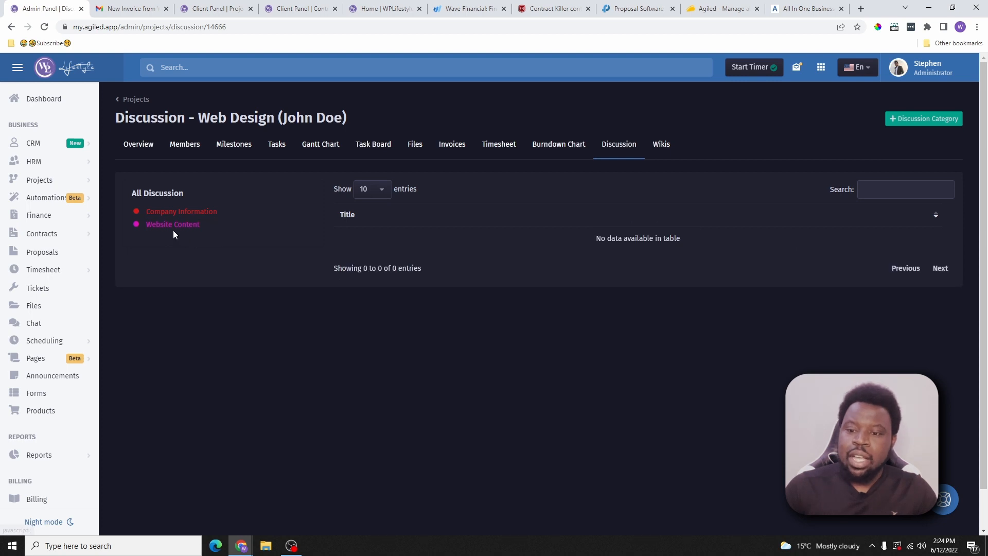
{"action": "left_click", "coordinate": [183, 233]}
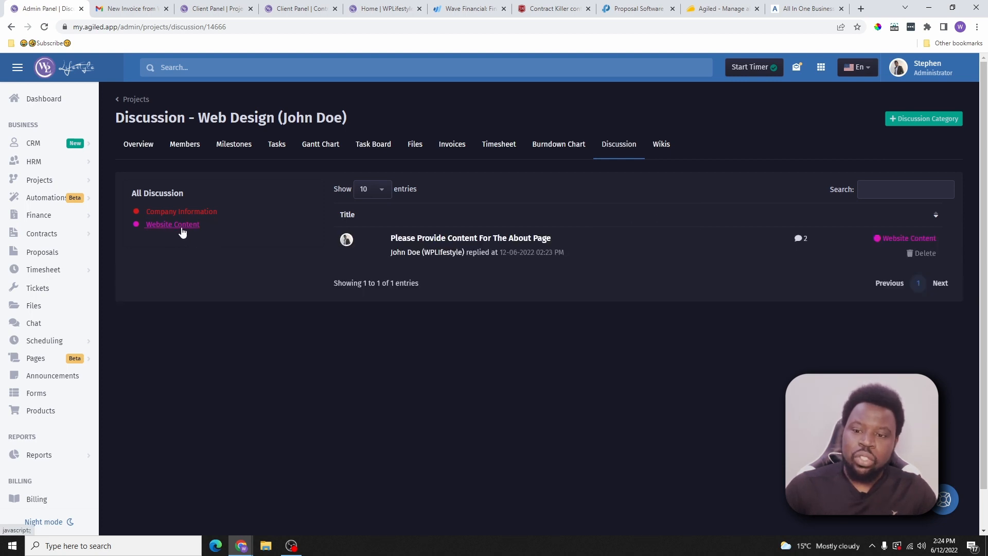
{"action": "left_click", "coordinate": [520, 242]}
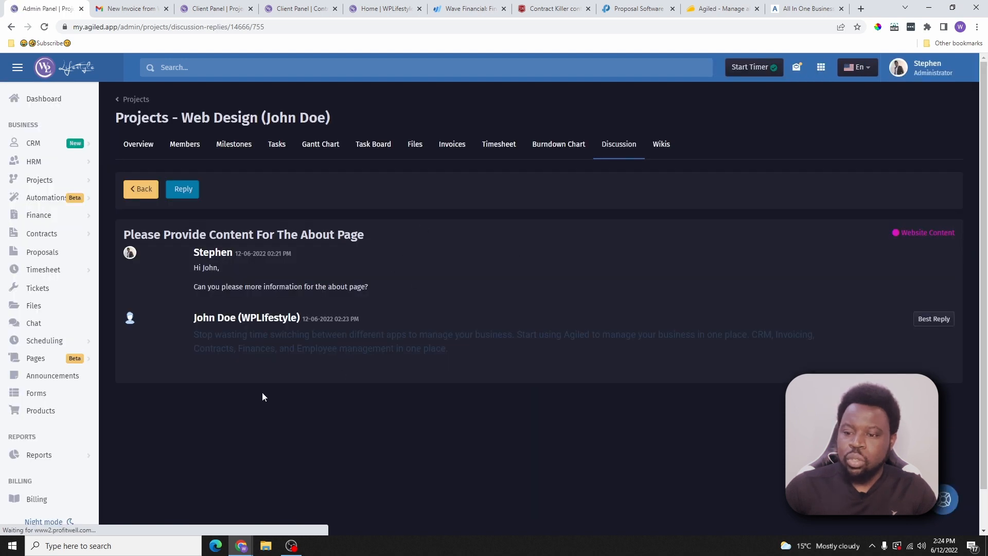
{"action": "left_click_drag", "start_coordinate": [443, 350], "coordinate": [193, 334]}
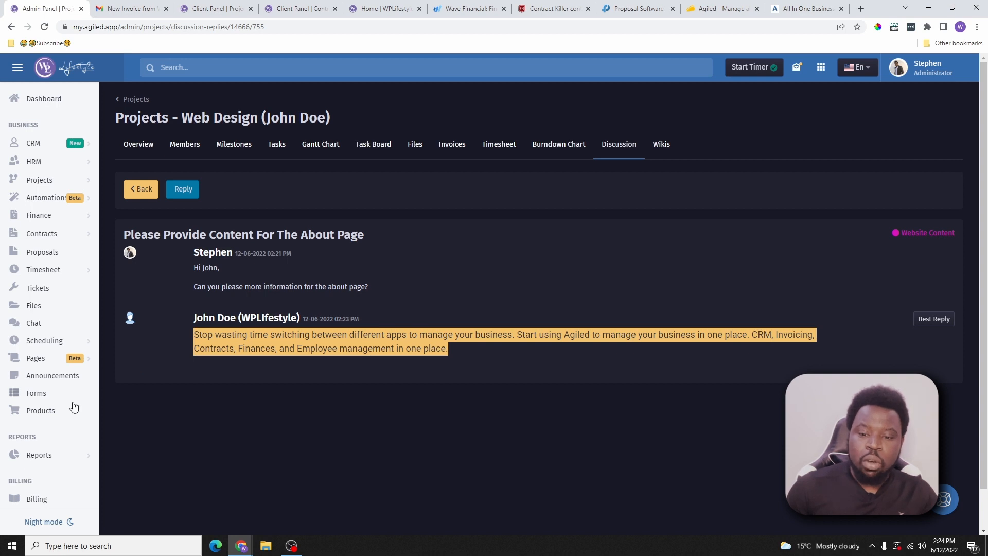
Step: Check the Client Onboarding Form's embed code option in Forms and start a new form
{"action": "left_click", "coordinate": [32, 394]}
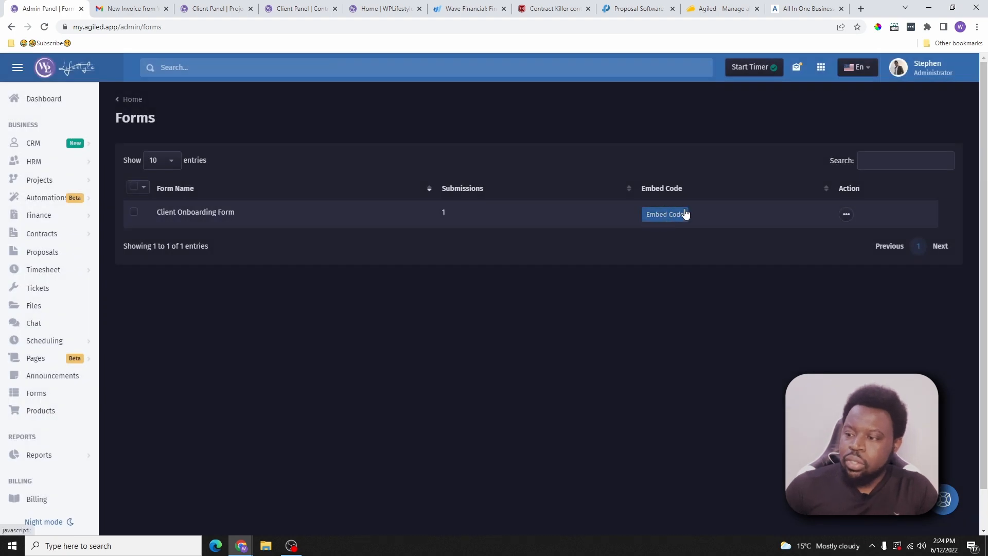
{"action": "left_click", "coordinate": [678, 214]}
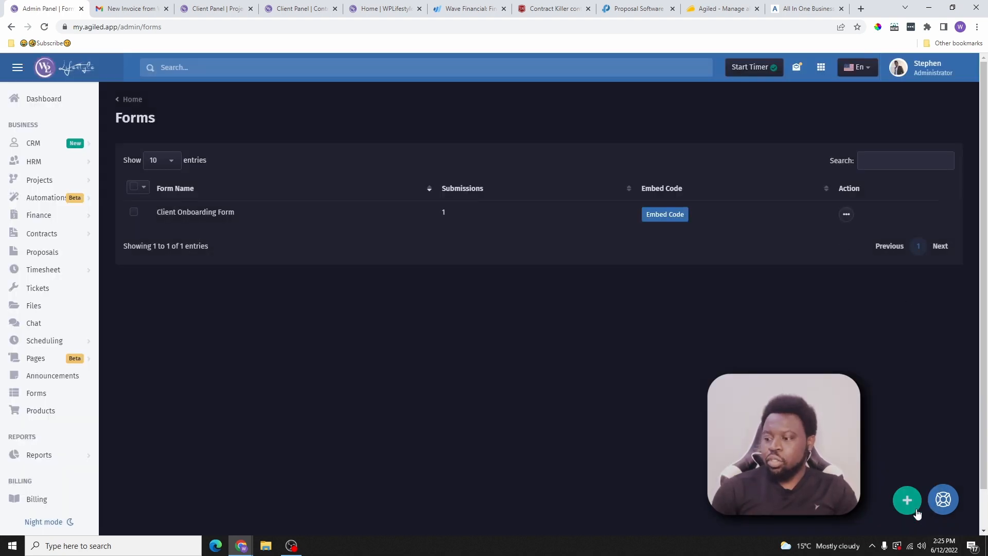
{"action": "left_click", "coordinate": [910, 507]}
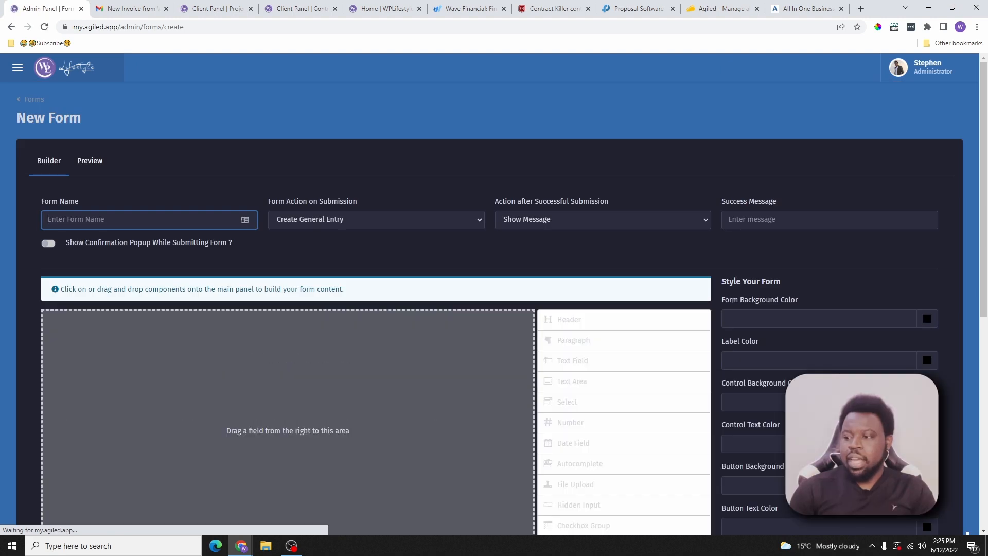
{"action": "scroll", "coordinate": [280, 346], "scroll_direction": "down", "scroll_amount": 5}
{"action": "scroll", "coordinate": [327, 338], "scroll_direction": "up", "scroll_amount": 4}
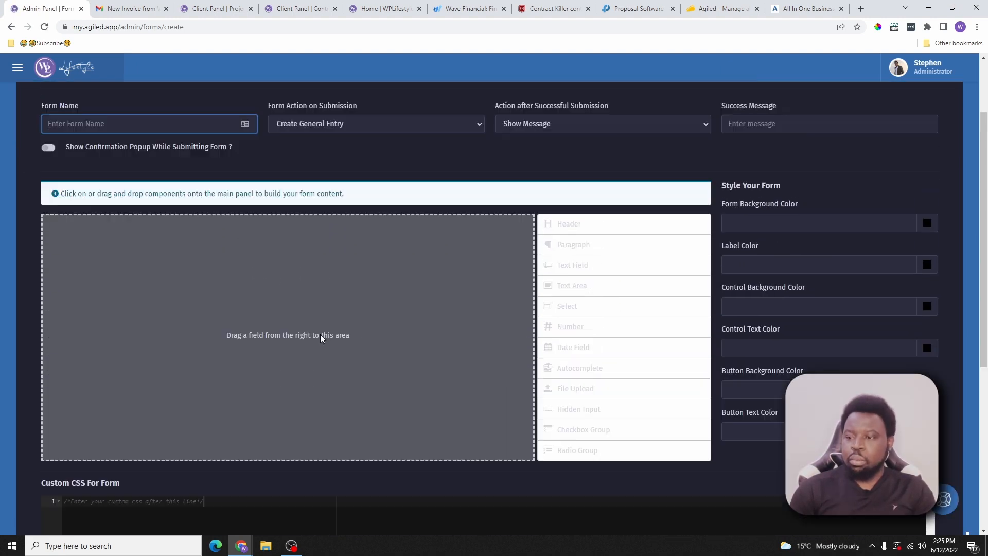
Step: Add a Header component to the new form and open its label, type and class settings
{"action": "left_click_drag", "start_coordinate": [596, 271], "coordinate": [173, 282]}
{"action": "scroll", "coordinate": [161, 308], "scroll_direction": "down", "scroll_amount": 4}
{"action": "scroll", "coordinate": [124, 238], "scroll_direction": "up", "scroll_amount": 5}
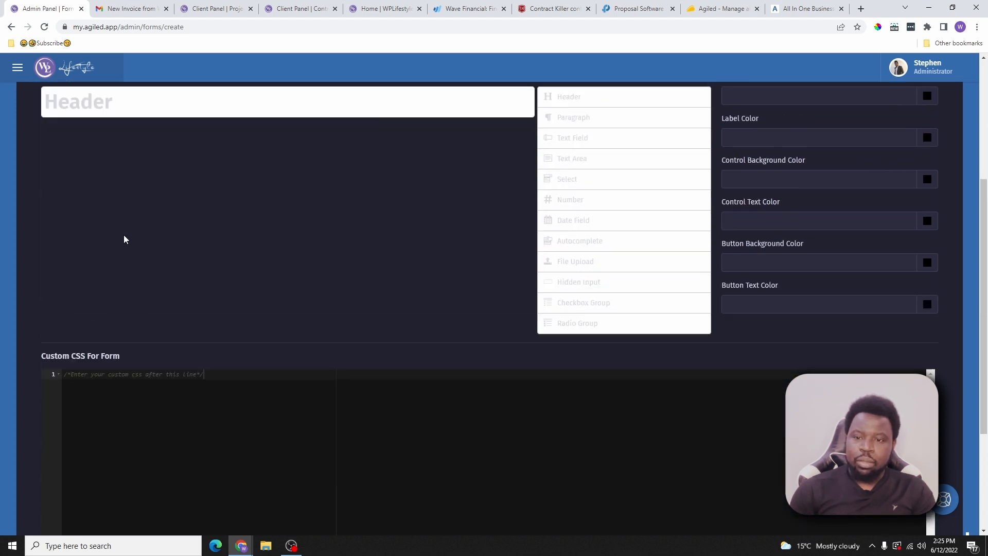
{"action": "left_click", "coordinate": [509, 317]}
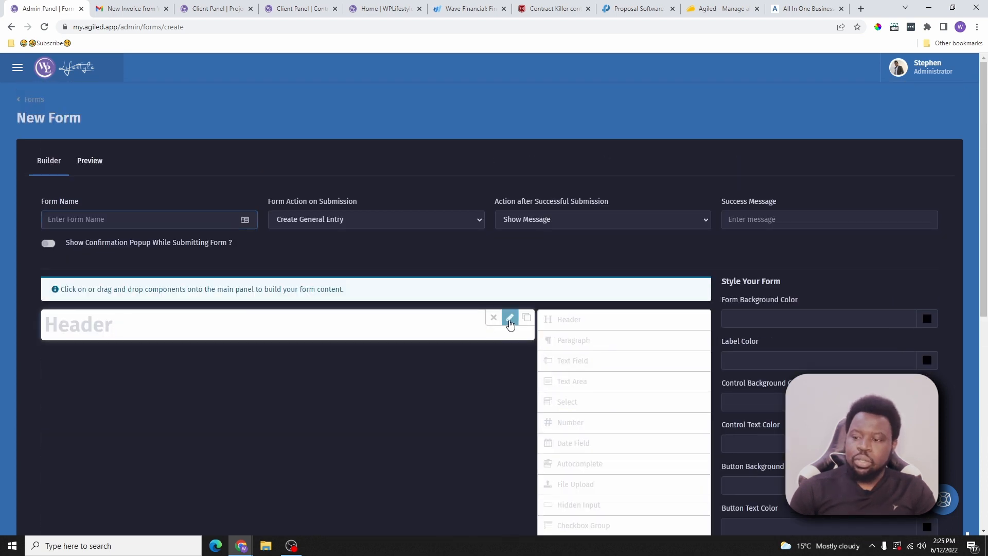
{"action": "left_click", "coordinate": [158, 345]}
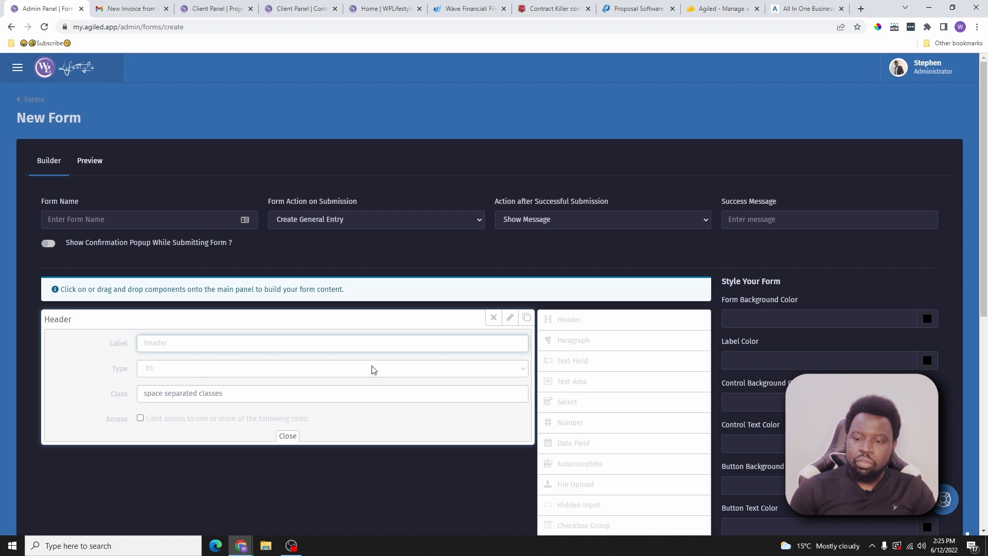
Step: Turn on the confirmation popup for submitting the new form and check the available form actions on submission
{"action": "scroll", "coordinate": [198, 380], "scroll_direction": "down", "scroll_amount": 1}
{"action": "scroll", "coordinate": [232, 365], "scroll_direction": "down", "scroll_amount": 6}
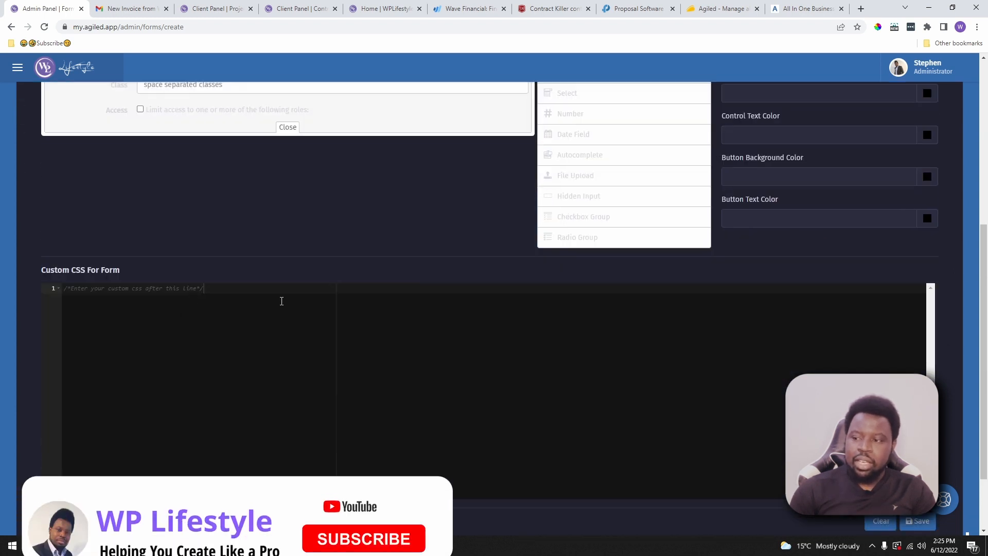
{"action": "scroll", "coordinate": [289, 307], "scroll_direction": "up", "scroll_amount": 4}
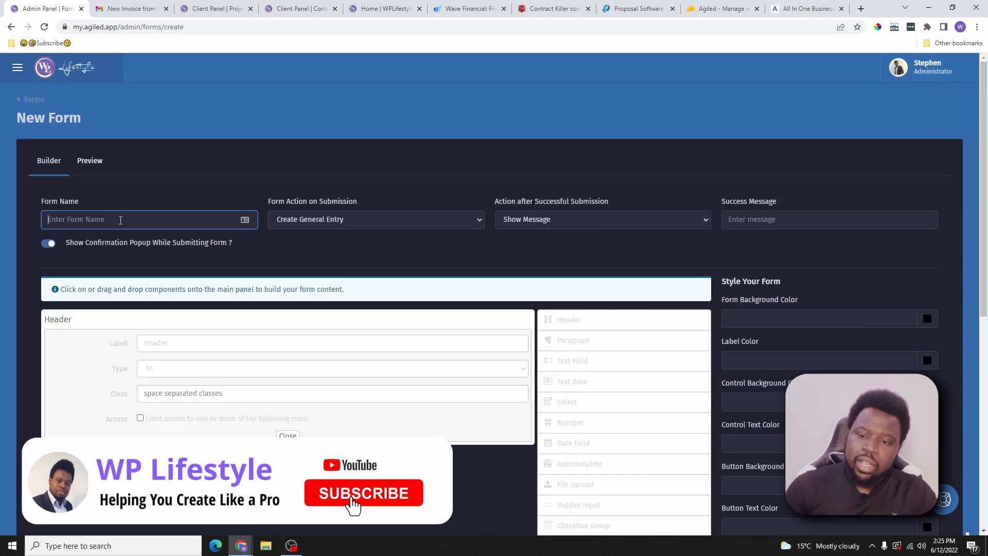
{"action": "left_click", "coordinate": [331, 220]}
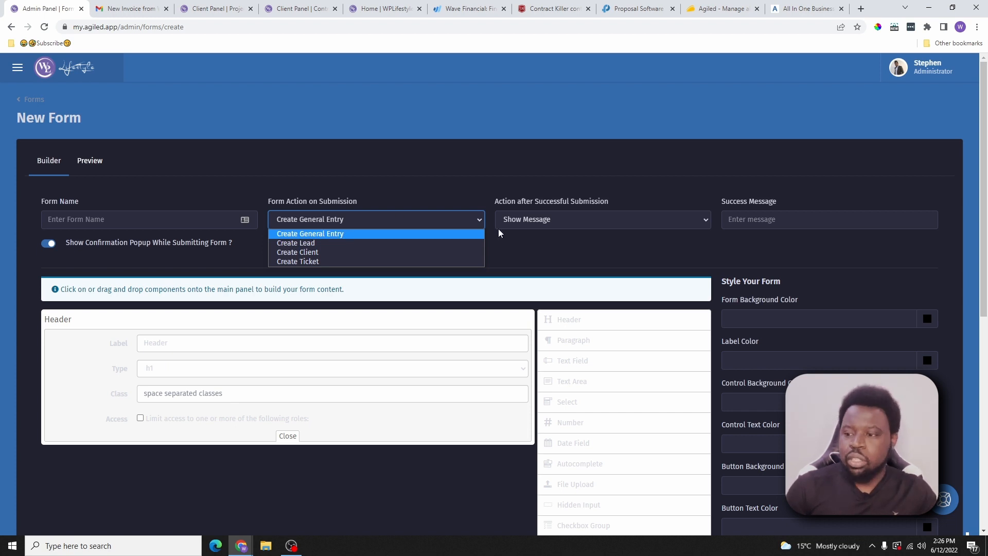
Step: Try both Show Message and Redirect as the action after successful submission, ending with Redirect and its URL field selected
{"action": "left_click", "coordinate": [553, 223]}
{"action": "left_click", "coordinate": [566, 244]}
{"action": "left_click", "coordinate": [772, 220]}
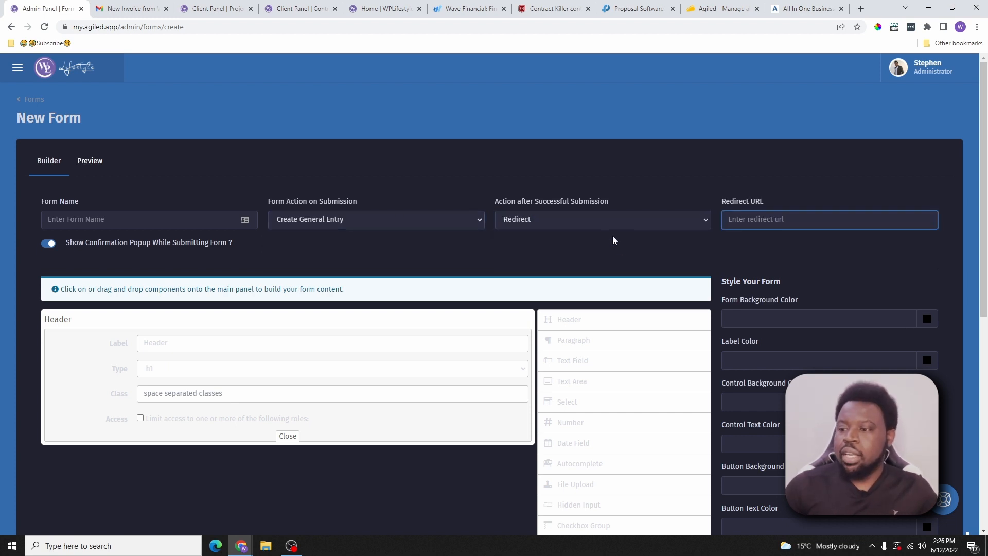
{"action": "left_click", "coordinate": [579, 223]}
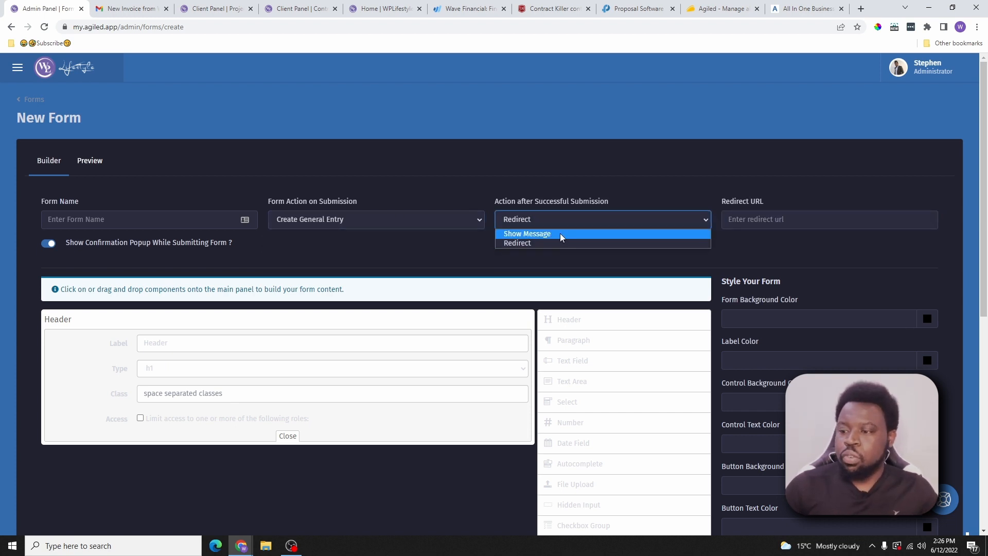
{"action": "left_click", "coordinate": [563, 235]}
{"action": "left_click", "coordinate": [776, 223]}
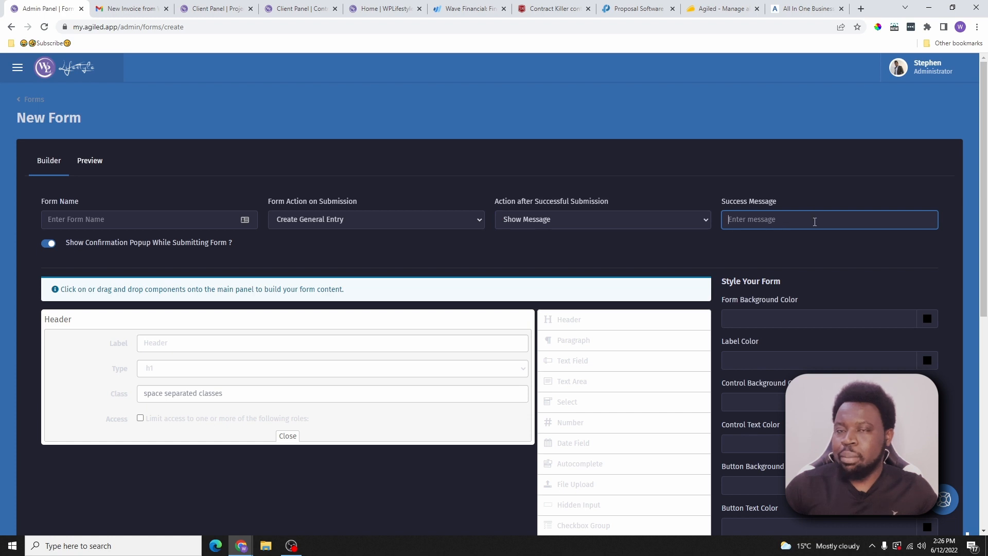
{"action": "left_click", "coordinate": [556, 220]}
{"action": "left_click", "coordinate": [547, 246]}
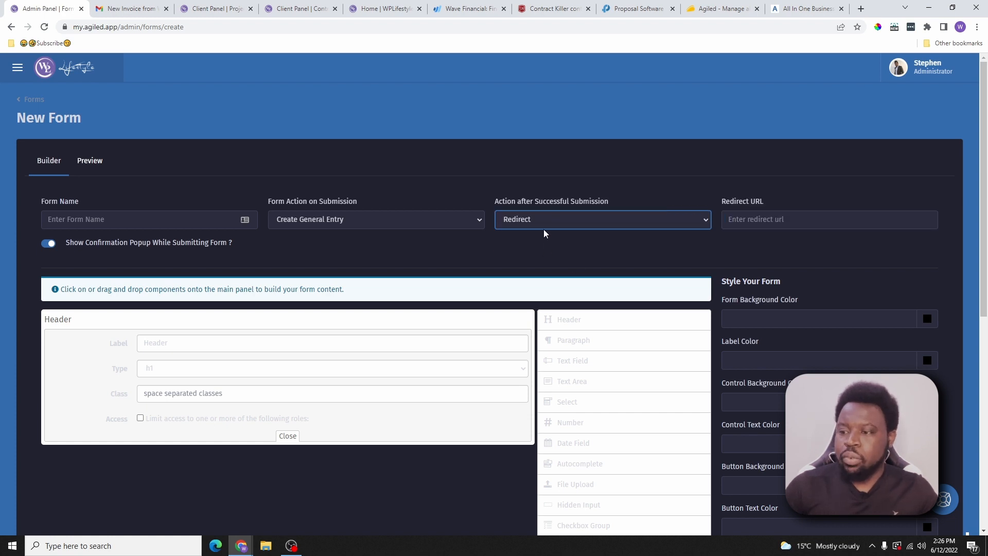
{"action": "left_click", "coordinate": [765, 220]}
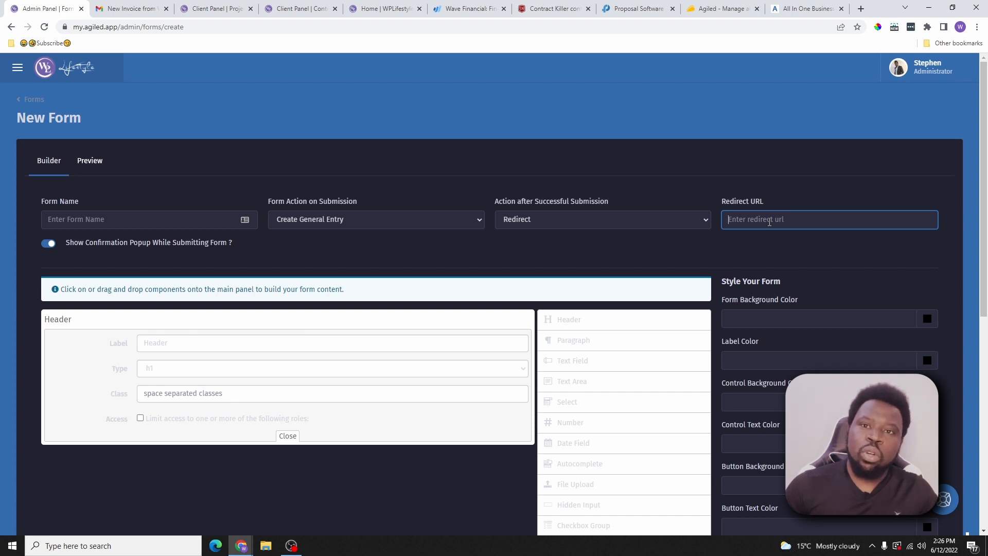
Step: Review the new form's components, color styling options and custom CSS area
{"action": "scroll", "coordinate": [302, 304], "scroll_direction": "down", "scroll_amount": 3}
{"action": "scroll", "coordinate": [314, 309], "scroll_direction": "up", "scroll_amount": 2}
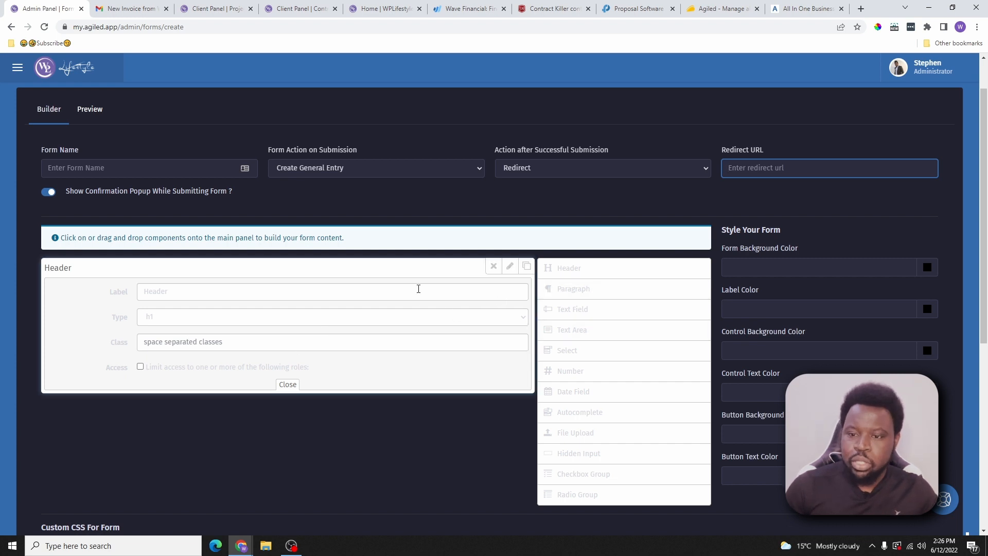
{"action": "scroll", "coordinate": [97, 210], "scroll_direction": "up", "scroll_amount": 1}
{"action": "scroll", "coordinate": [265, 397], "scroll_direction": "down", "scroll_amount": 3}
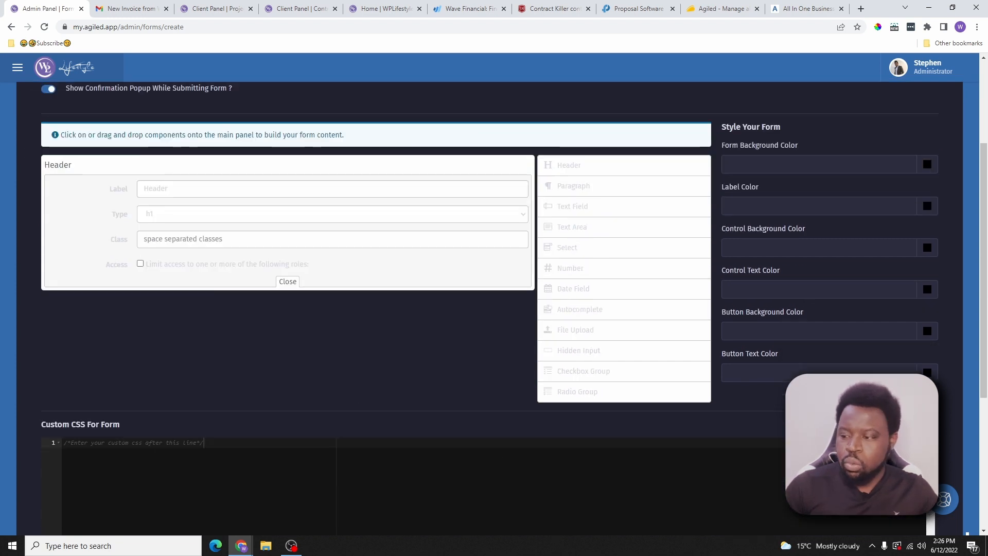
{"action": "scroll", "coordinate": [264, 397], "scroll_direction": "up", "scroll_amount": 3}
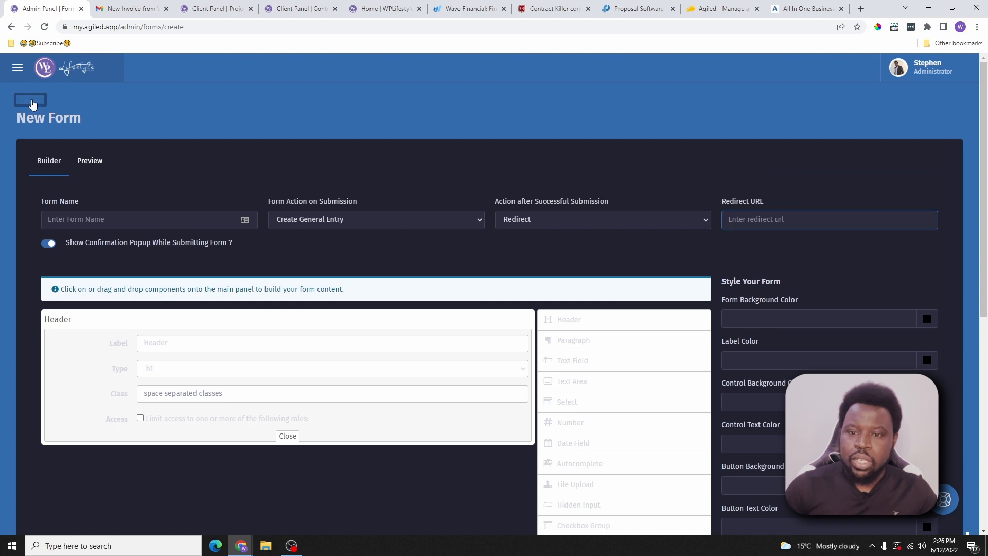
Step: Return to the forms list without saving and view the Client Onboarding Form's embed code
{"action": "left_click", "coordinate": [32, 99]}
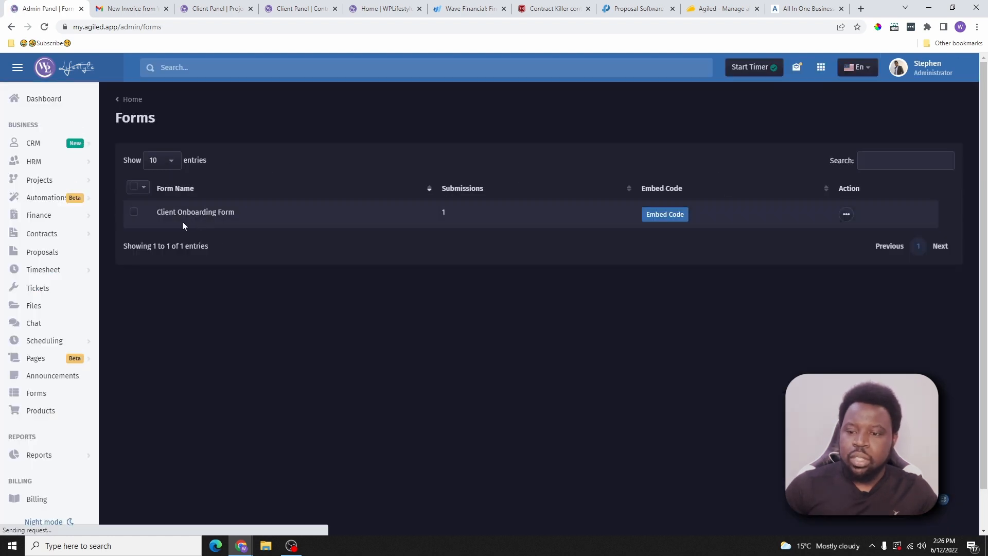
{"action": "left_click", "coordinate": [664, 216]}
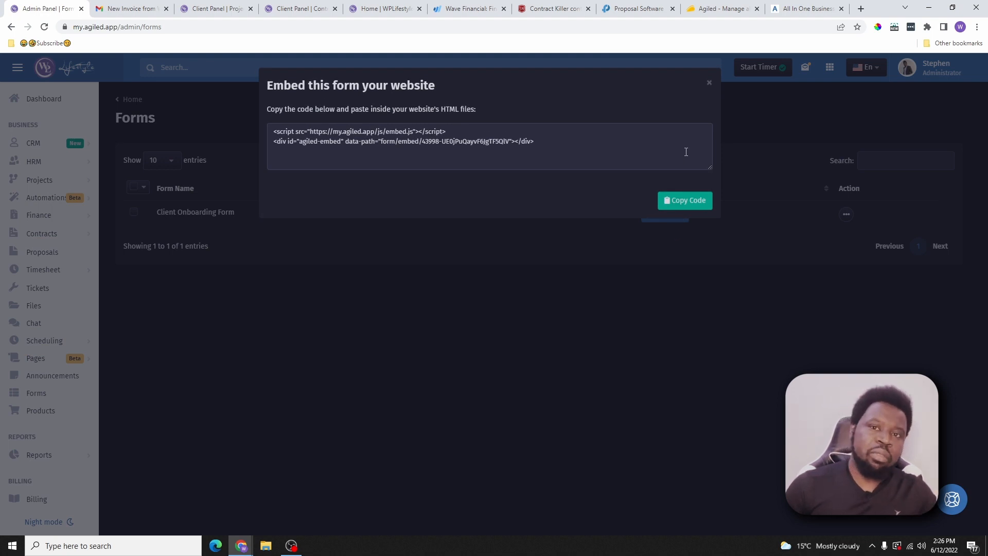
{"action": "left_click", "coordinate": [554, 272]}
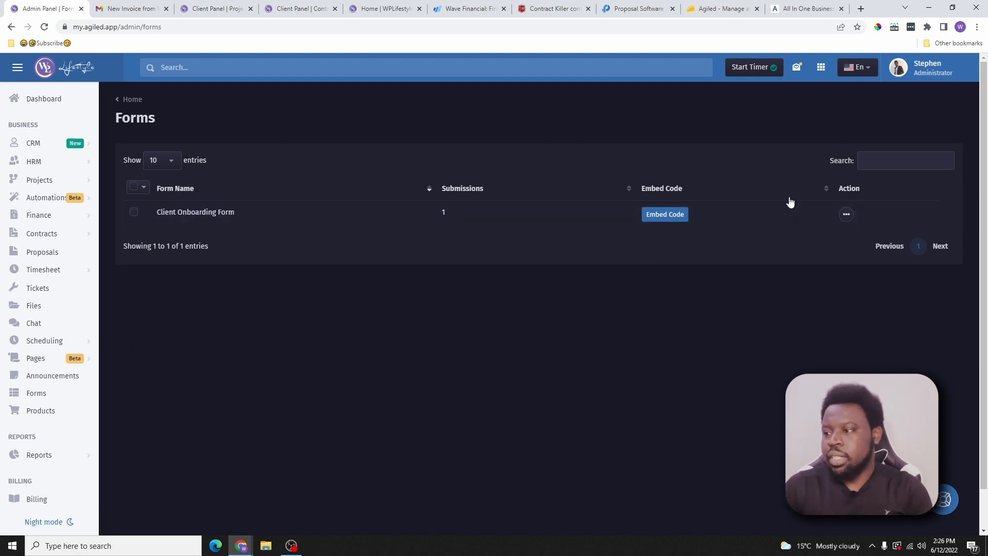
Step: Open the Client Onboarding Form for editing and look through its fields and custom CSS area
{"action": "left_click", "coordinate": [846, 214]}
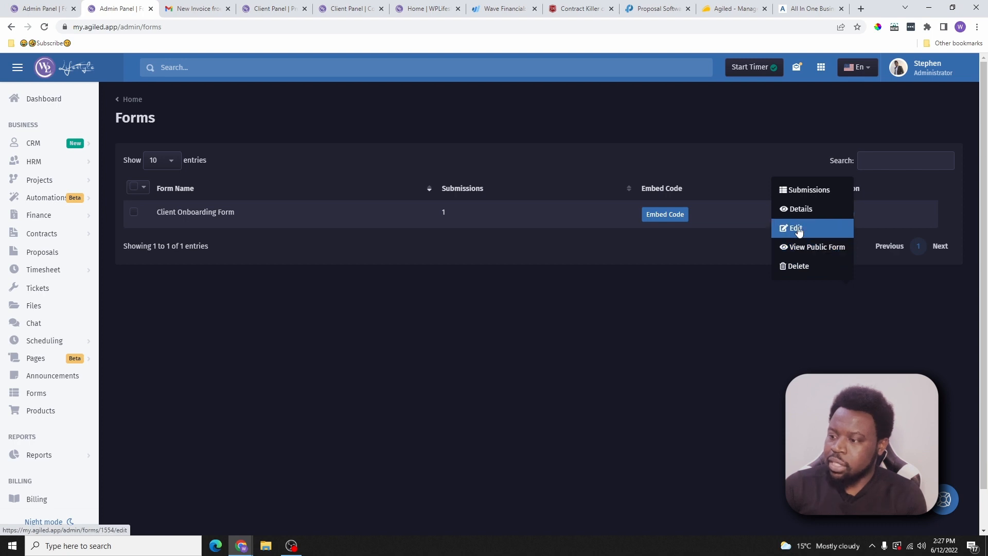
{"action": "left_click", "coordinate": [798, 231]}
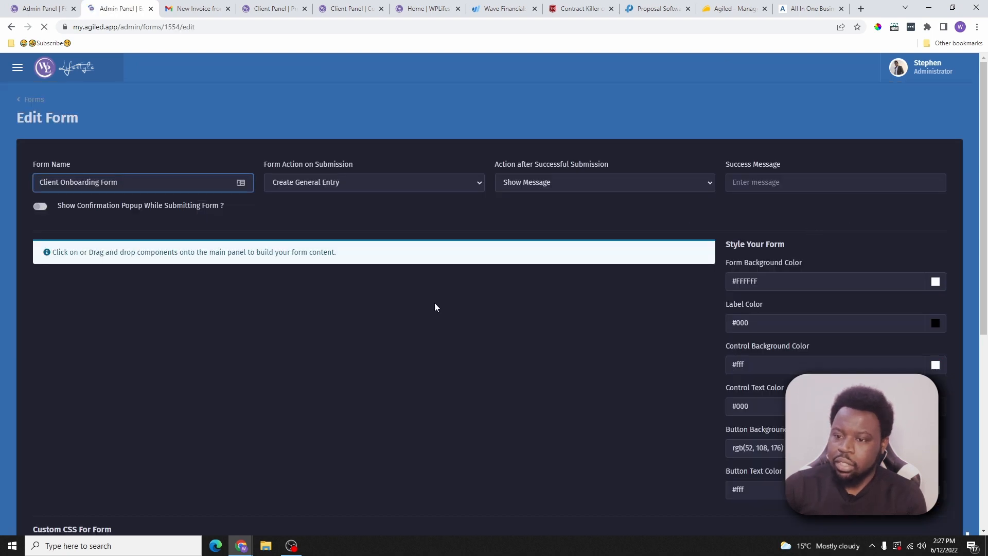
{"action": "scroll", "coordinate": [287, 356], "scroll_direction": "down", "scroll_amount": 20}
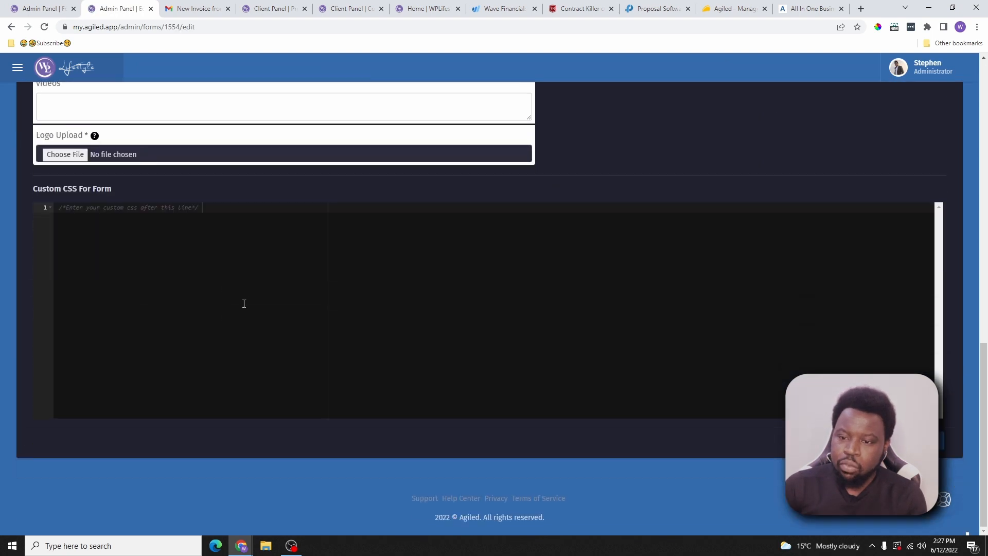
{"action": "scroll", "coordinate": [255, 278], "scroll_direction": "up", "scroll_amount": 20}
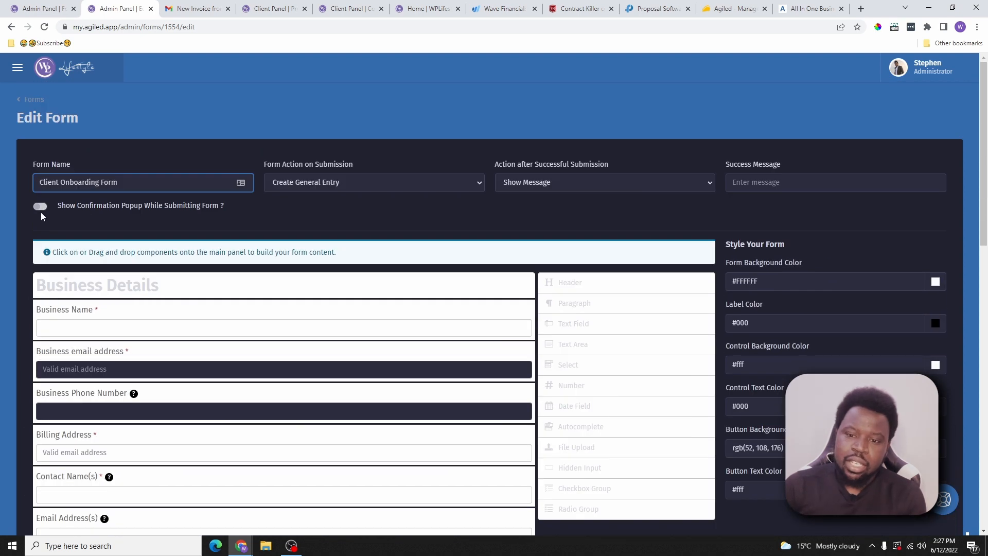
Step: View the public version of the Client Onboarding Form from the forms list and look through its fields
{"action": "left_click", "coordinate": [34, 99]}
{"action": "left_click", "coordinate": [845, 214]}
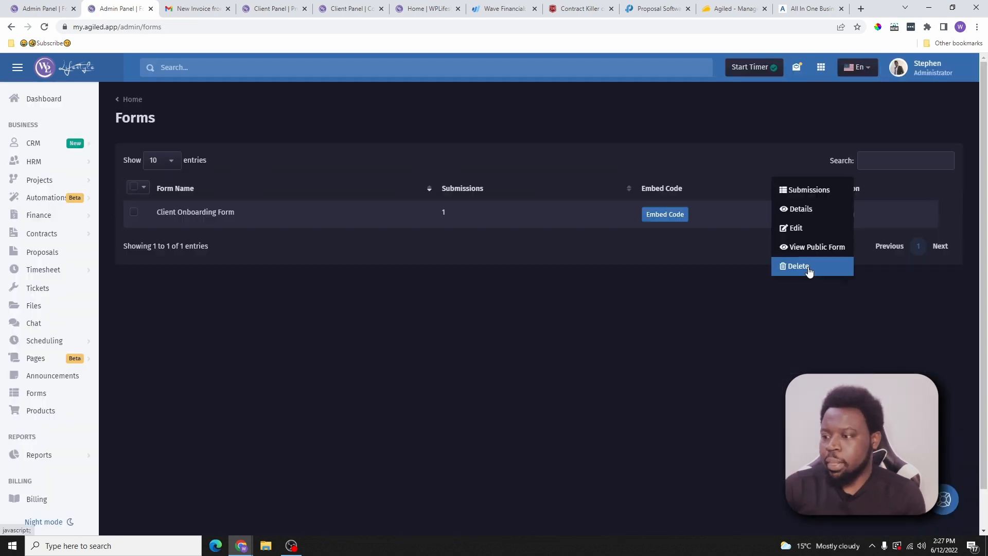
{"action": "left_click", "coordinate": [836, 248]}
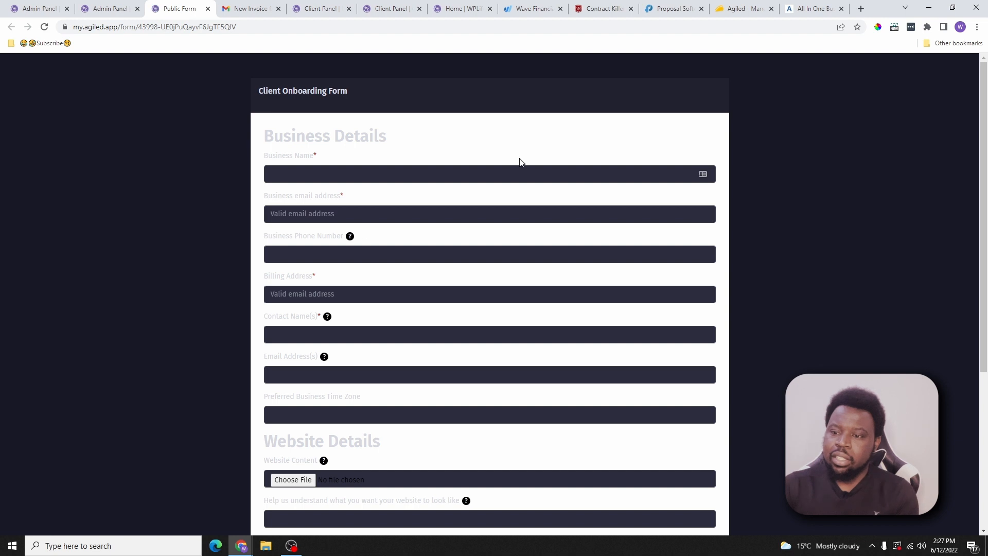
{"action": "scroll", "coordinate": [515, 206], "scroll_direction": "down", "scroll_amount": 5}
{"action": "scroll", "coordinate": [516, 266], "scroll_direction": "up", "scroll_amount": 5}
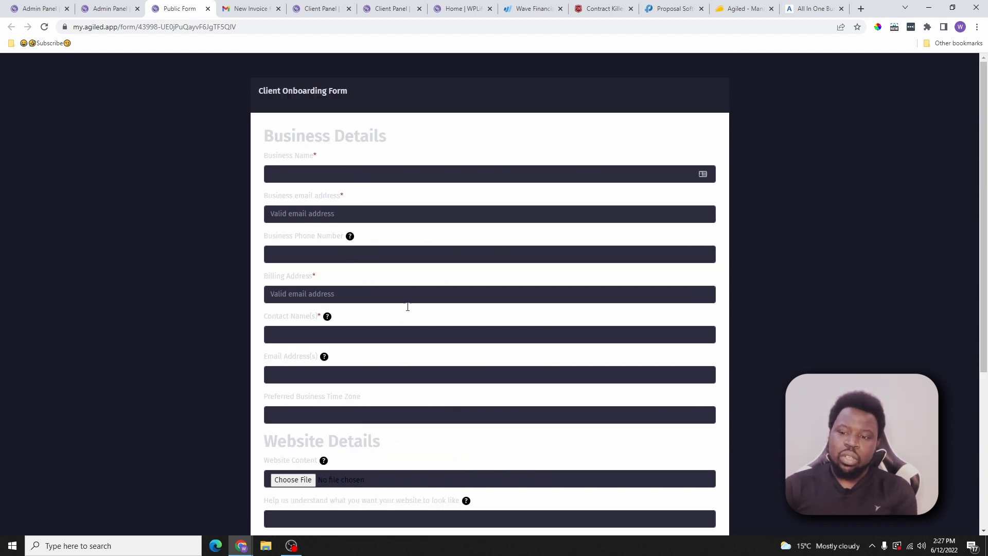
Step: Turn off night mode in the admin panel and check the public form's appearance
{"action": "left_click", "coordinate": [54, 13]}
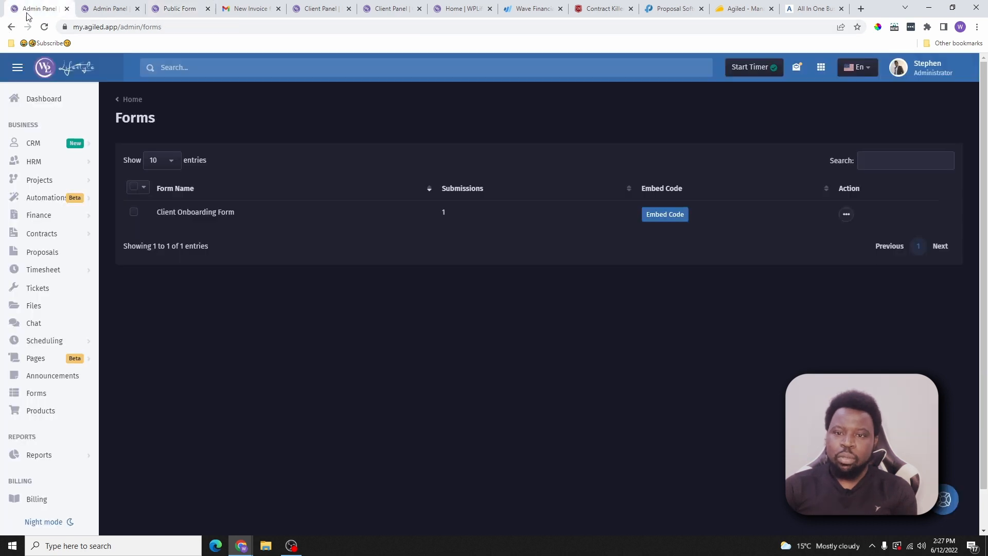
{"action": "left_click", "coordinate": [49, 530]}
{"action": "left_click", "coordinate": [175, 10]}
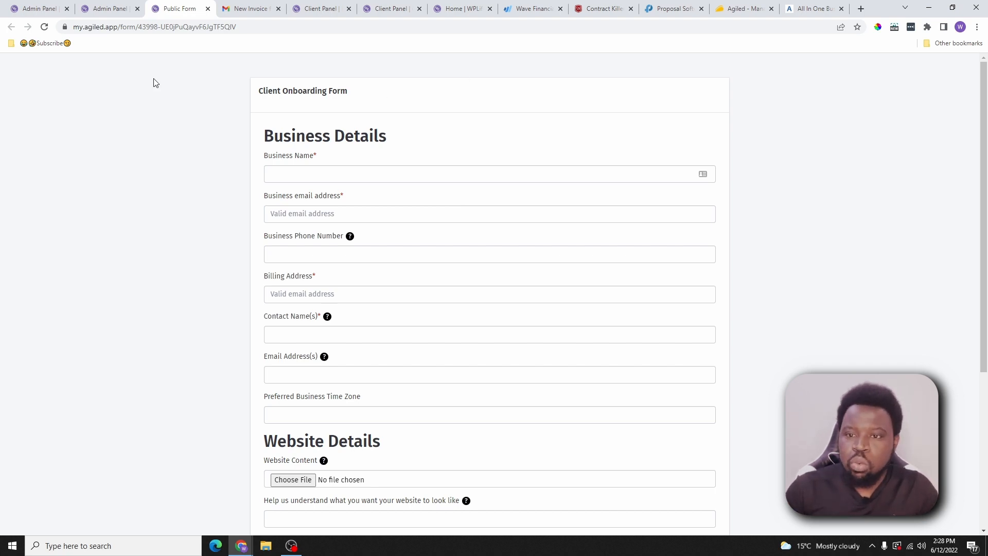
Step: Turn night mode back on in the admin panel and reload the public form
{"action": "left_click", "coordinate": [39, 9]}
{"action": "scroll", "coordinate": [22, 512], "scroll_direction": "down", "scroll_amount": 1}
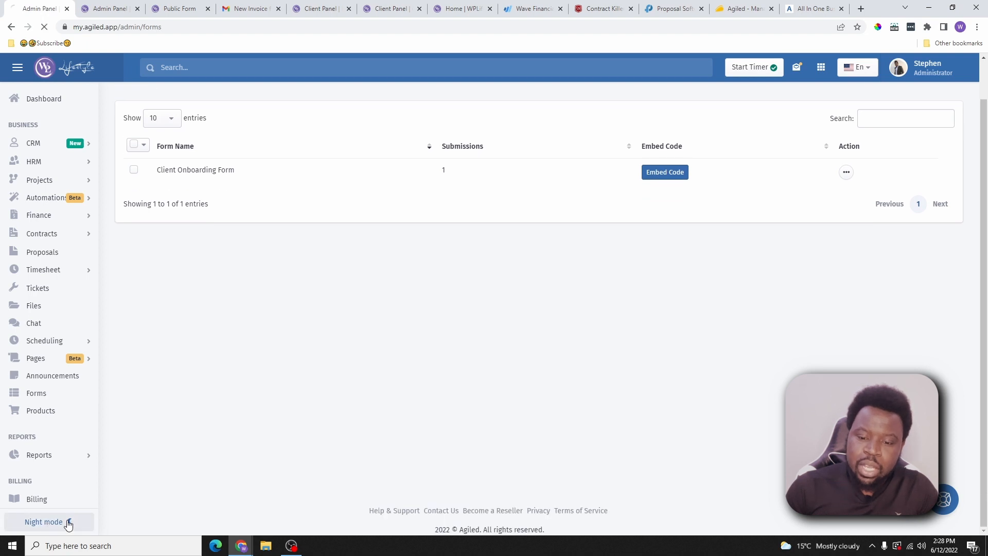
{"action": "left_click", "coordinate": [70, 522]}
{"action": "left_click", "coordinate": [179, 9]}
{"action": "left_click", "coordinate": [44, 27]}
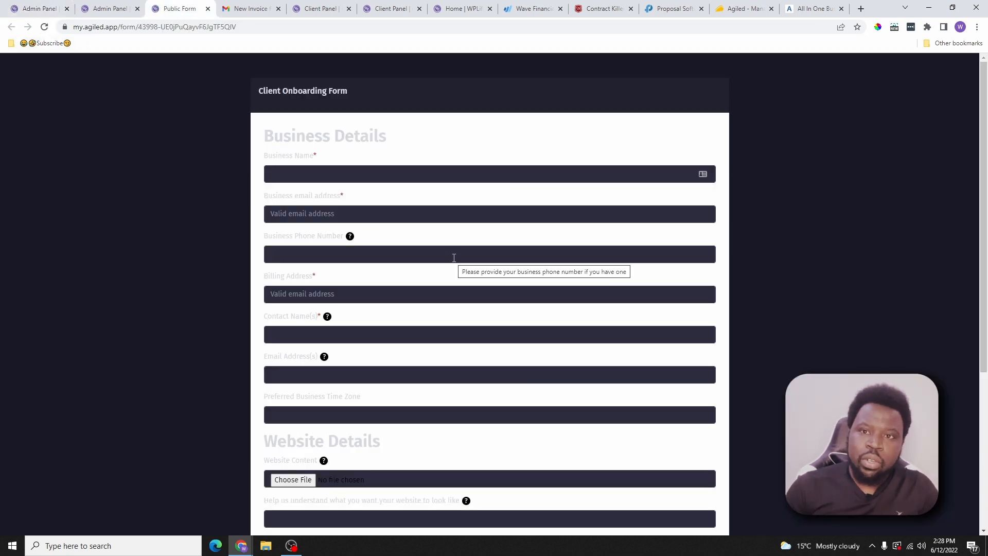
Step: Reopen the Client Onboarding Form for editing and examine its style color settings
{"action": "left_click", "coordinate": [108, 9]}
{"action": "left_click", "coordinate": [446, 208]}
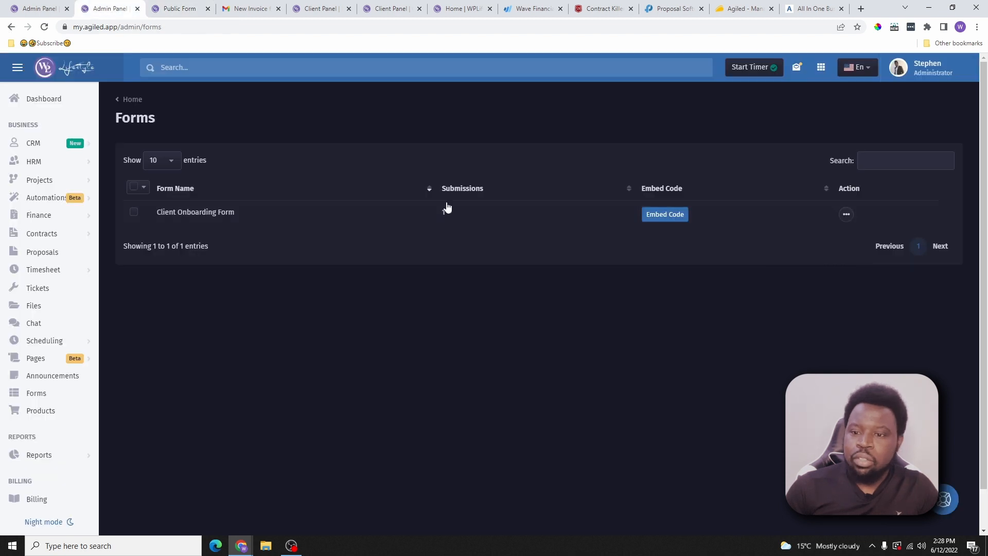
{"action": "left_click", "coordinate": [847, 214]}
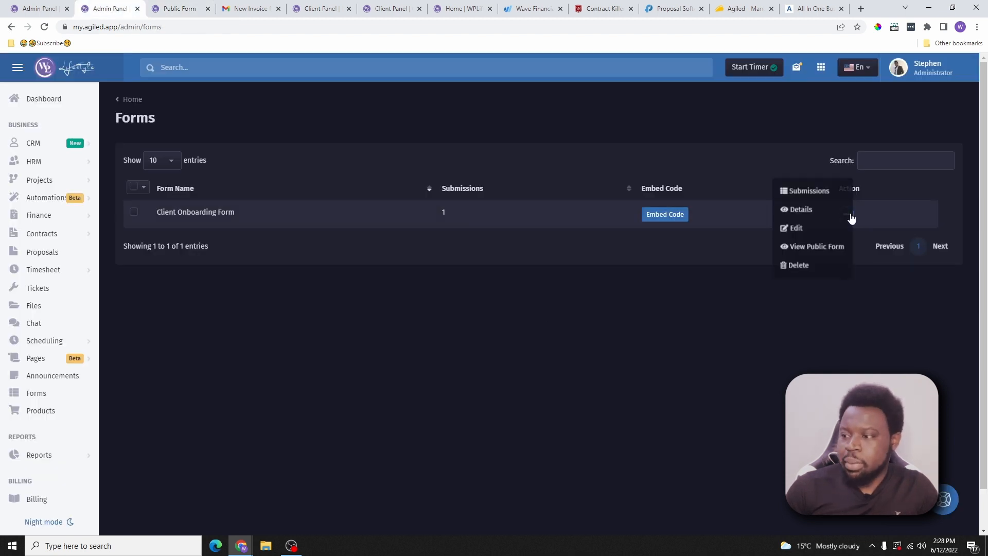
{"action": "left_click", "coordinate": [812, 229]}
{"action": "scroll", "coordinate": [812, 300], "scroll_direction": "down", "scroll_amount": 1}
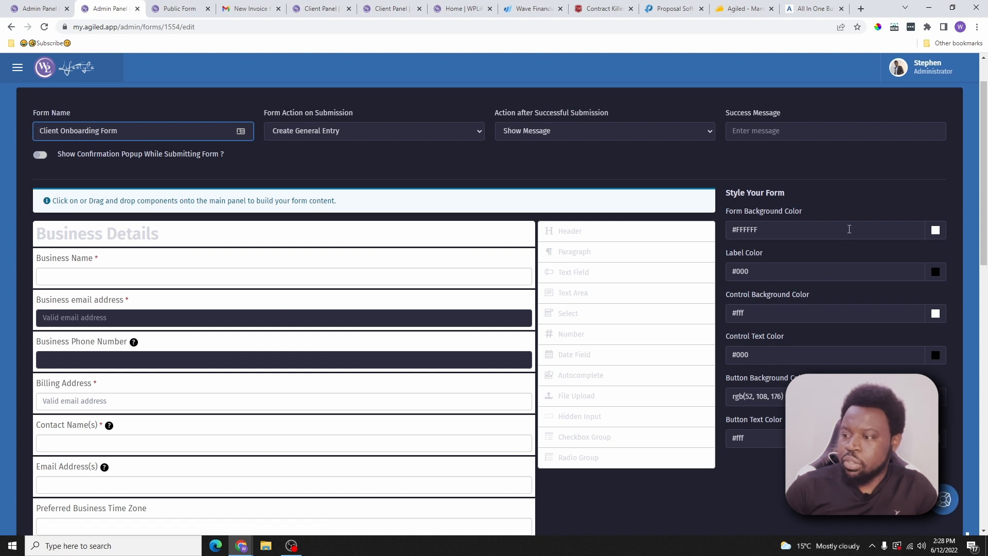
Step: Look through the public form to compare its appearance with the style settings
{"action": "left_click", "coordinate": [180, 9]}
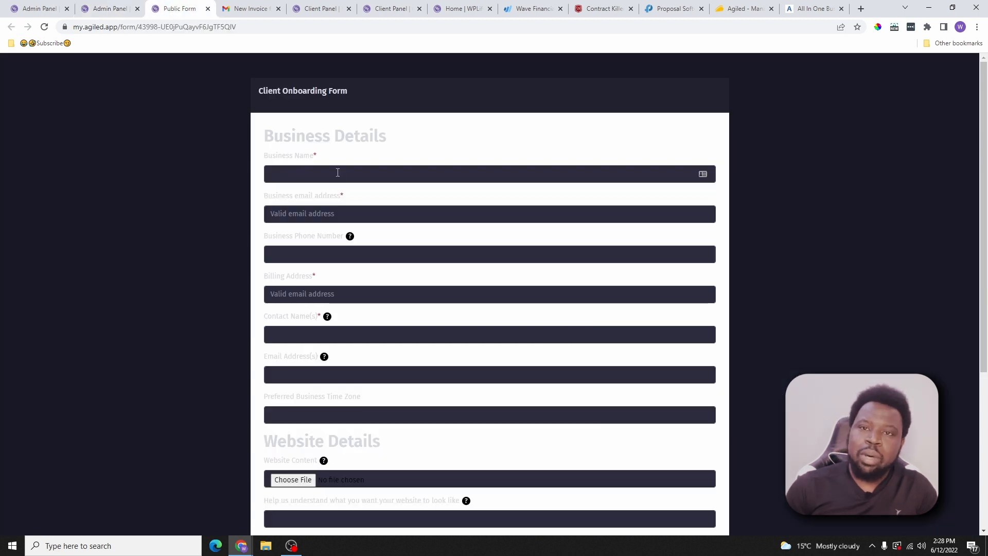
{"action": "scroll", "coordinate": [528, 235], "scroll_direction": "down", "scroll_amount": 1}
{"action": "scroll", "coordinate": [527, 235], "scroll_direction": "down", "scroll_amount": 5}
{"action": "scroll", "coordinate": [503, 249], "scroll_direction": "up", "scroll_amount": 5}
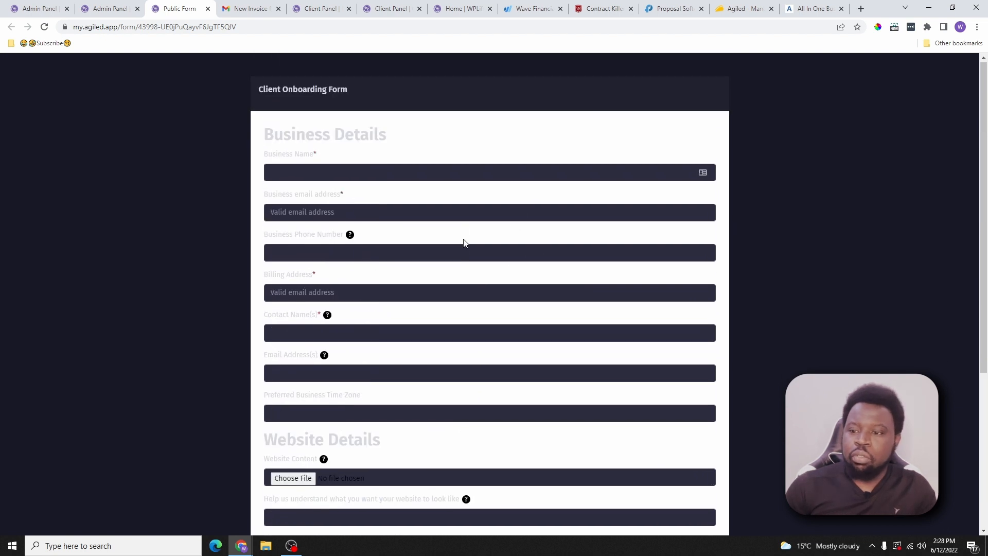
Step: Reload the public form with night mode off, look through its fields and select the Business Name field
{"action": "key", "text": "ctrl+1"}
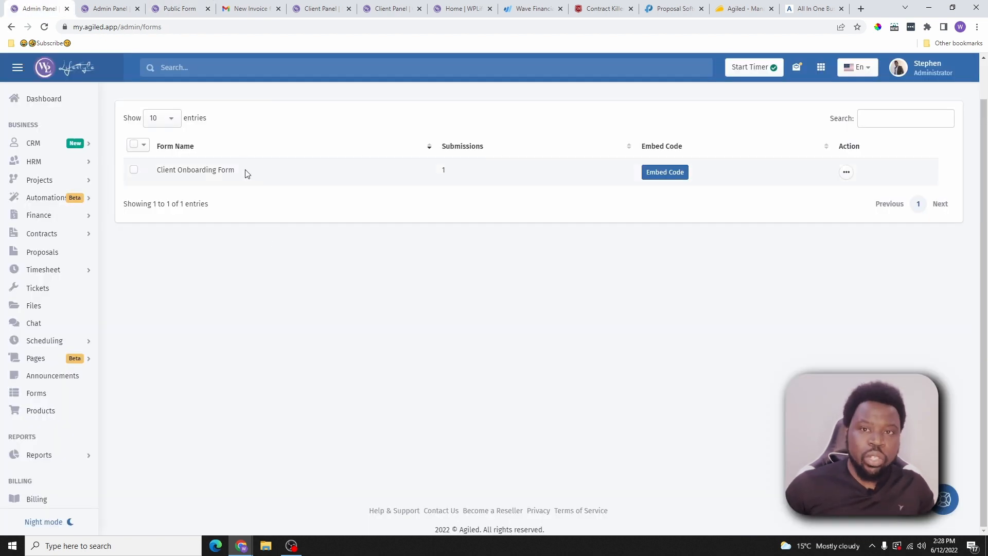
{"action": "left_click", "coordinate": [180, 9]}
{"action": "mouse_move", "coordinate": [459, 257]}
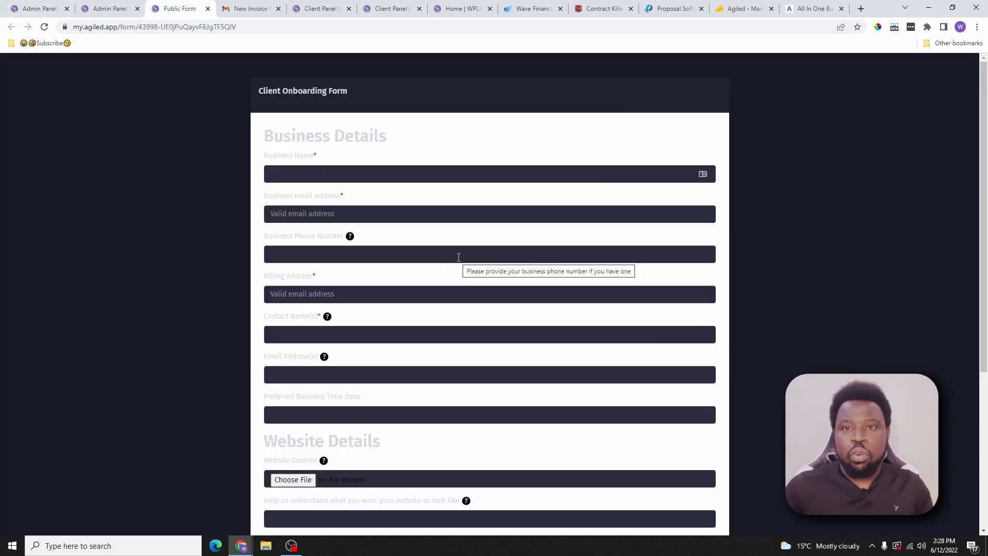
{"action": "left_click", "coordinate": [44, 27]}
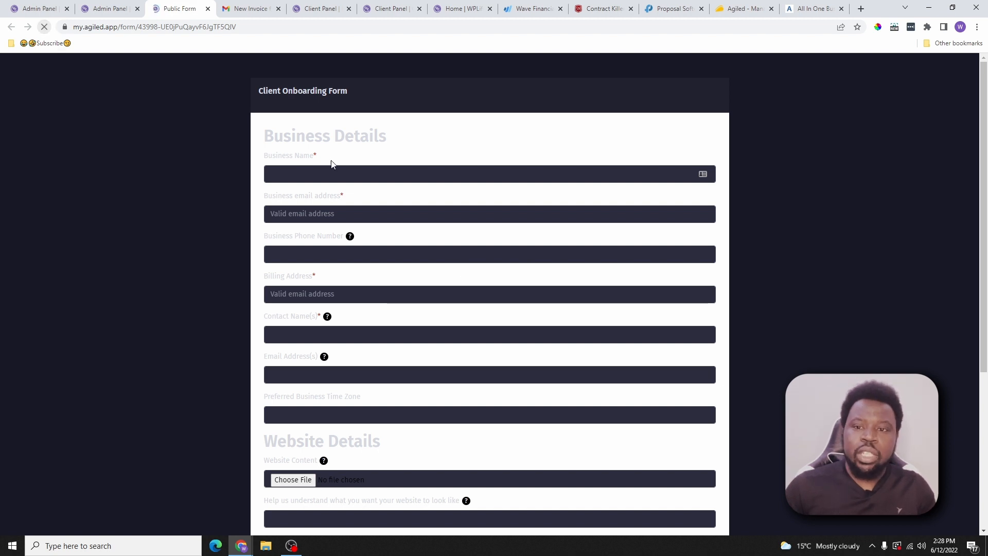
{"action": "scroll", "coordinate": [379, 180], "scroll_direction": "down", "scroll_amount": 5}
{"action": "scroll", "coordinate": [404, 326], "scroll_direction": "up", "scroll_amount": 5}
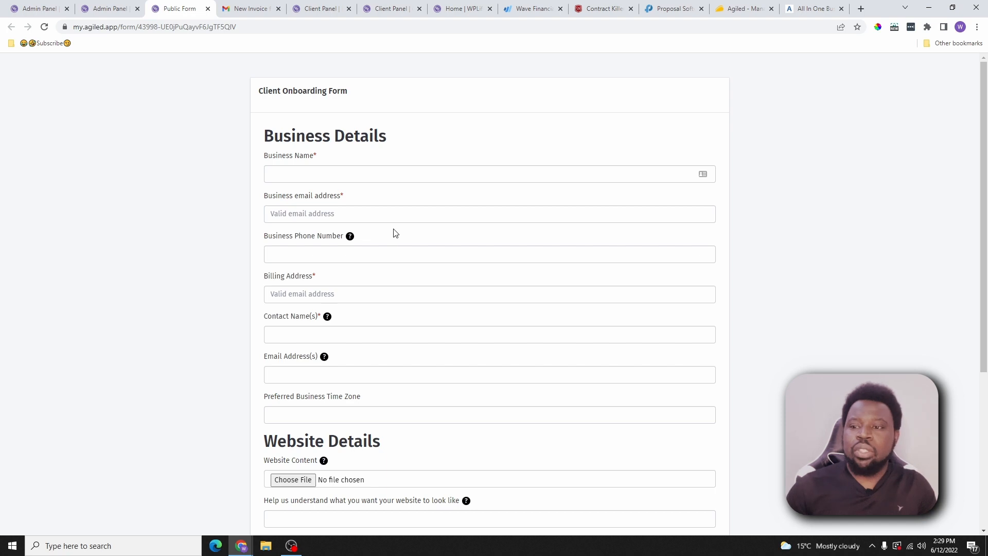
{"action": "left_click", "coordinate": [325, 174]}
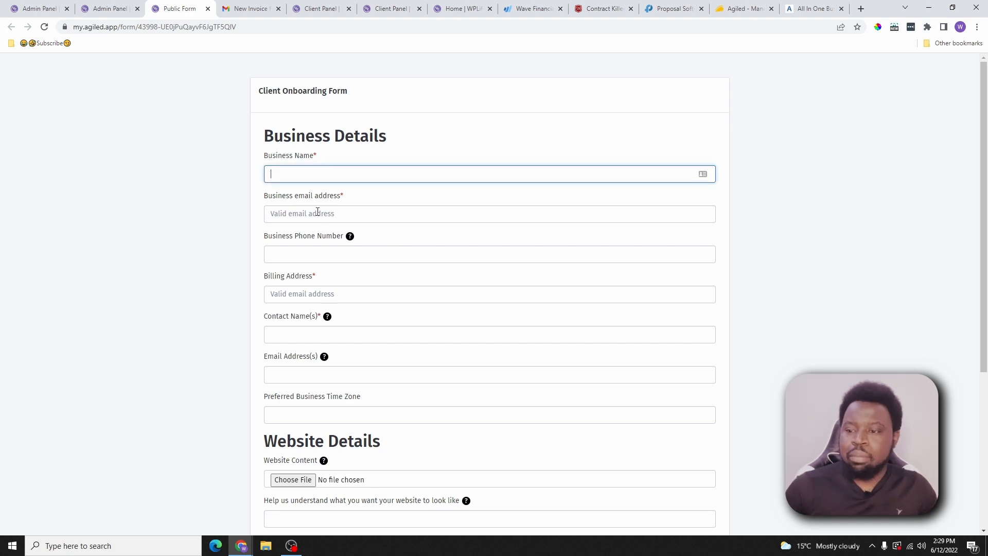
Step: Walk through the Business Details fields of the public form, from Business email address to Preferred Business Time Zone
{"action": "left_click", "coordinate": [320, 214]}
{"action": "left_click", "coordinate": [324, 255]}
{"action": "left_click", "coordinate": [322, 294]}
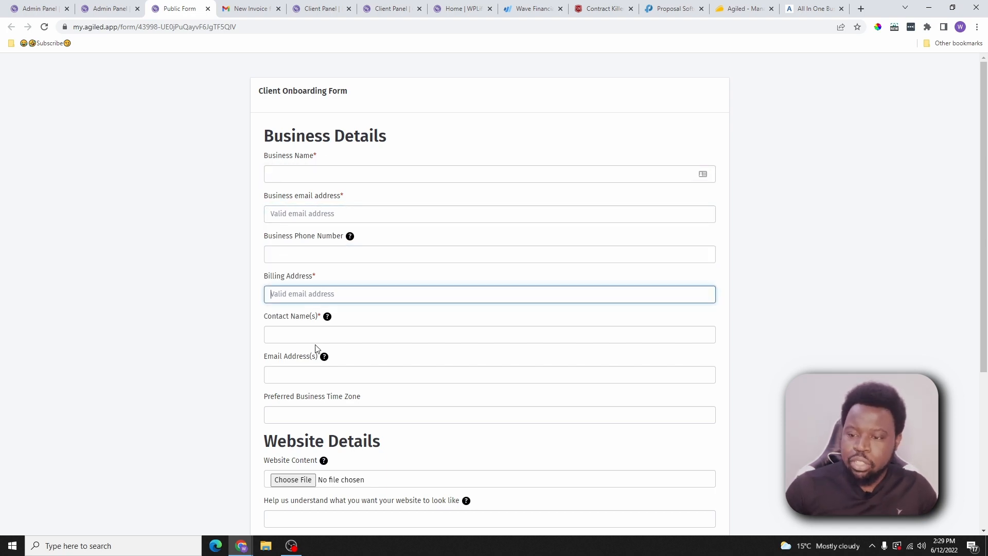
{"action": "scroll", "coordinate": [324, 309], "scroll_direction": "down", "scroll_amount": 1}
{"action": "left_click", "coordinate": [322, 323]}
{"action": "left_click", "coordinate": [320, 282]}
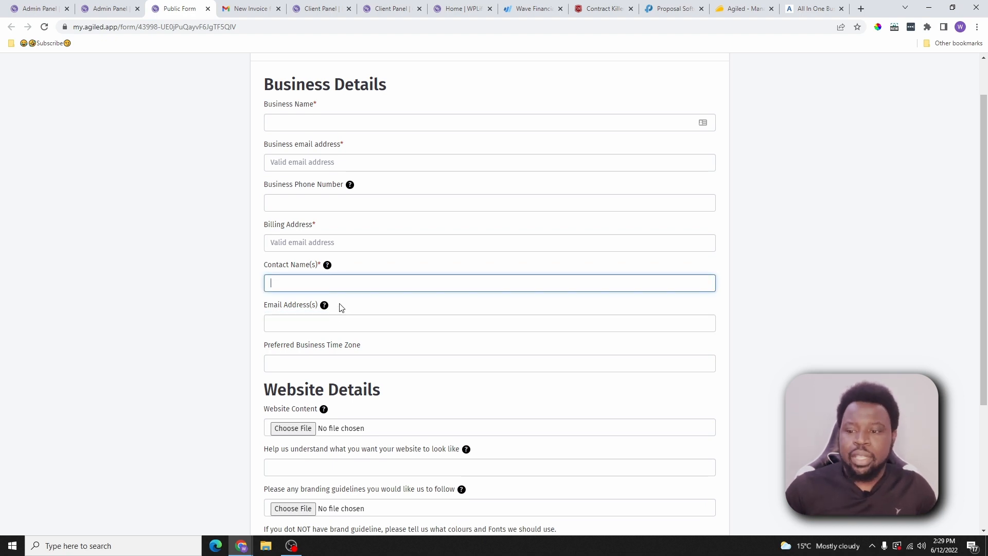
{"action": "scroll", "coordinate": [340, 310], "scroll_direction": "down", "scroll_amount": 2}
{"action": "left_click", "coordinate": [341, 219]}
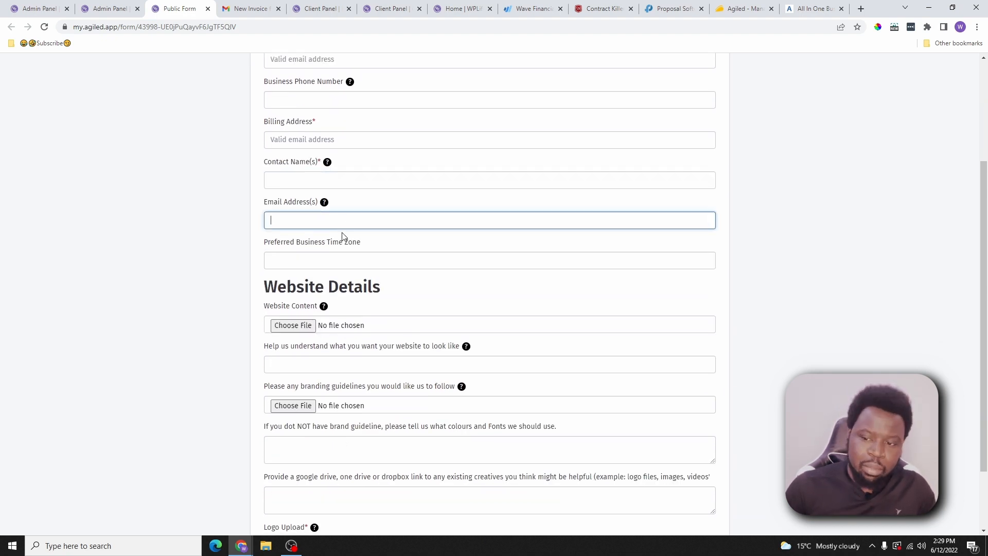
{"action": "scroll", "coordinate": [342, 236], "scroll_direction": "down", "scroll_amount": 2}
{"action": "left_click", "coordinate": [358, 179]}
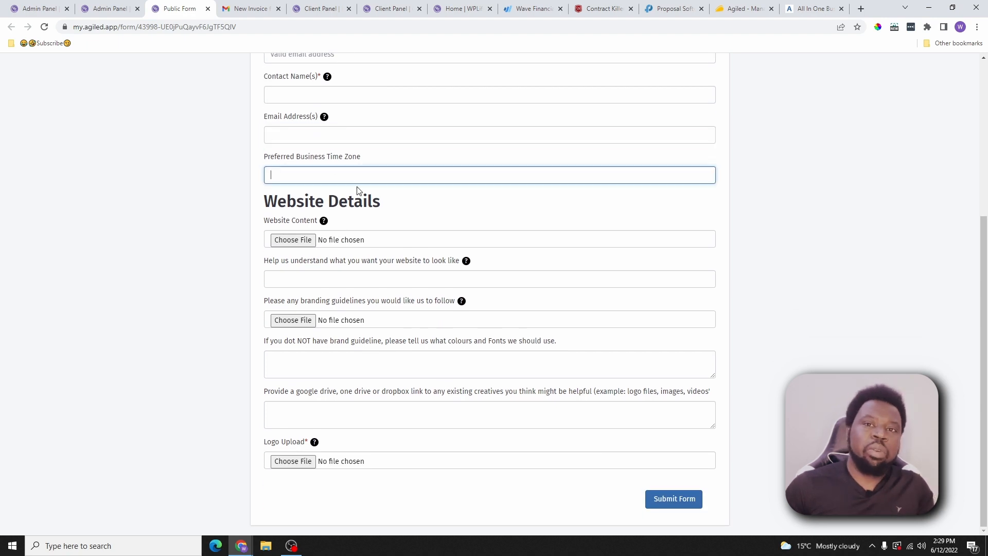
Step: Examine the Website Details section of the public form, including its file upload fields and help hints
{"action": "scroll", "coordinate": [381, 232], "scroll_direction": "up", "scroll_amount": 2}
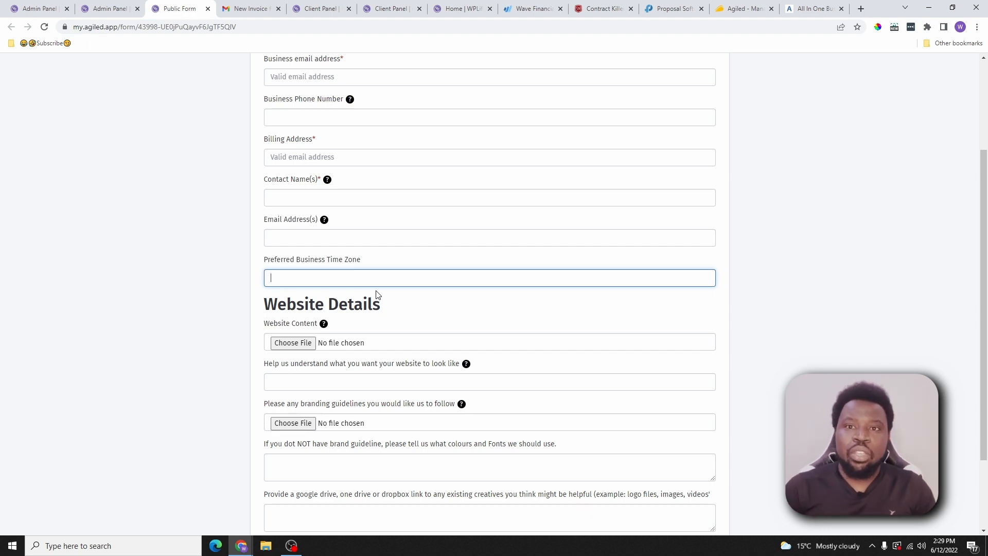
{"action": "scroll", "coordinate": [377, 295], "scroll_direction": "down", "scroll_amount": 2}
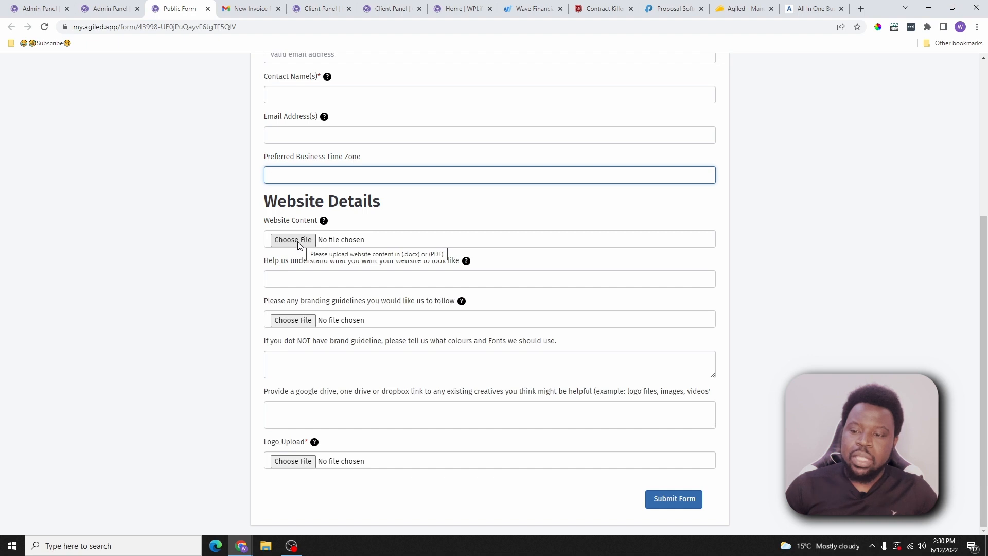
{"action": "scroll", "coordinate": [330, 220], "scroll_direction": "up", "scroll_amount": 2}
{"action": "mouse_move", "coordinate": [324, 203]}
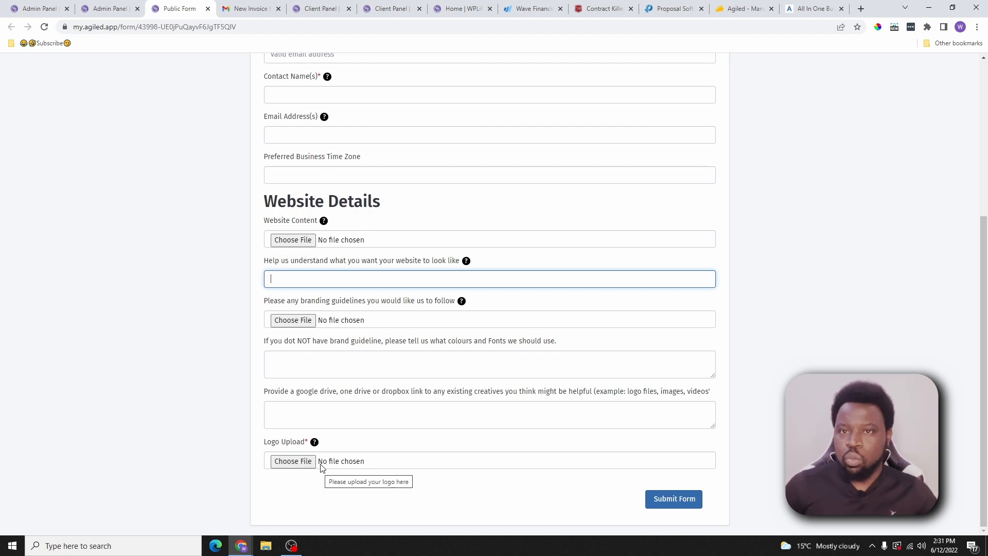
Step: Review the public Client Onboarding Form once more from its heading to its end and submit it
{"action": "scroll", "coordinate": [505, 310], "scroll_direction": "up", "scroll_amount": 5}
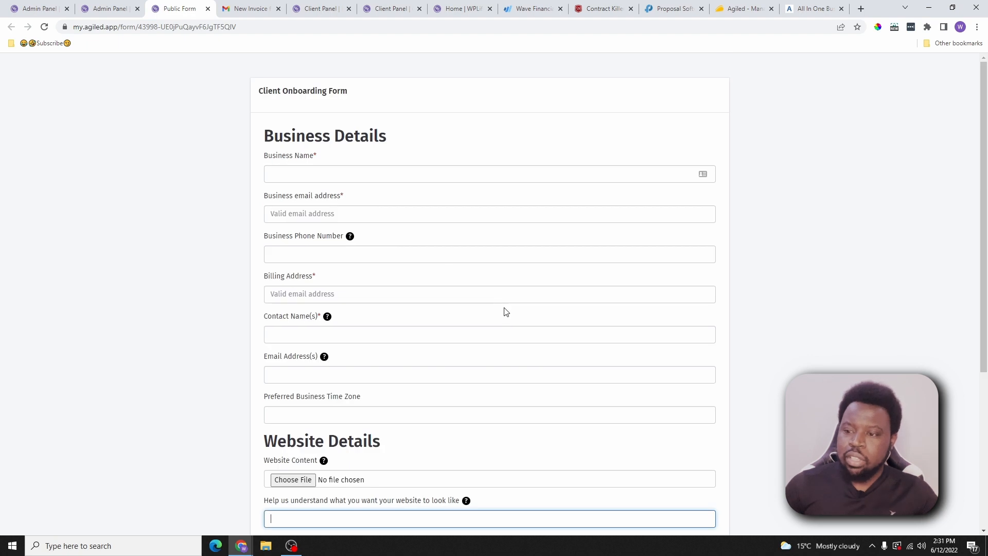
{"action": "scroll", "coordinate": [518, 326], "scroll_direction": "down", "scroll_amount": 5}
{"action": "left_click", "coordinate": [672, 498]}
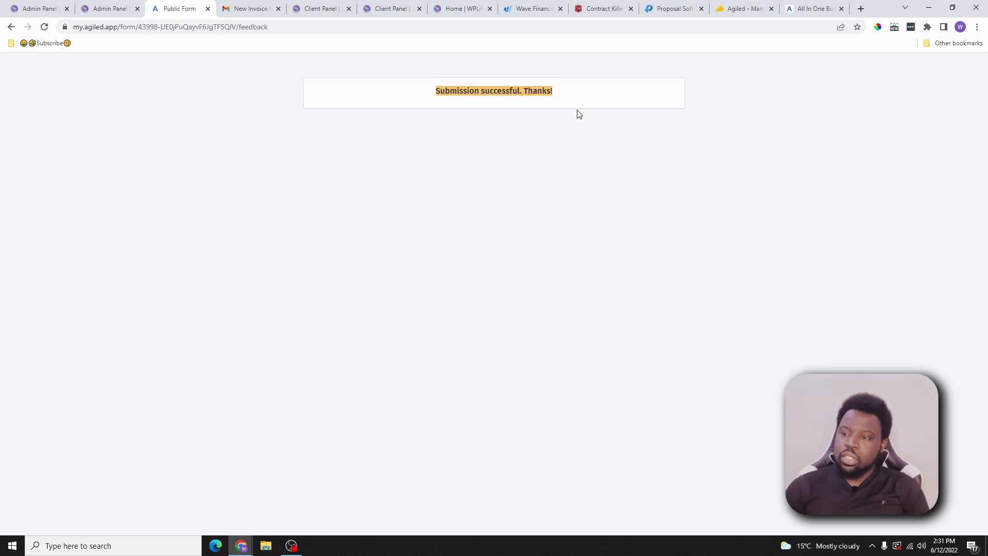
Step: Return to the admin panel, open the first submitted entry for the Client Onboarding Form and read through its answers
{"action": "left_click", "coordinate": [56, 9]}
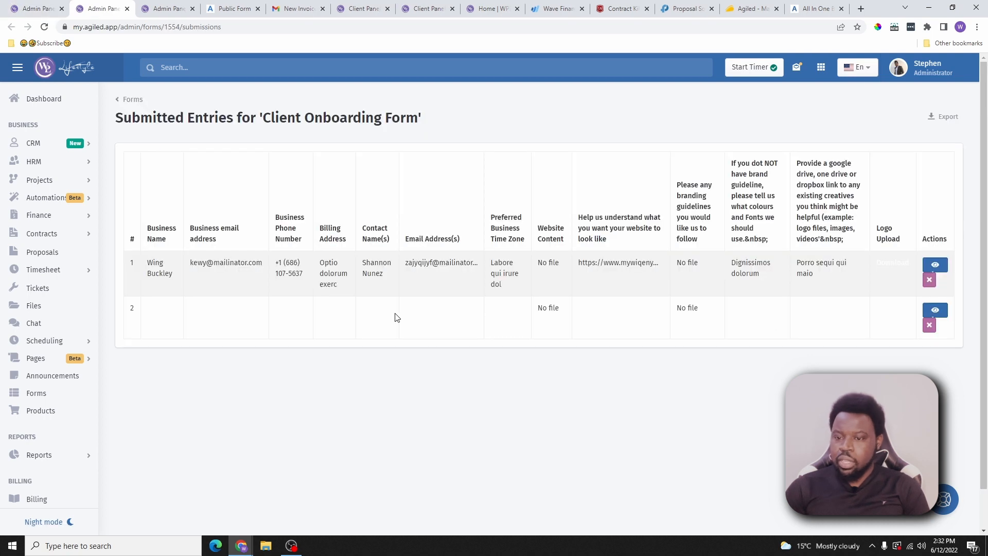
{"action": "left_click", "coordinate": [936, 265]}
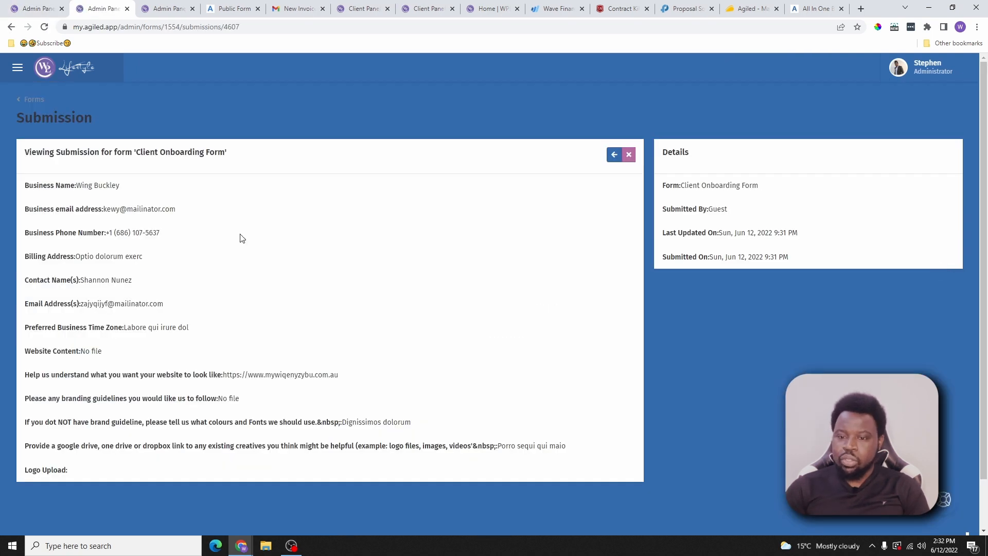
{"action": "scroll", "coordinate": [159, 234], "scroll_direction": "down", "scroll_amount": 1}
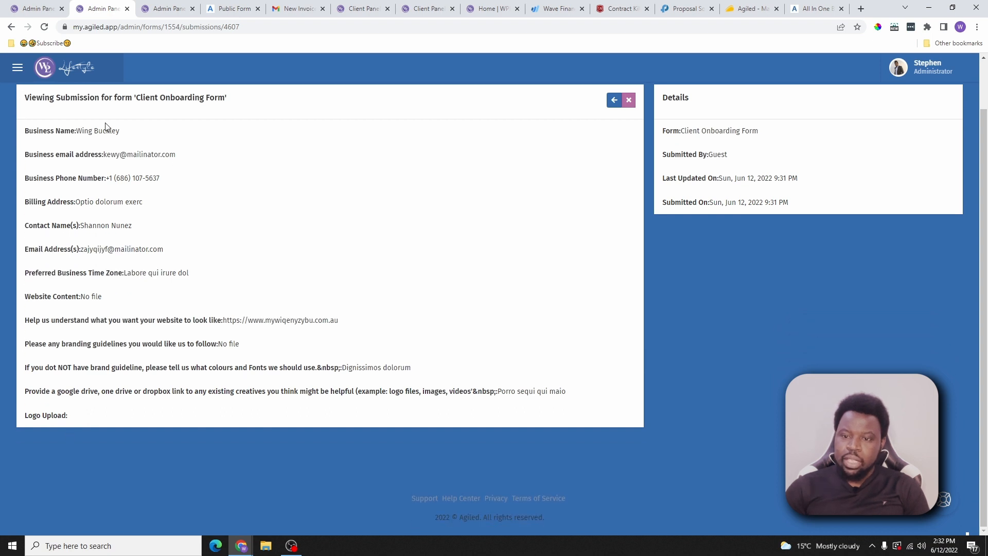
{"action": "left_click_drag", "start_coordinate": [25, 98], "coordinate": [288, 406]}
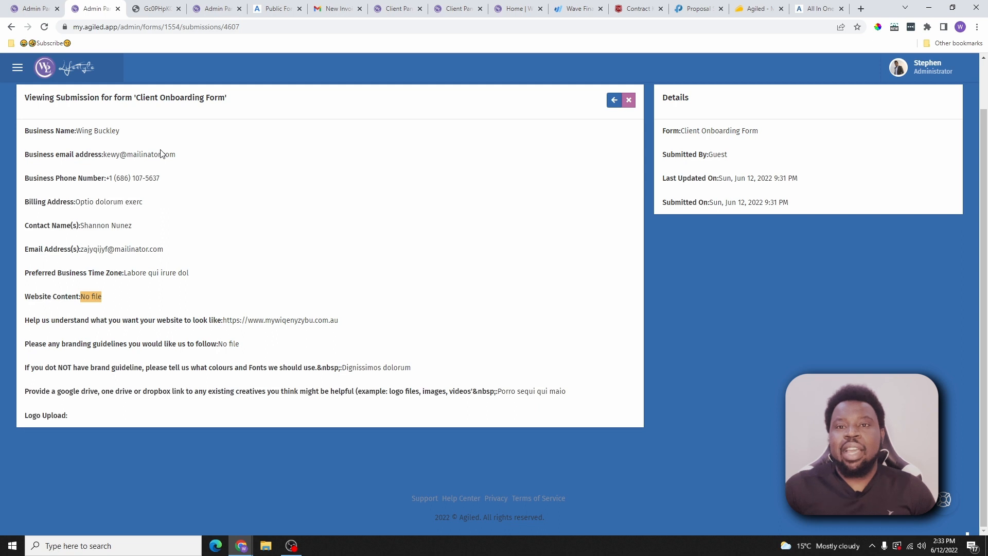